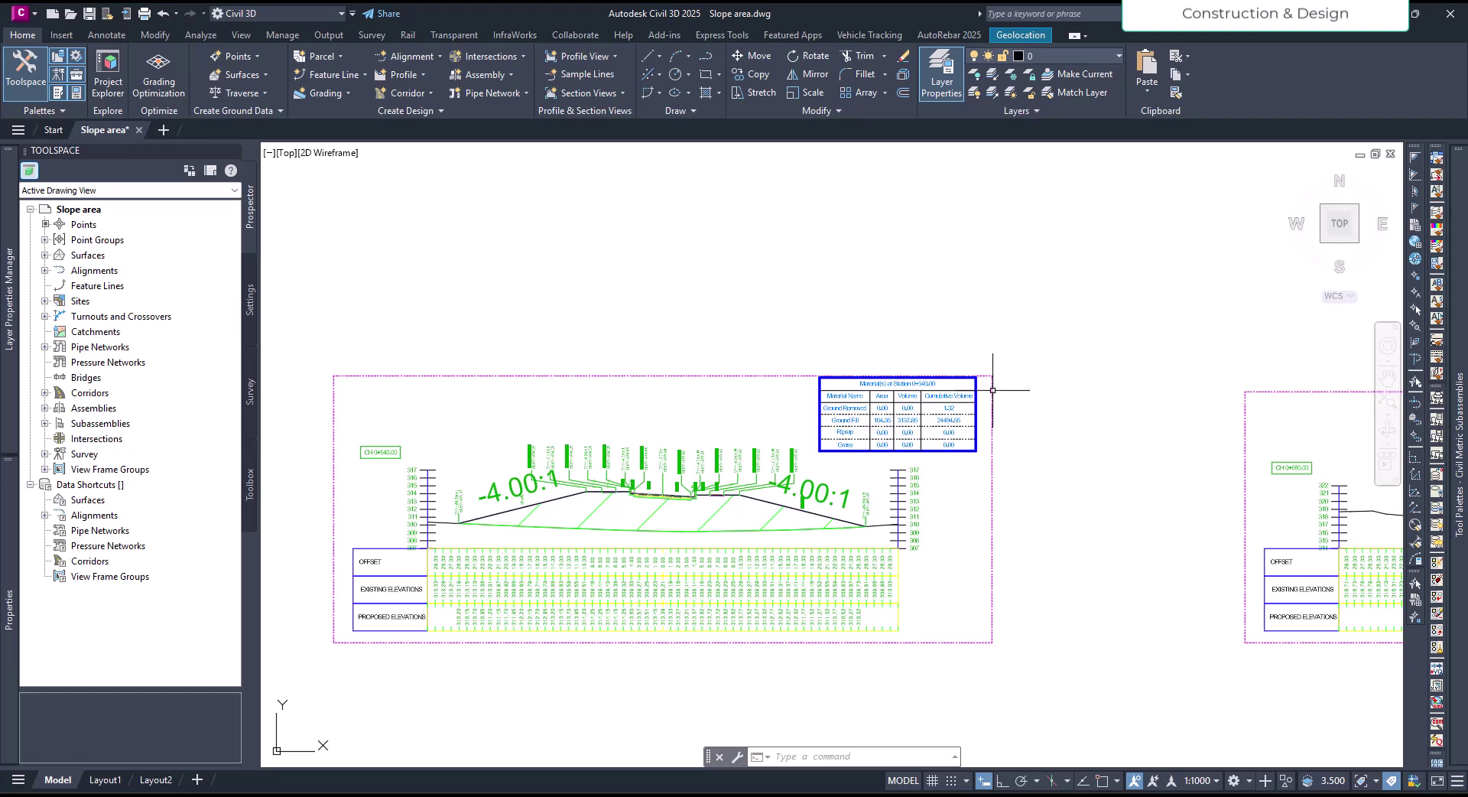
# - Start the Mass Haul command from the Analyze tab's Volumes and Materials panel
pyautogui.scroll(-10, 997, 428)
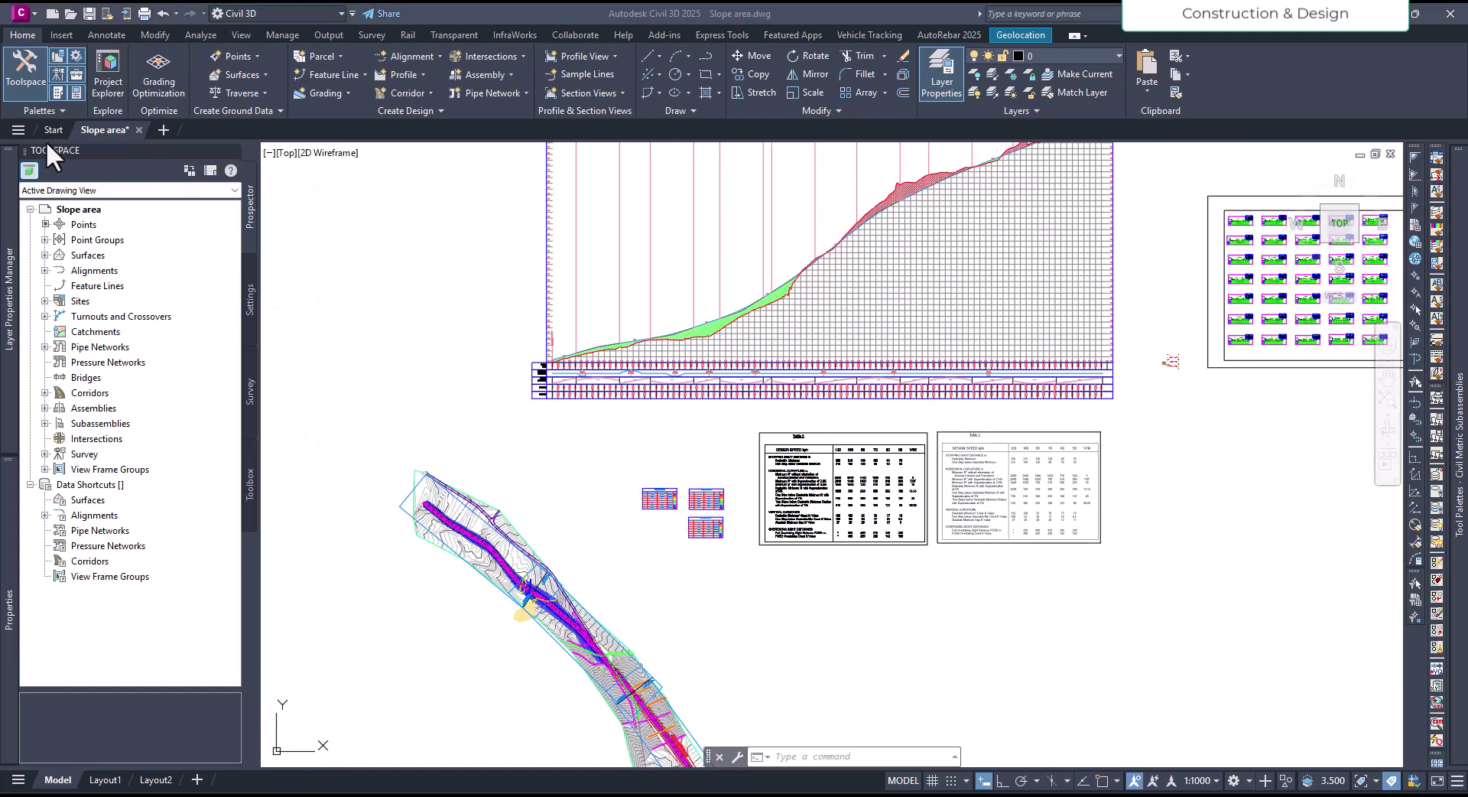
pyautogui.click(208, 35)
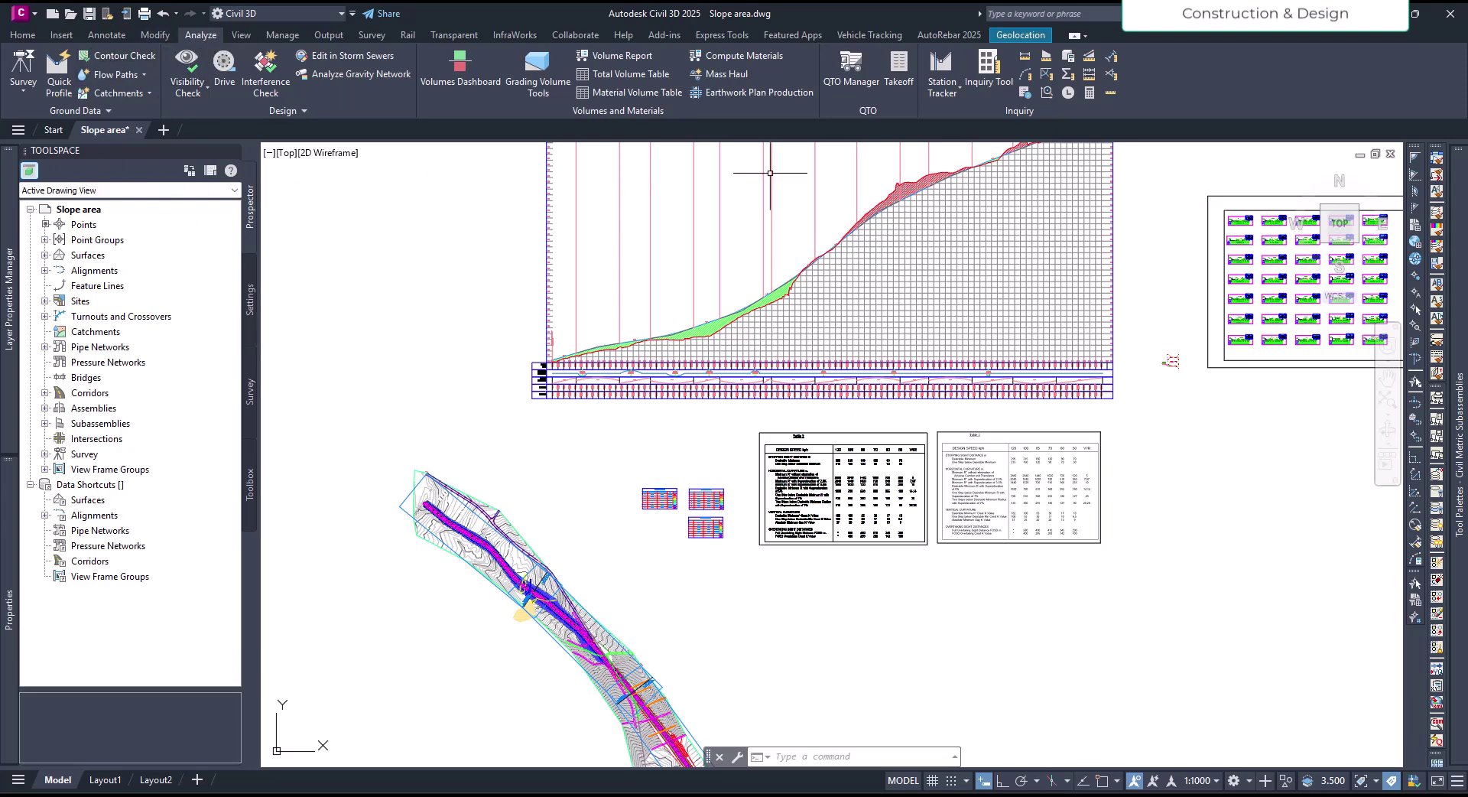
pyautogui.click(724, 76)
pyautogui.click(719, 75)
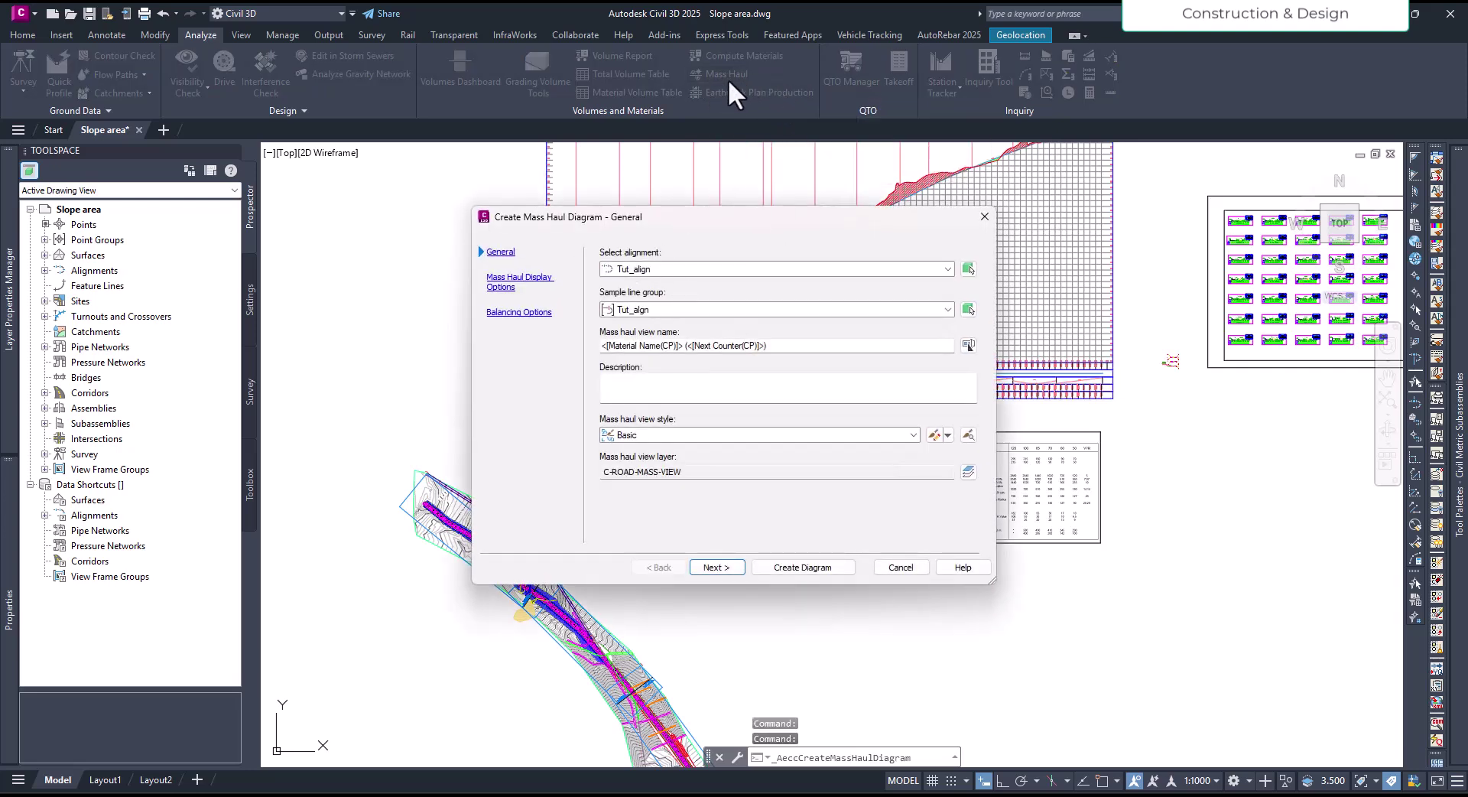
# - Confirm Tut_align as both the alignment and the sample line group
pyautogui.click(702, 269)
pyautogui.click(702, 284)
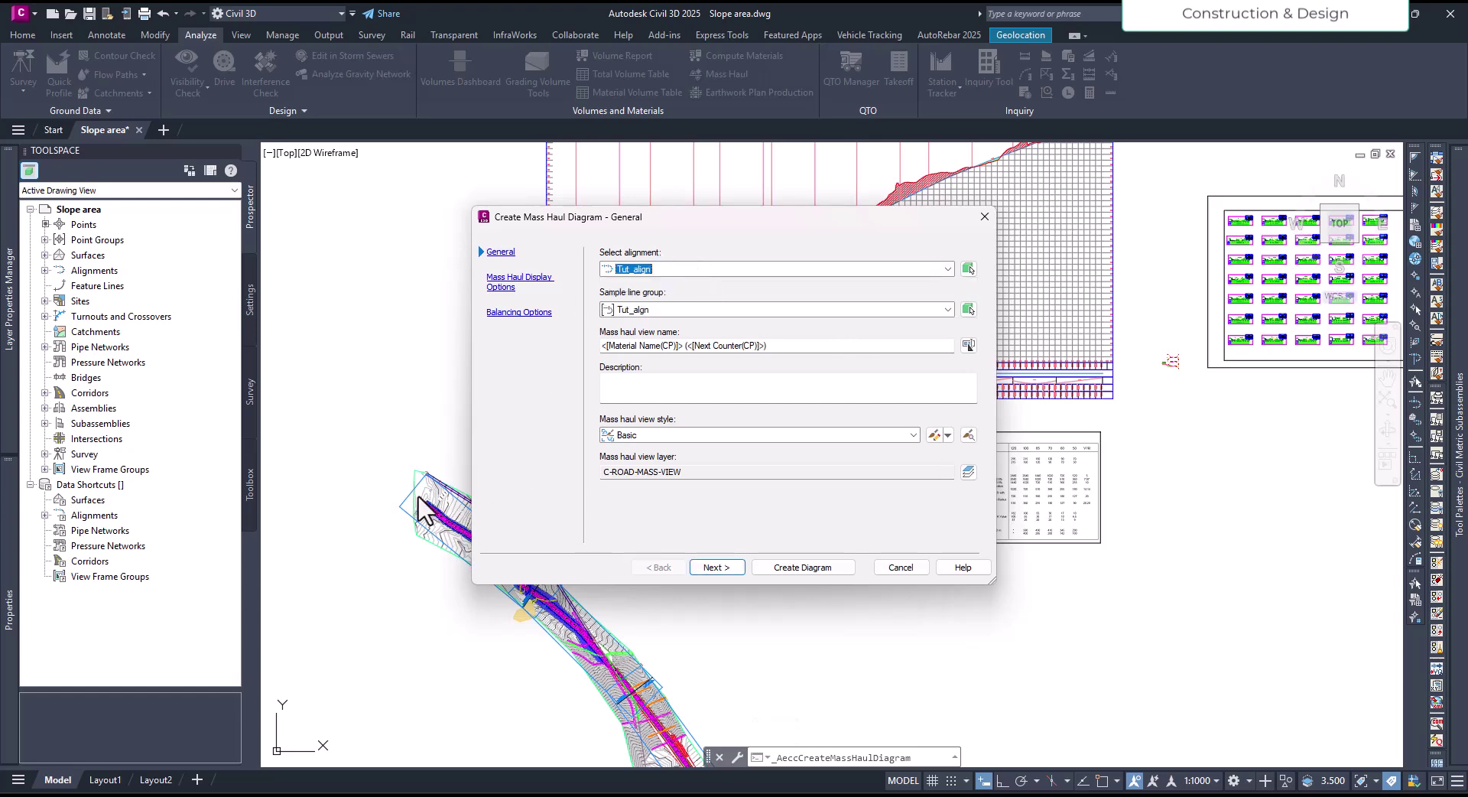
pyautogui.click(666, 267)
pyautogui.click(665, 266)
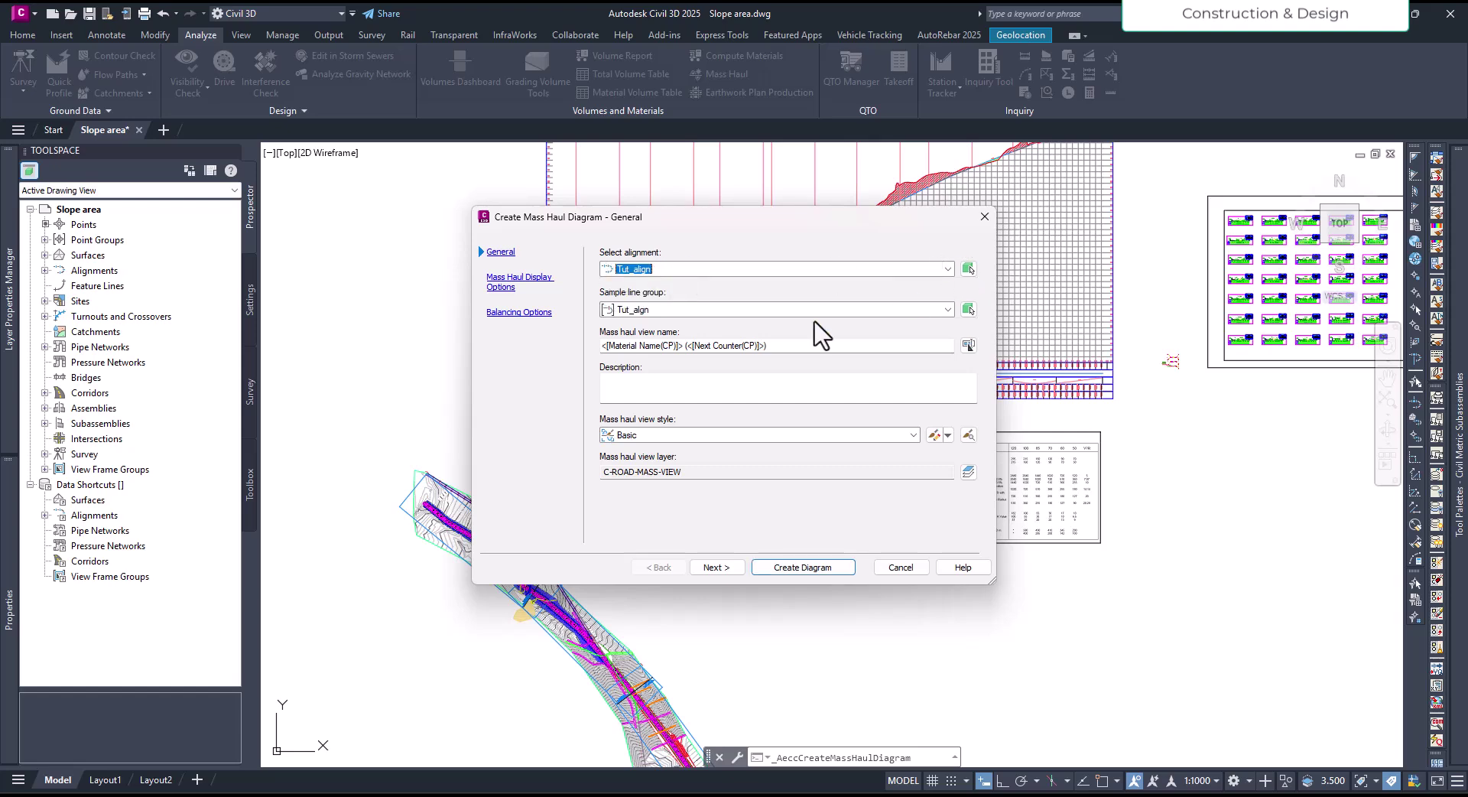
pyautogui.click(640, 311)
pyautogui.click(647, 324)
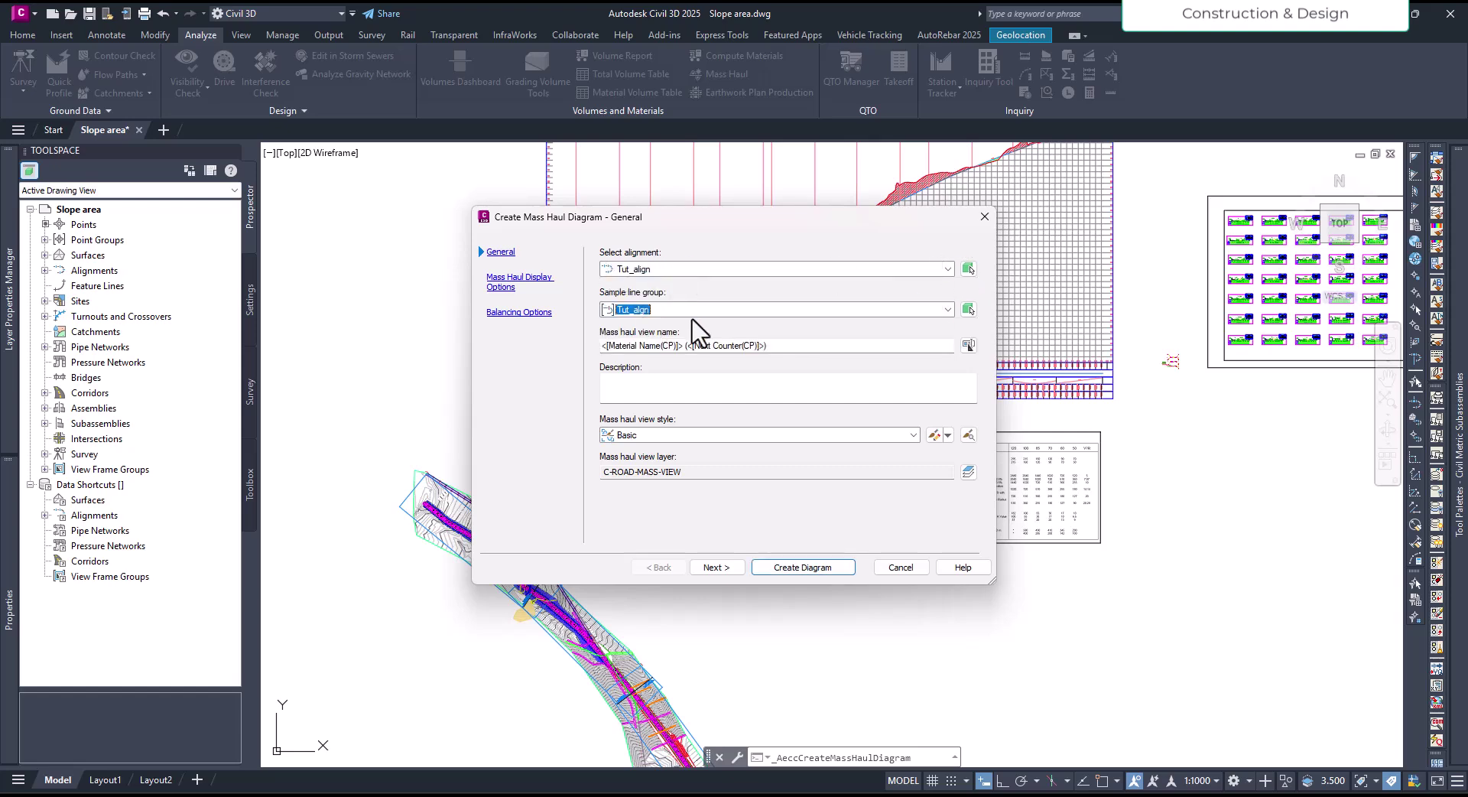
# - Keep the view name template <[Material Name(CP)]> (<[Next Counter(CP)]>) and the Basic view style
pyautogui.click(795, 346)
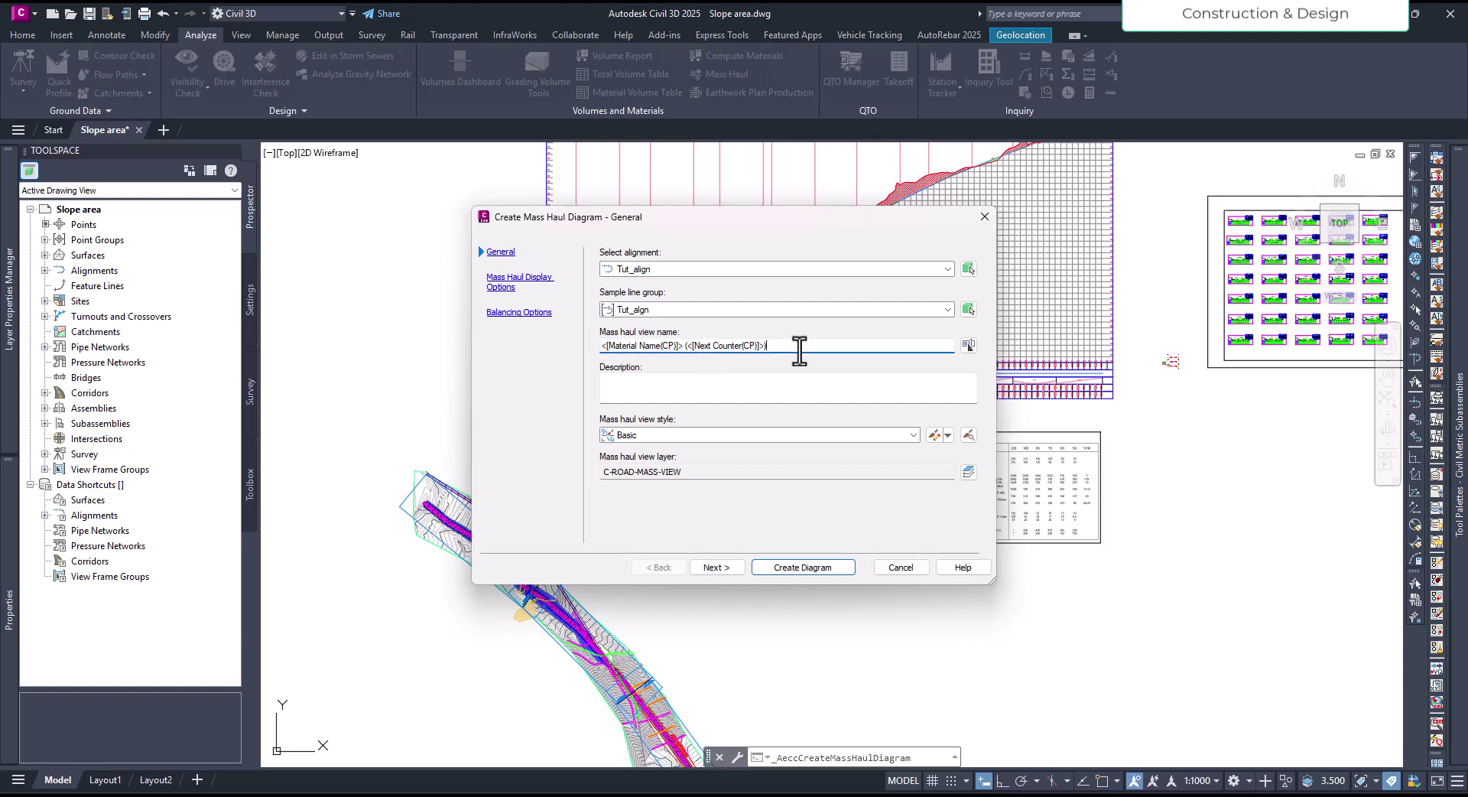
pyautogui.moveTo(773, 345); pyautogui.dragTo(561, 356)
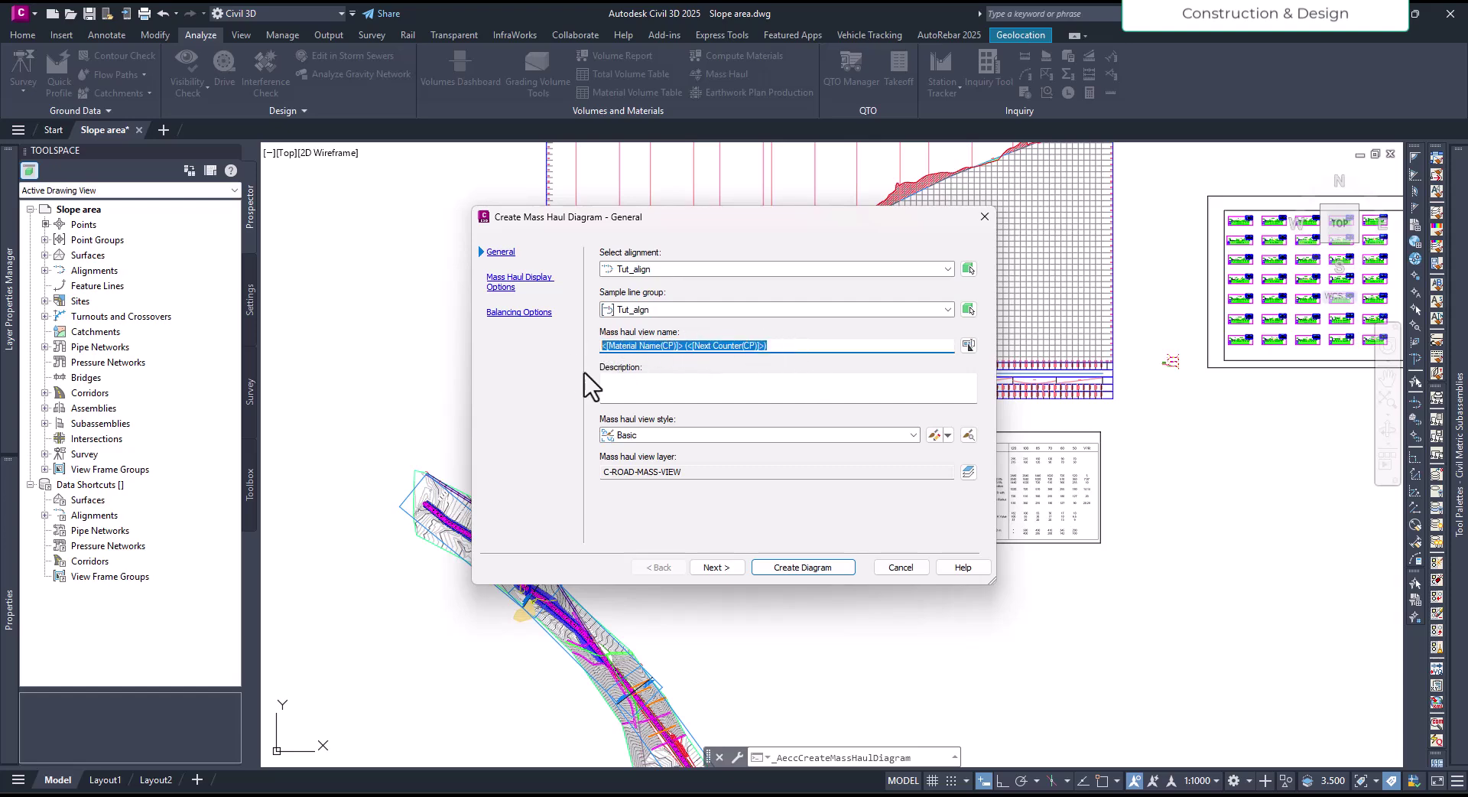
pyautogui.click(969, 345)
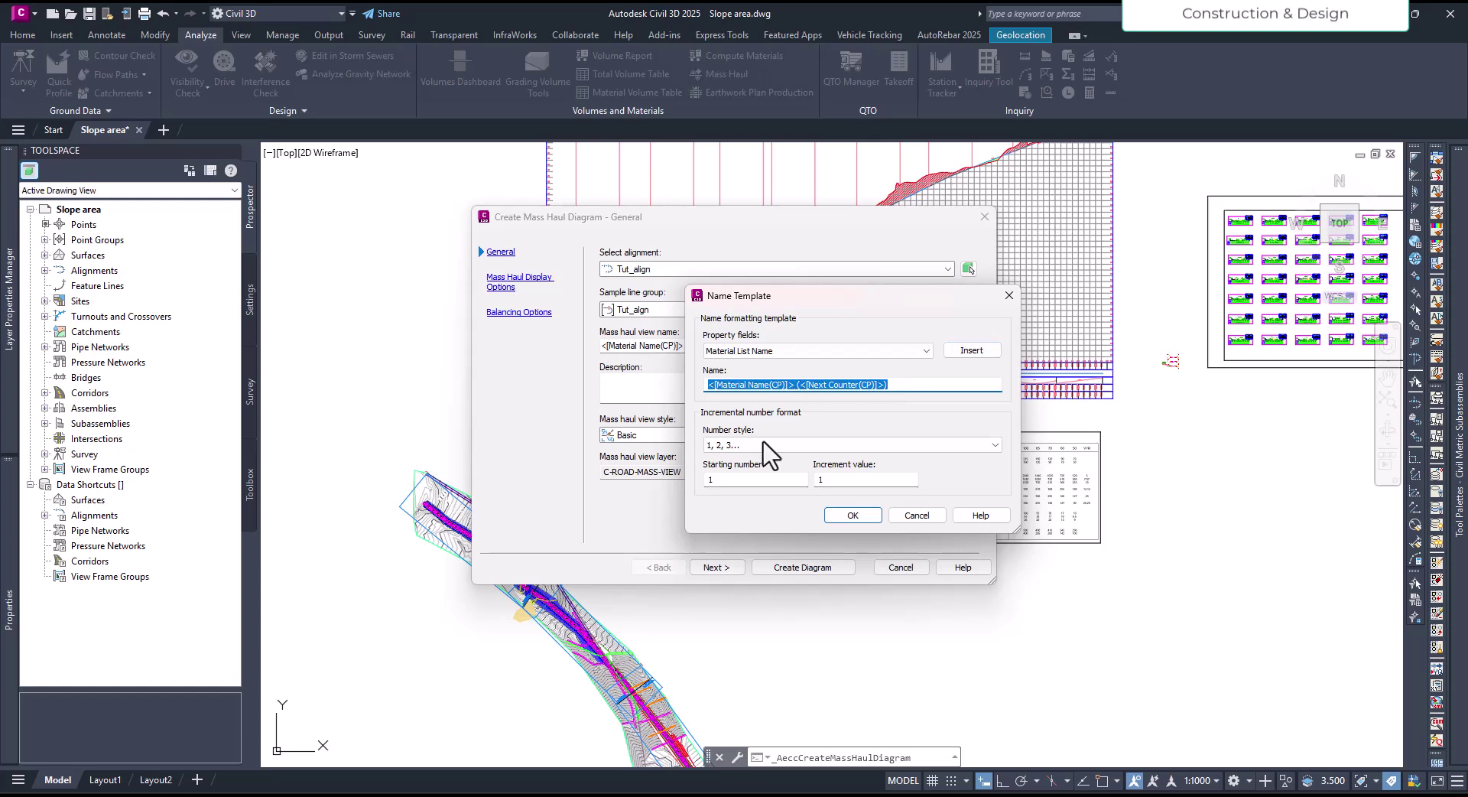
pyautogui.click(740, 448)
pyautogui.click(740, 459)
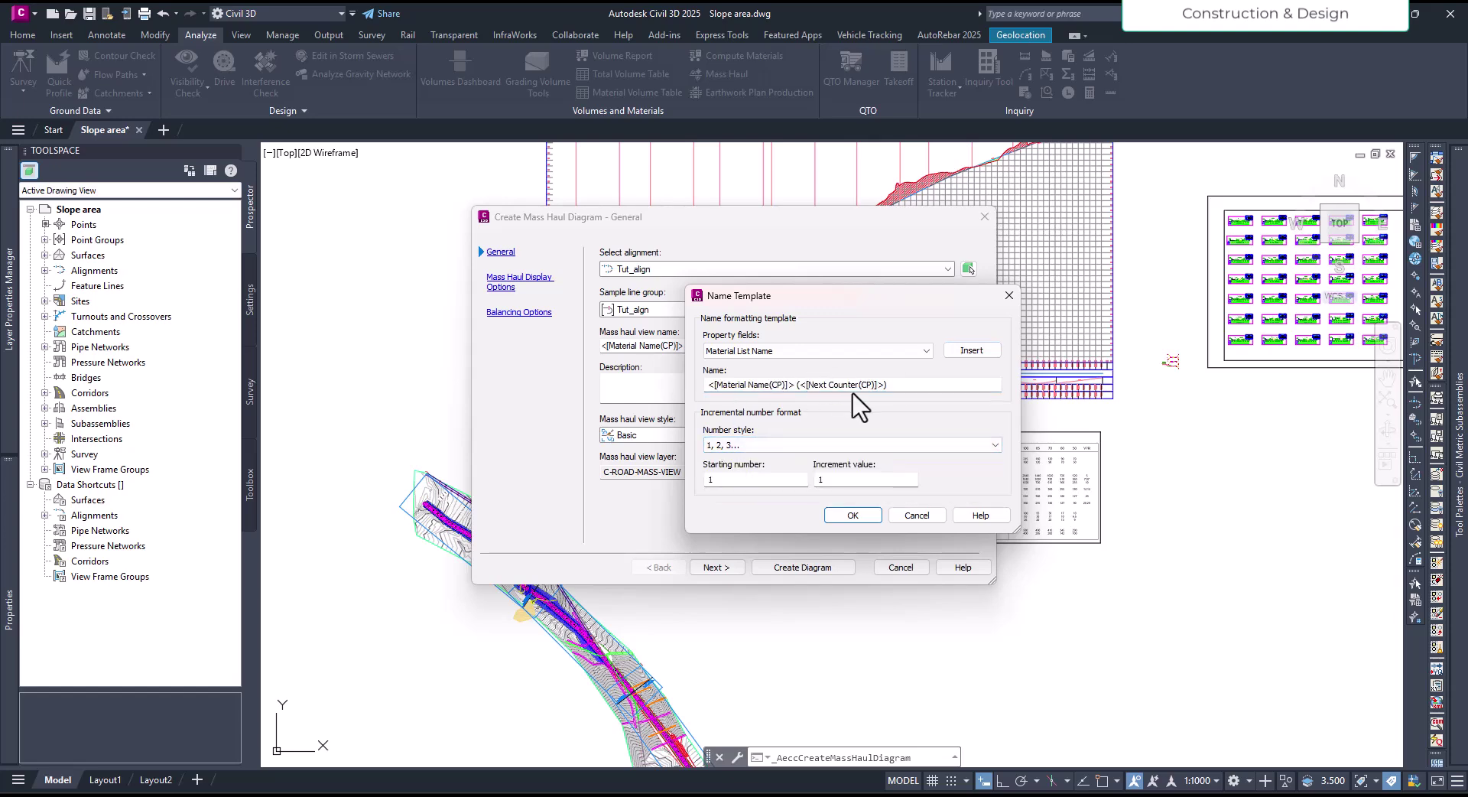
pyautogui.click(899, 388)
pyautogui.click(853, 515)
pyautogui.click(650, 435)
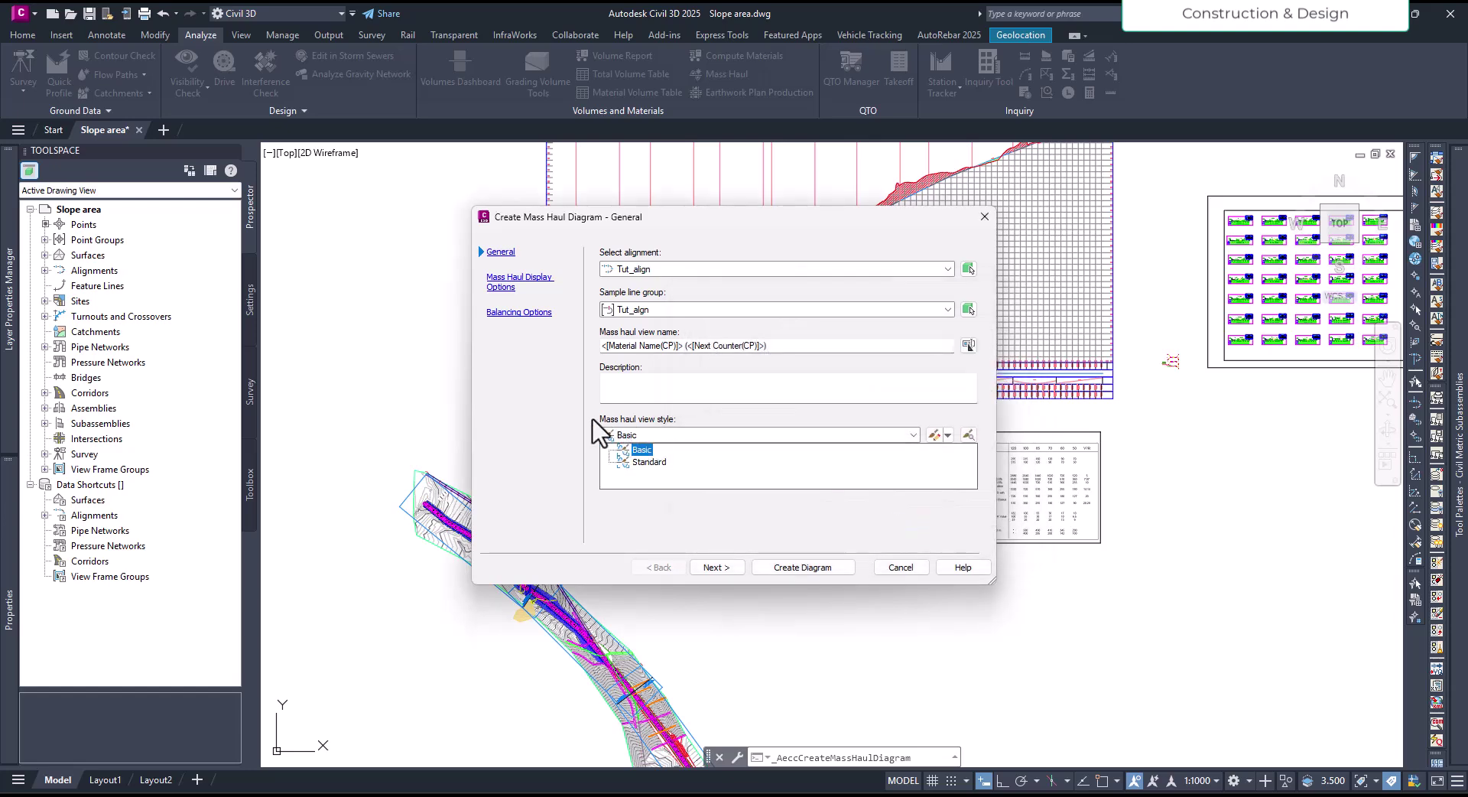
pyautogui.click(656, 437)
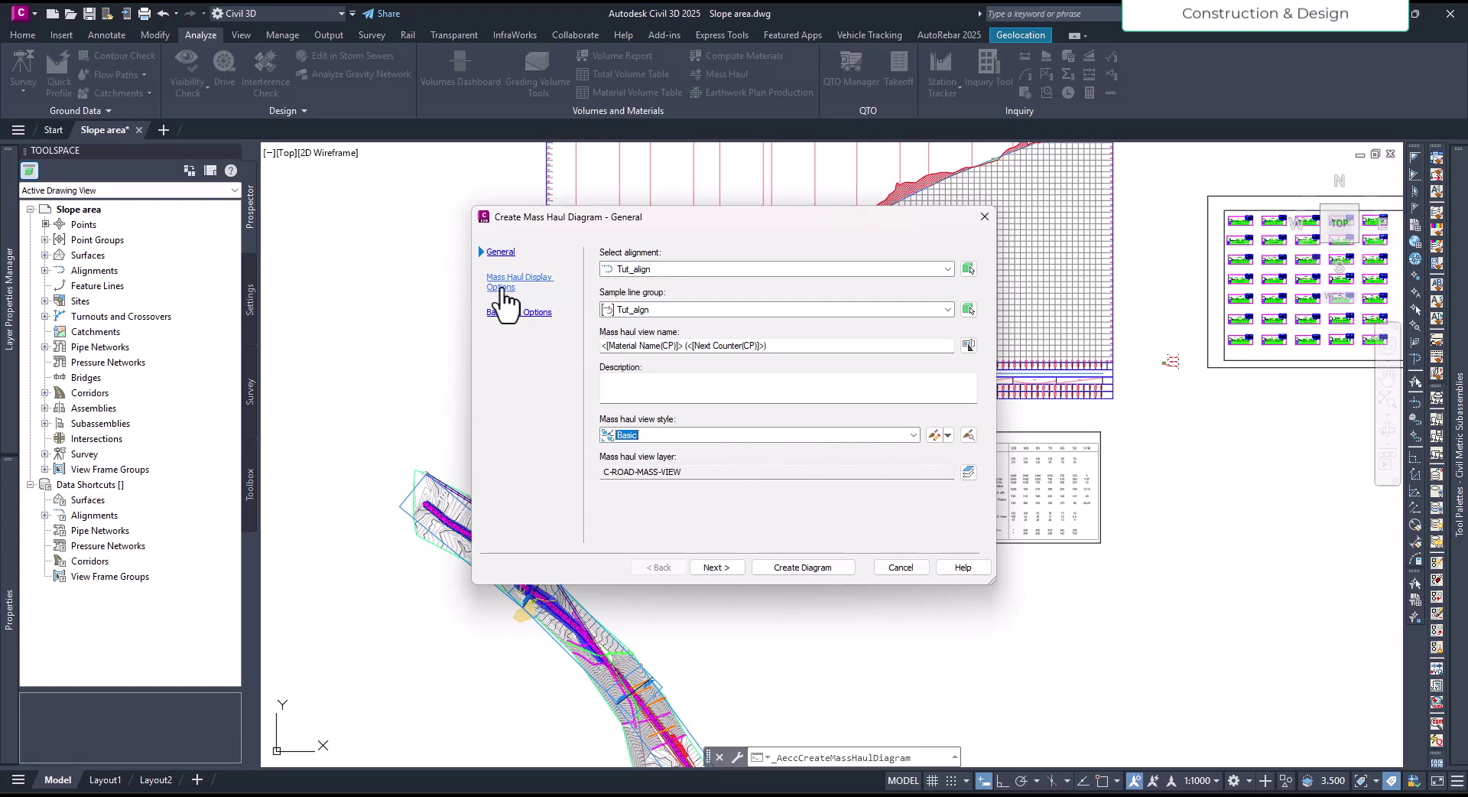
# - Plot Total Volume from Material List - (1) as the mass haul line
pyautogui.click(715, 567)
pyautogui.click(641, 283)
pyautogui.click(641, 285)
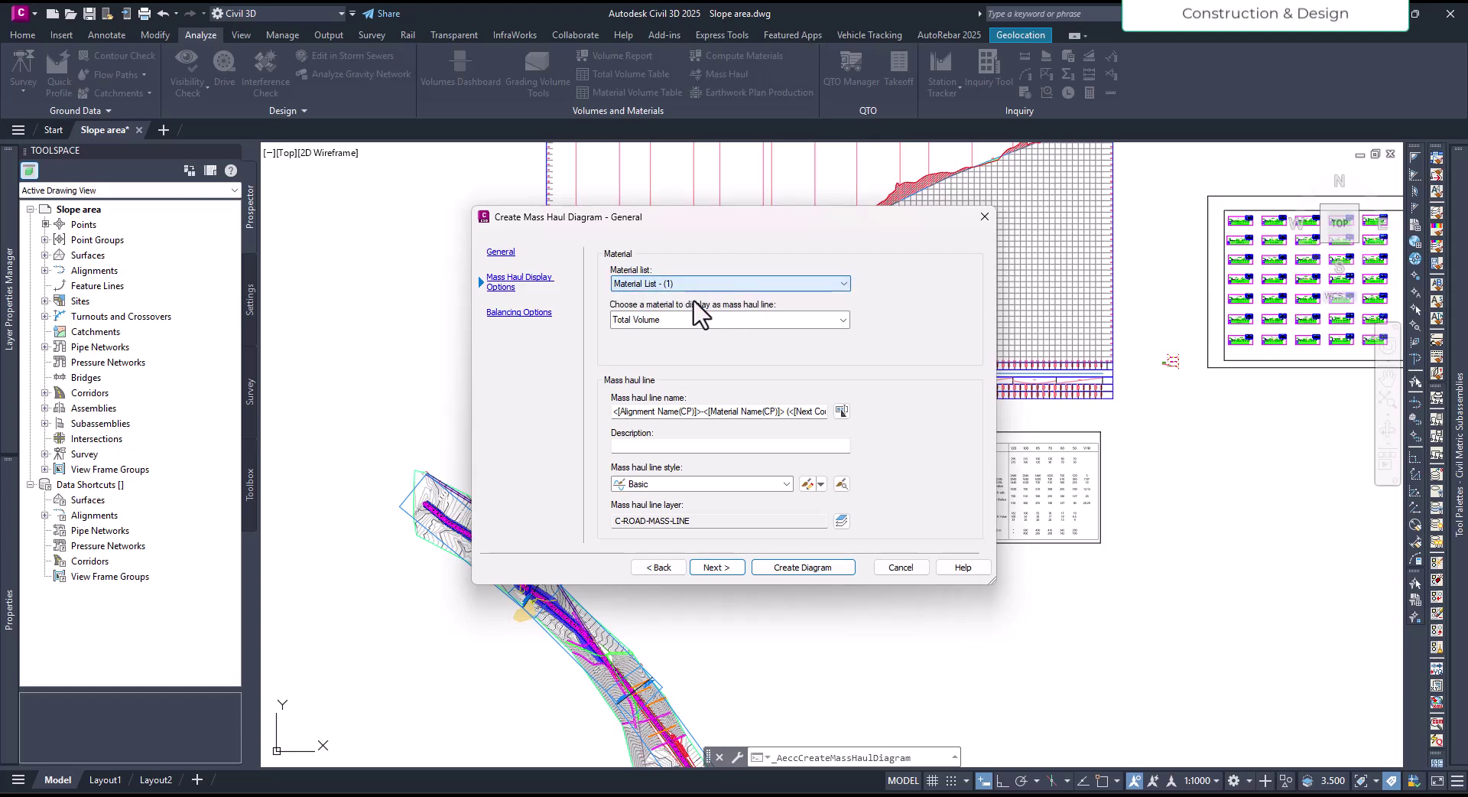
pyautogui.click(650, 320)
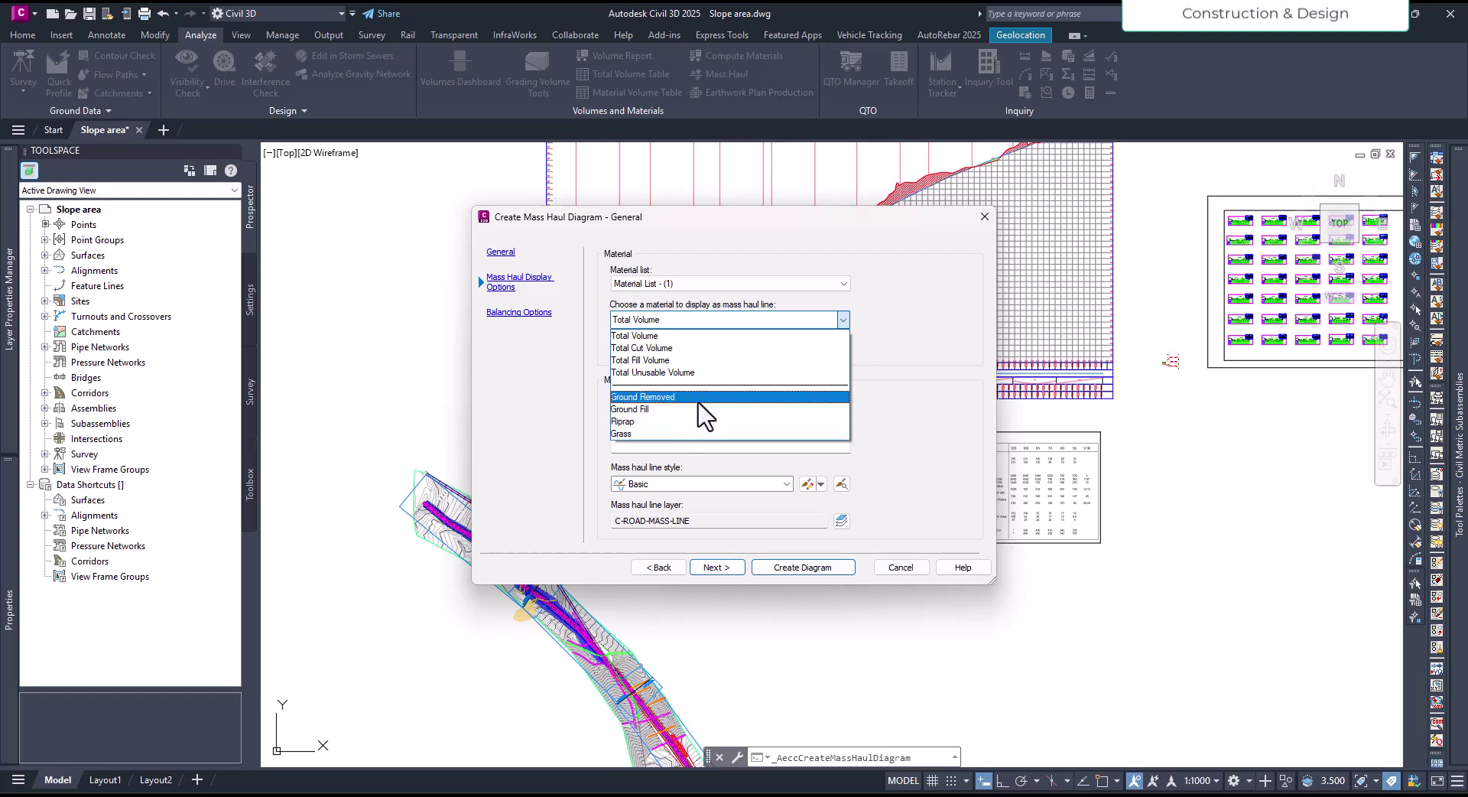
pyautogui.click(654, 337)
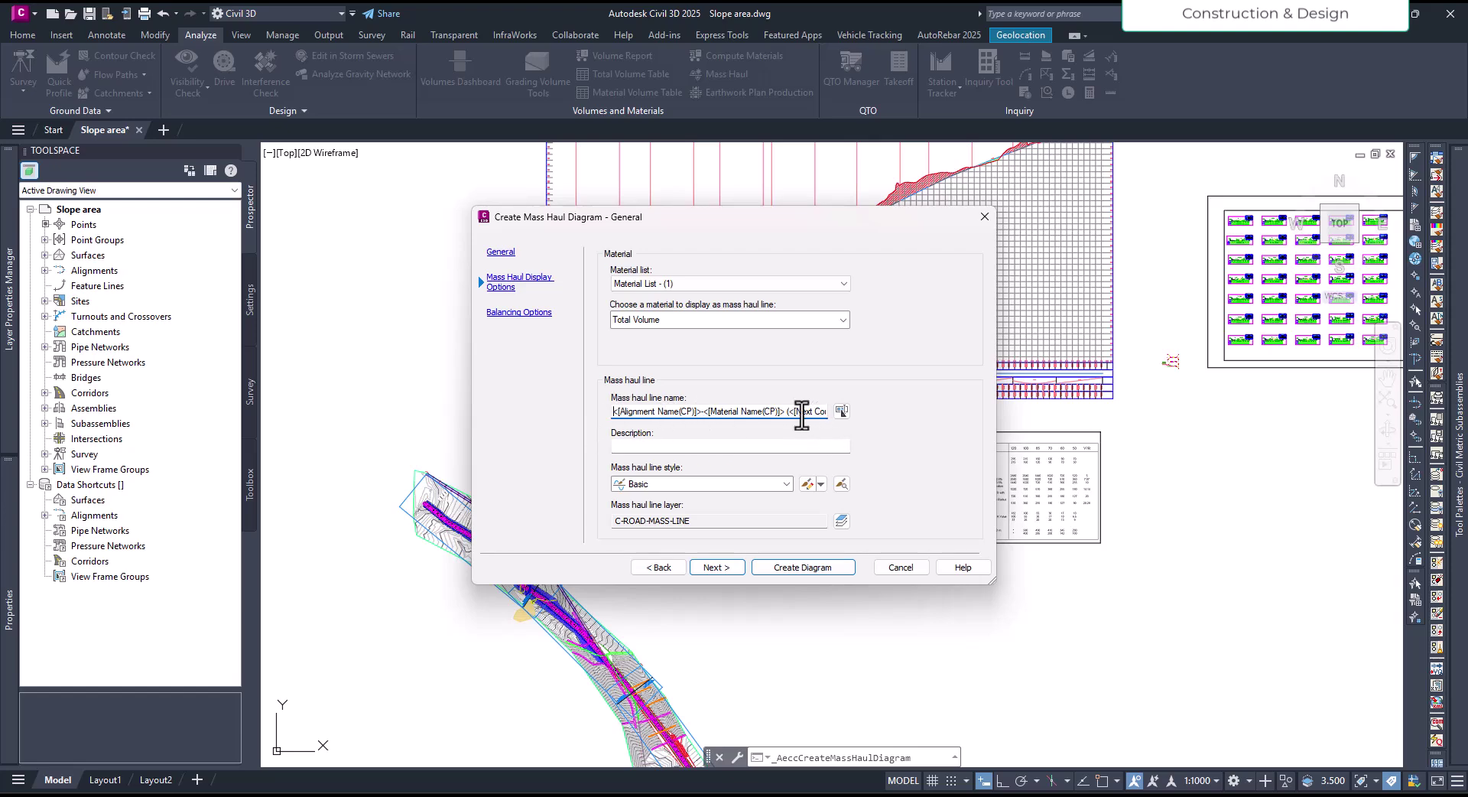
# - Accept the mass haul line name template and give the line the Basic style
pyautogui.click(841, 412)
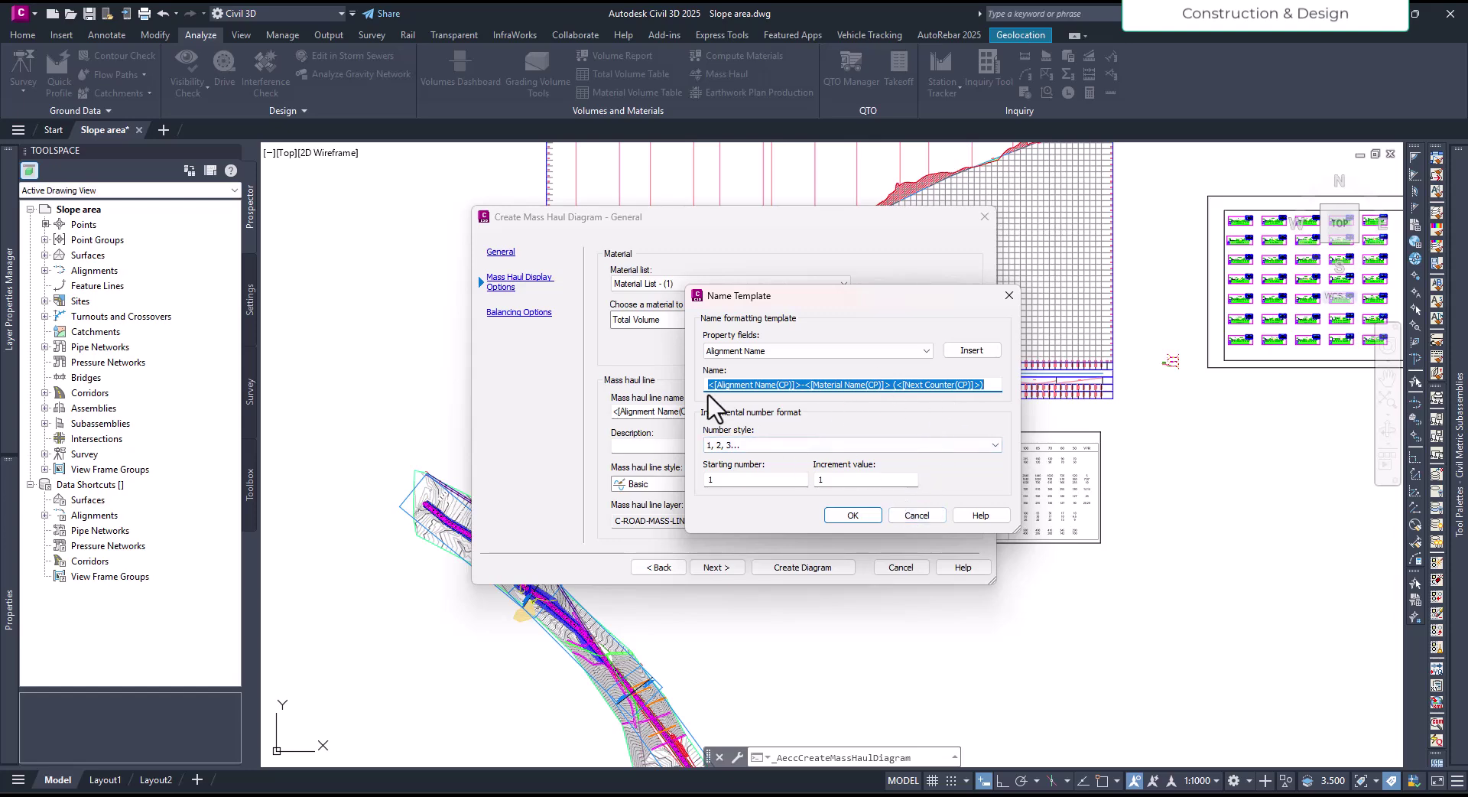
pyautogui.click(872, 515)
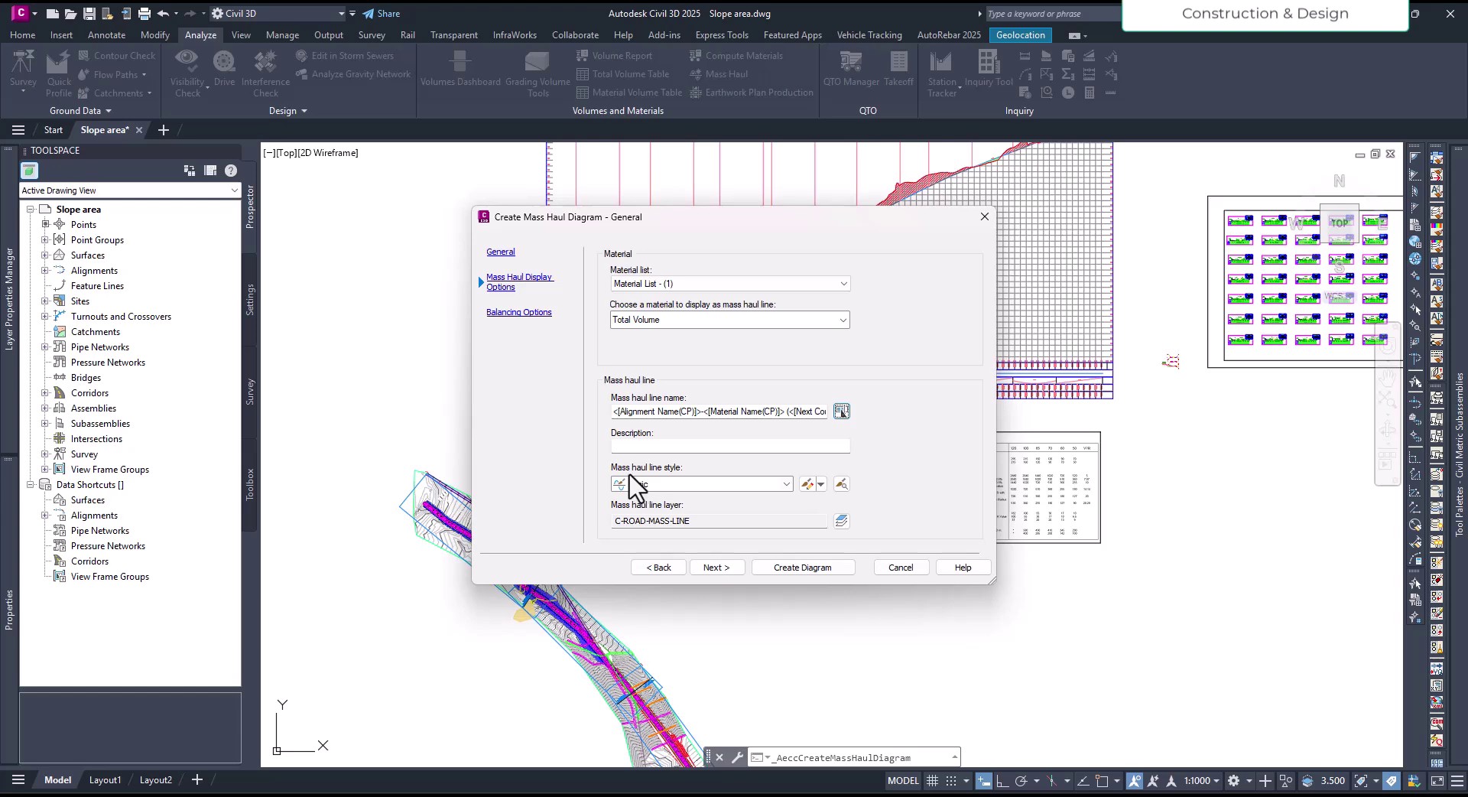
pyautogui.click(668, 484)
pyautogui.click(667, 497)
pyautogui.click(719, 563)
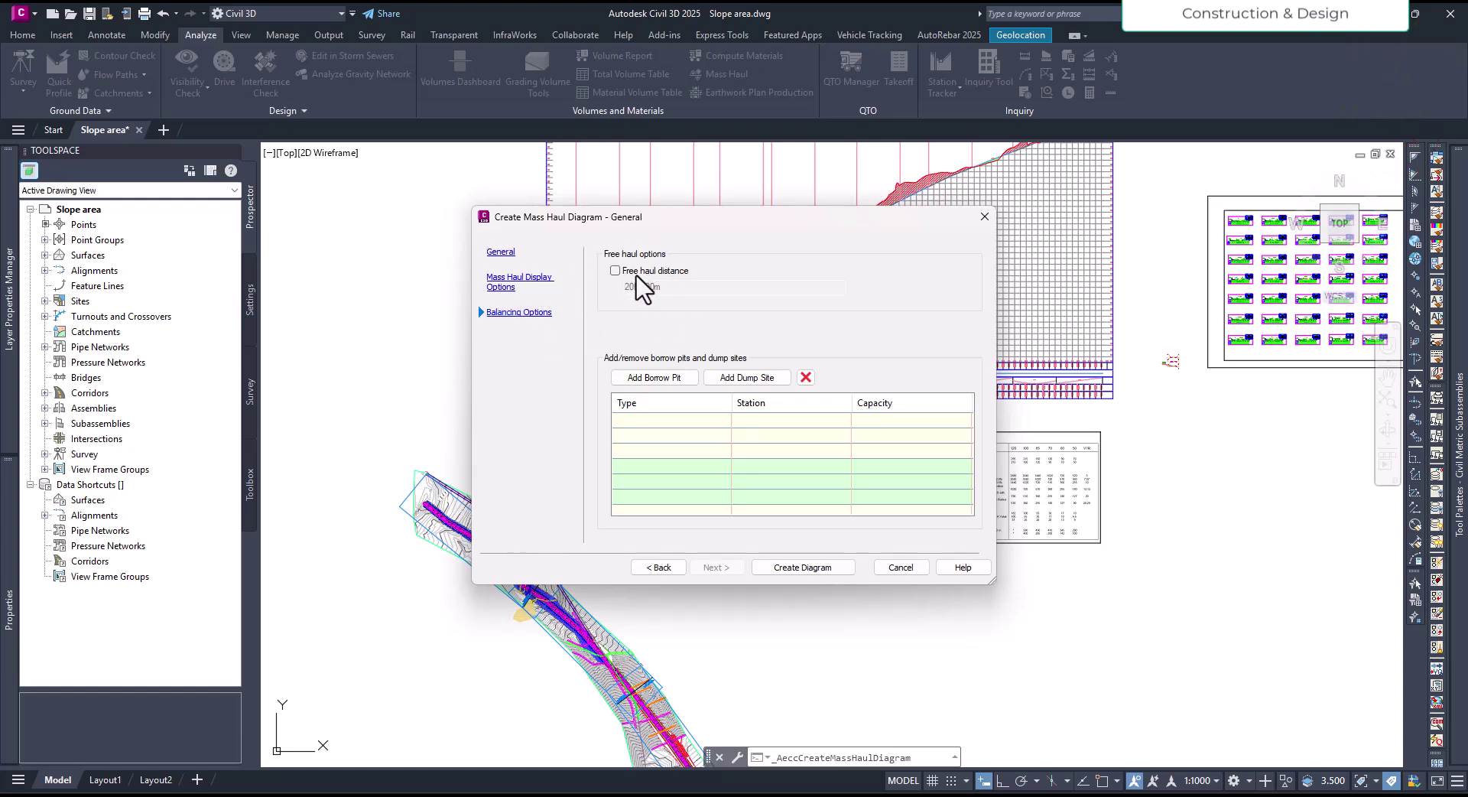
# - Enable a 200.000m free haul distance and create the diagram
pyautogui.click(616, 271)
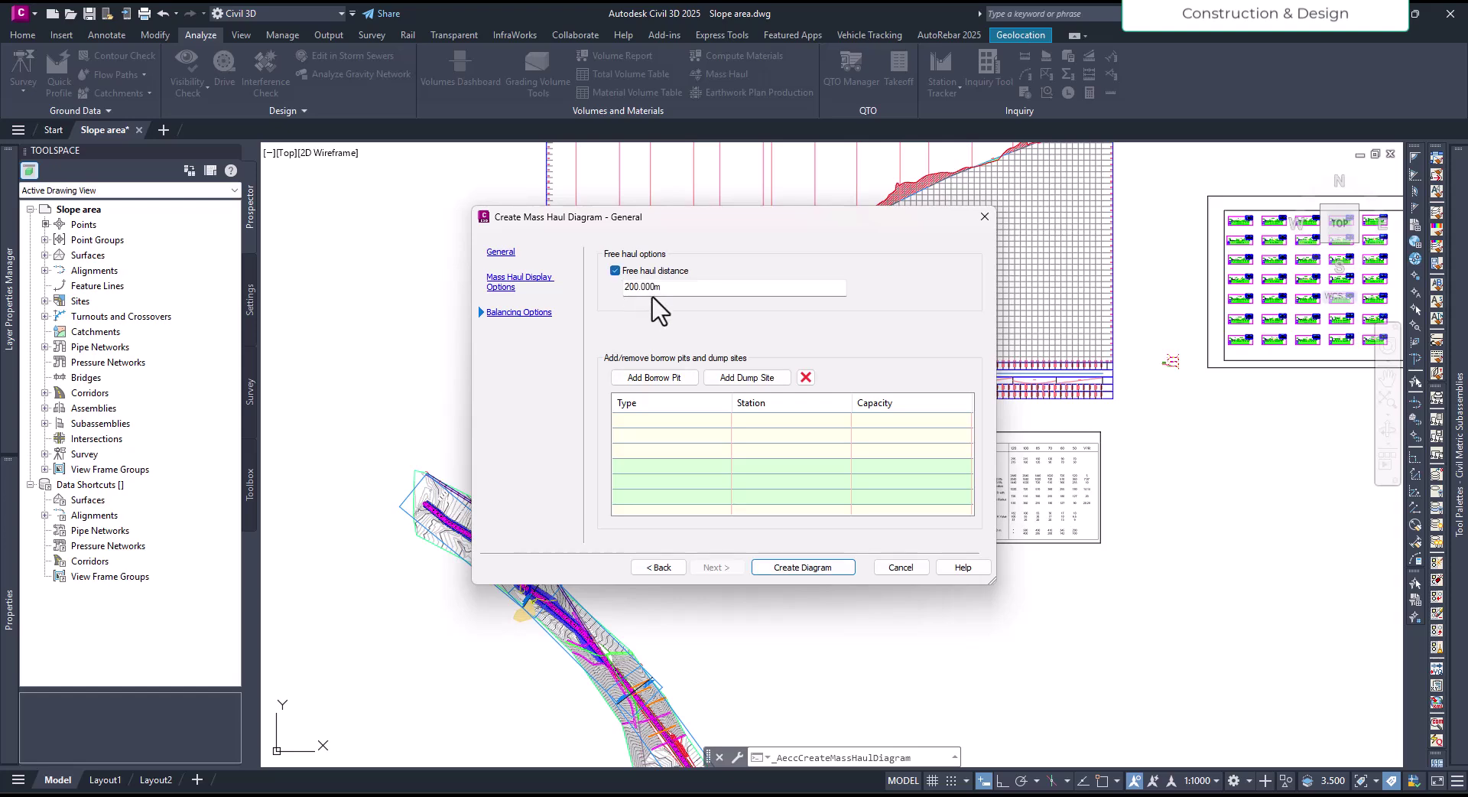
pyautogui.click(375, 175)
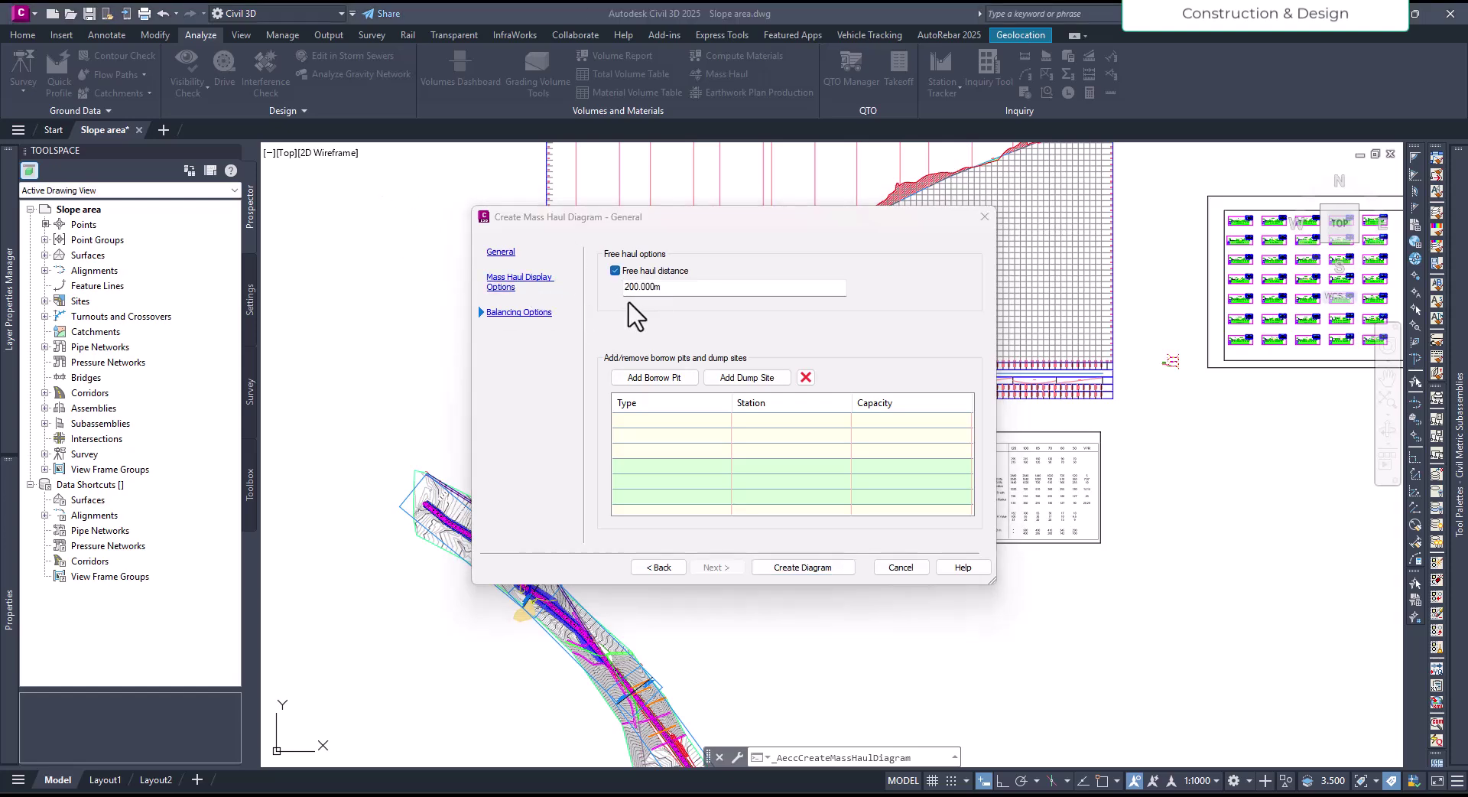
pyautogui.click(667, 288)
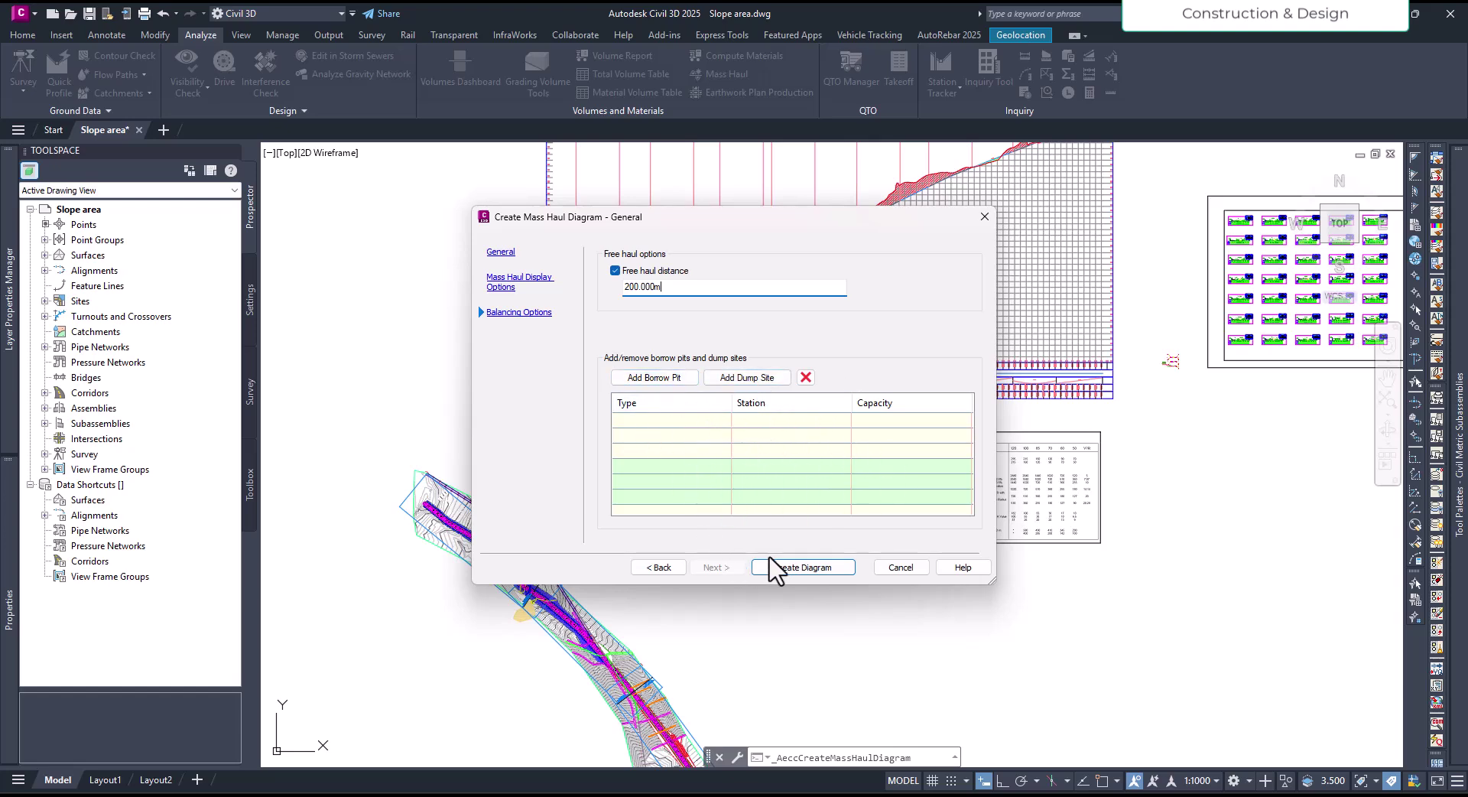
pyautogui.click(801, 568)
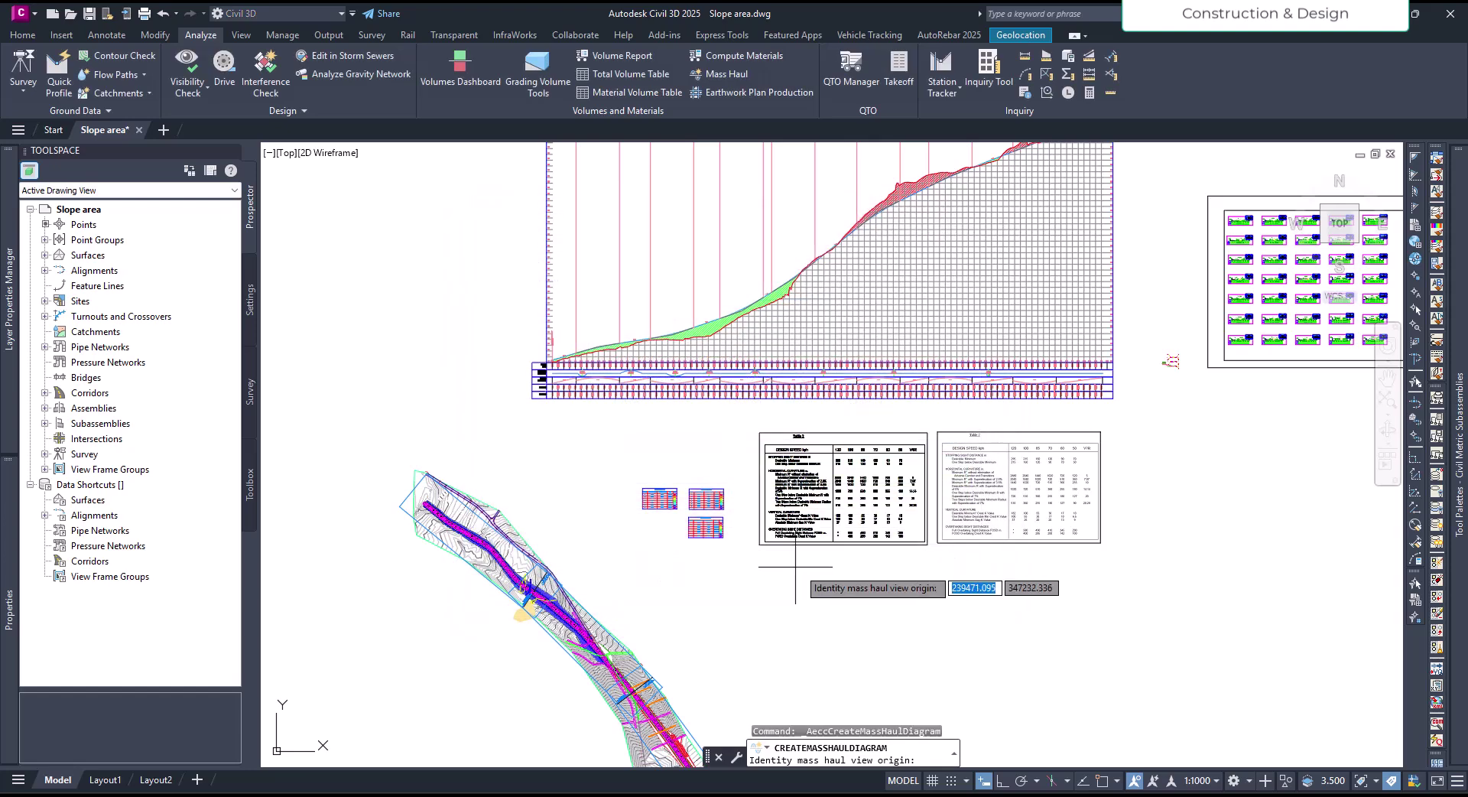
# - Place the Total Volume (1) mass haul view in empty drawing space
pyautogui.scroll(-4, 471, 364)
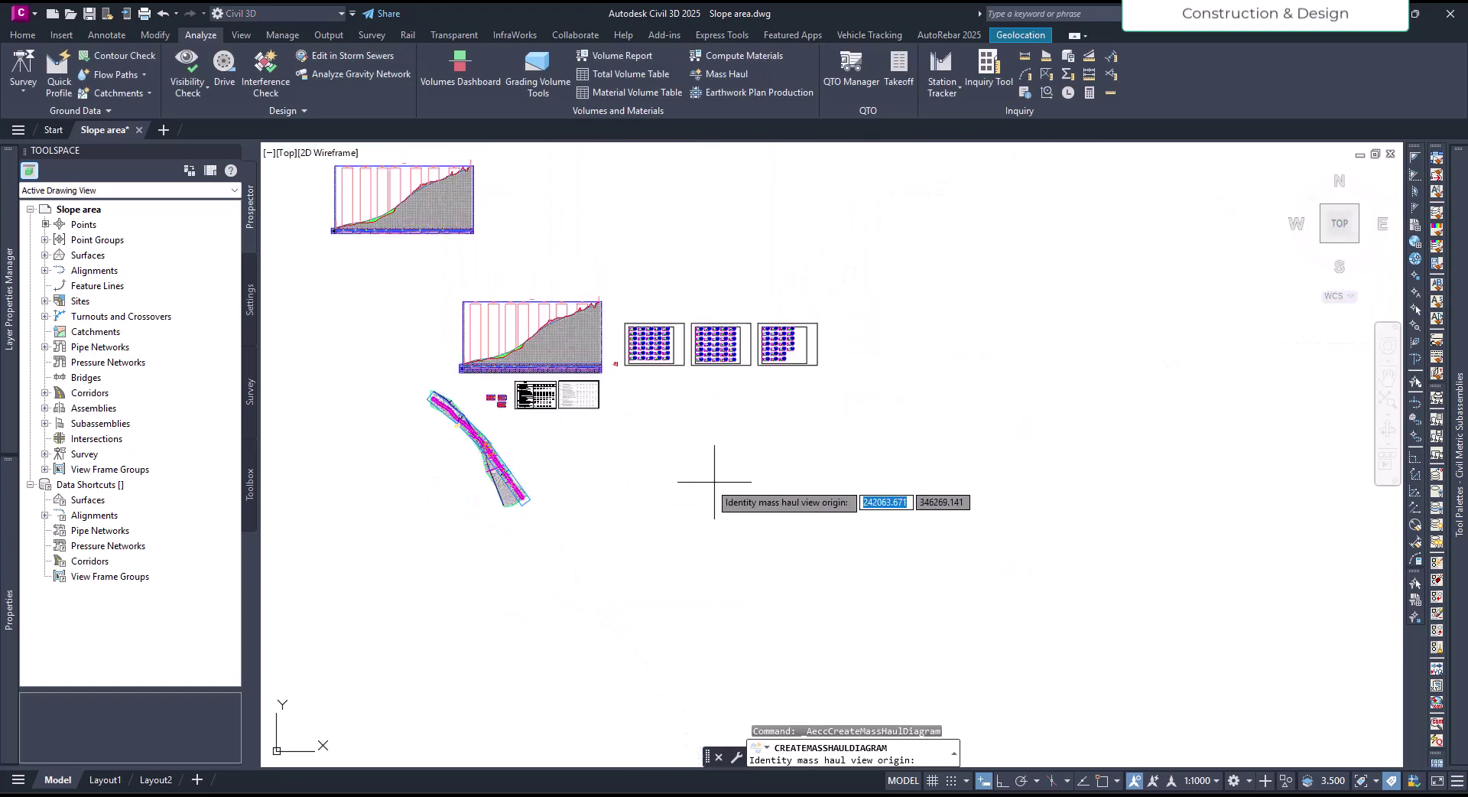
pyautogui.scroll(2, 565, 509)
pyautogui.scroll(2, 684, 604)
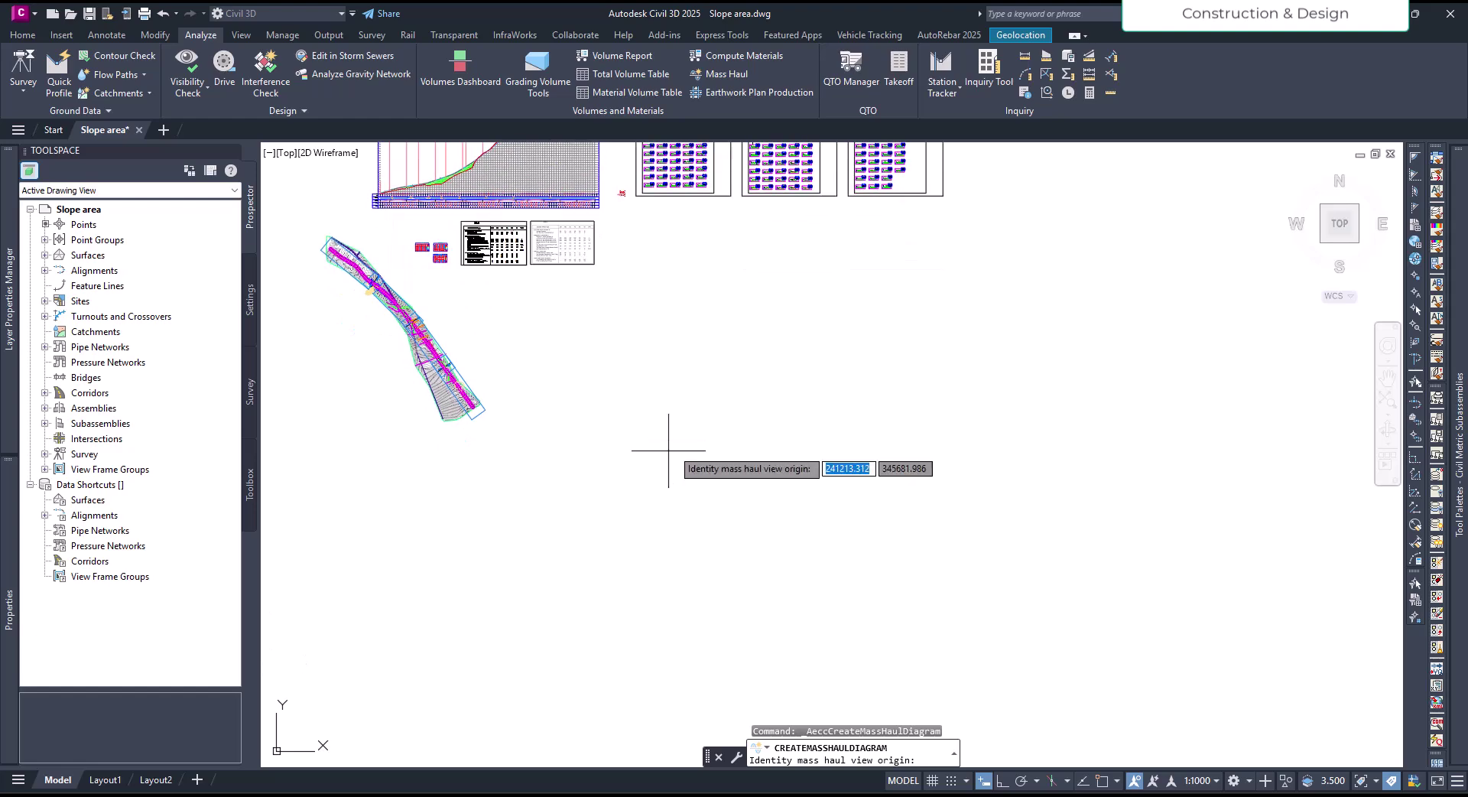
pyautogui.click(654, 447)
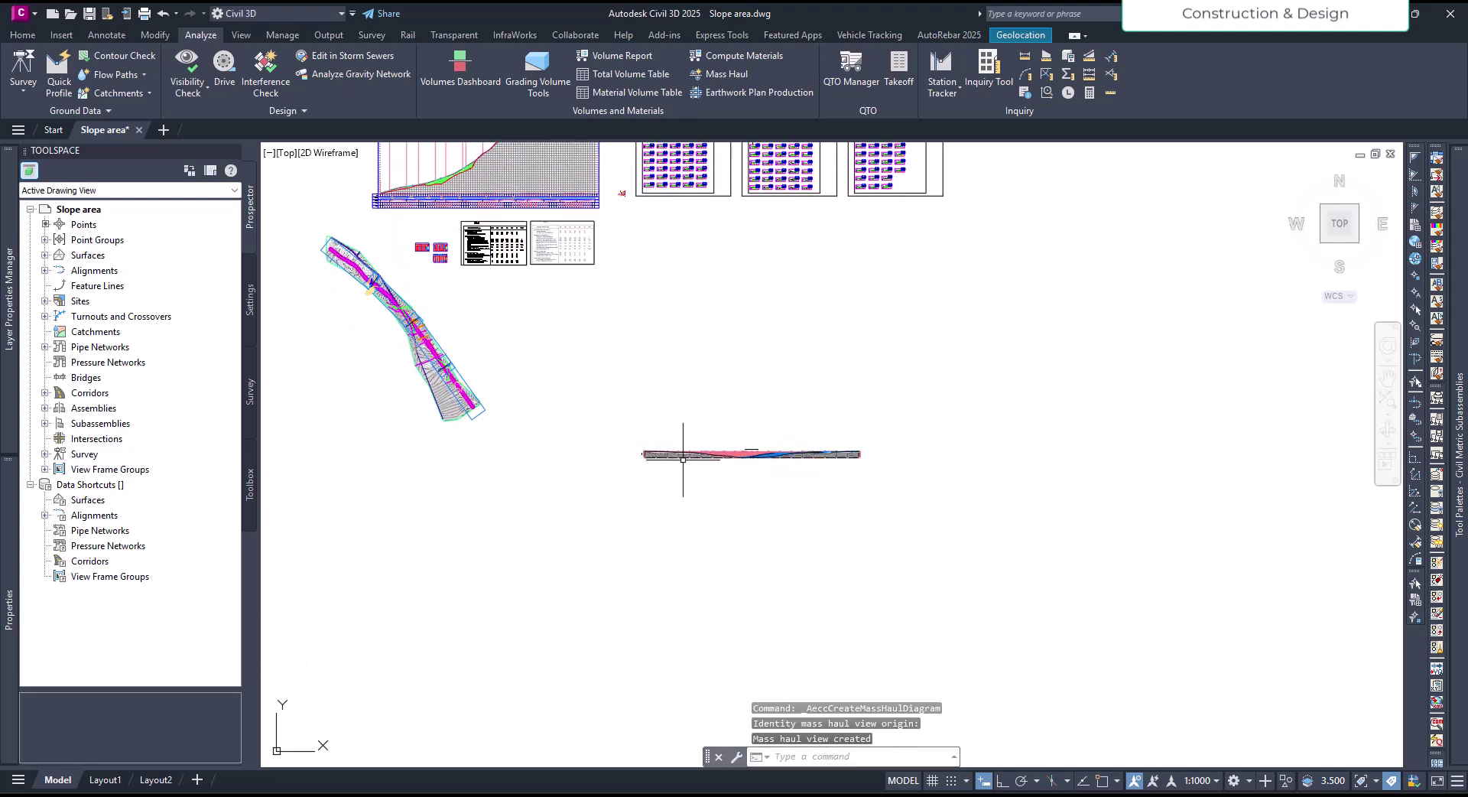
# - Select the new mass haul view and open its Mass Haul View Properties
pyautogui.scroll(3, 653, 462)
pyautogui.scroll(4, 653, 461)
pyautogui.scroll(-2, 851, 531)
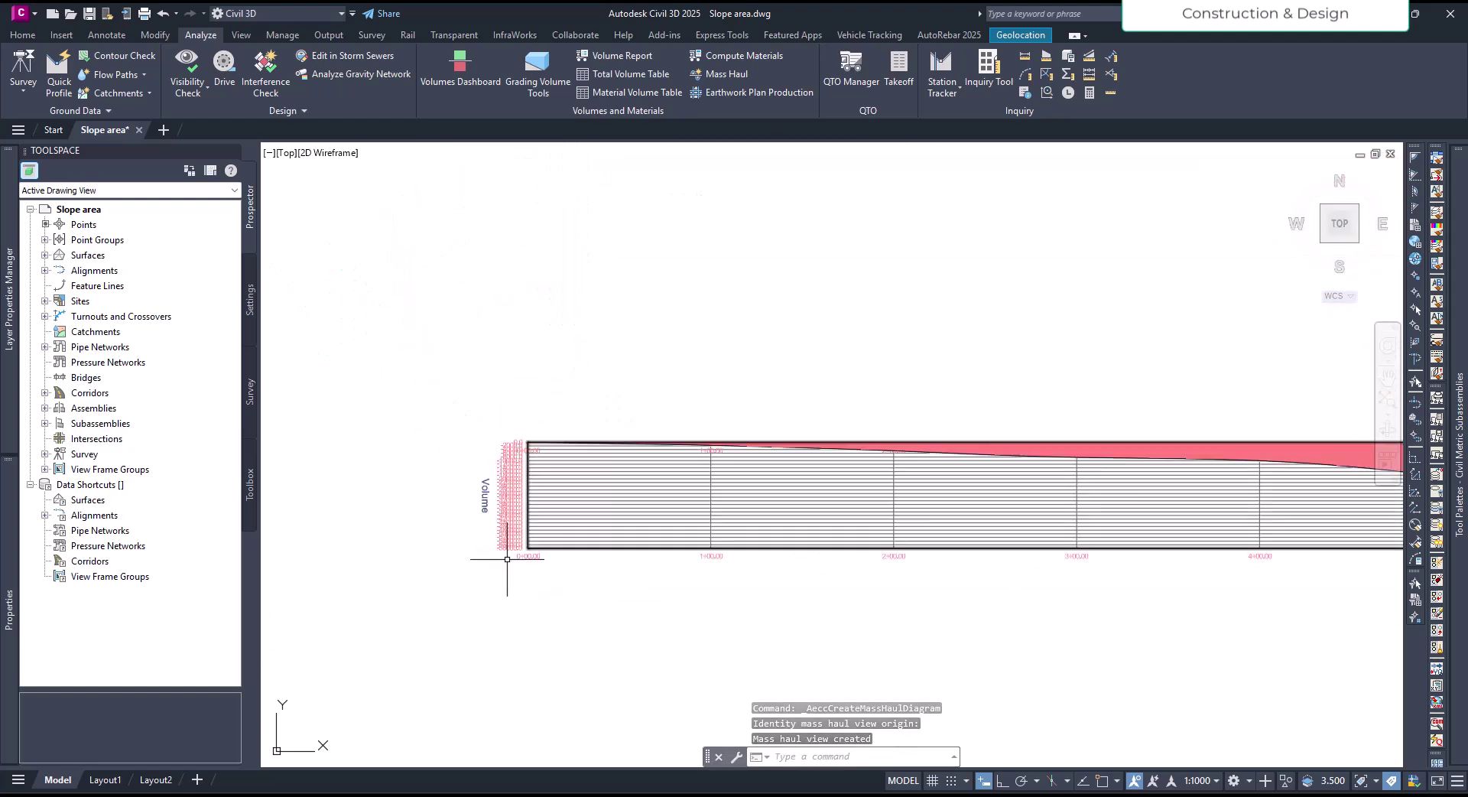
pyautogui.scroll(3, 558, 520)
pyautogui.scroll(-3, 602, 520)
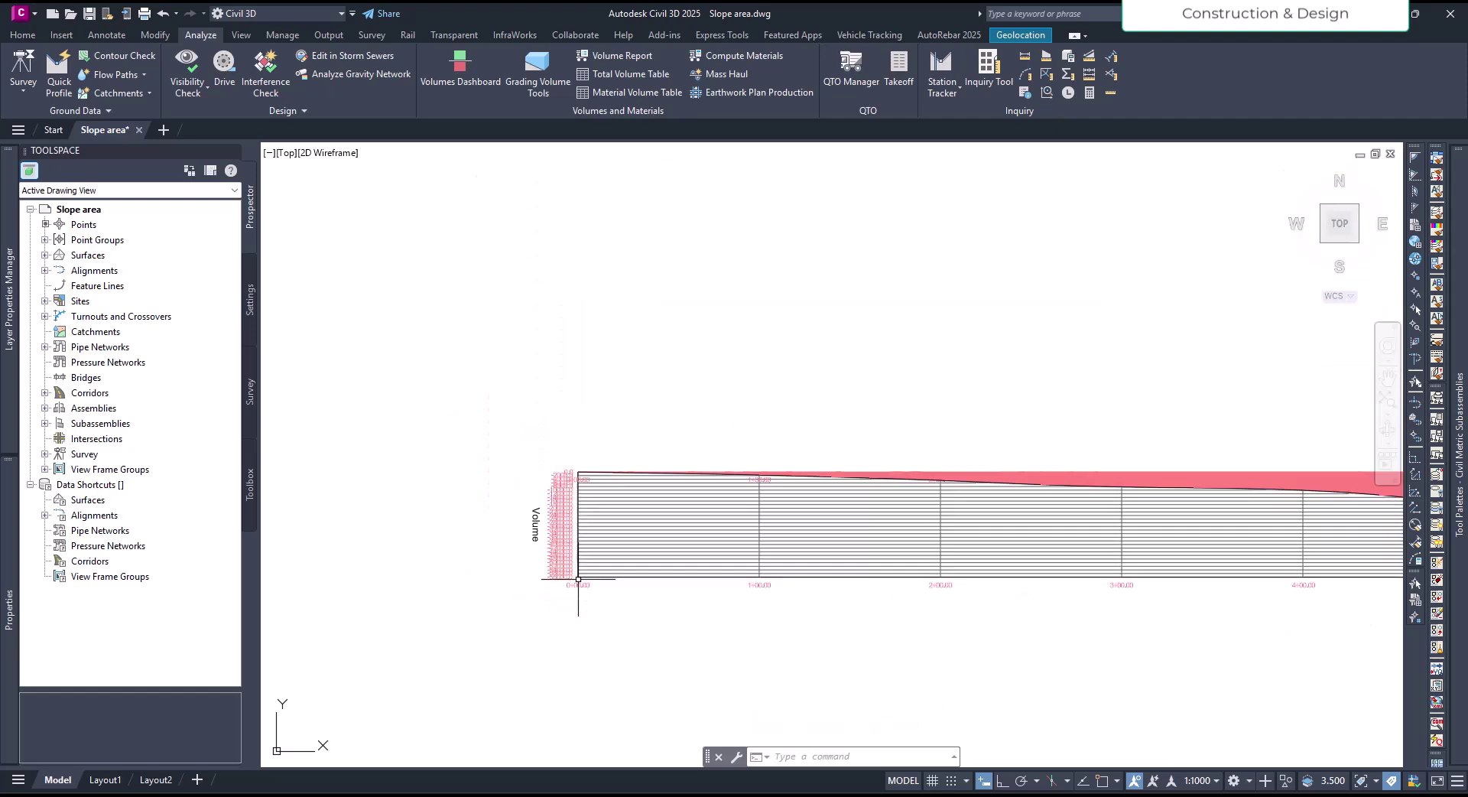
pyautogui.click(602, 520)
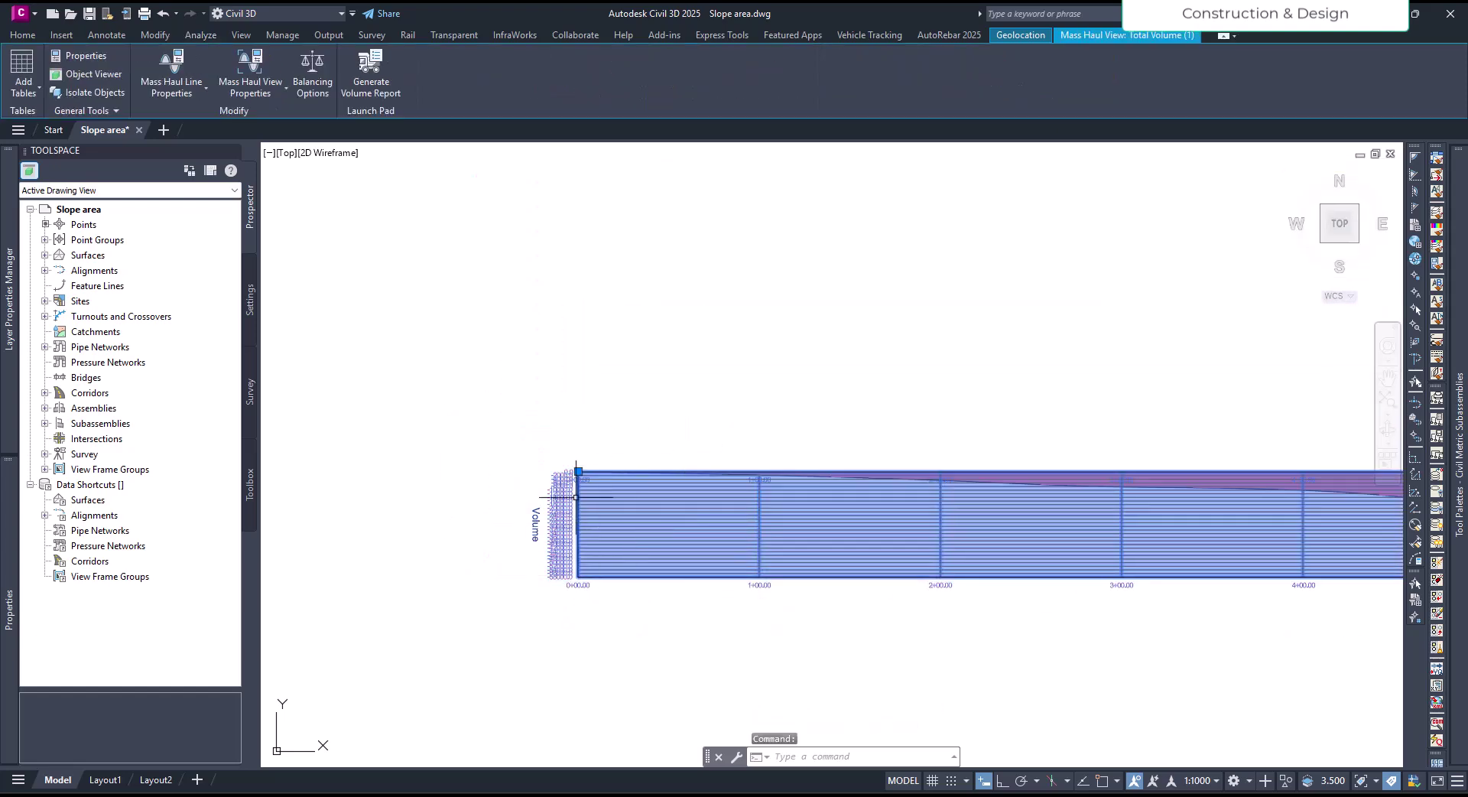
pyautogui.click(256, 63)
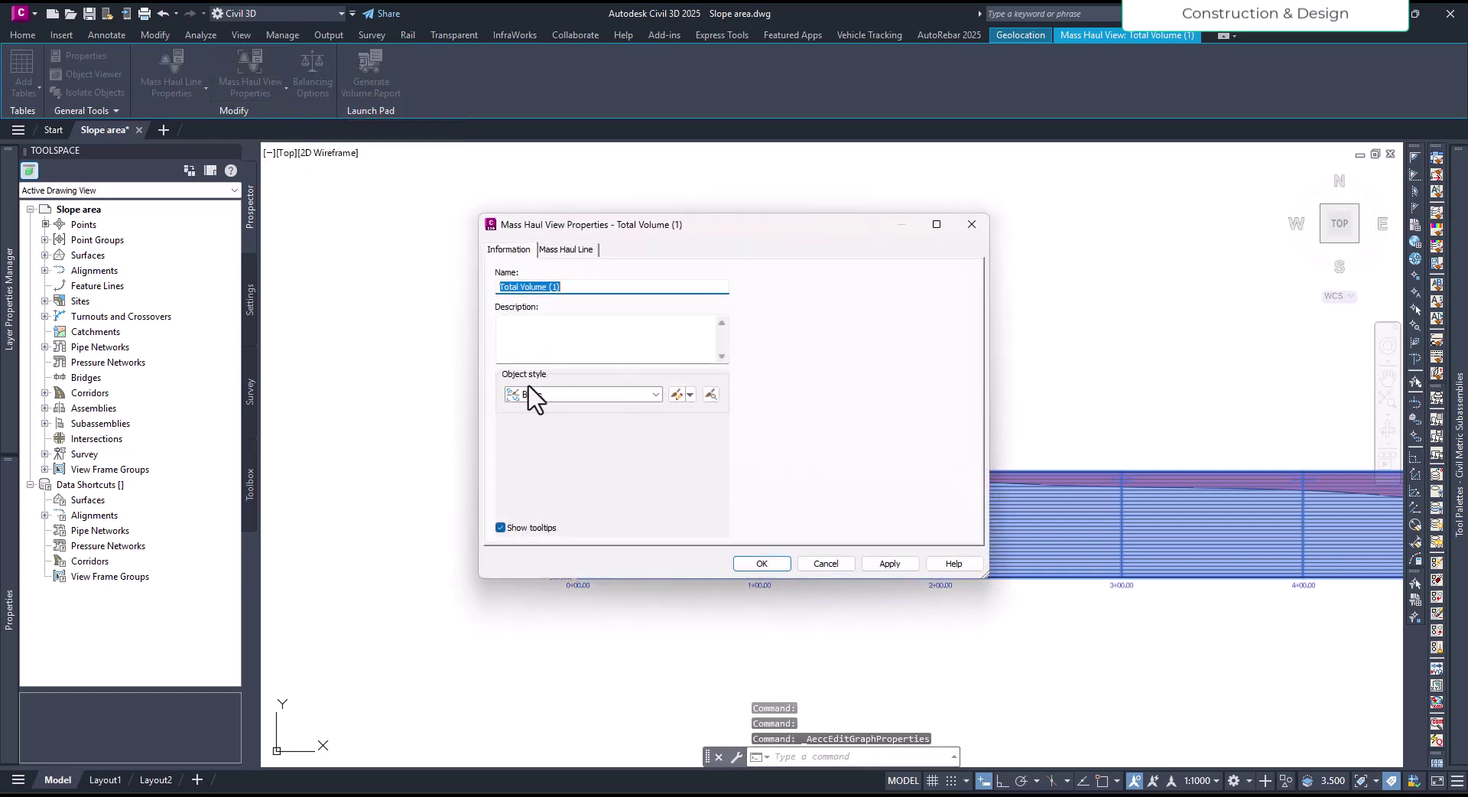
# - Copy the Basic view style and rename the copy Tut_MH
pyautogui.click(676, 394)
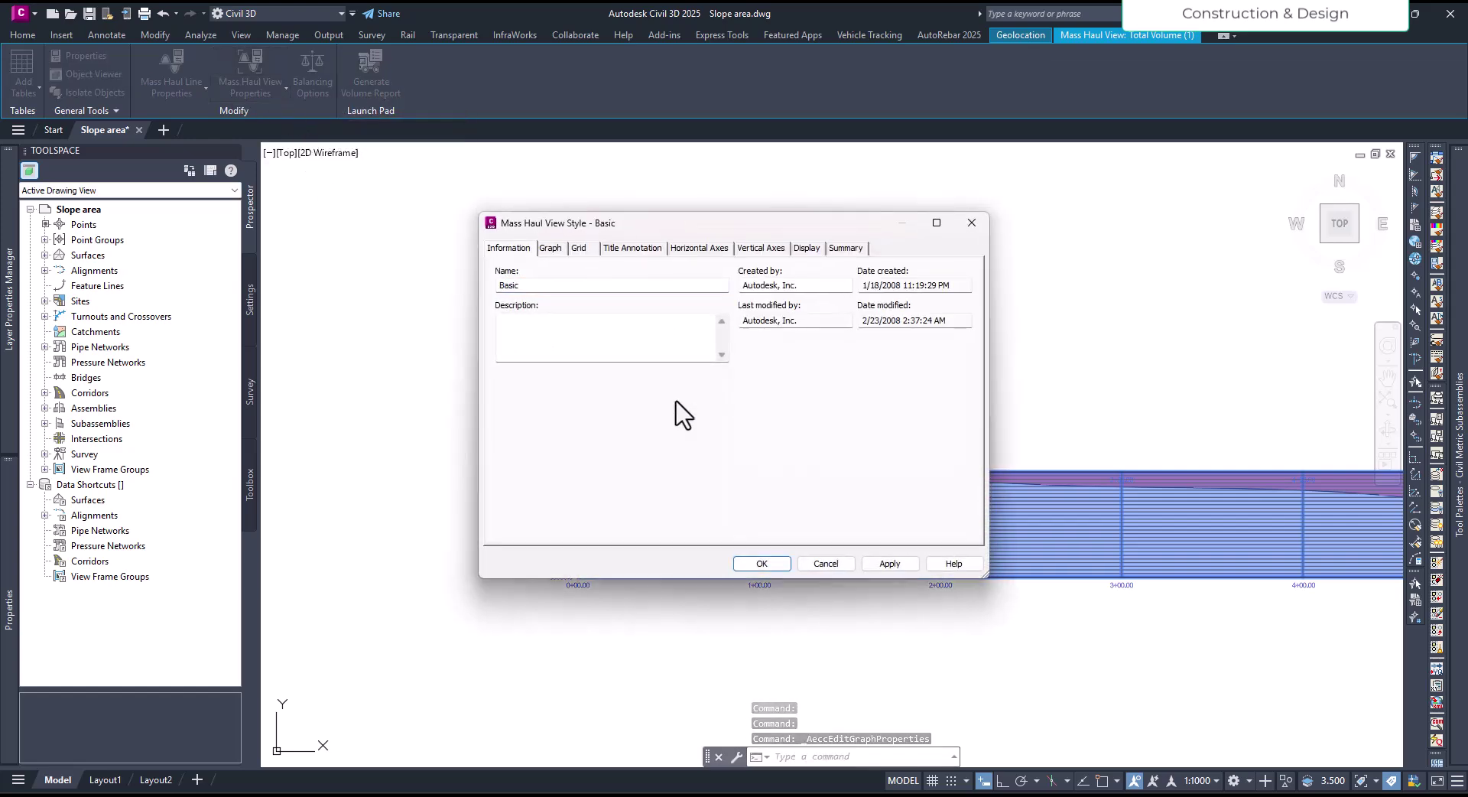
pyautogui.doubleClick(547, 285)
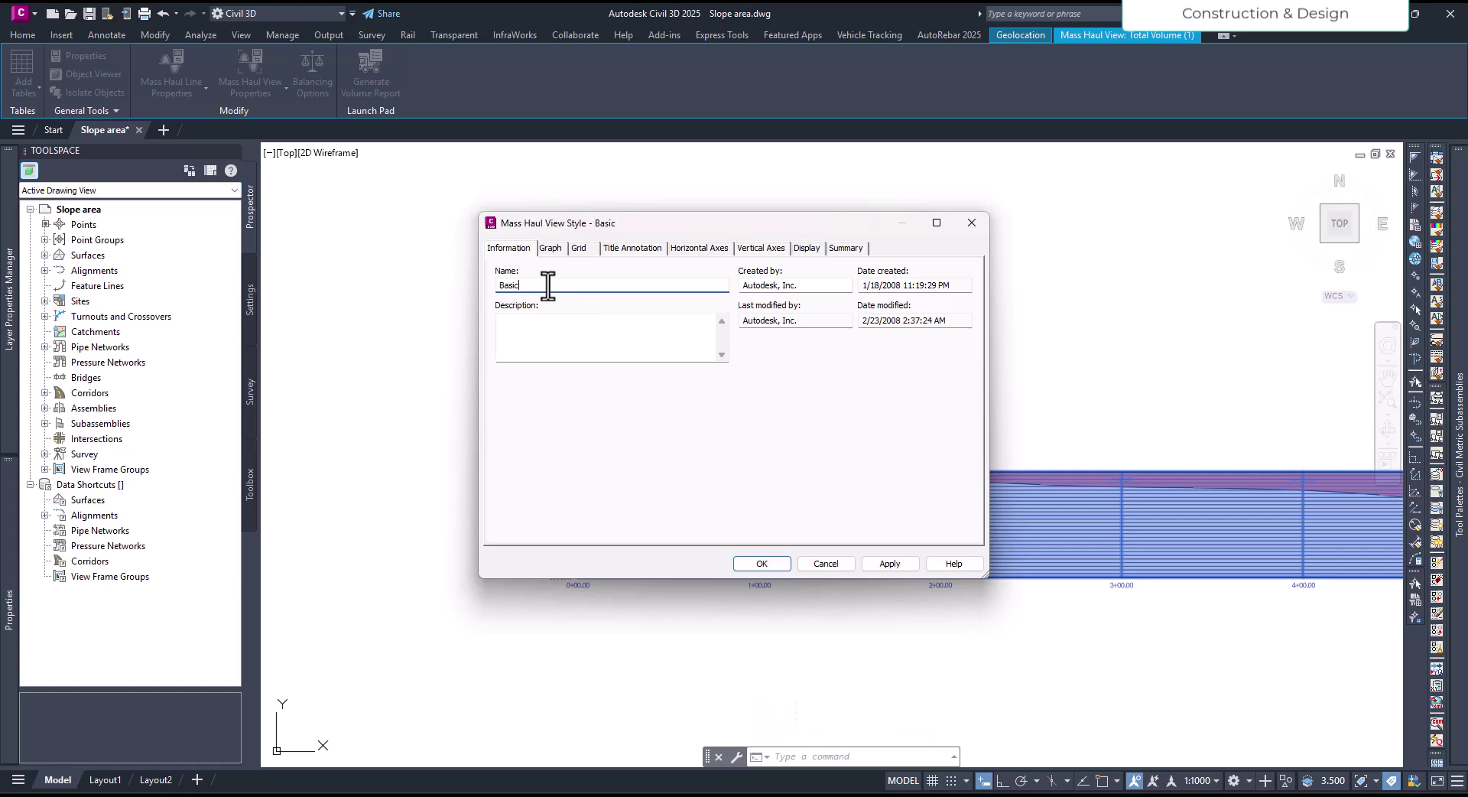
pyautogui.click(836, 563)
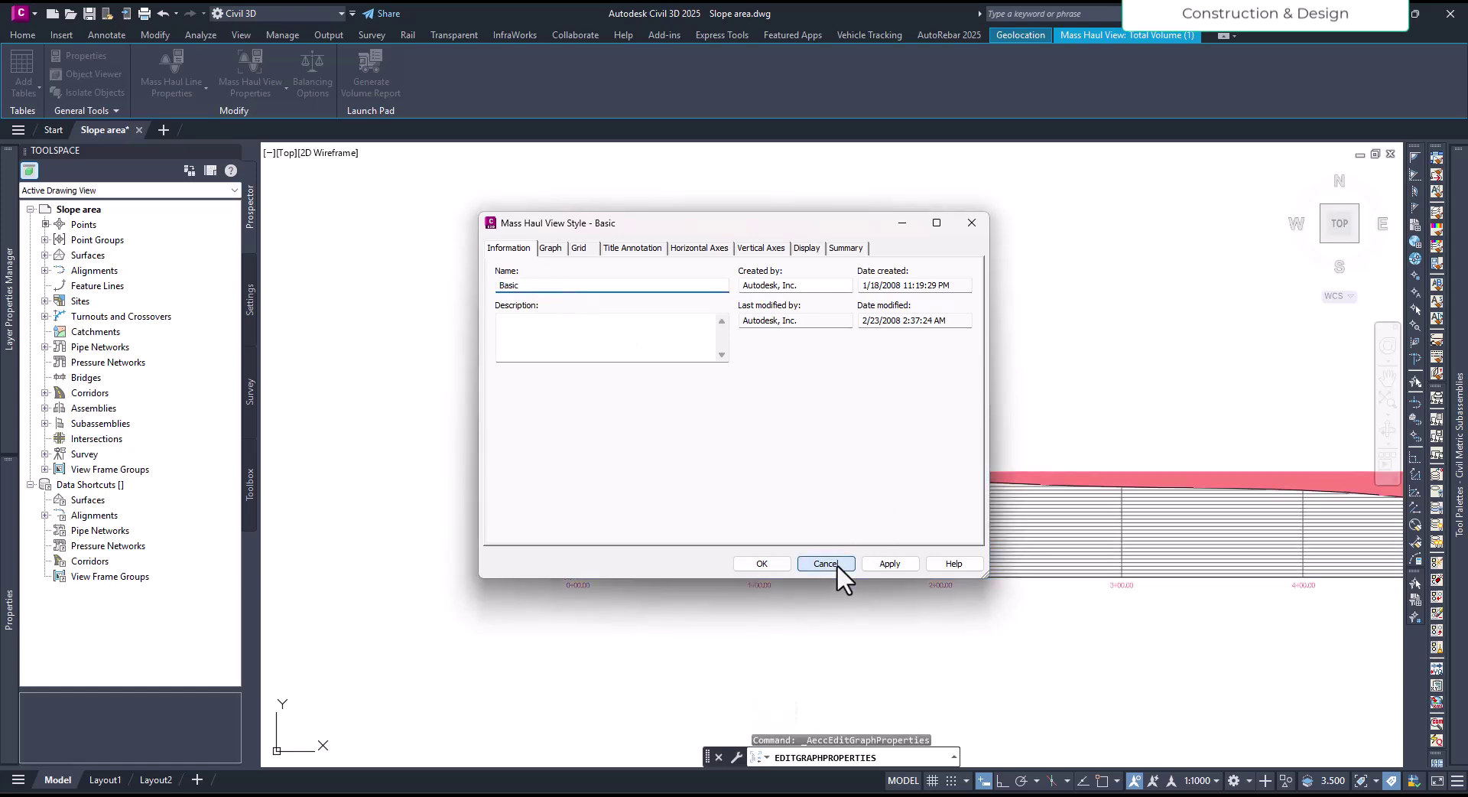
pyautogui.click(691, 395)
pyautogui.click(746, 429)
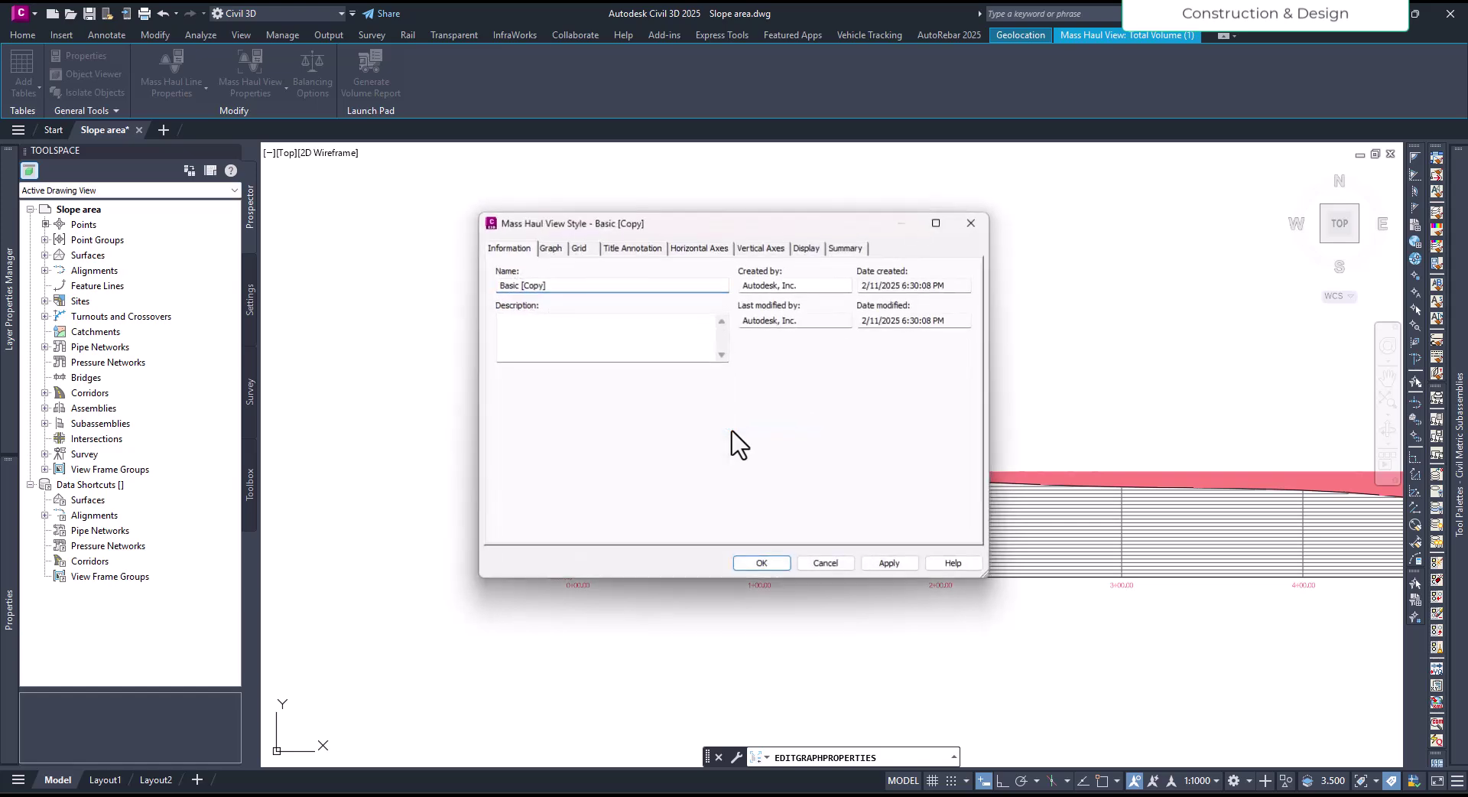
pyautogui.click(563, 287)
pyautogui.moveTo(563, 287); pyautogui.dragTo(486, 286)
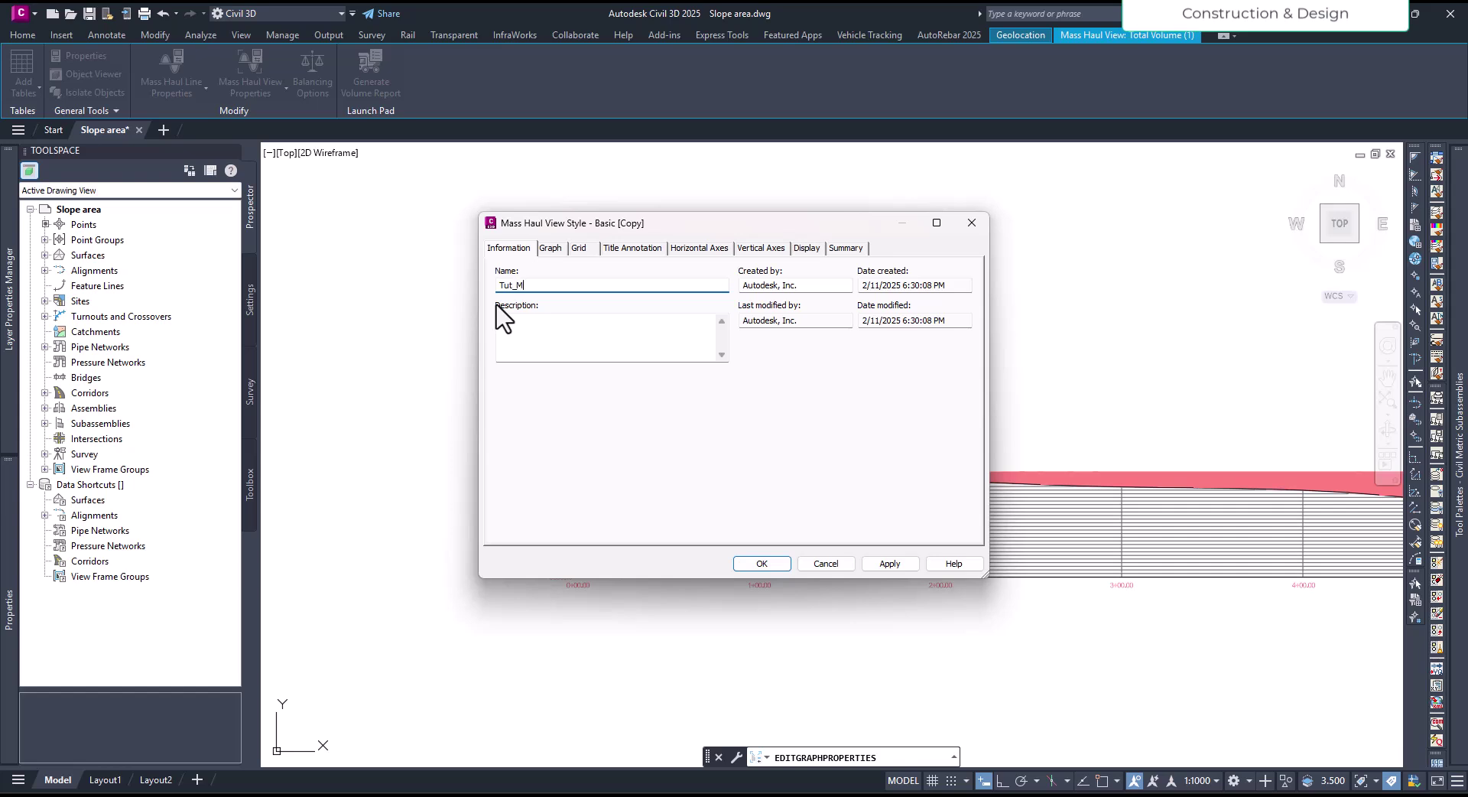
# - Confirm Tut_MH and apply it to the mass haul view
pyautogui.click(557, 251)
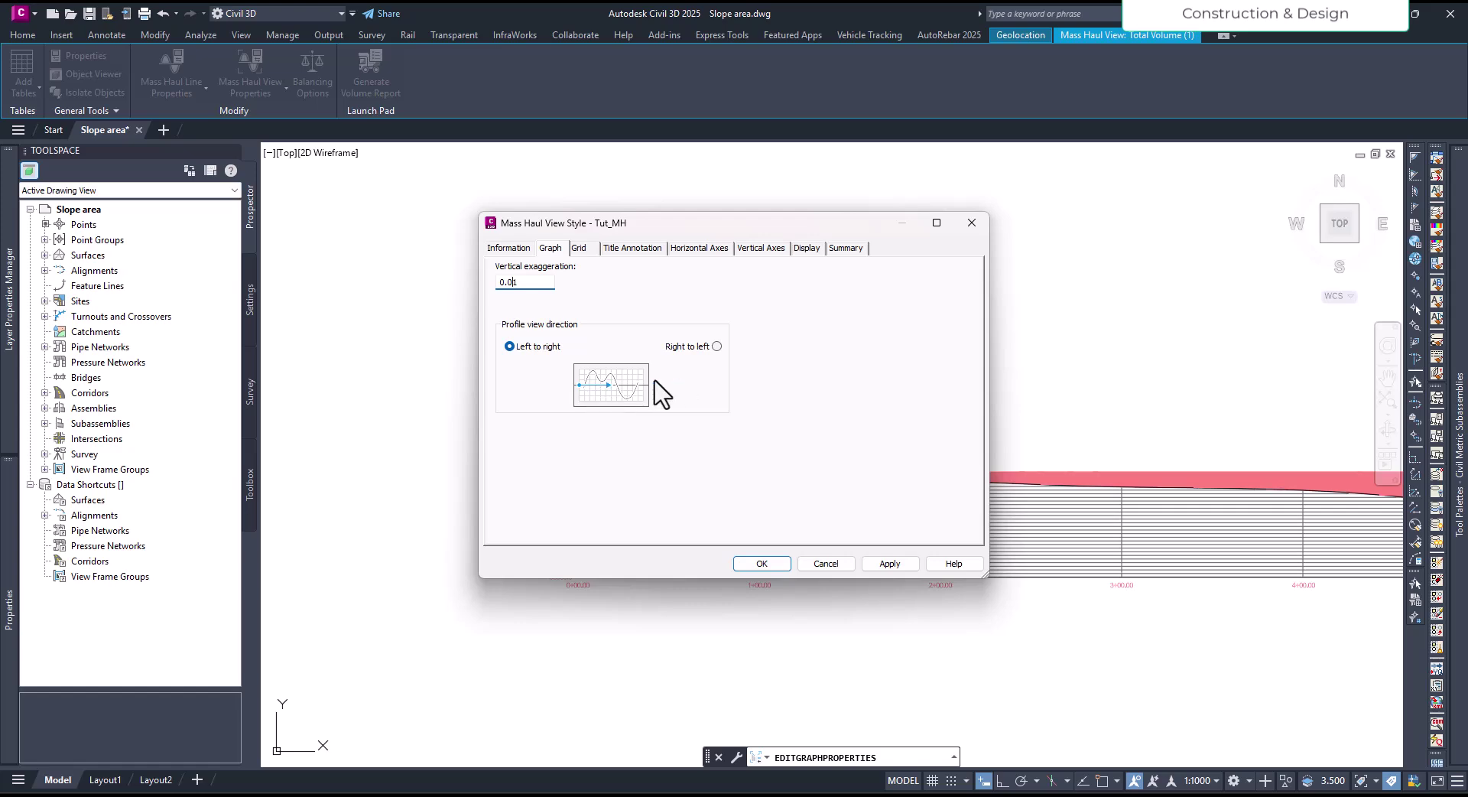
pyautogui.moveTo(730, 223); pyautogui.dragTo(938, 219)
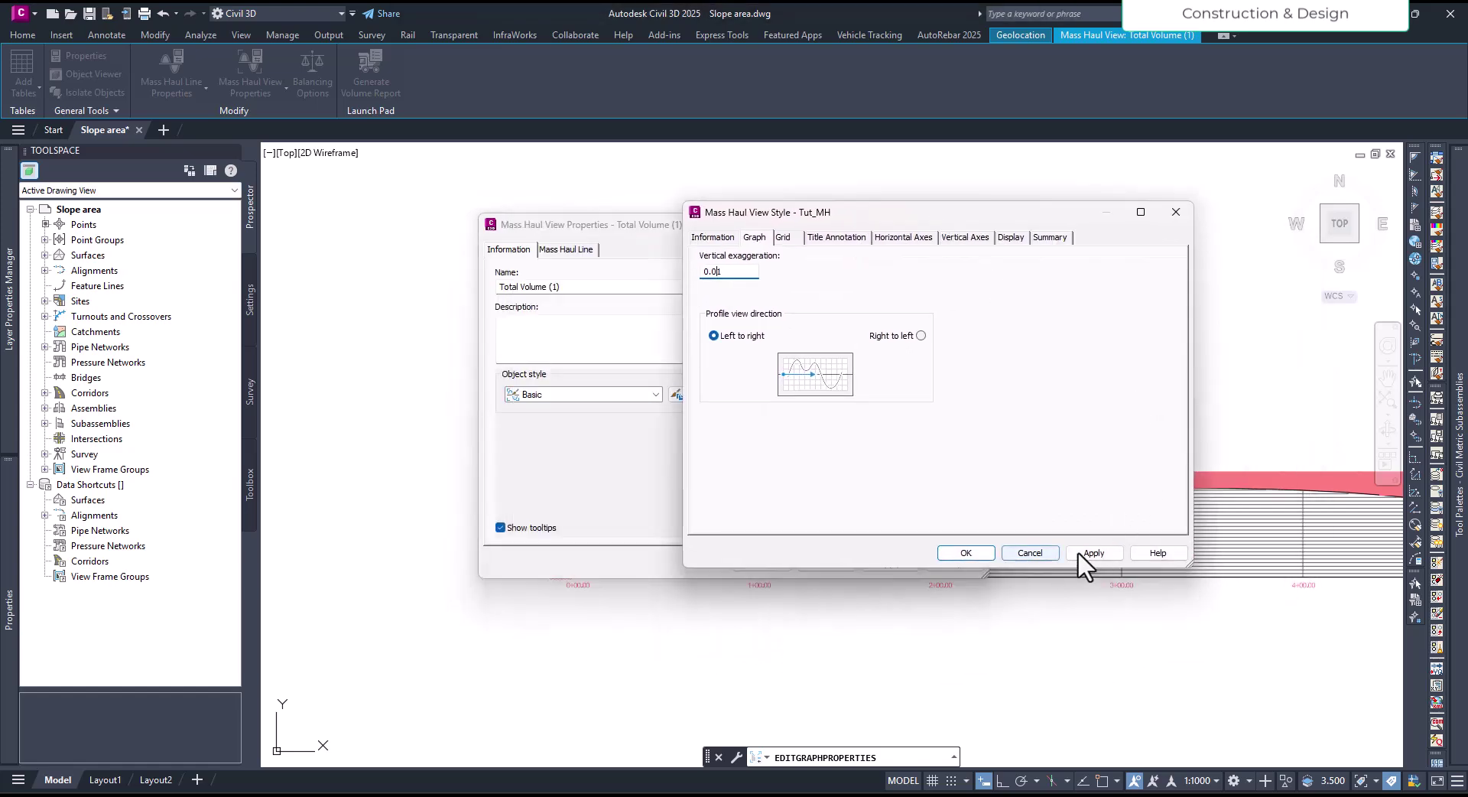
pyautogui.click(966, 552)
pyautogui.click(890, 564)
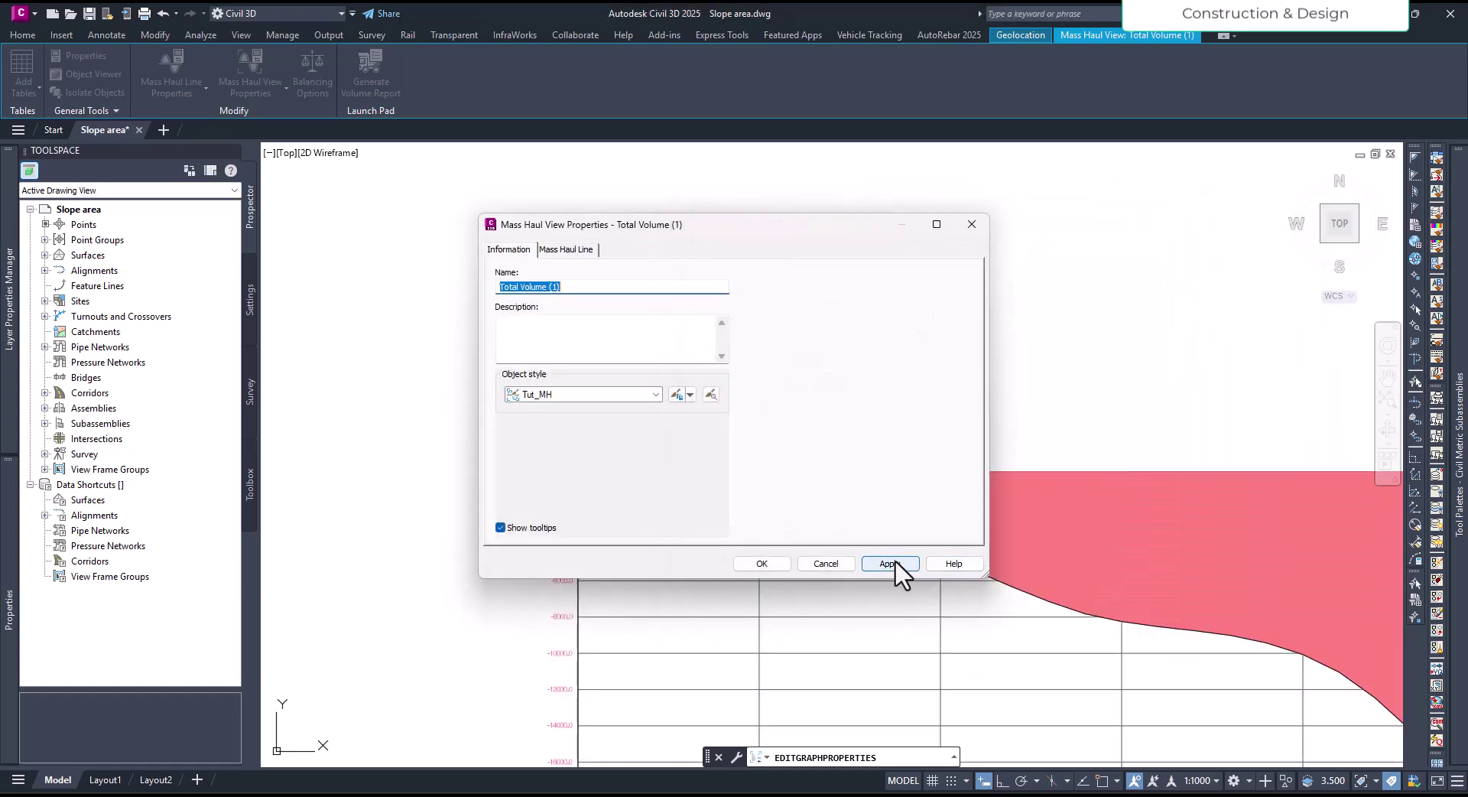
pyautogui.click(754, 565)
pyautogui.moveTo(661, 529); pyautogui.dragTo(496, 312, button='middle')
pyautogui.scroll(-5, 496, 312)
pyautogui.scroll(5, 819, 485)
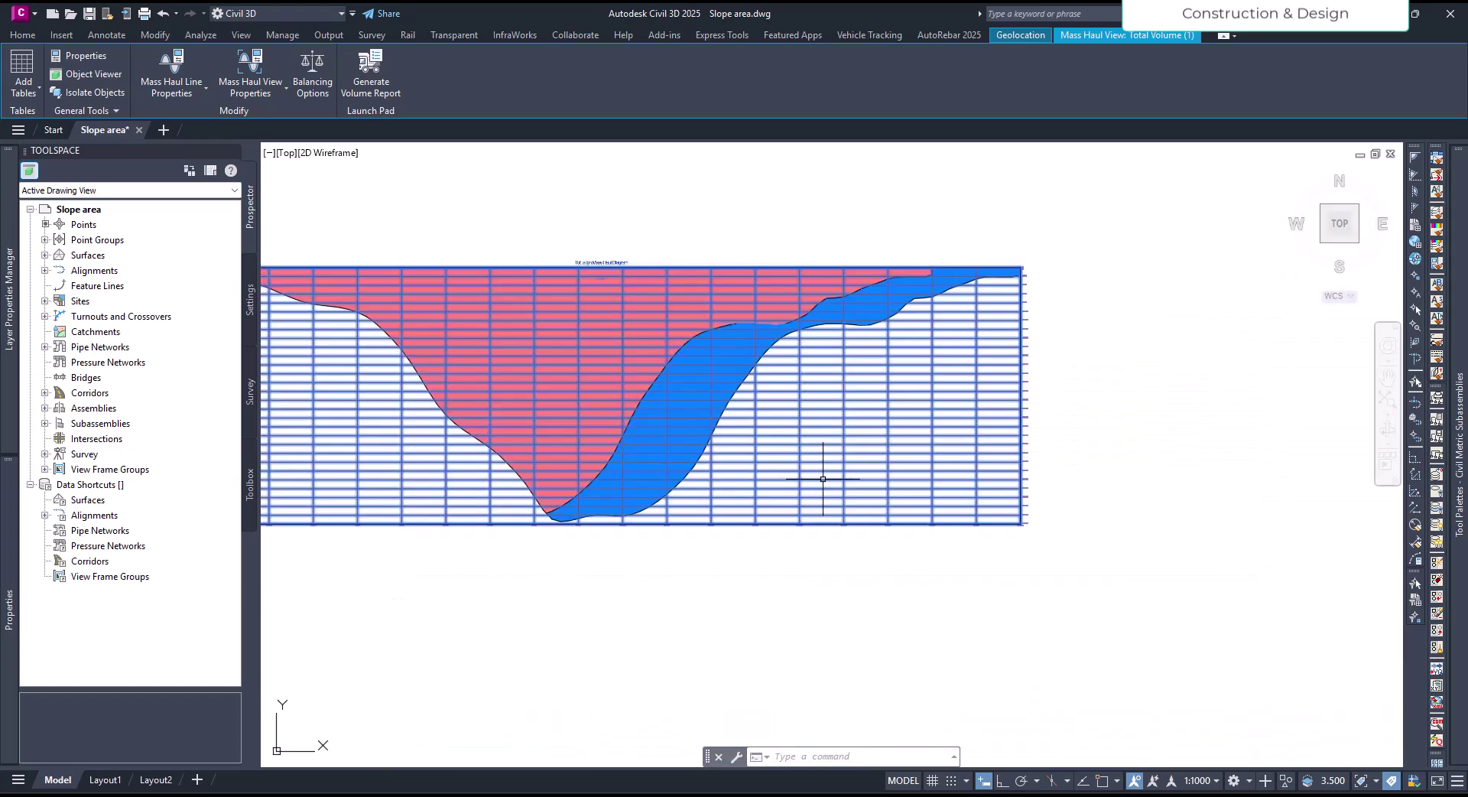
pyautogui.moveTo(880, 568); pyautogui.dragTo(1158, 646, button='middle')
pyautogui.press('Escape')
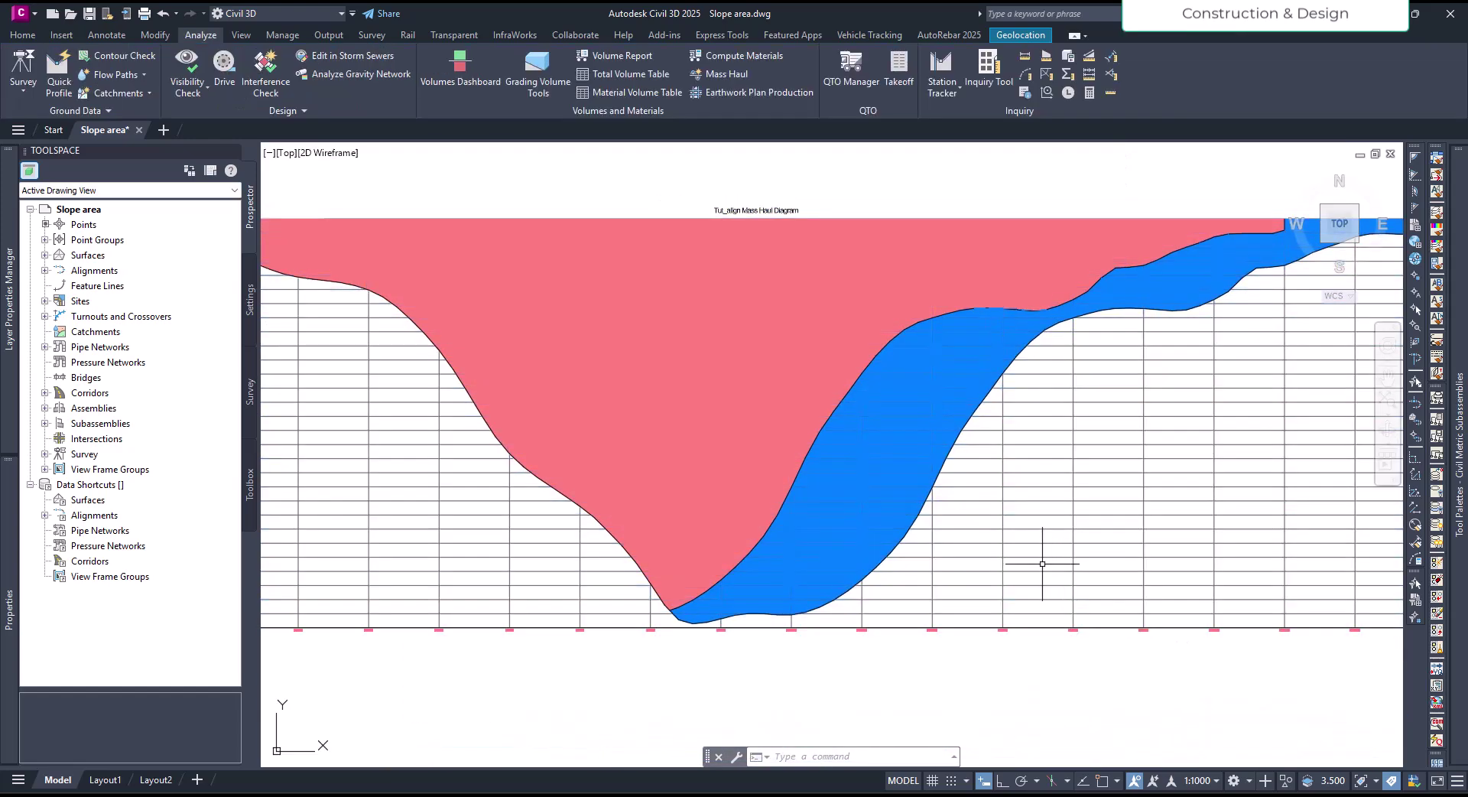
pyautogui.scroll(-2, 978, 573)
pyautogui.scroll(10, 436, 589)
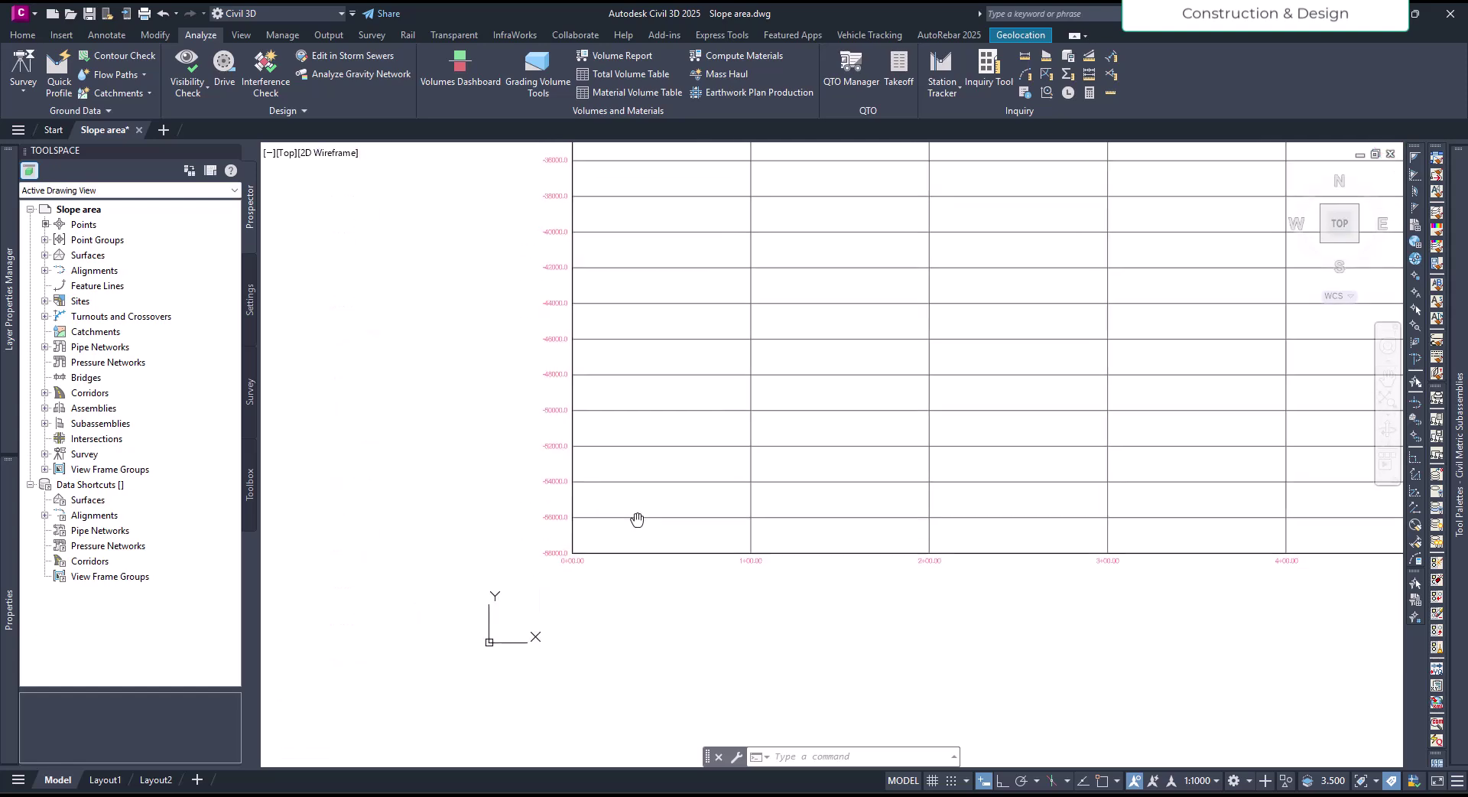
pyautogui.scroll(-4, 583, 540)
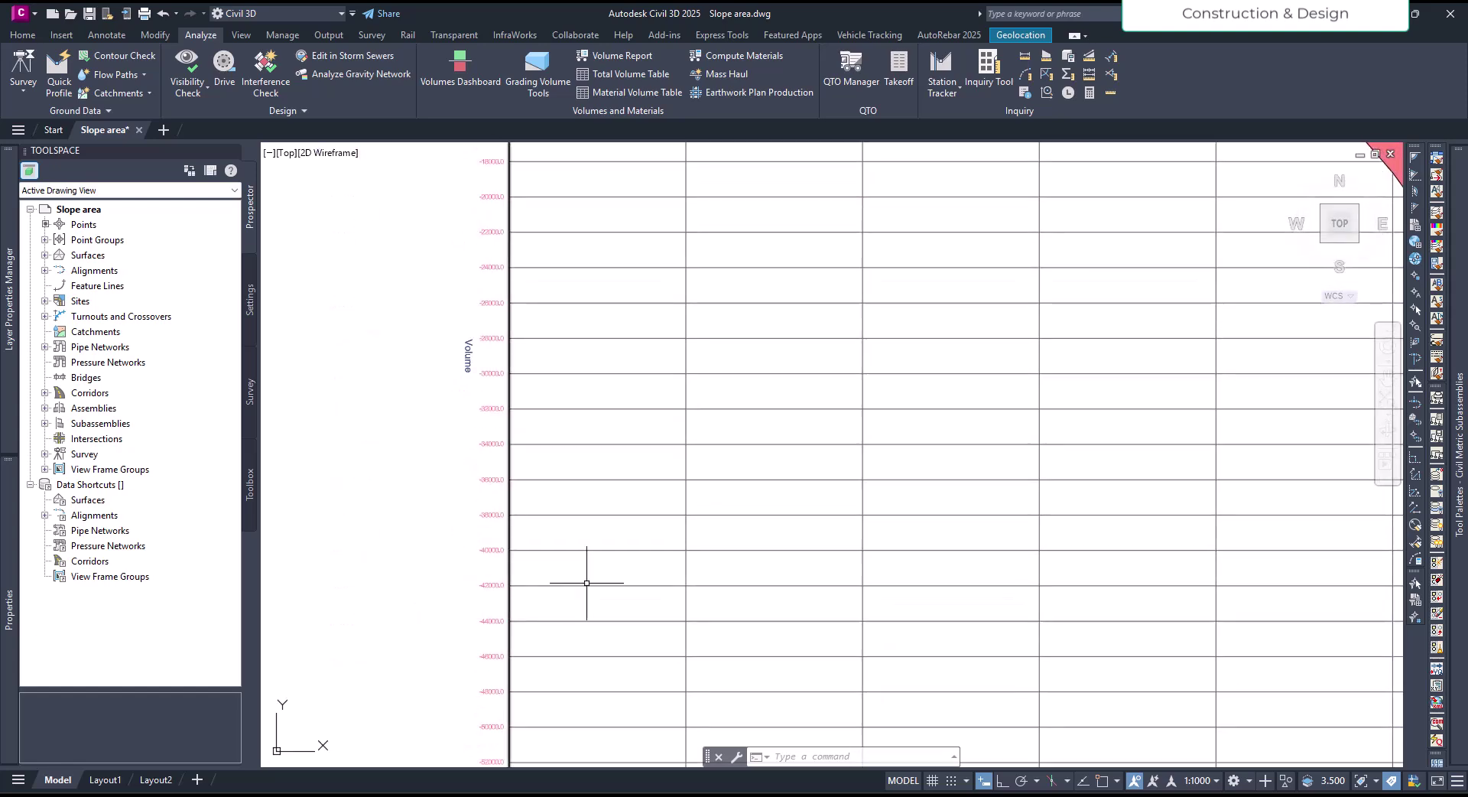
pyautogui.scroll(-3, 596, 444)
pyautogui.scroll(6, 558, 518)
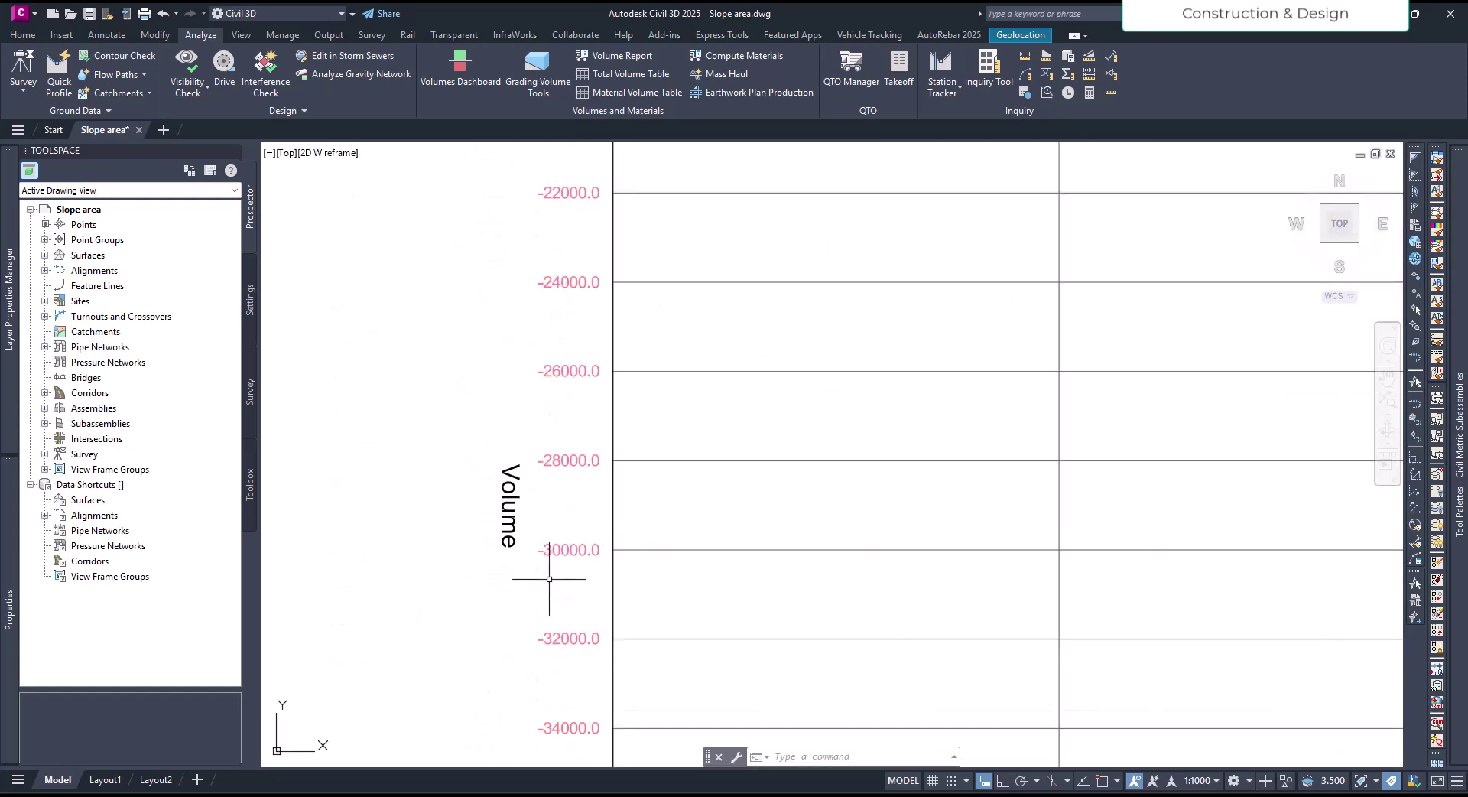
pyautogui.scroll(-4, 552, 574)
pyautogui.moveTo(646, 426); pyautogui.dragTo(645, 525, button='middle')
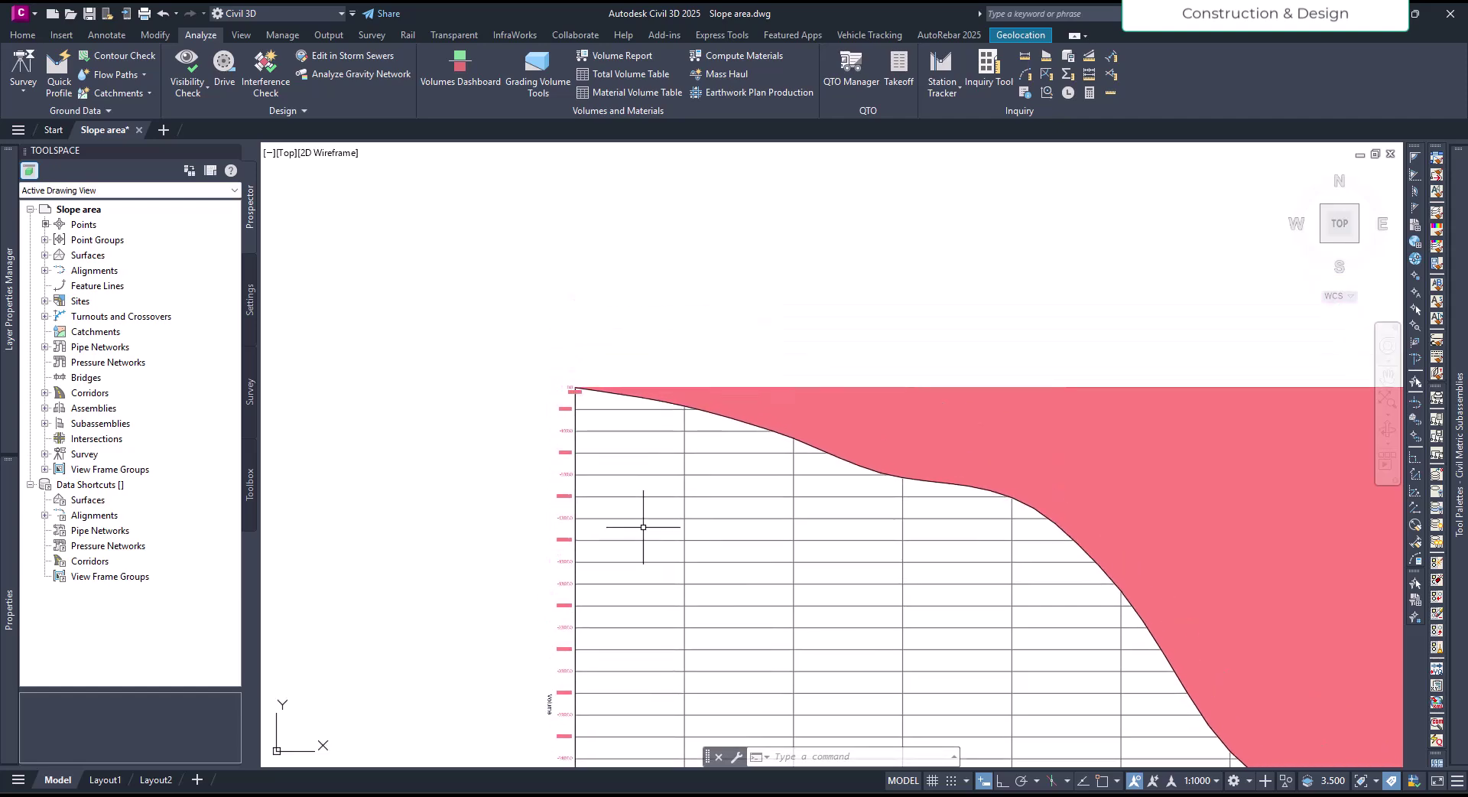
pyautogui.scroll(4, 610, 404)
pyautogui.scroll(2, 610, 404)
pyautogui.moveTo(609, 404)
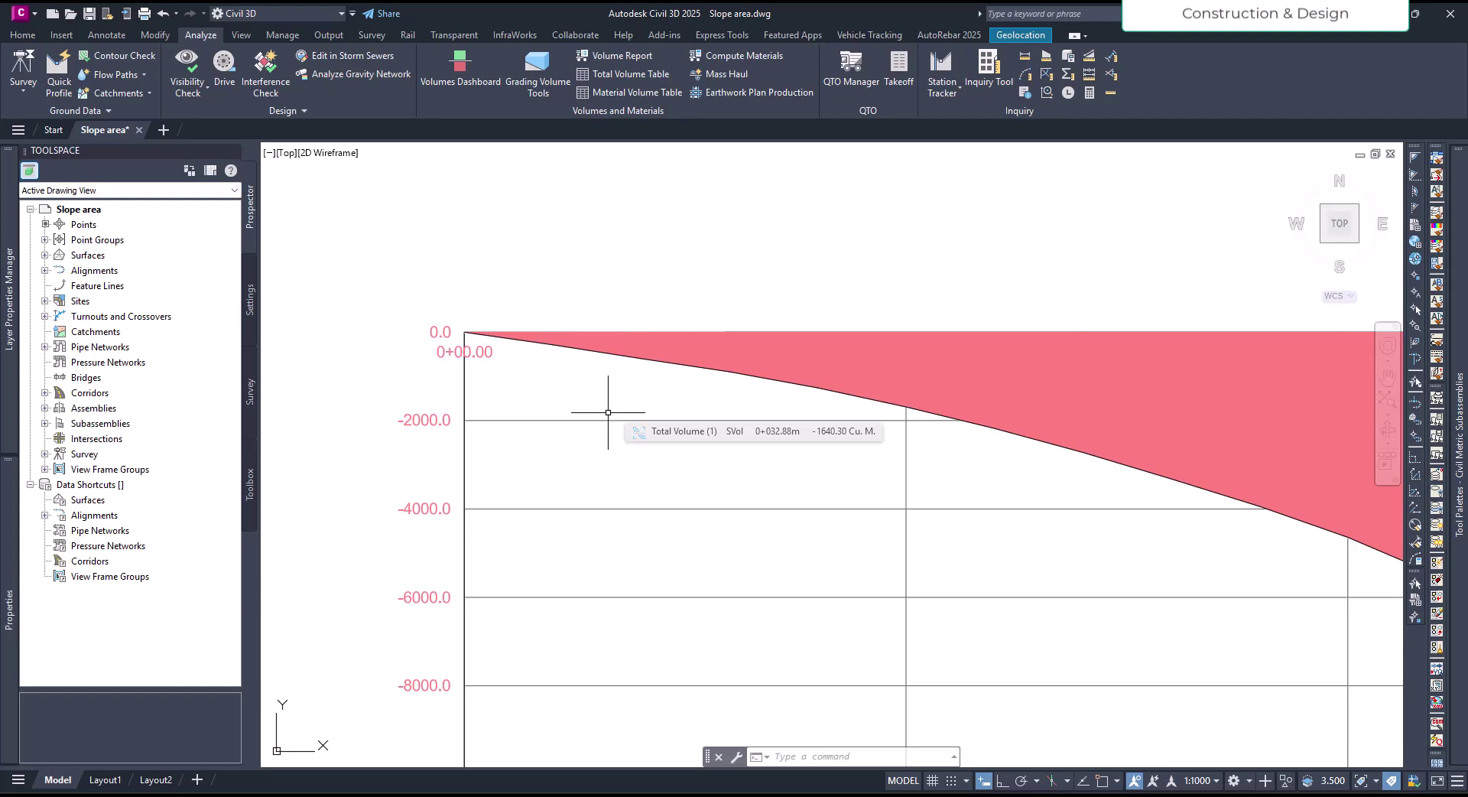
pyautogui.scroll(-5, 551, 389)
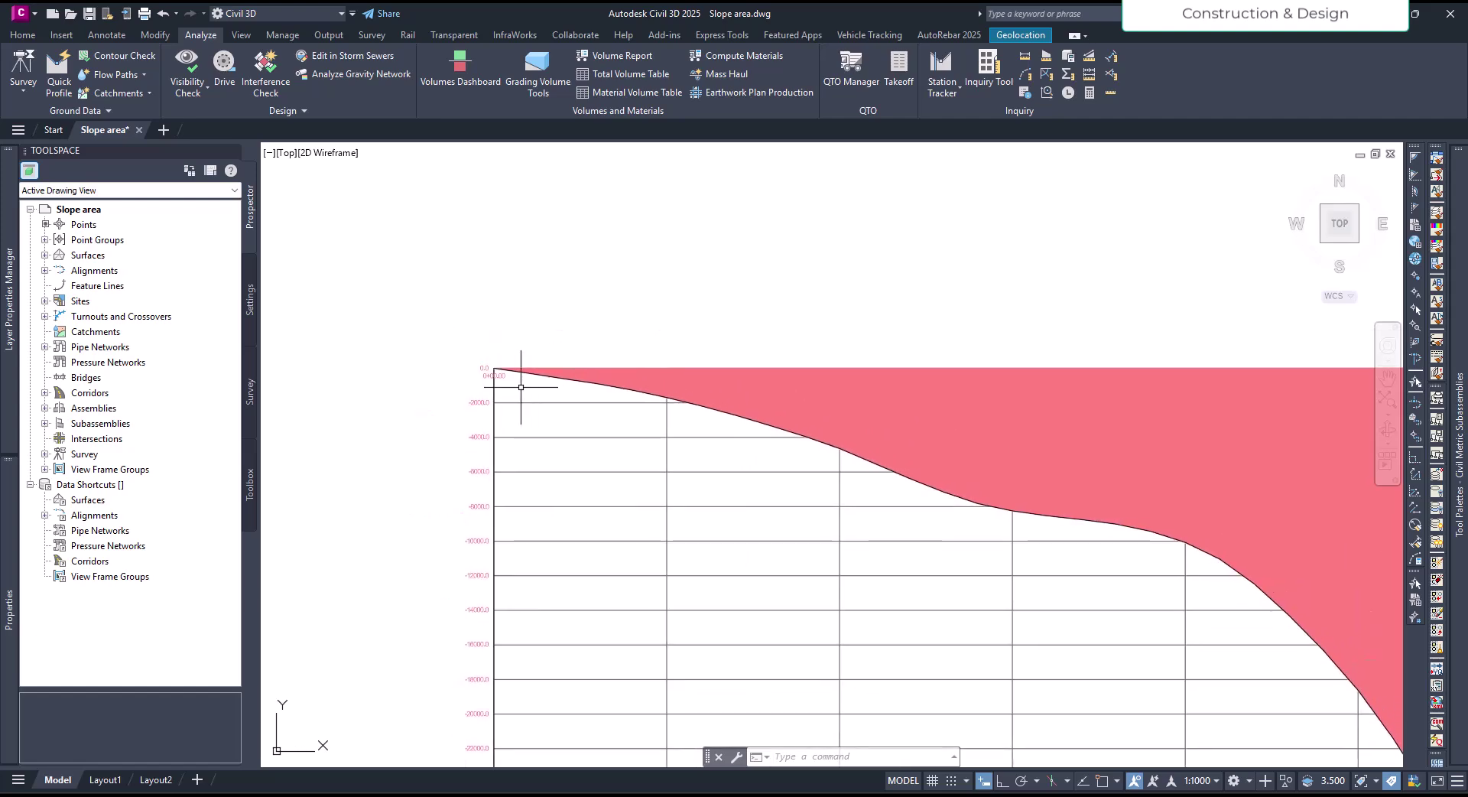
pyautogui.scroll(4, 529, 388)
pyautogui.scroll(-5, 466, 380)
pyautogui.scroll(6, 489, 390)
pyautogui.scroll(1, 492, 400)
pyautogui.scroll(-4, 482, 416)
pyautogui.scroll(5, 485, 497)
pyautogui.scroll(-4, 573, 569)
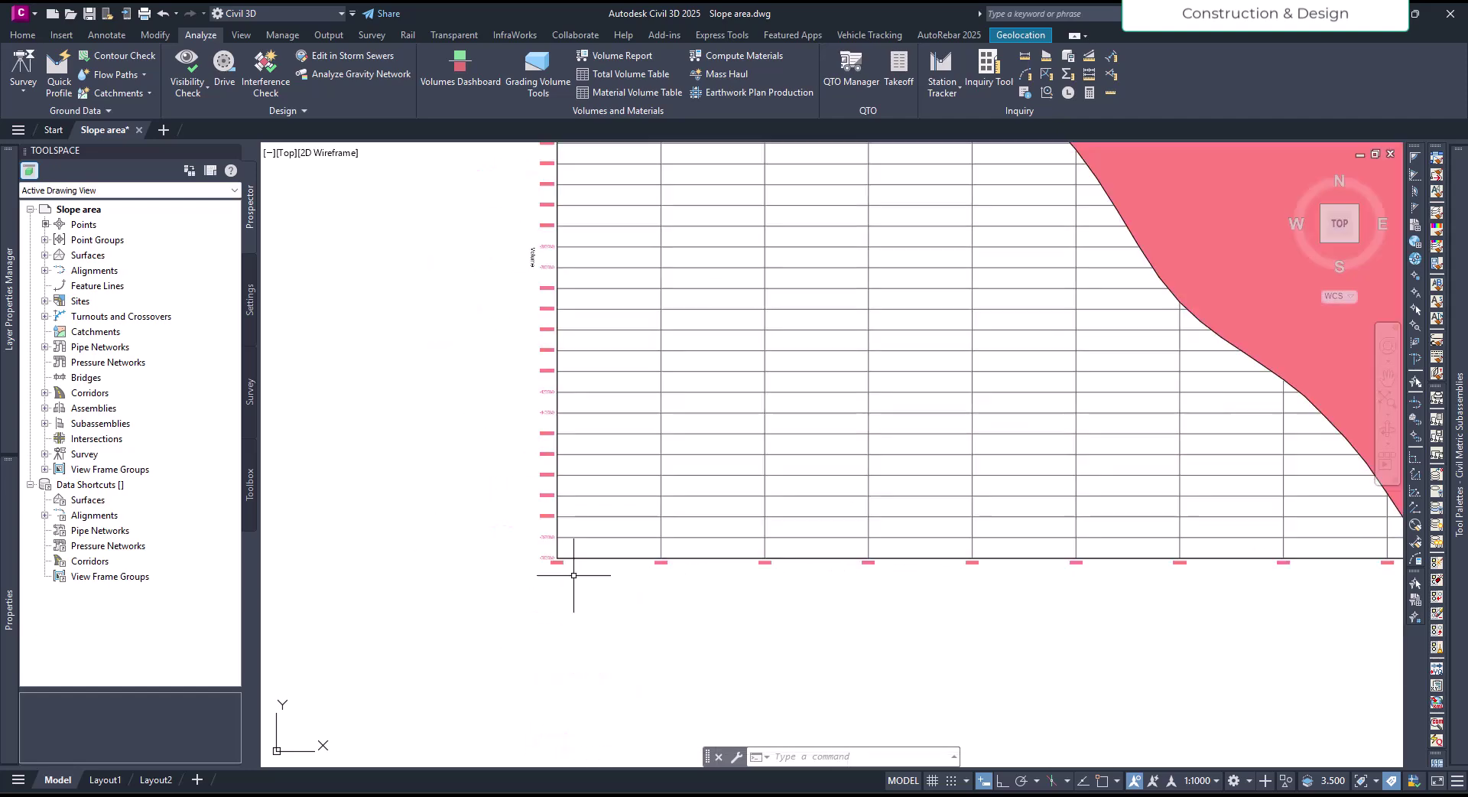
pyautogui.scroll(6, 673, 605)
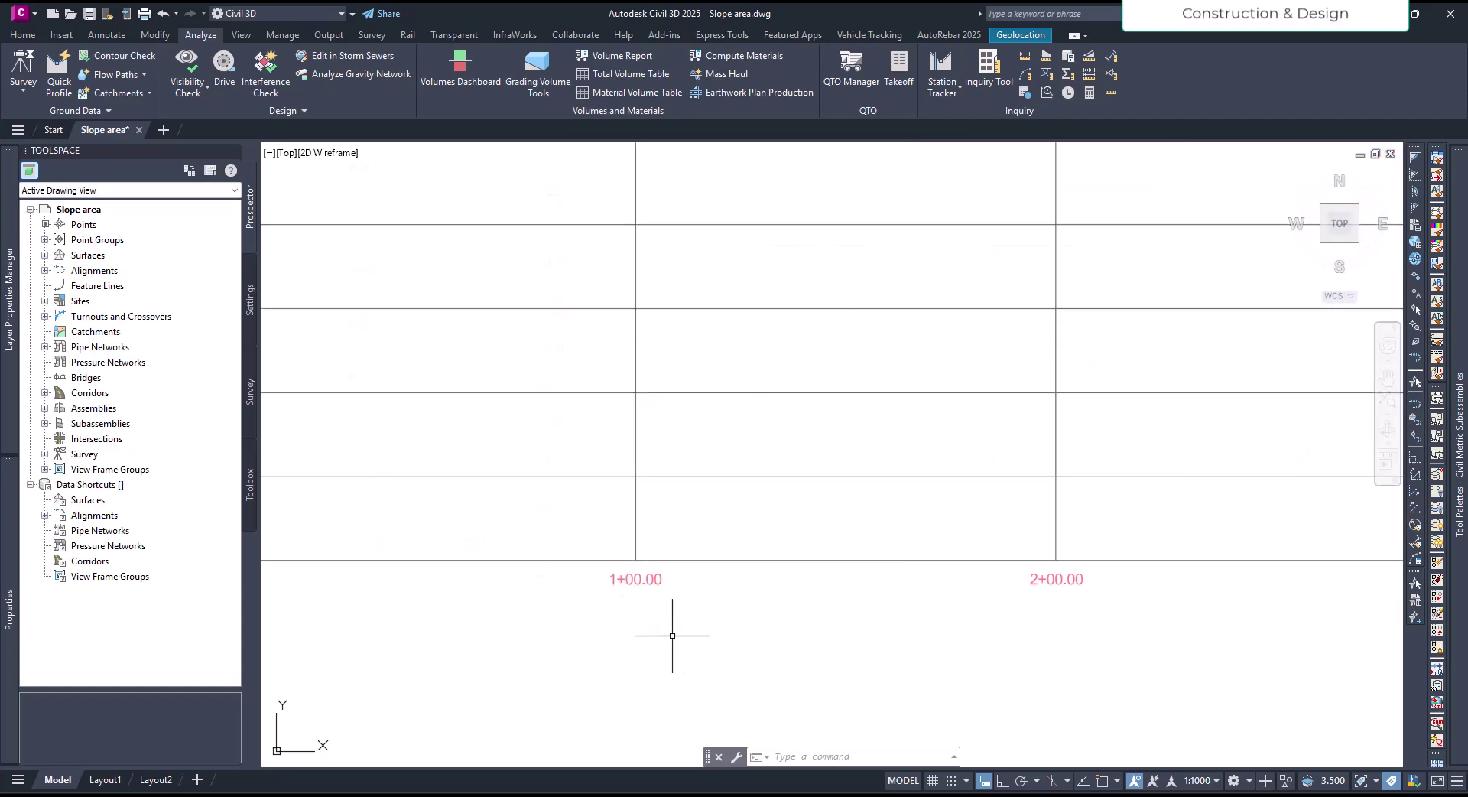
pyautogui.scroll(-1, 931, 613)
pyautogui.moveTo(631, 596); pyautogui.dragTo(893, 664, button='middle')
pyautogui.scroll(1, 928, 580)
pyautogui.scroll(-3, 892, 685)
pyautogui.scroll(2, 892, 492)
pyautogui.moveTo(892, 492); pyautogui.dragTo(632, 482, button='middle')
pyautogui.scroll(1, 632, 482)
pyautogui.scroll(2, 826, 492)
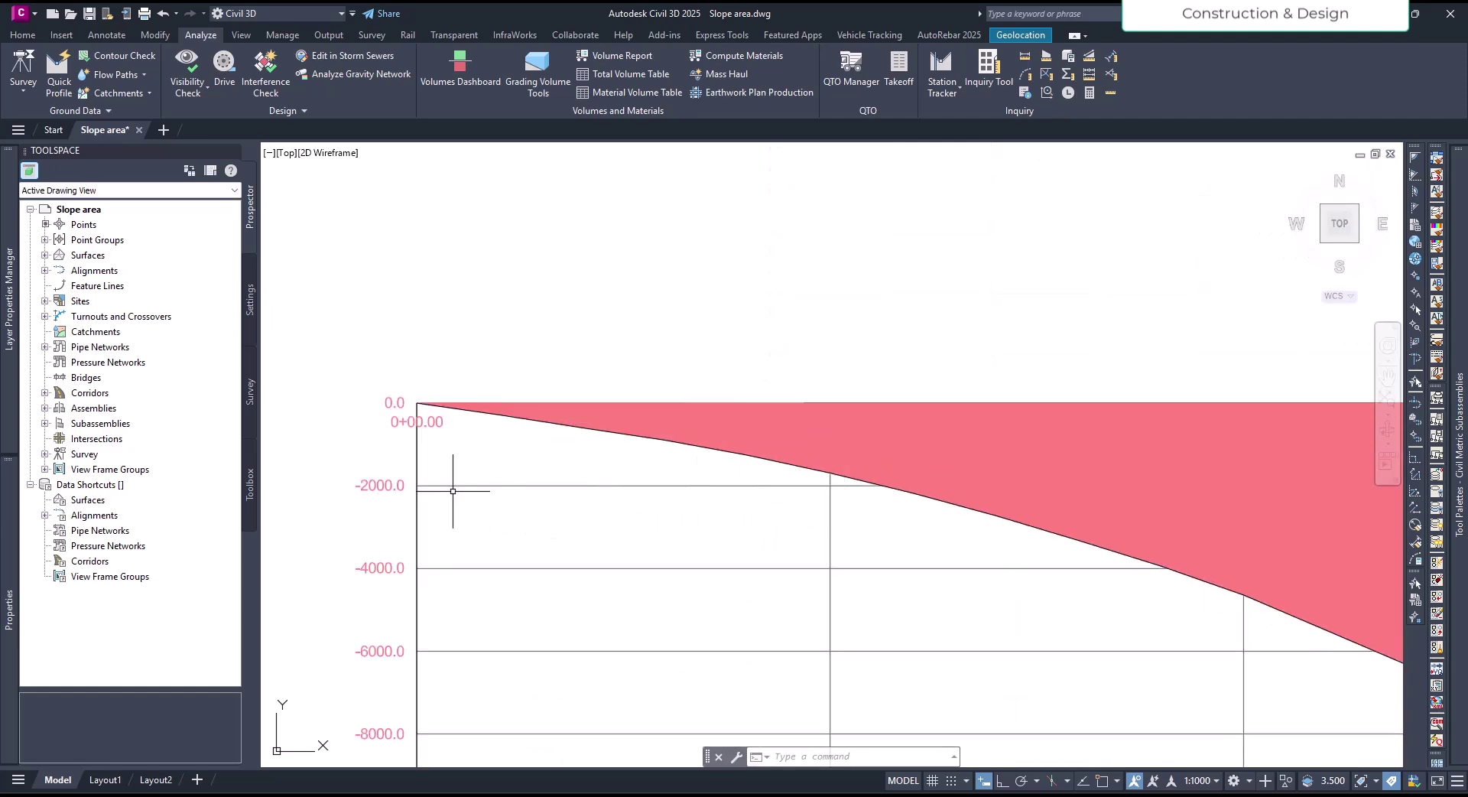
pyautogui.scroll(2, 829, 475)
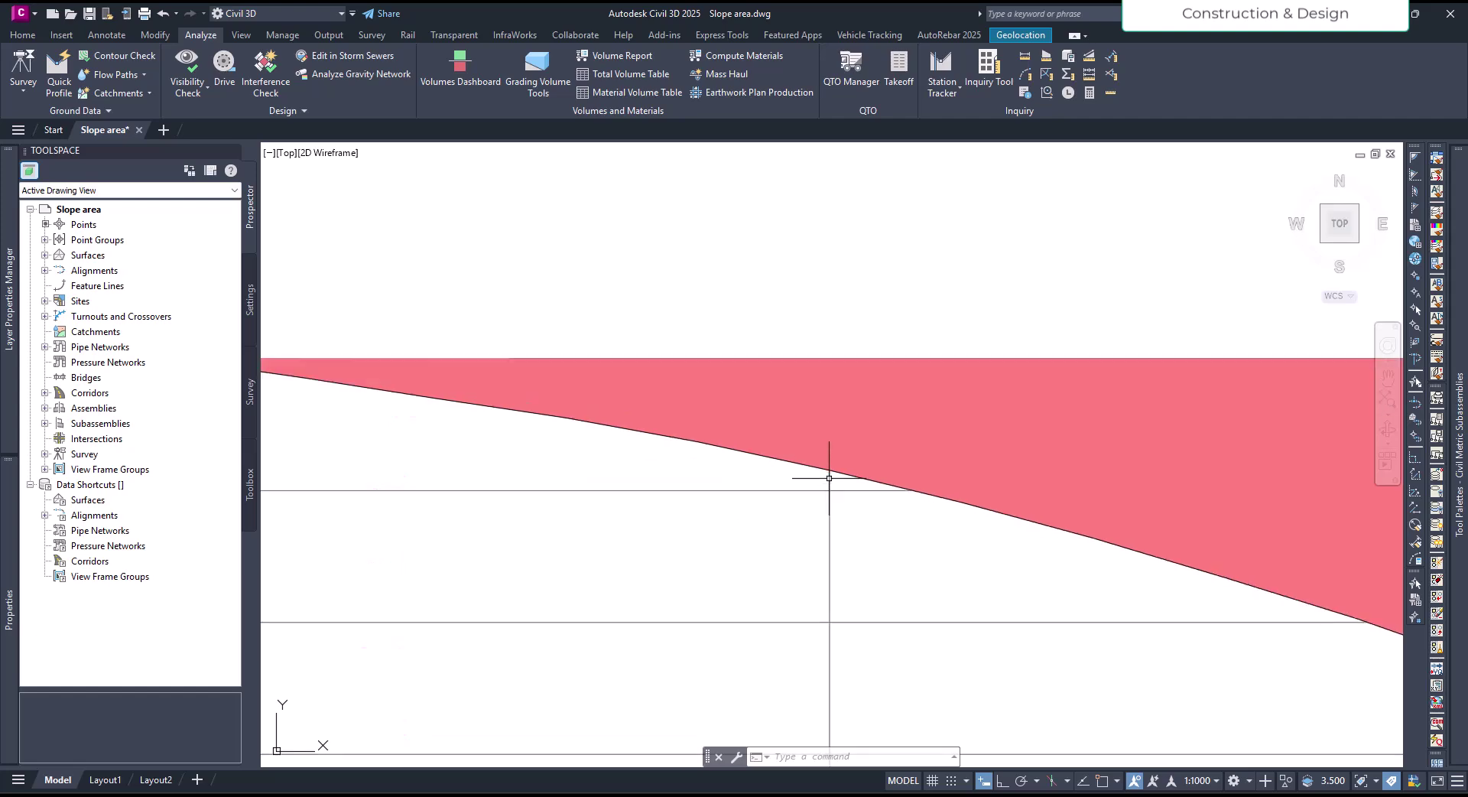
pyautogui.scroll(-5, 849, 508)
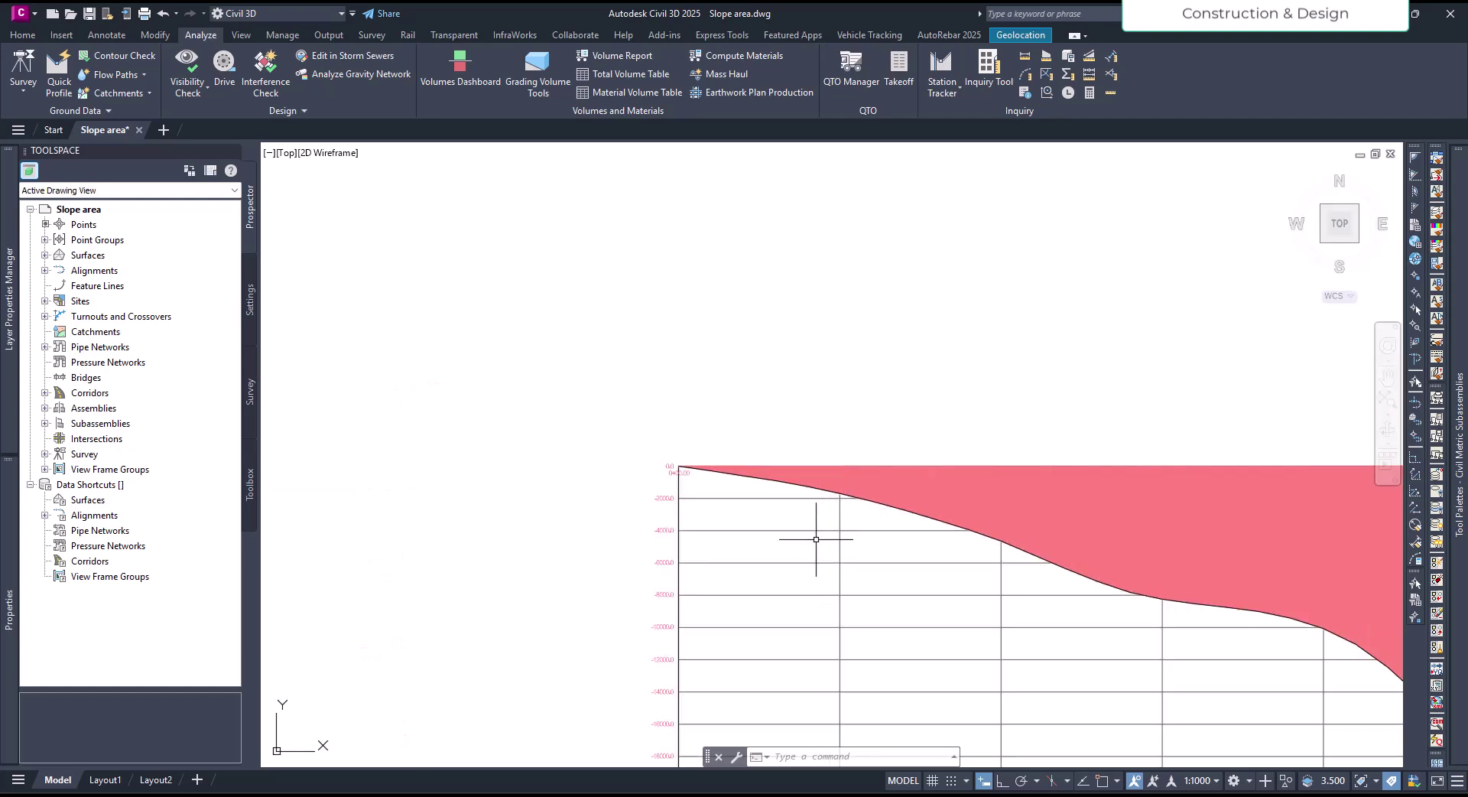
pyautogui.scroll(-6, 841, 558)
pyautogui.scroll(-2, 849, 673)
pyautogui.scroll(8, 849, 397)
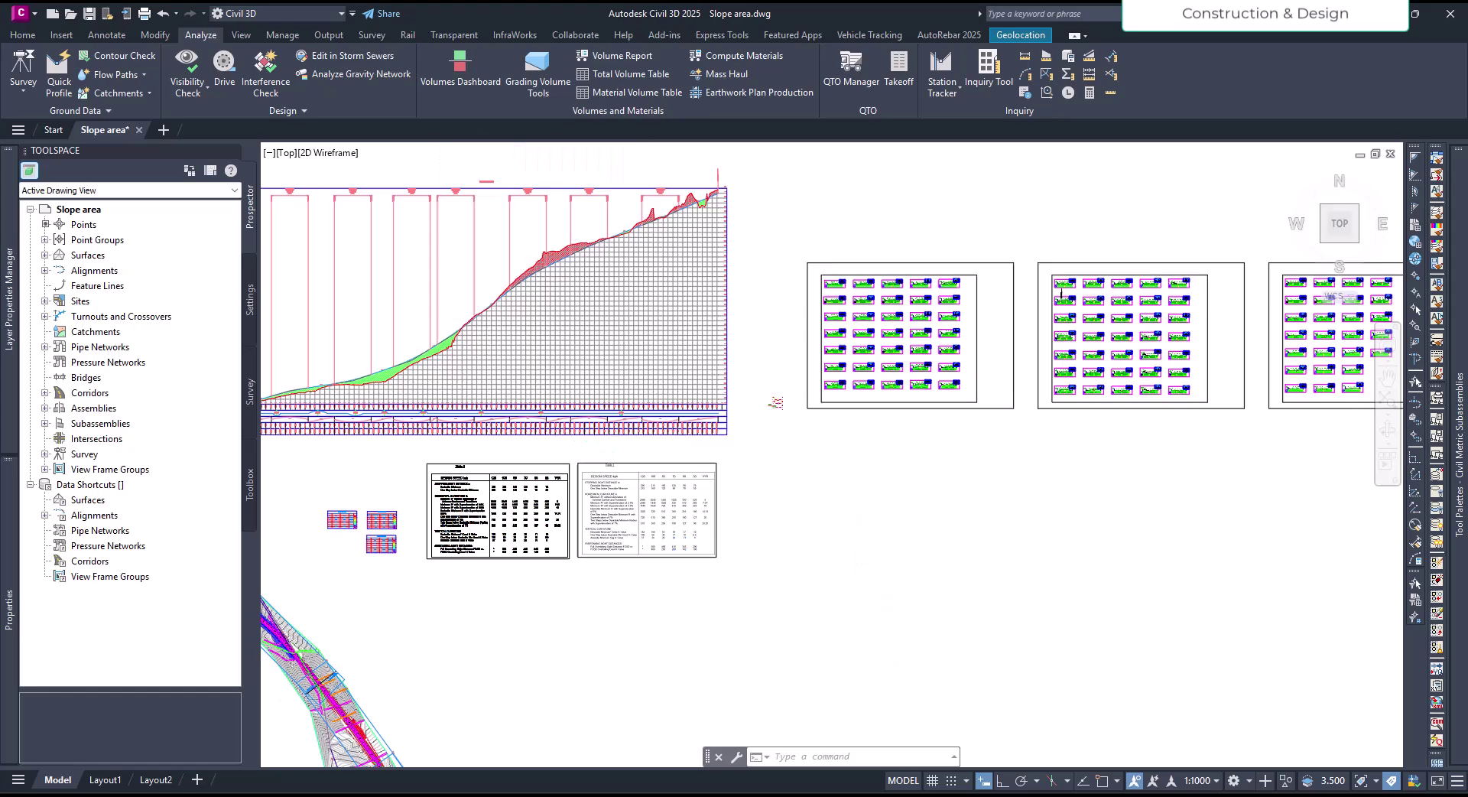
# - Zoom into the station 0+800.00 Material(s) table: 52023.04 Ground Fill, 282.83 Ground Removed
pyautogui.scroll(8, 715, 549)
pyautogui.scroll(-7, 711, 612)
pyautogui.scroll(7, 704, 517)
pyautogui.scroll(1, 704, 518)
pyautogui.scroll(-2, 658, 550)
pyautogui.scroll(4, 1132, 528)
pyautogui.moveTo(1091, 546); pyautogui.dragTo(1038, 585, button='middle')
pyautogui.scroll(2, 1010, 510)
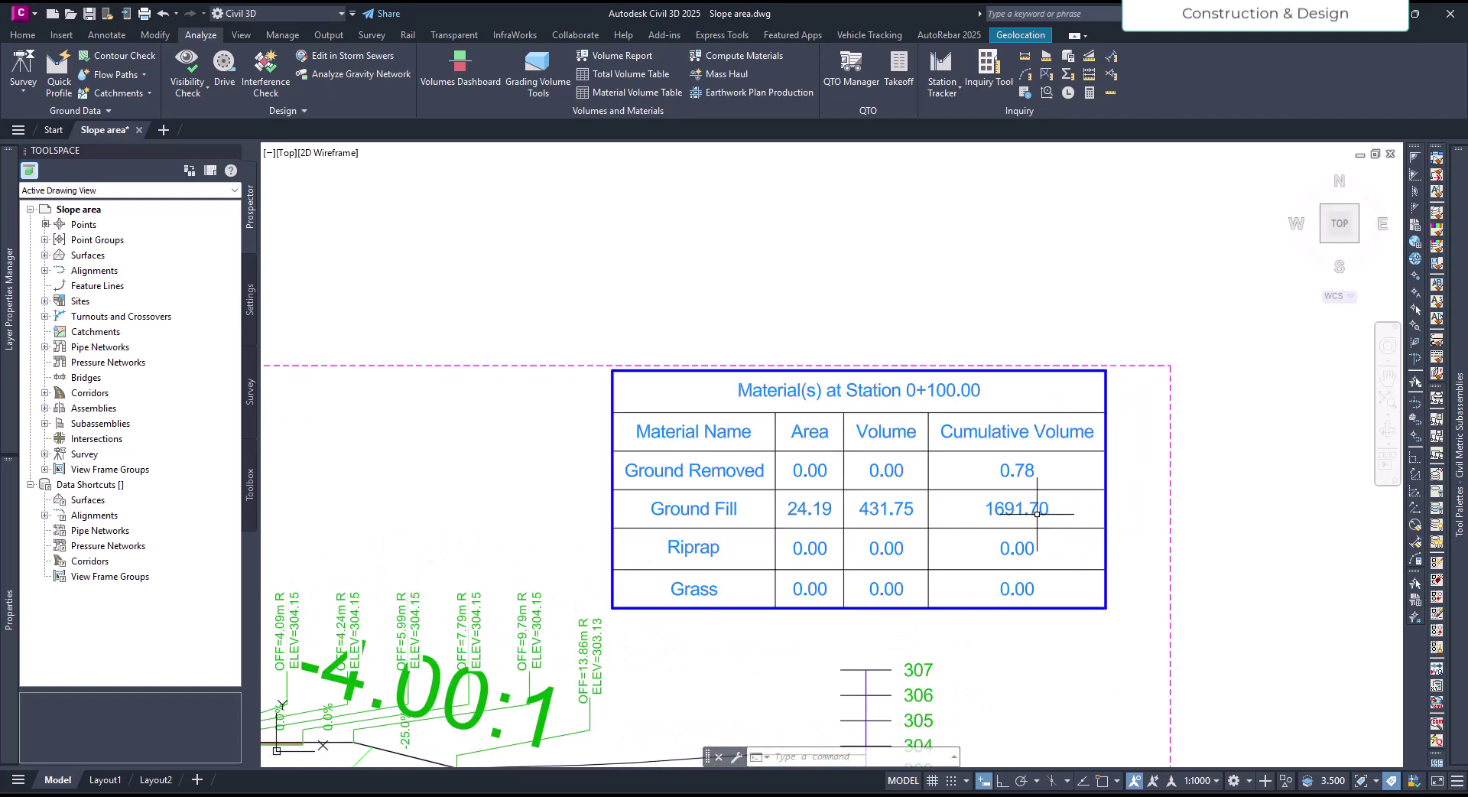
pyautogui.scroll(-5, 946, 496)
pyautogui.scroll(-2, 599, 541)
# - Pan along the cut/fill profile and zoom back out to the mass haul diagram
pyautogui.moveTo(599, 541); pyautogui.dragTo(711, 429, button='middle')
pyautogui.scroll(7, 695, 678)
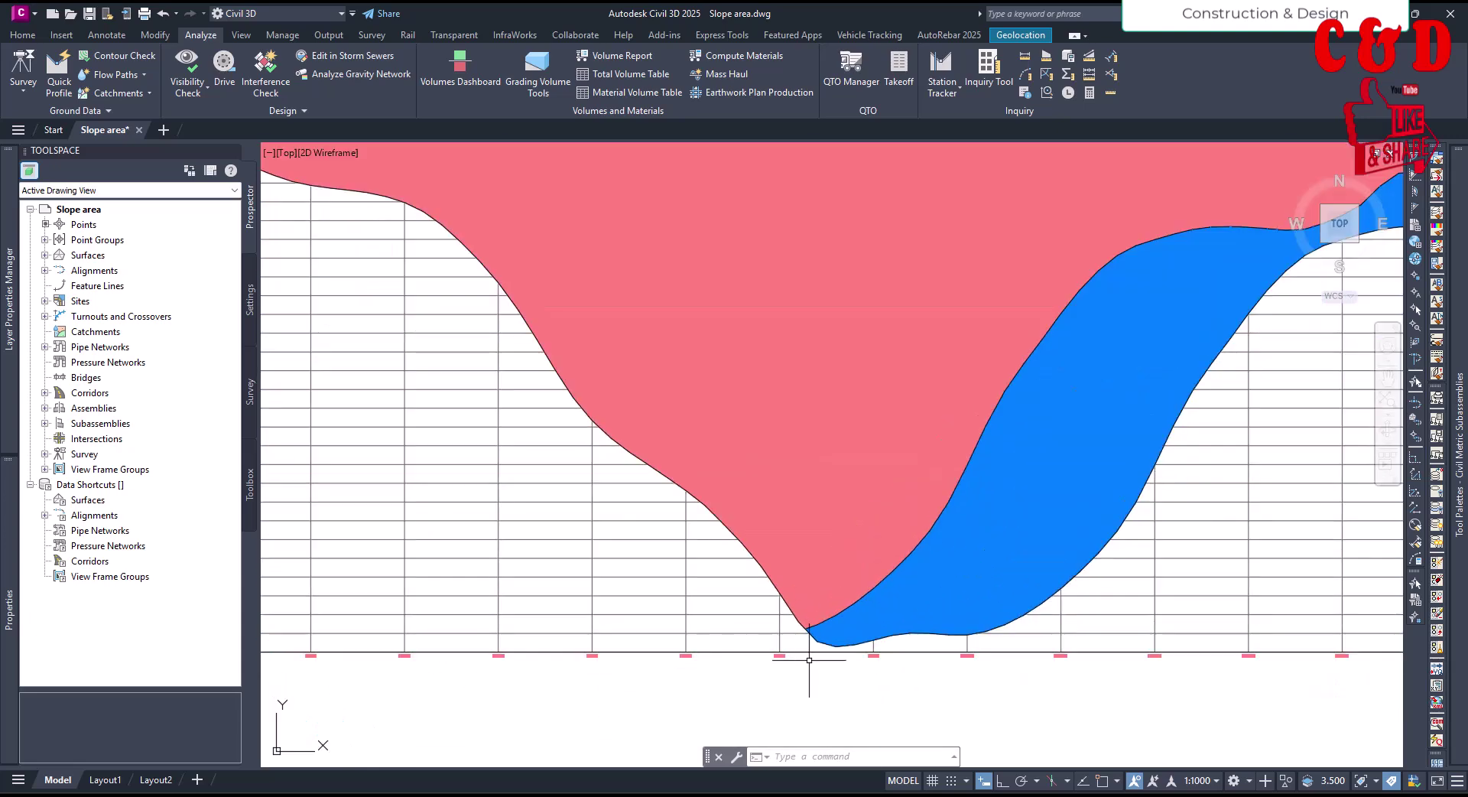
pyautogui.scroll(2, 748, 666)
pyautogui.moveTo(748, 667); pyautogui.dragTo(888, 657, button='middle')
pyautogui.scroll(-1, 884, 641)
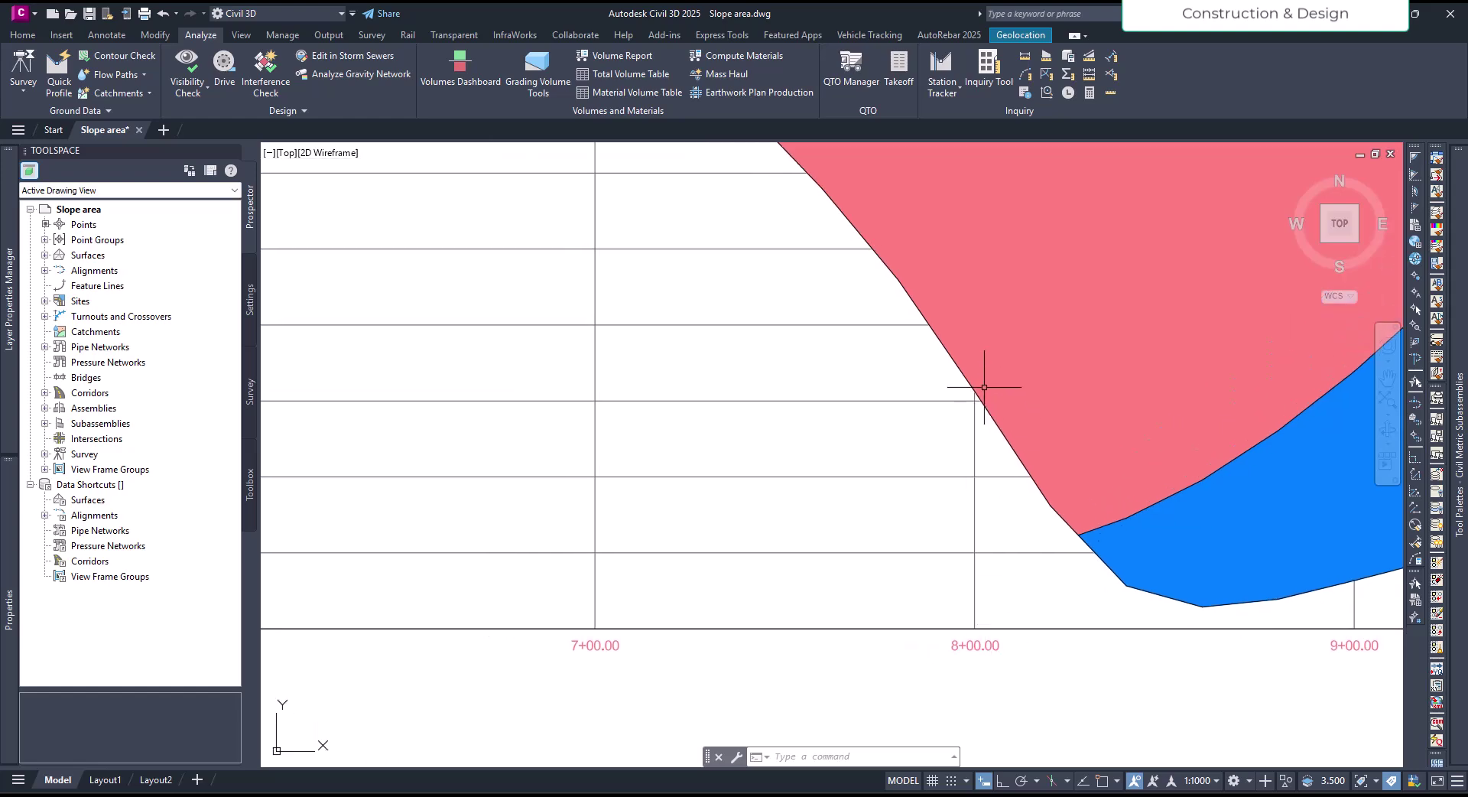
pyautogui.scroll(-3, 967, 402)
pyautogui.scroll(5, 526, 418)
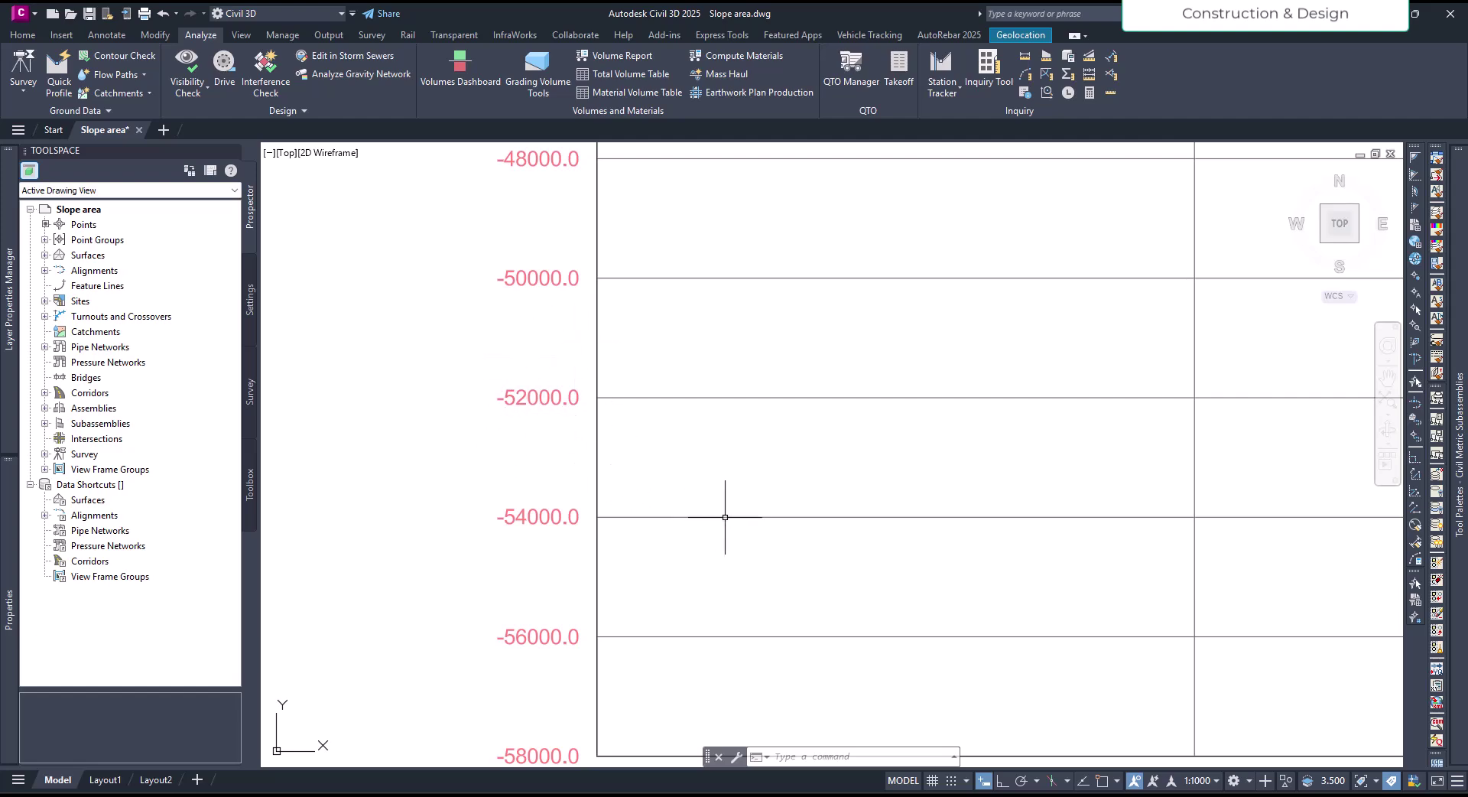
pyautogui.scroll(-10, 715, 511)
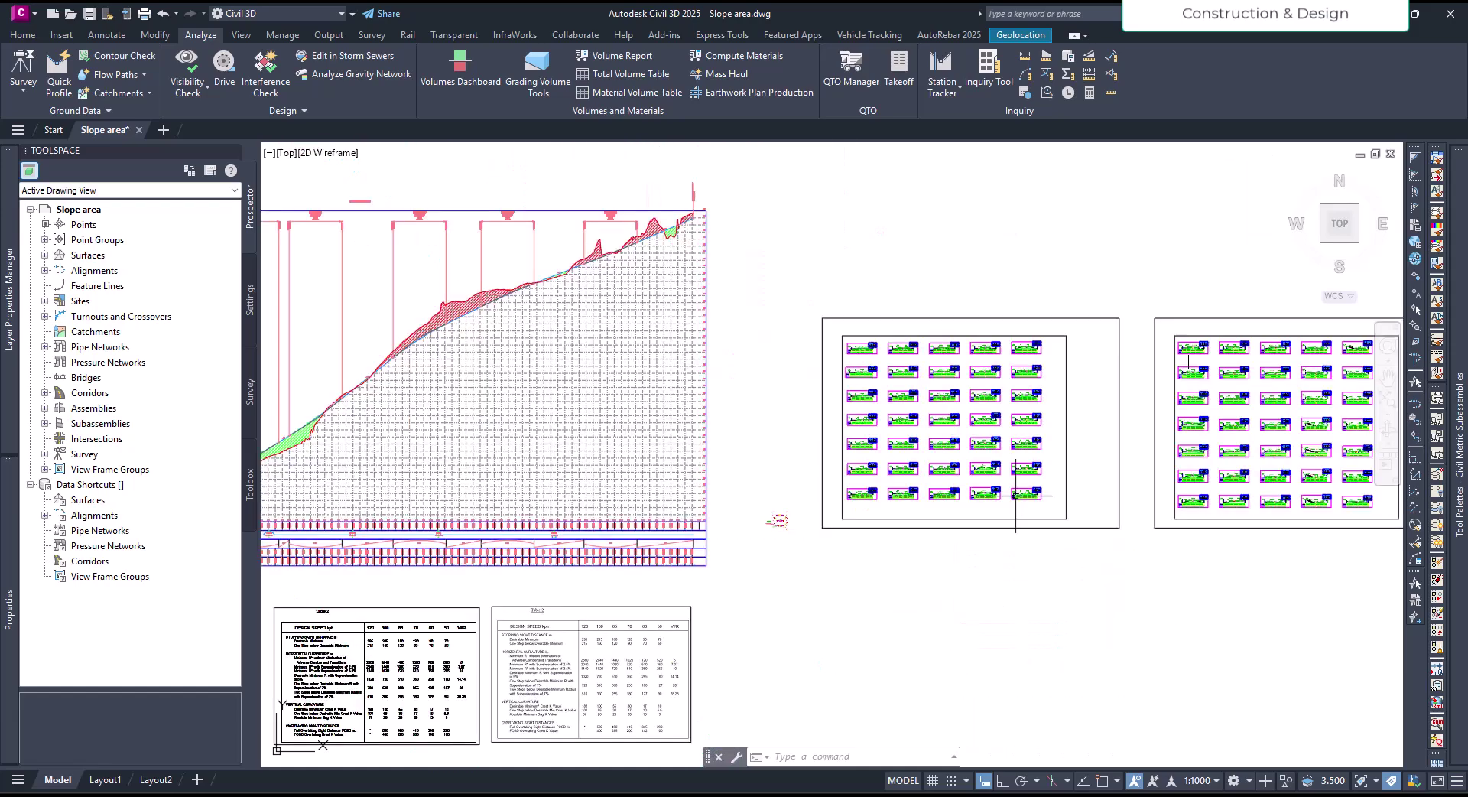
pyautogui.scroll(10, 948, 514)
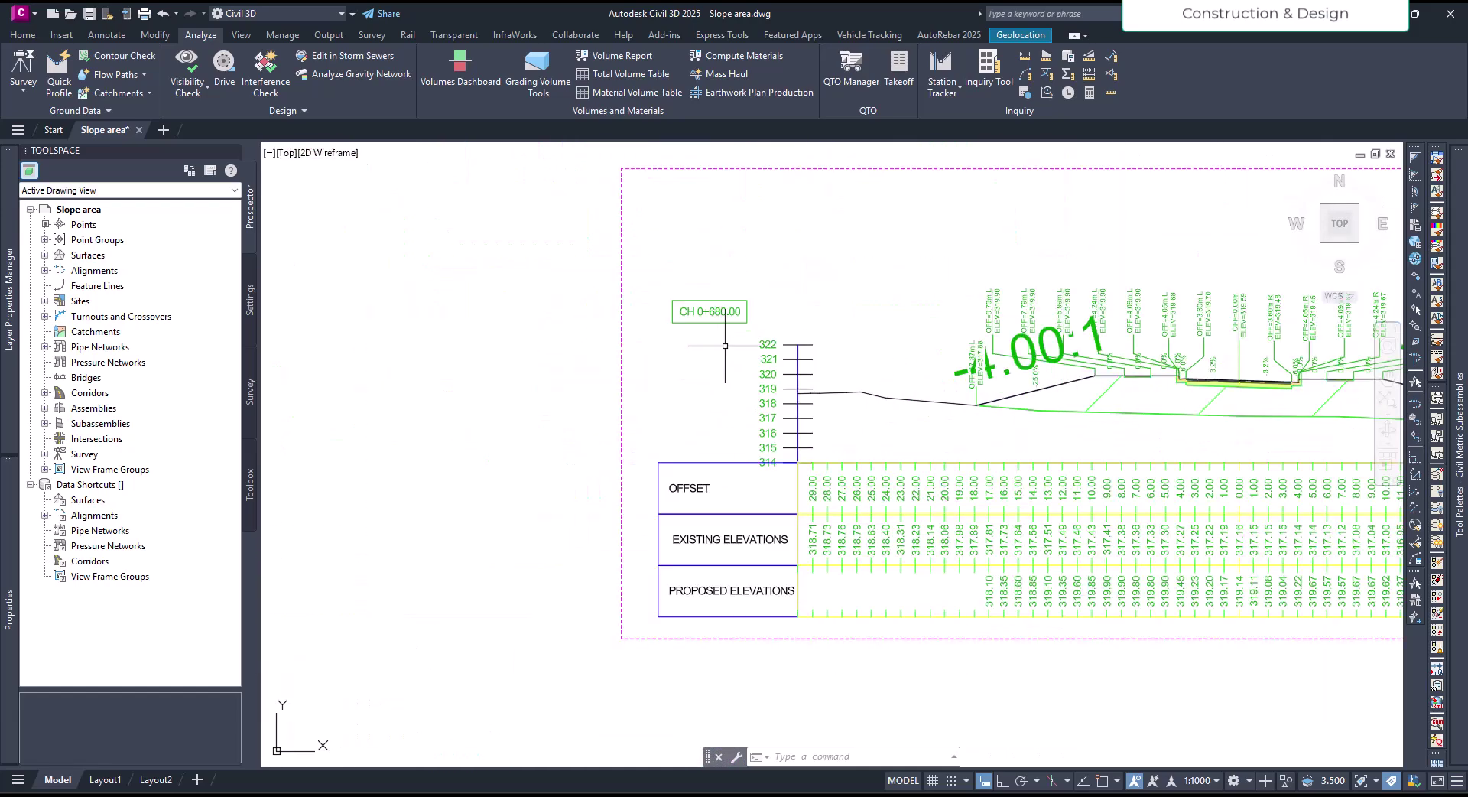
pyautogui.scroll(-6, 580, 650)
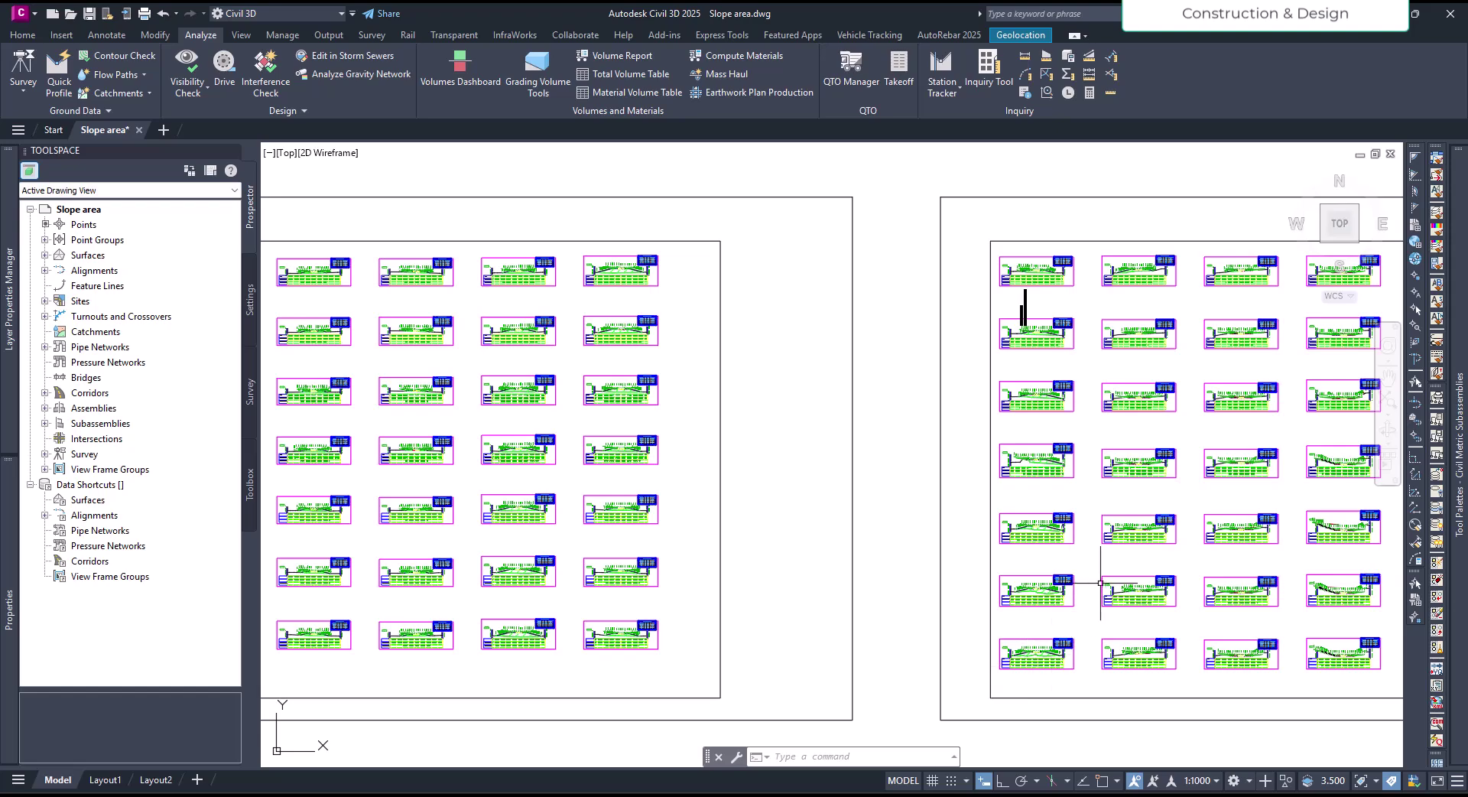
pyautogui.scroll(8, 1114, 257)
pyautogui.scroll(4, 1113, 258)
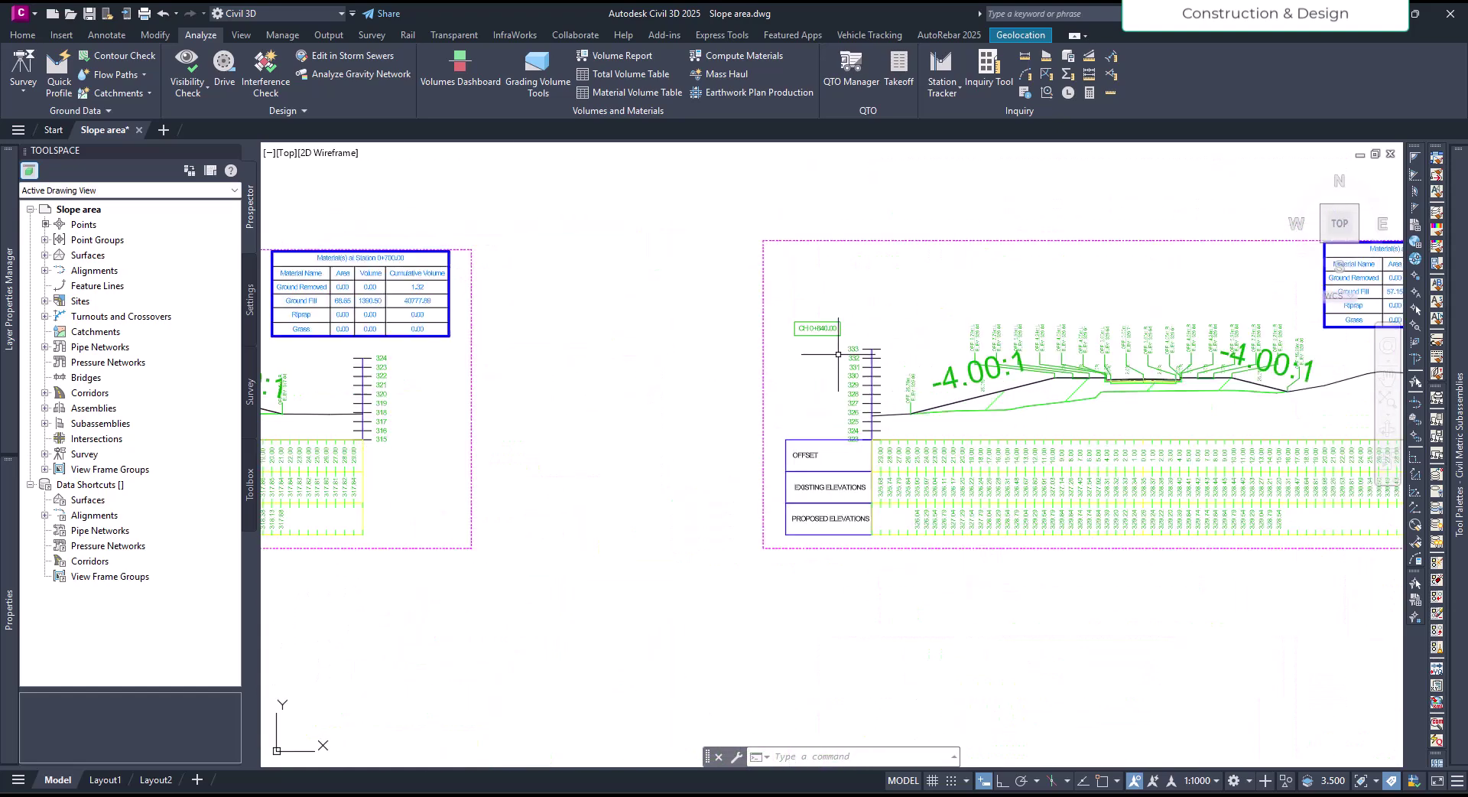
pyautogui.scroll(-10, 917, 429)
pyautogui.scroll(6, 841, 498)
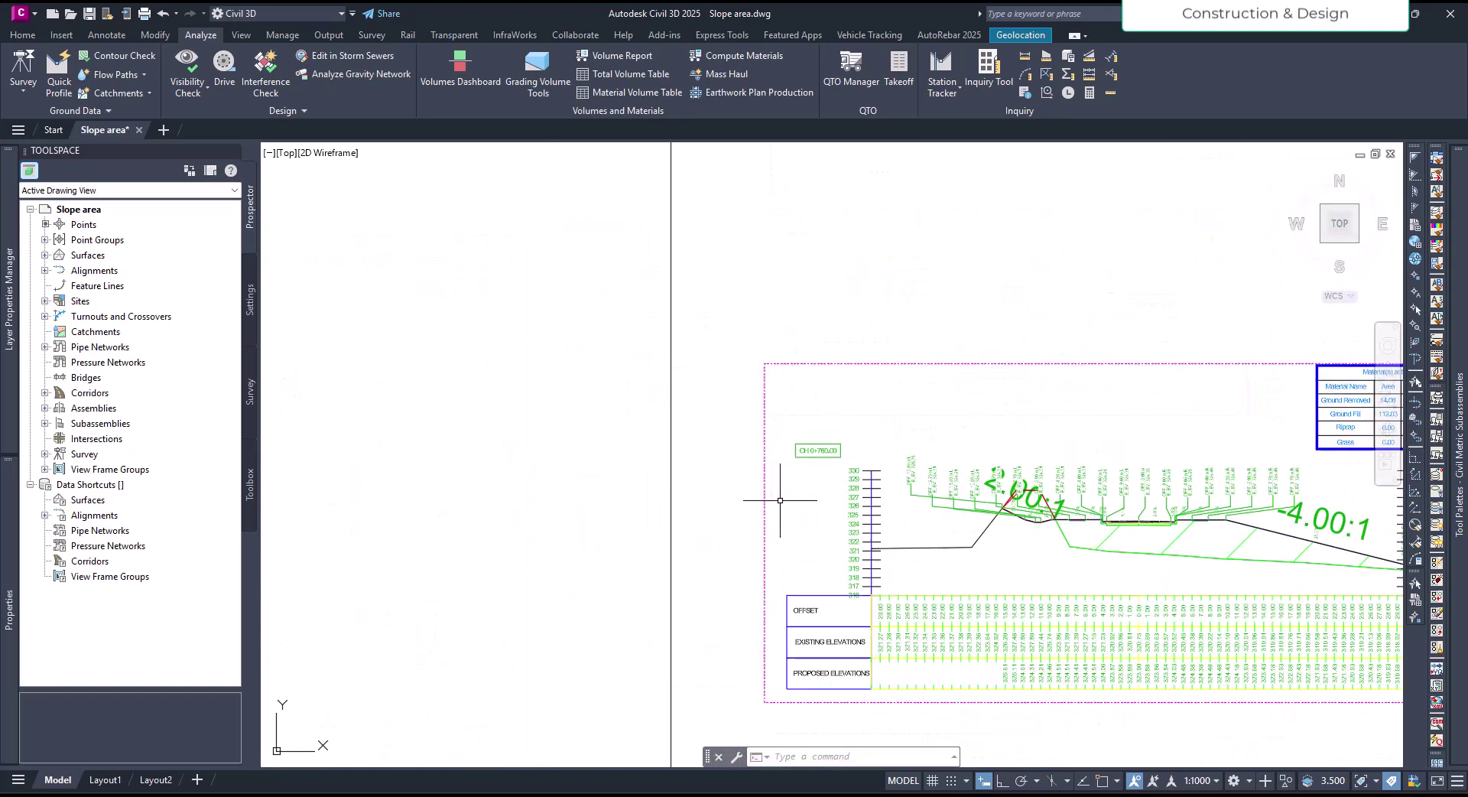
pyautogui.scroll(-6, 813, 498)
pyautogui.scroll(5, 827, 612)
pyautogui.scroll(3, 765, 490)
pyautogui.scroll(-5, 734, 305)
pyautogui.scroll(6, 643, 529)
pyautogui.scroll(-5, 643, 529)
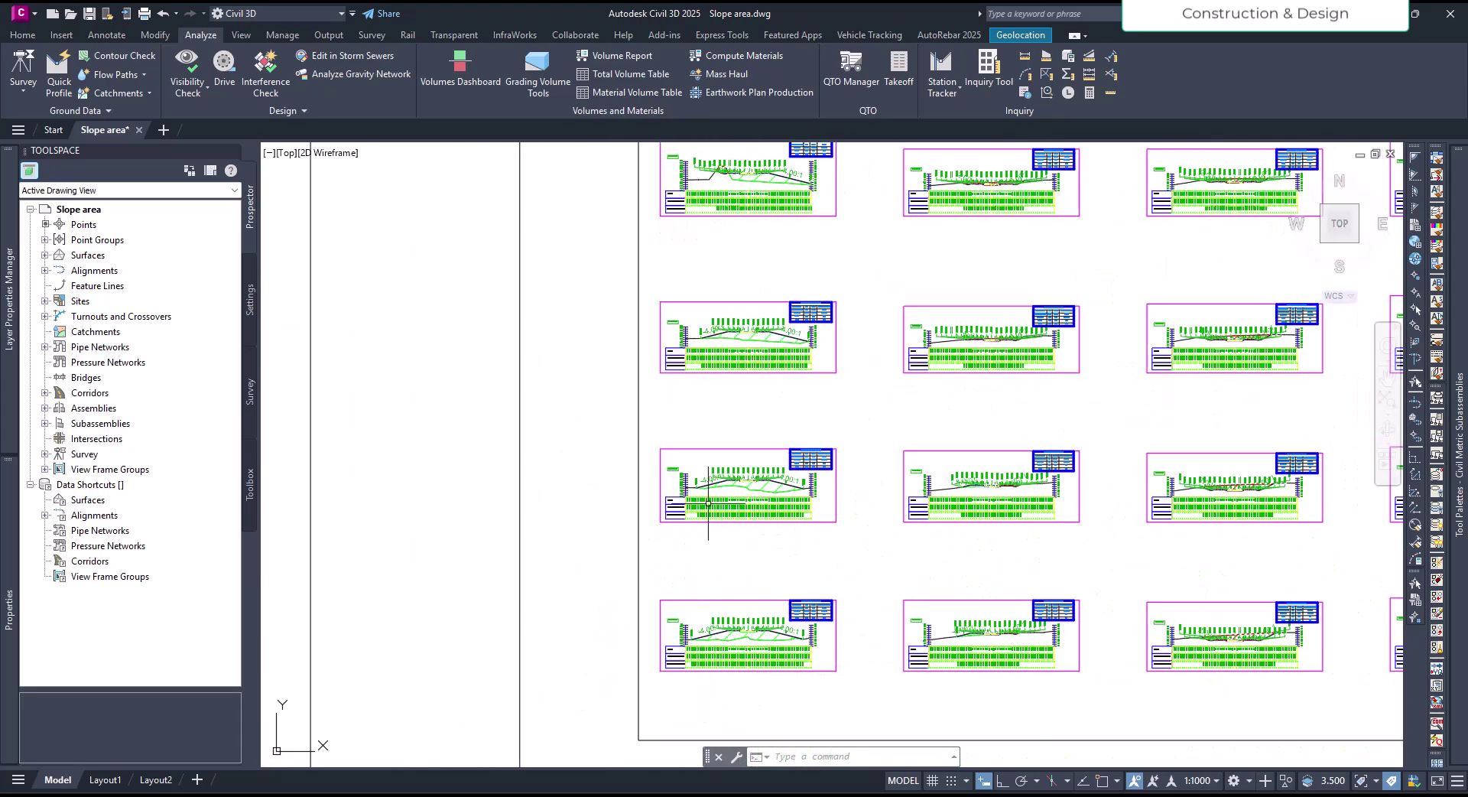
pyautogui.scroll(5, 688, 428)
pyautogui.scroll(1, 459, 432)
pyautogui.scroll(-4, 397, 451)
pyautogui.scroll(6, 997, 417)
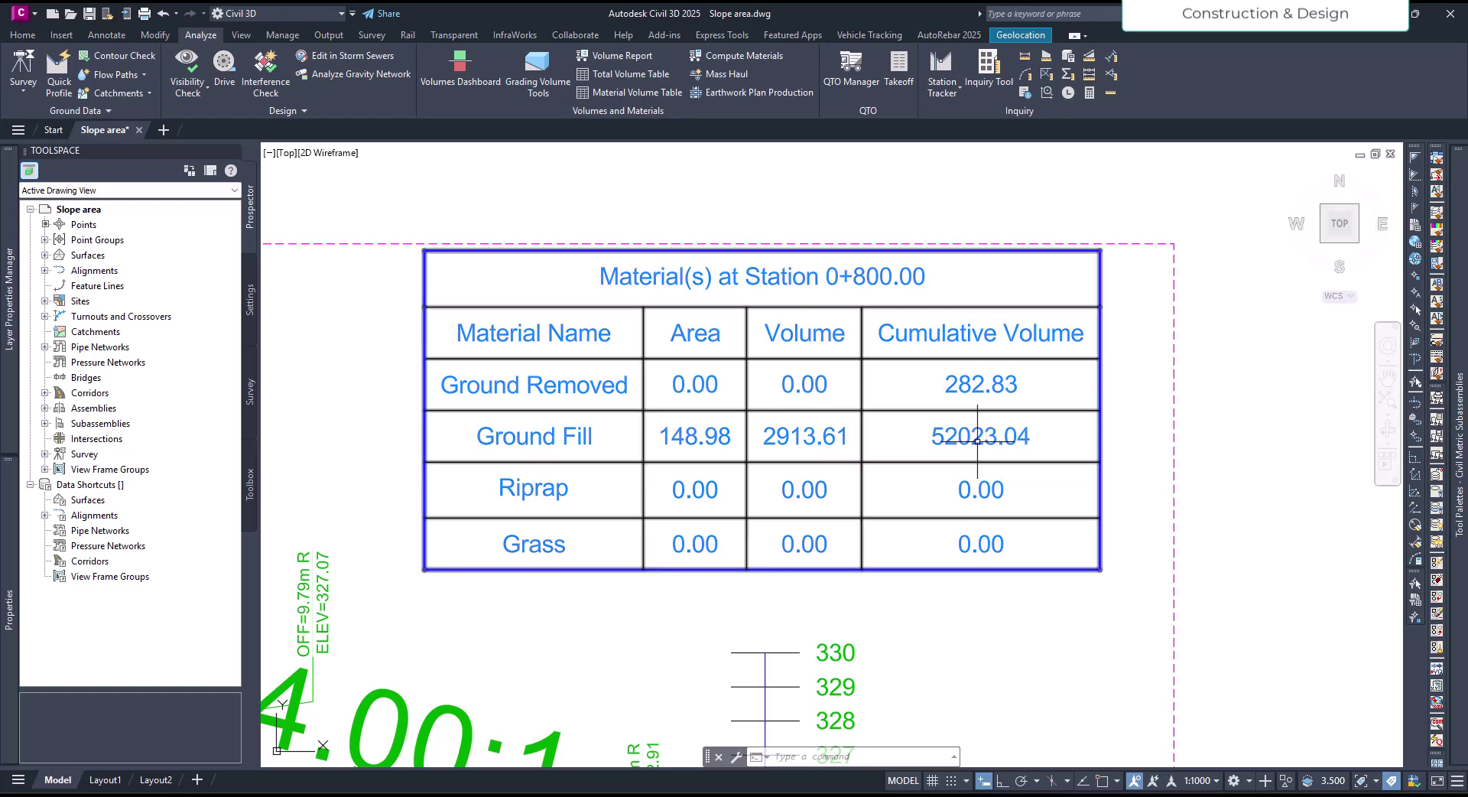
pyautogui.scroll(-10, 977, 439)
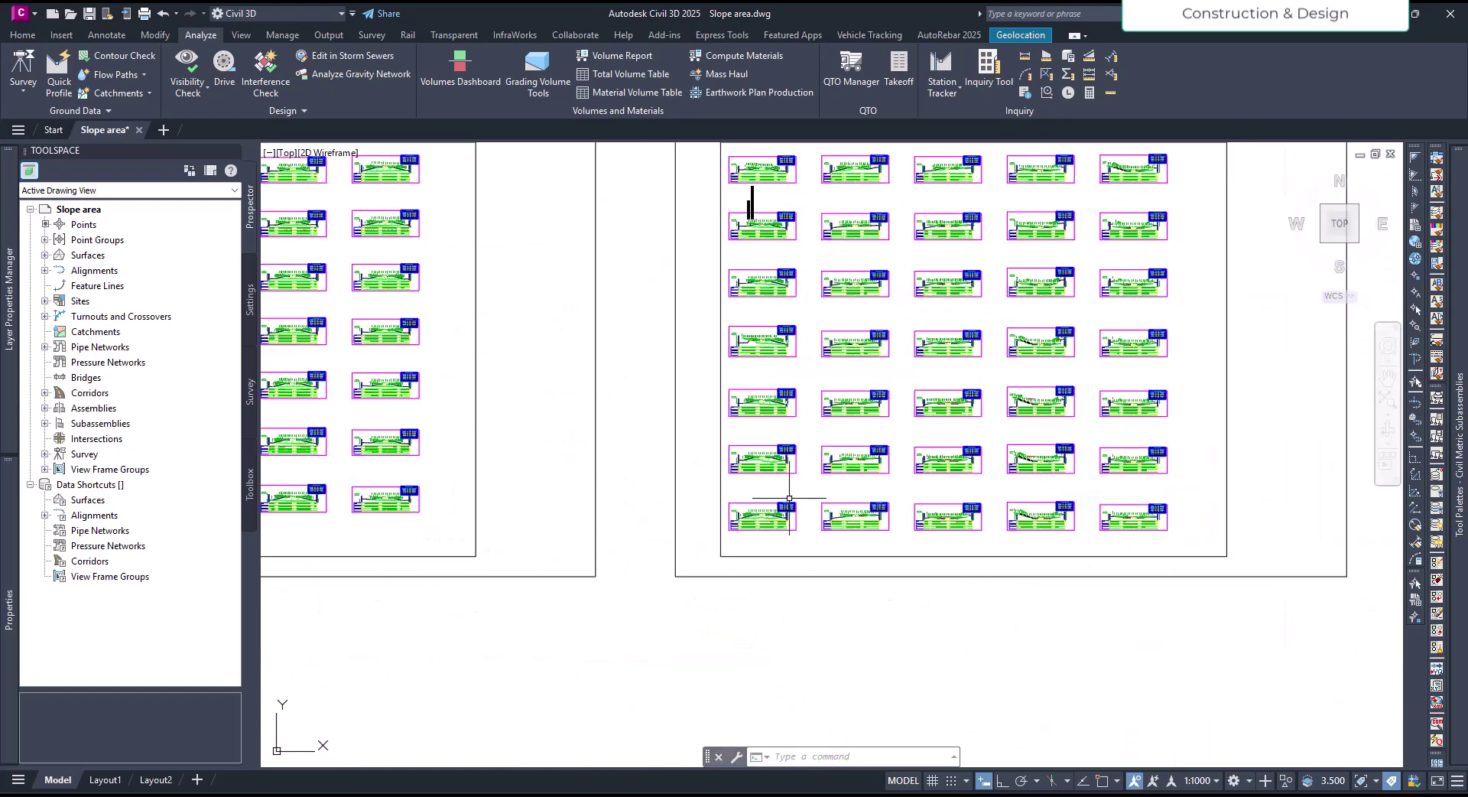
pyautogui.scroll(-3, 653, 438)
pyautogui.scroll(7, 655, 679)
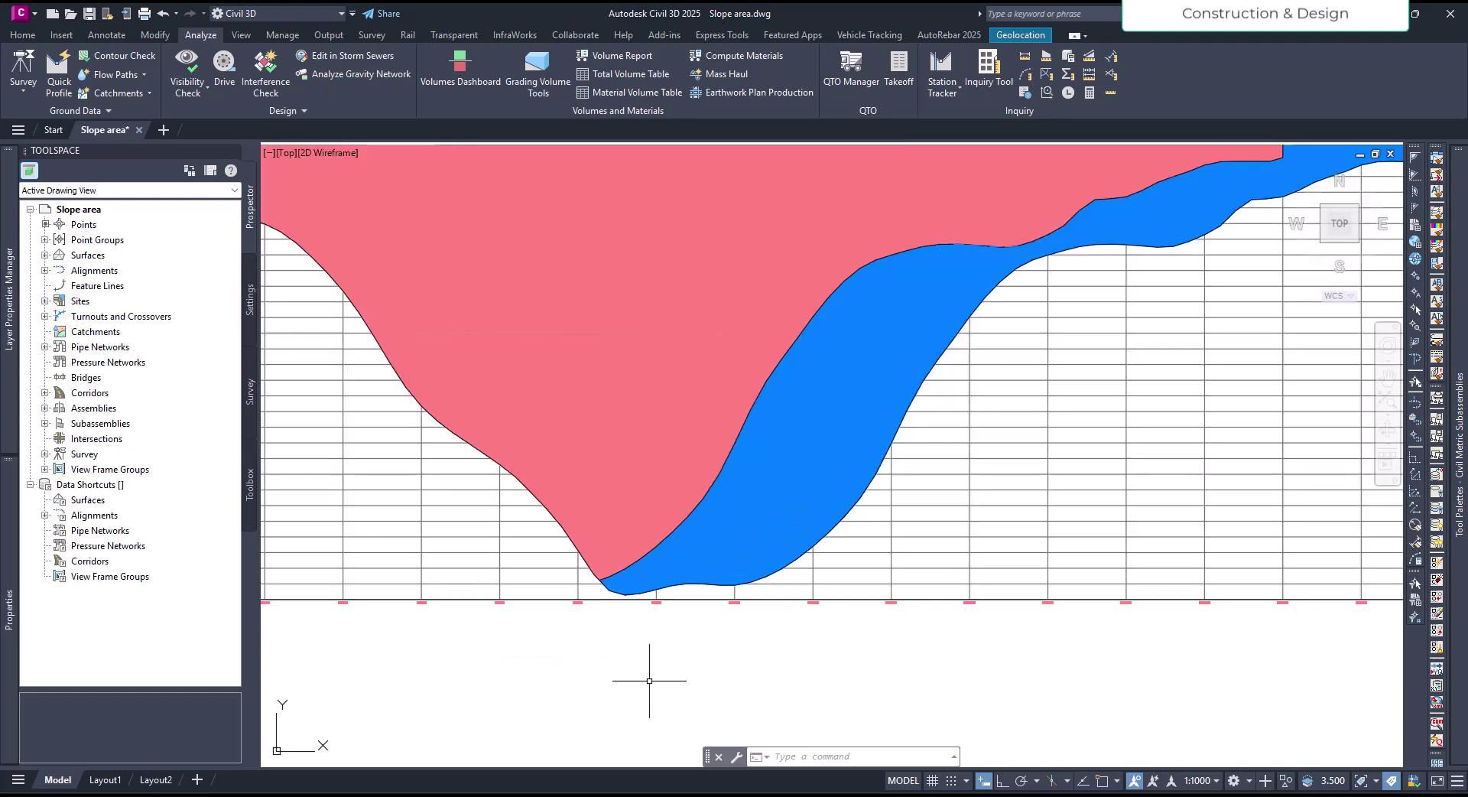
pyautogui.scroll(2, 584, 612)
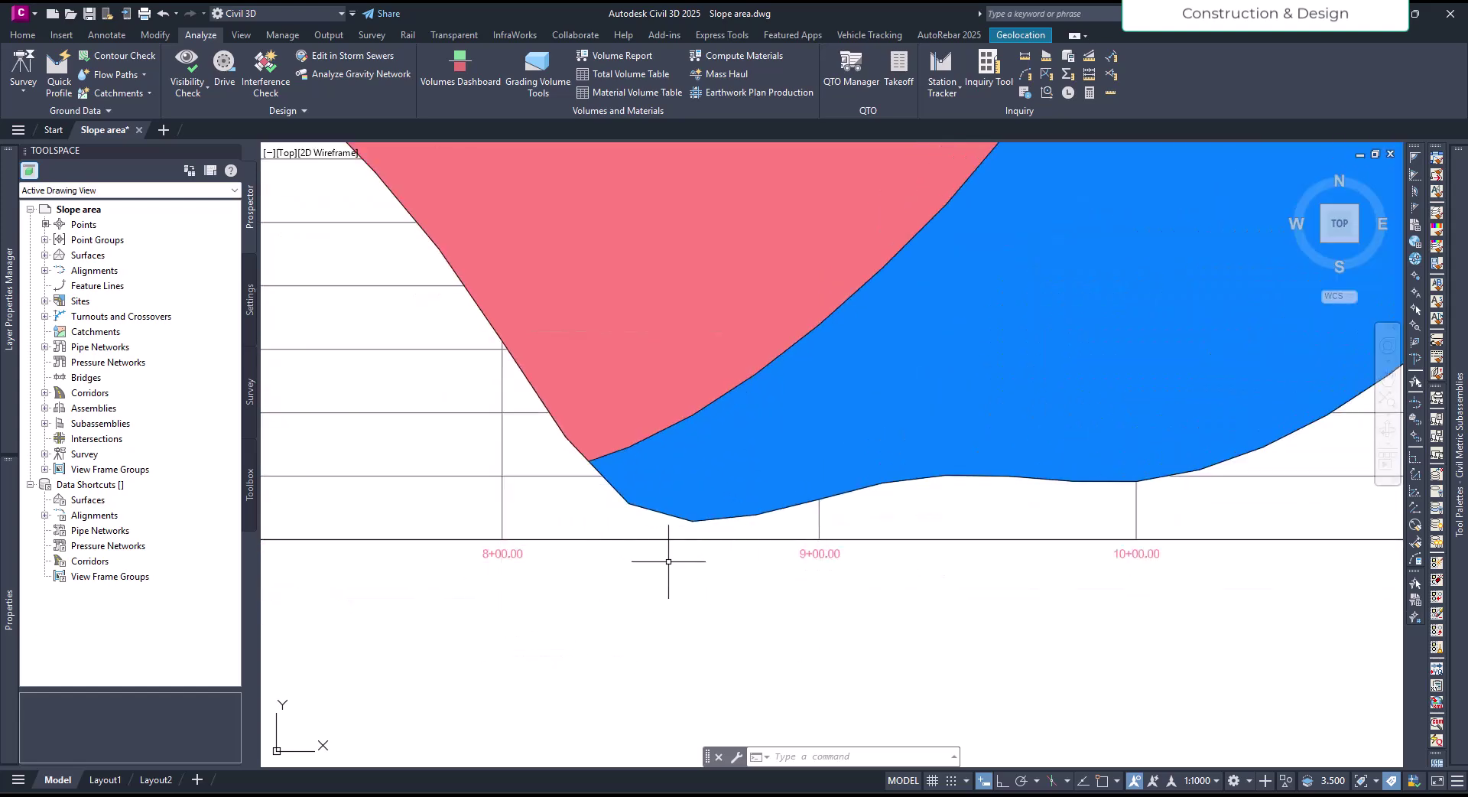
pyautogui.moveTo(830, 527); pyautogui.dragTo(870, 643, button='middle')
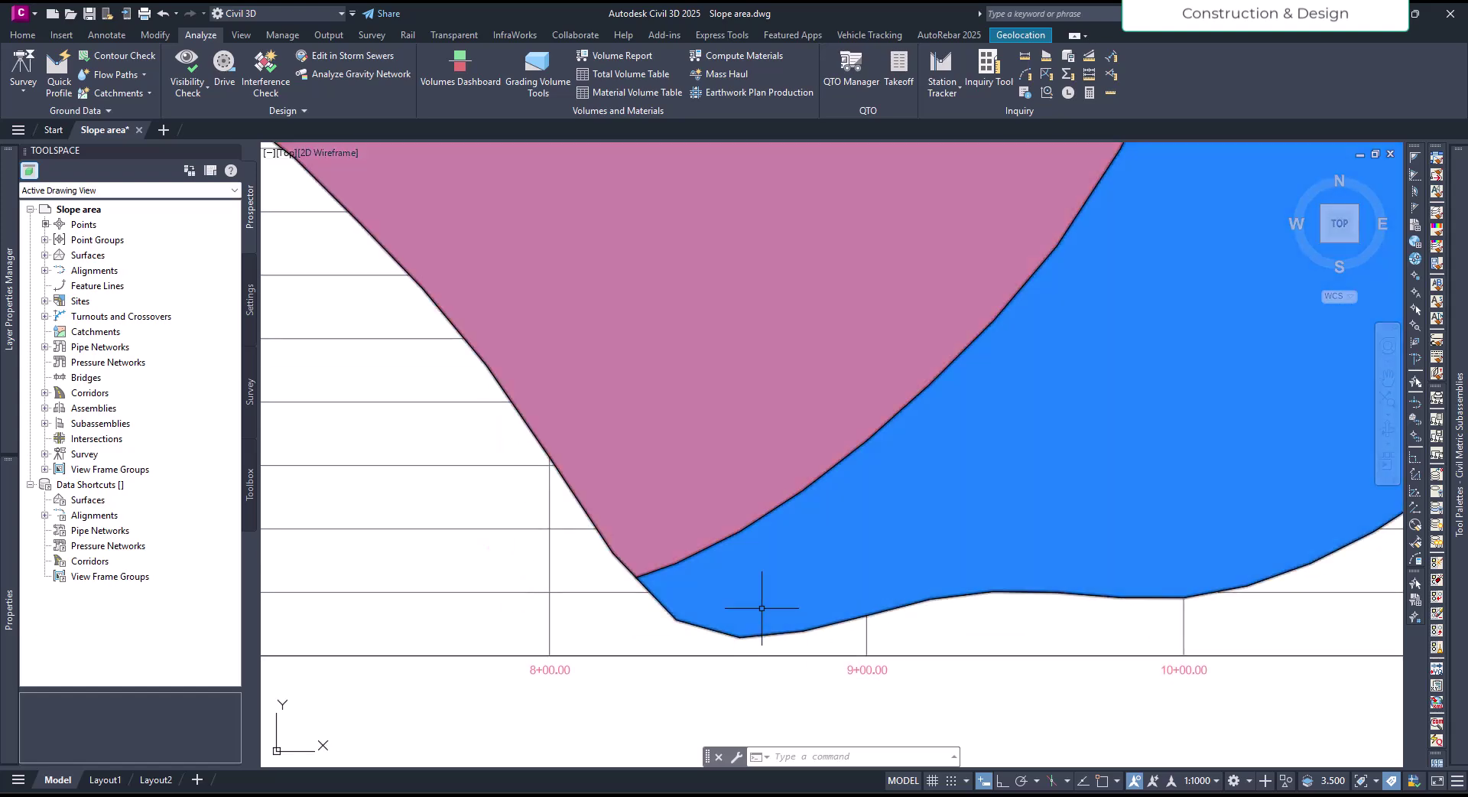
pyautogui.scroll(-5, 775, 632)
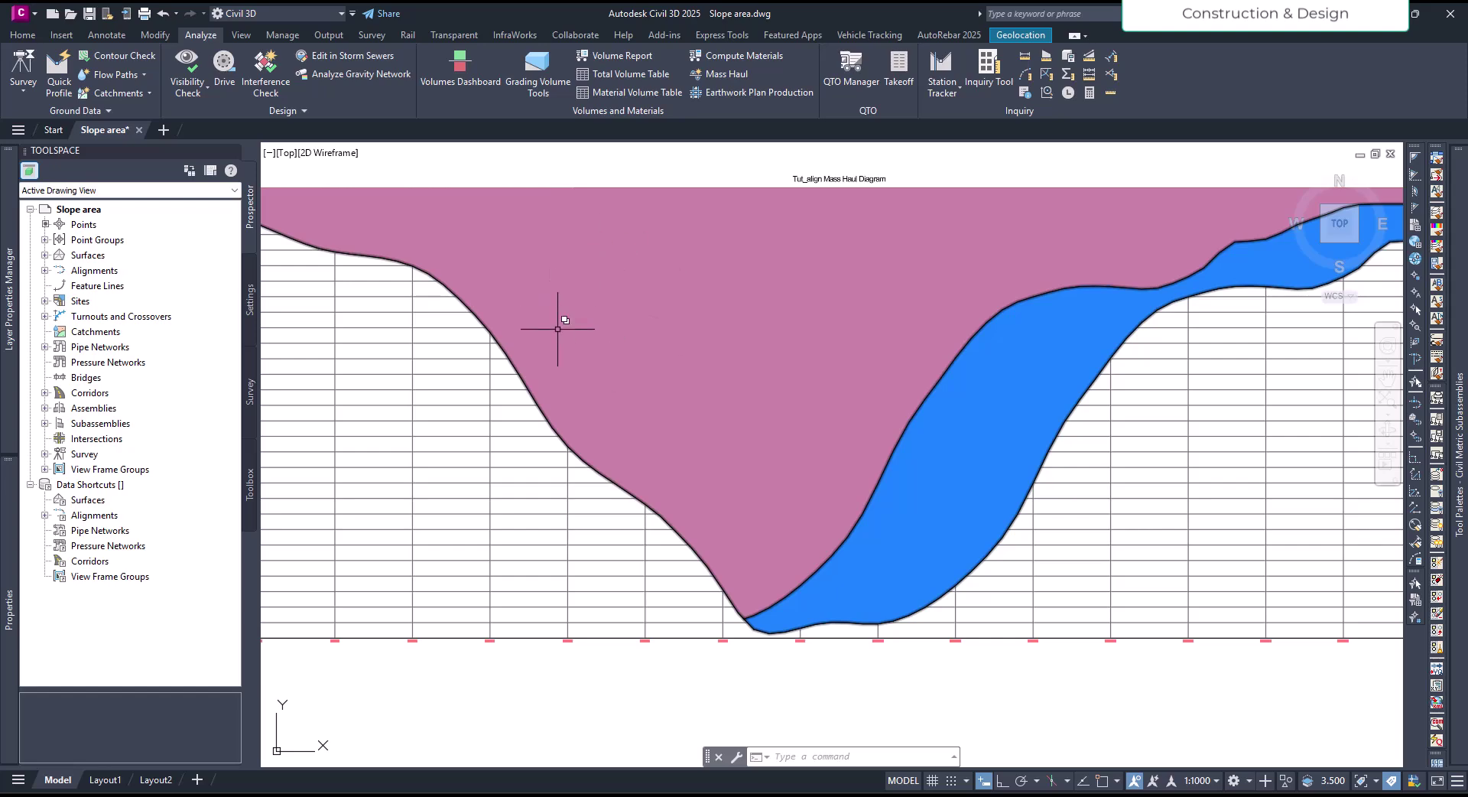
pyautogui.moveTo(590, 541); pyautogui.dragTo(732, 620, button='middle')
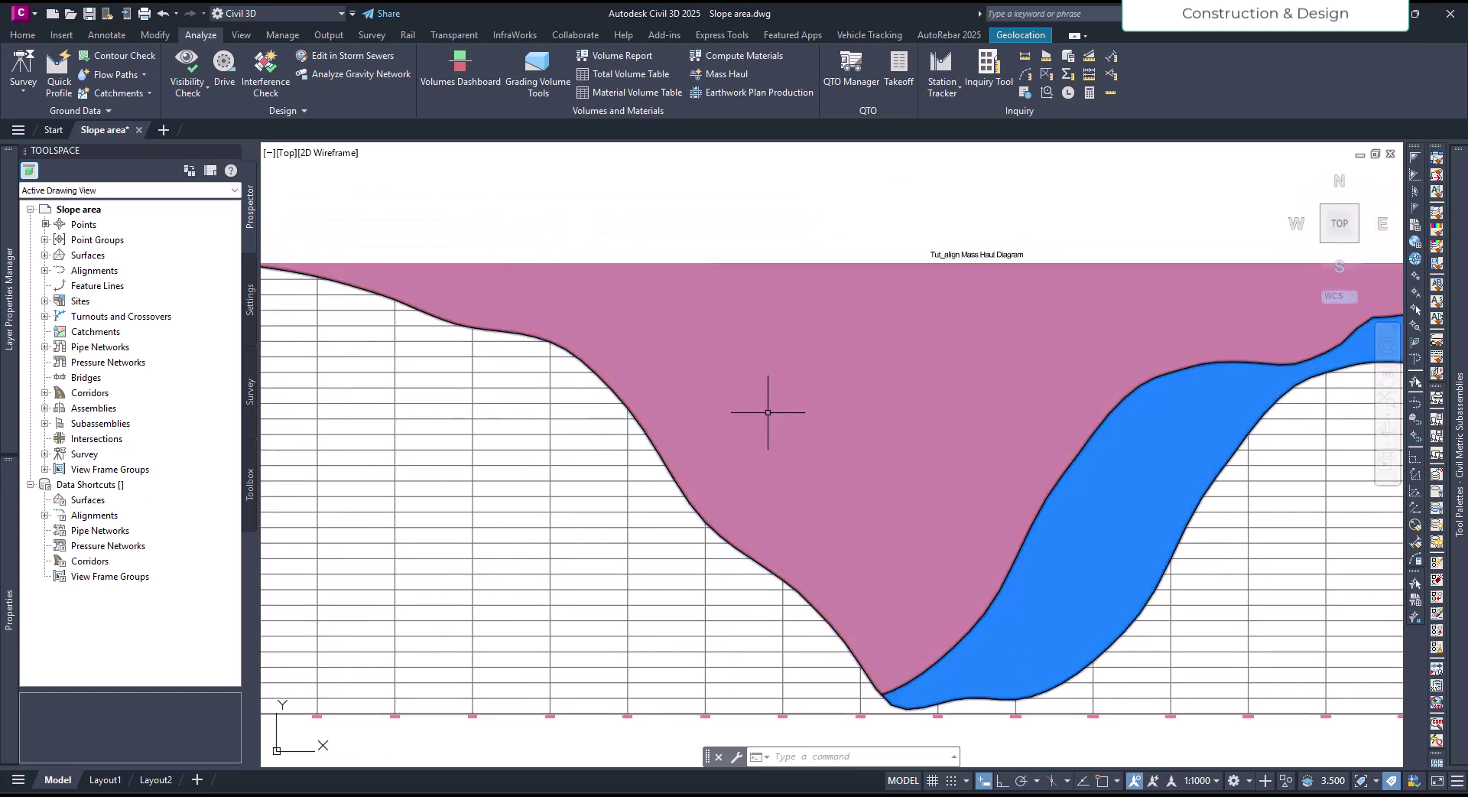
pyautogui.moveTo(787, 450); pyautogui.dragTo(712, 396, button='middle')
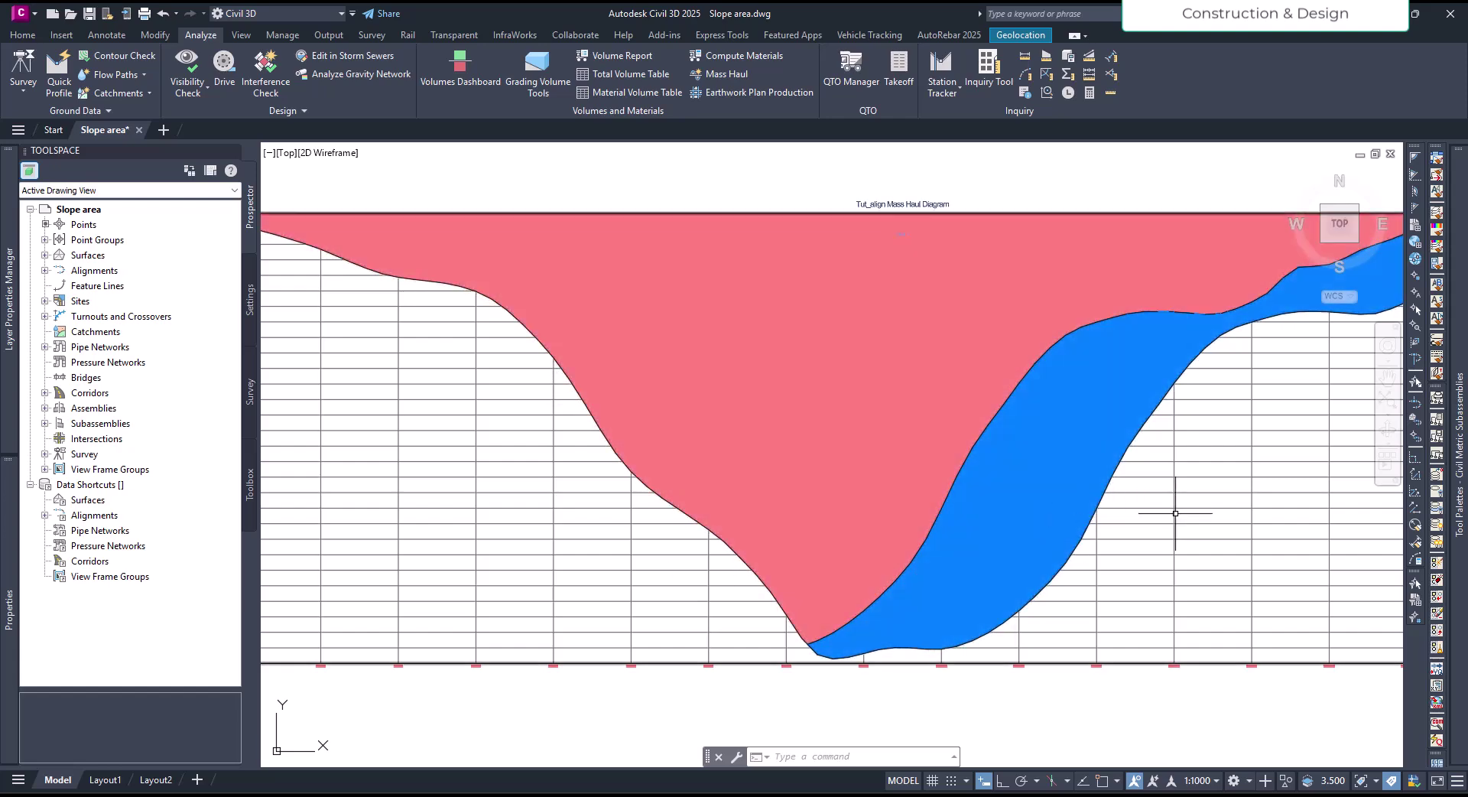
pyautogui.moveTo(1173, 599); pyautogui.dragTo(1010, 597, button='middle')
pyautogui.scroll(6, 790, 583)
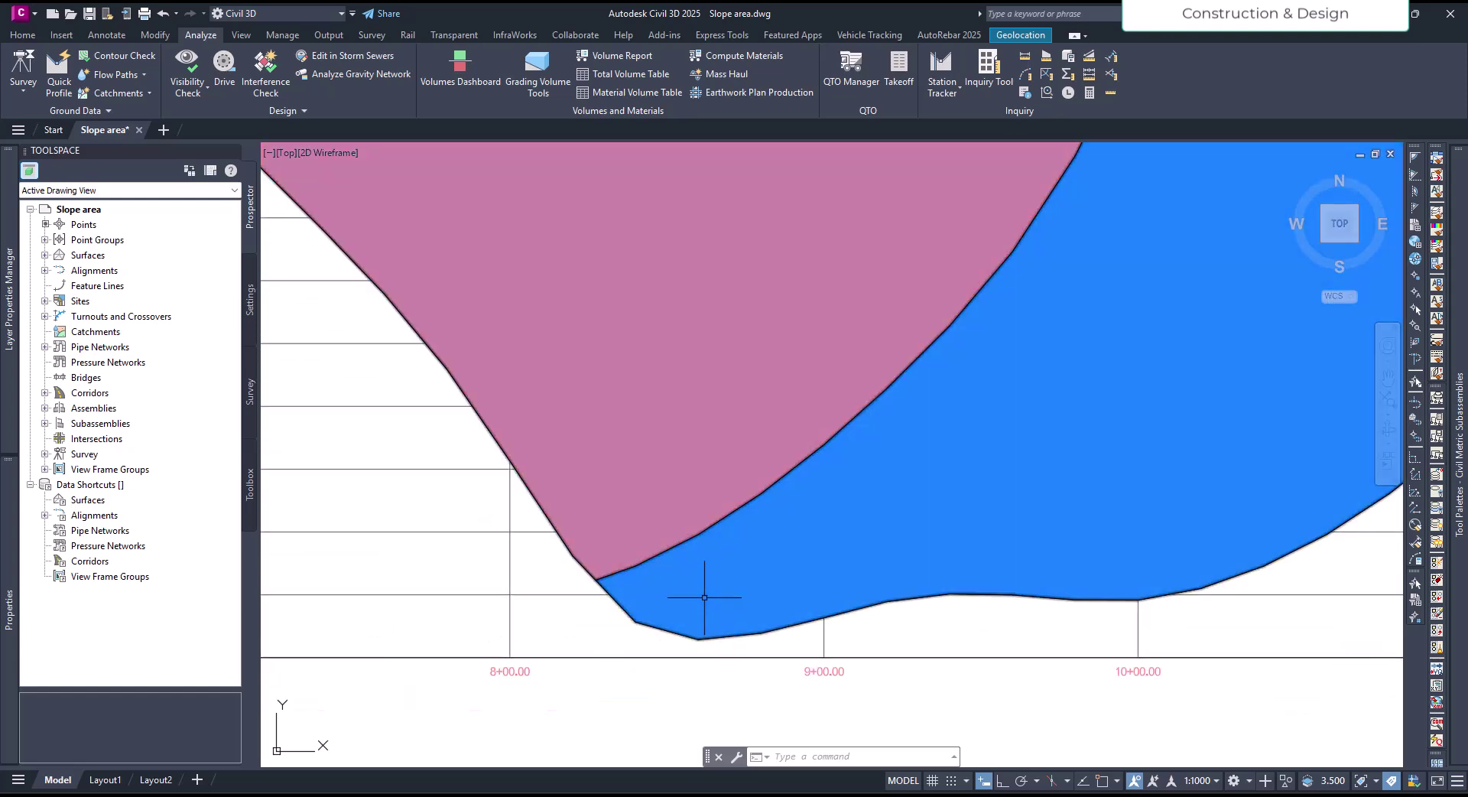
pyautogui.scroll(-12, 823, 647)
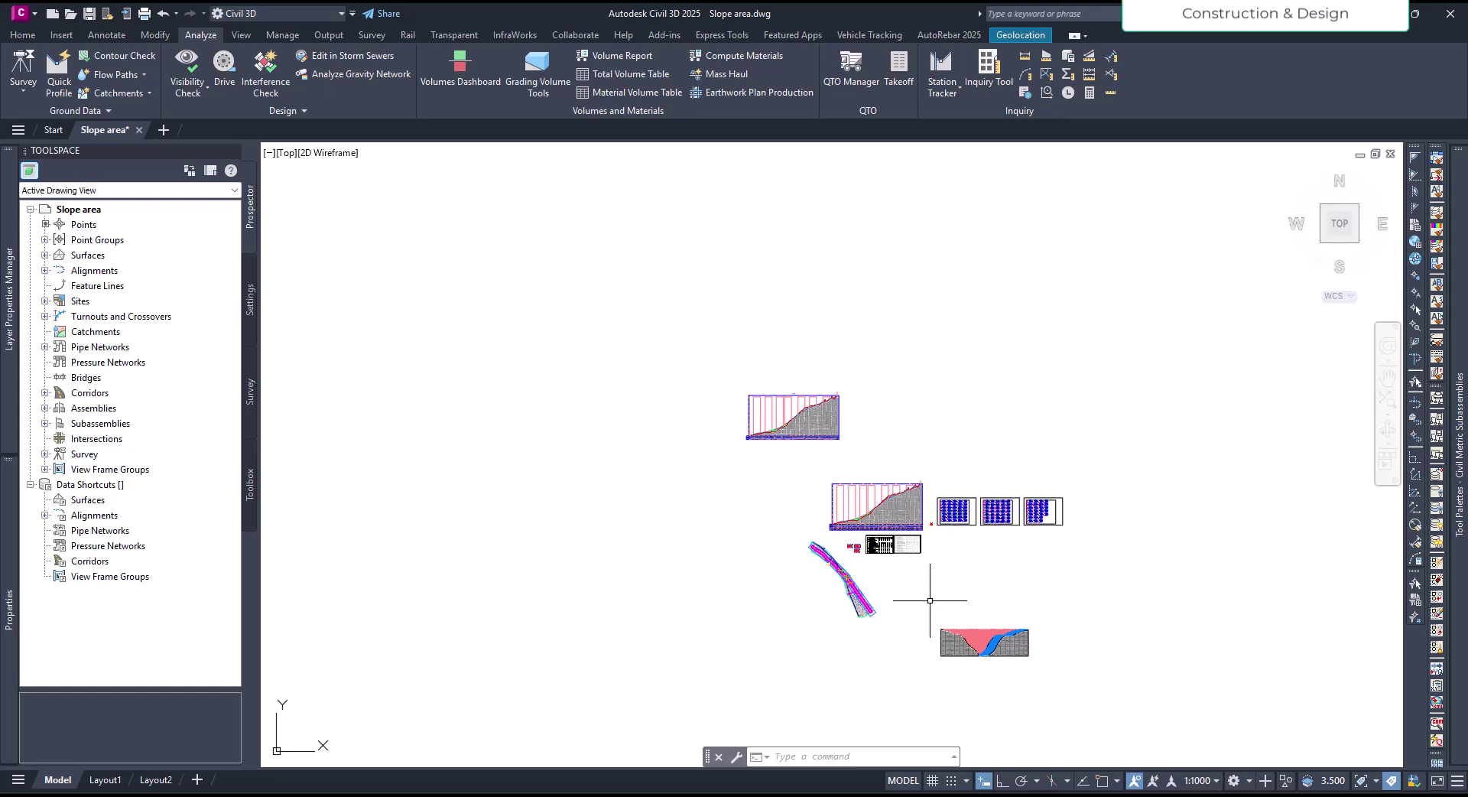
pyautogui.scroll(10, 976, 619)
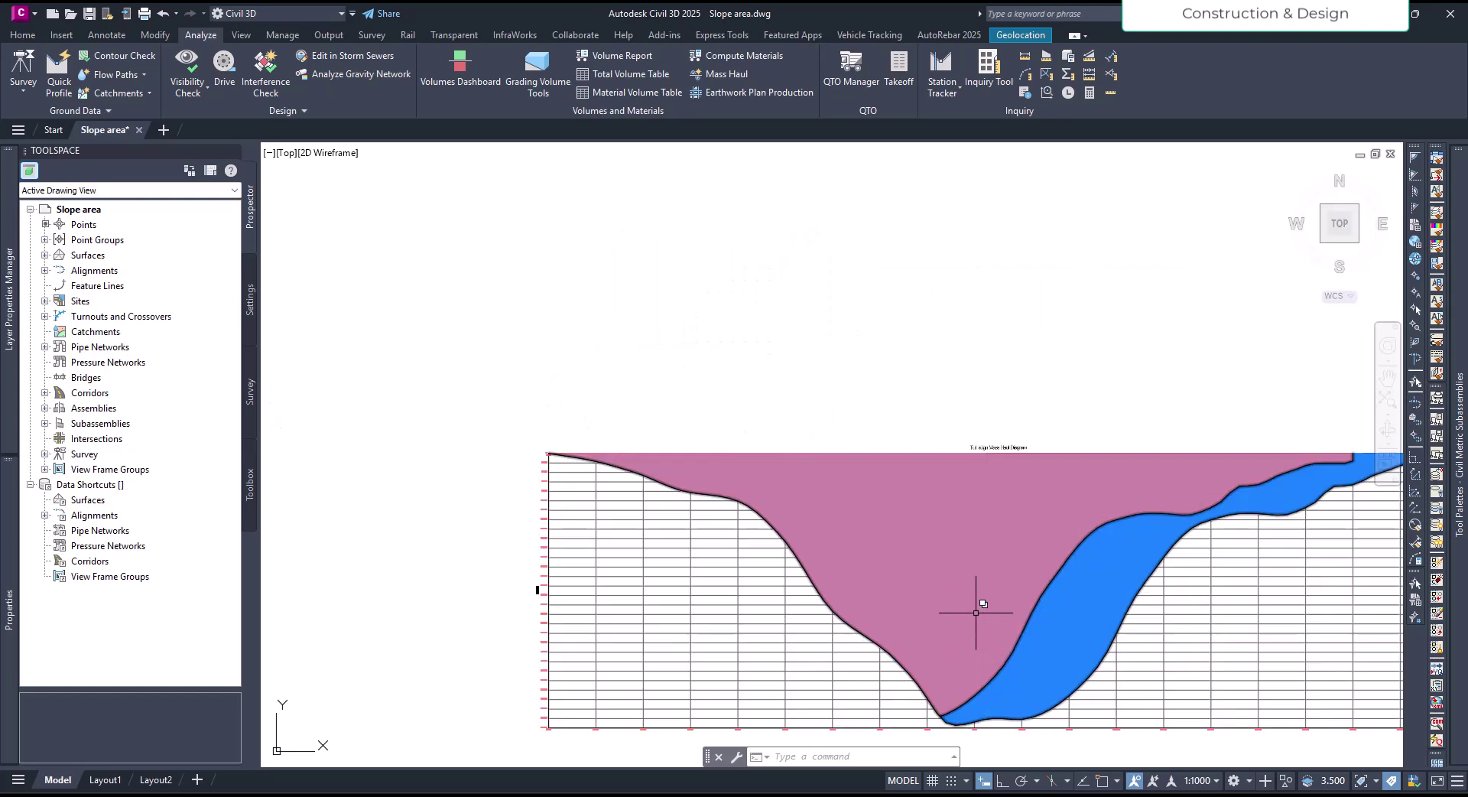
pyautogui.moveTo(322, 368); pyautogui.dragTo(917, 535, button='middle')
pyautogui.scroll(-5, 779, 546)
pyautogui.scroll(5, 822, 386)
pyautogui.scroll(3, 822, 386)
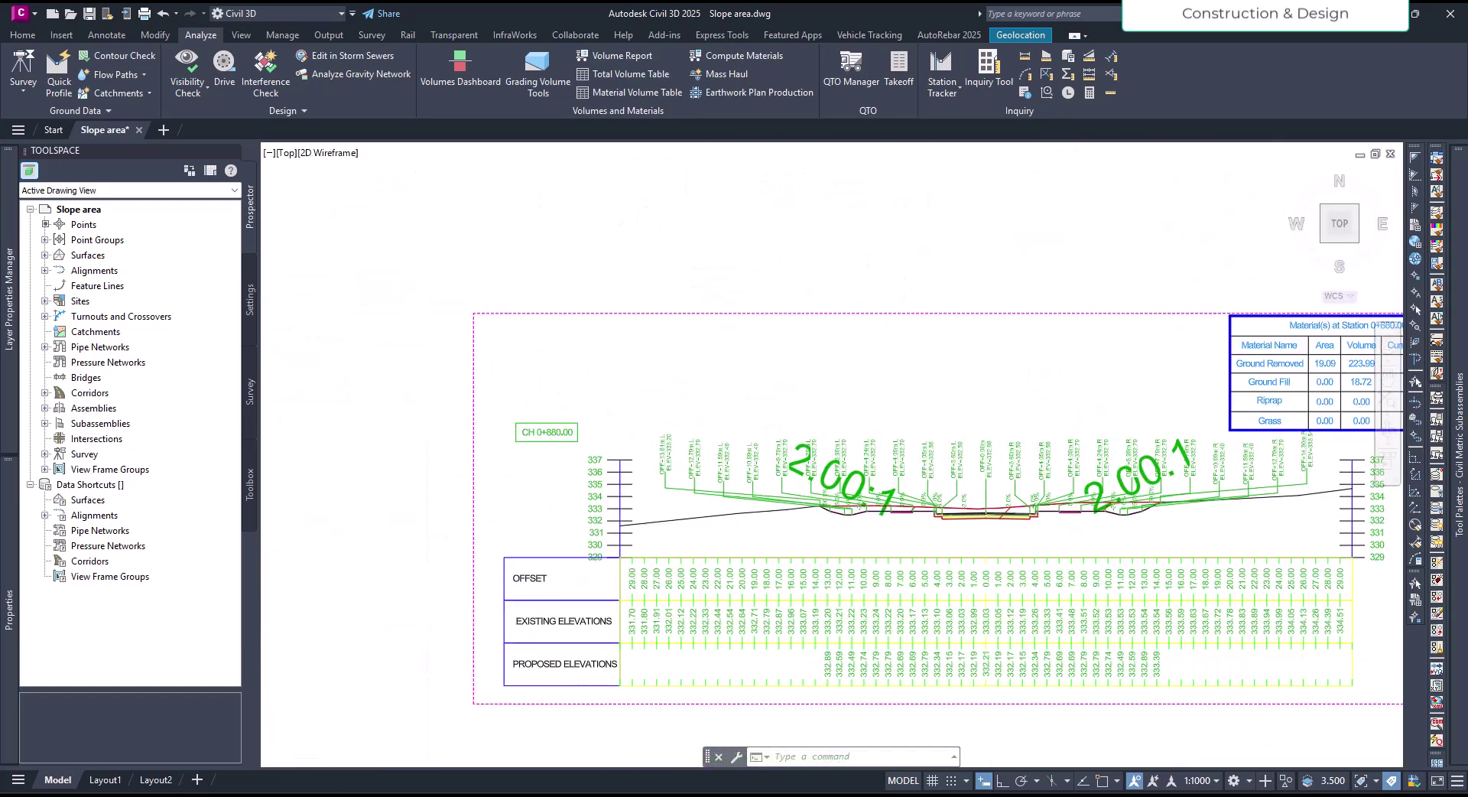
pyautogui.scroll(3, 563, 478)
pyautogui.scroll(-6, 563, 478)
pyautogui.scroll(5, 711, 517)
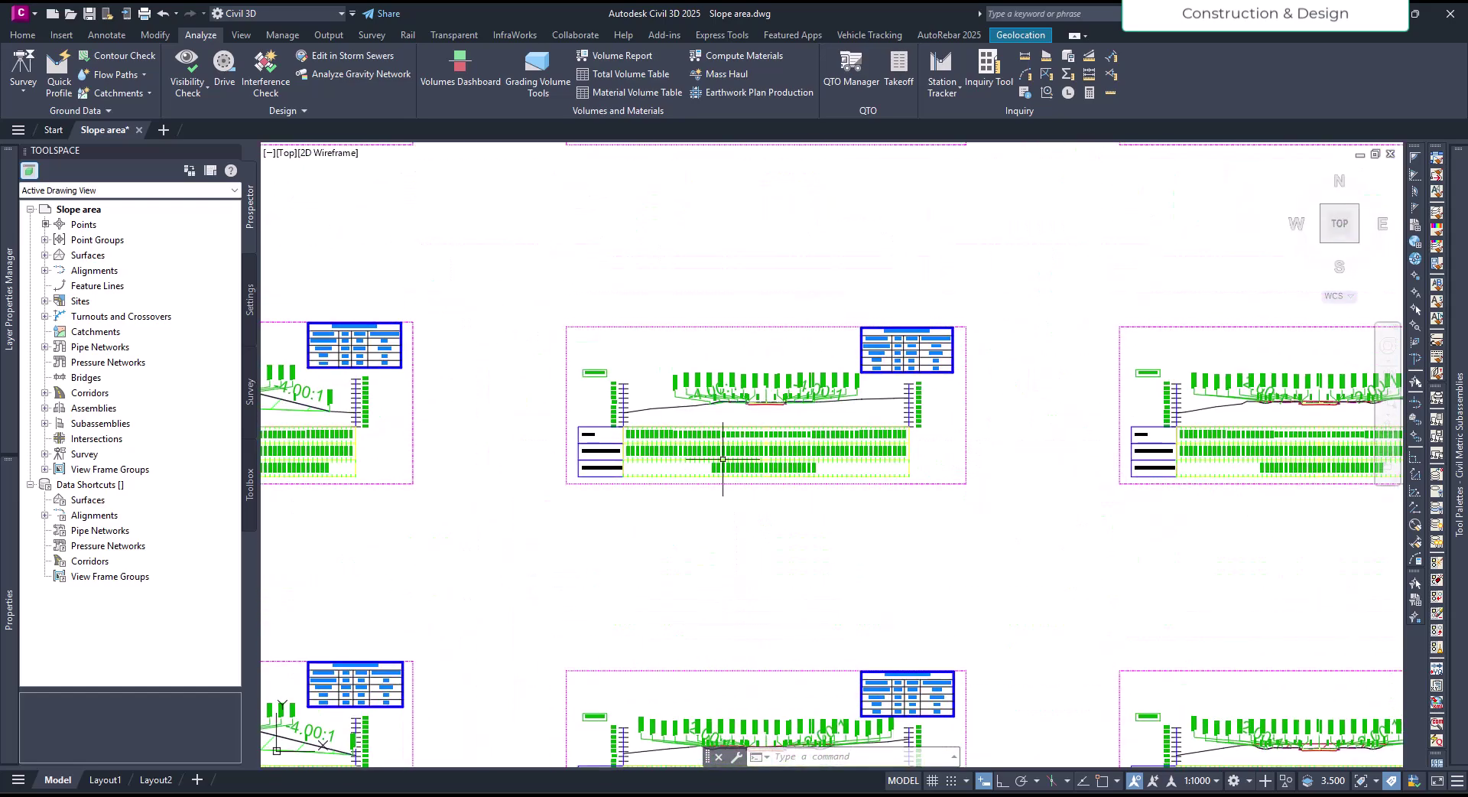
pyautogui.scroll(-2, 781, 451)
pyautogui.scroll(4, 512, 407)
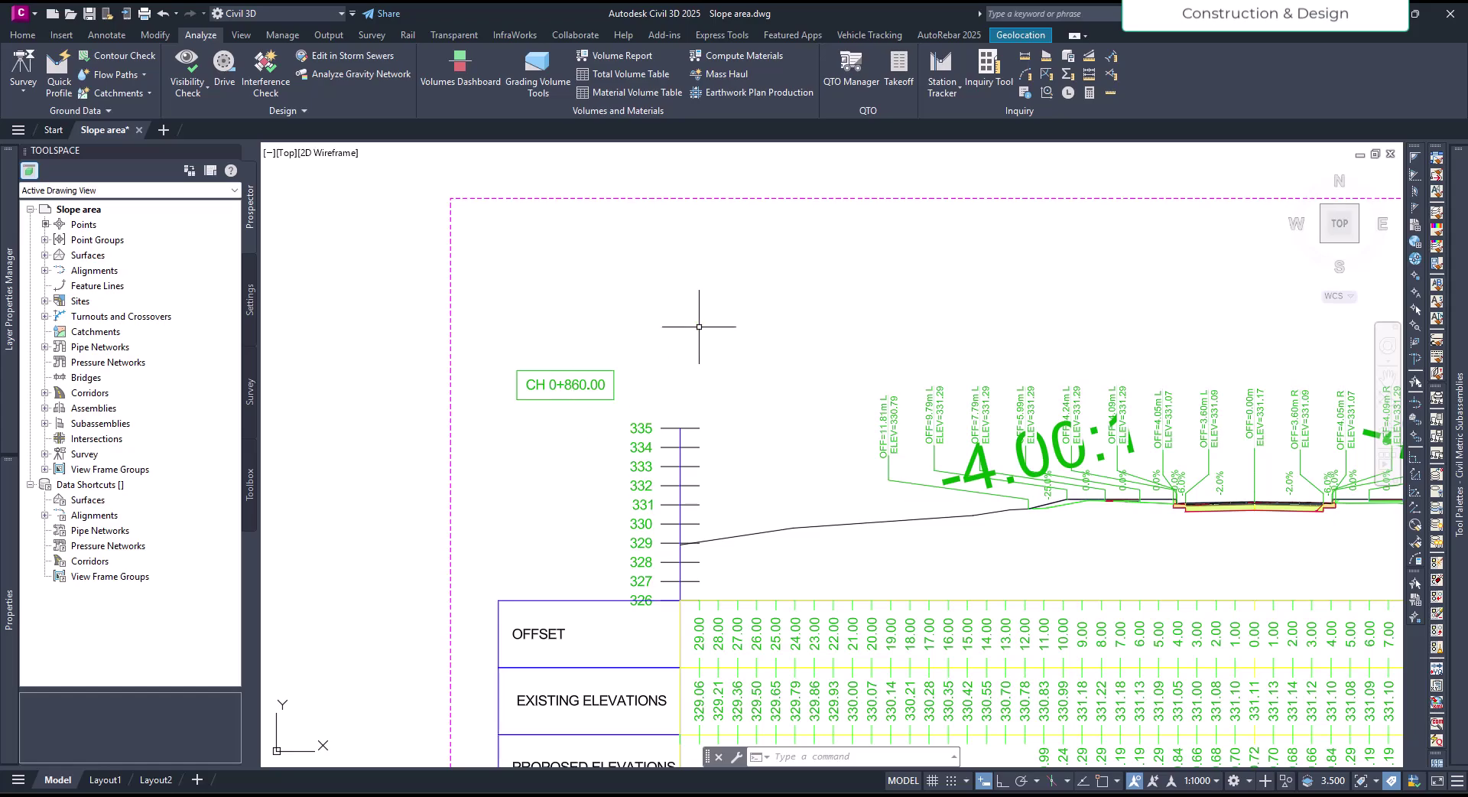
pyautogui.scroll(-5, 654, 350)
pyautogui.scroll(4, 816, 235)
pyautogui.scroll(-4, 770, 419)
pyautogui.scroll(5, 770, 419)
pyautogui.scroll(-3, 770, 419)
pyautogui.scroll(-2, 947, 482)
pyautogui.scroll(-4, 948, 481)
pyautogui.scroll(6, 539, 416)
pyautogui.scroll(2, 539, 416)
pyautogui.scroll(-5, 745, 404)
pyautogui.scroll(6, 817, 628)
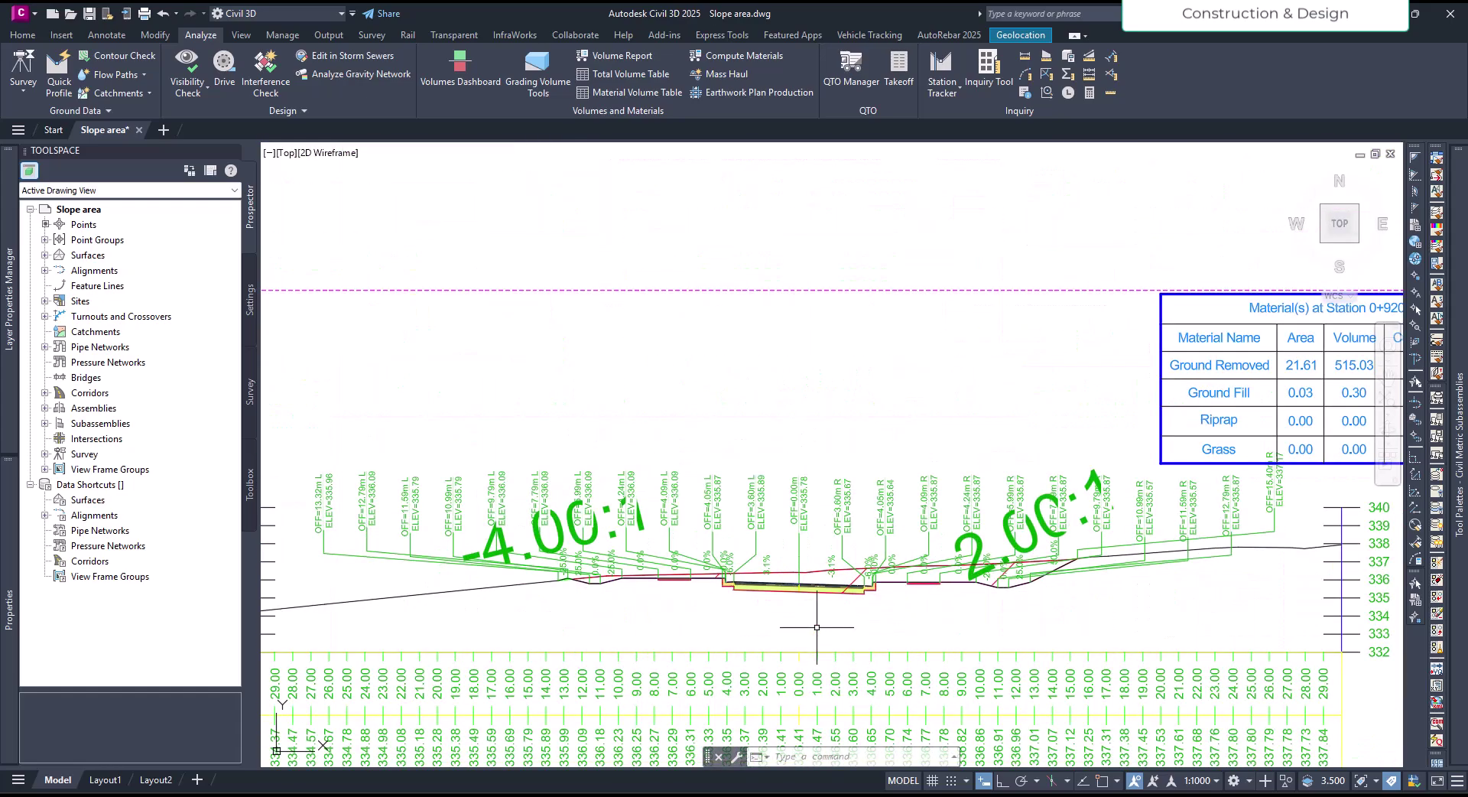
pyautogui.scroll(-5, 901, 568)
pyautogui.scroll(-4, 774, 409)
pyautogui.moveTo(774, 645); pyautogui.dragTo(774, 593, button='middle')
pyautogui.scroll(6, 760, 575)
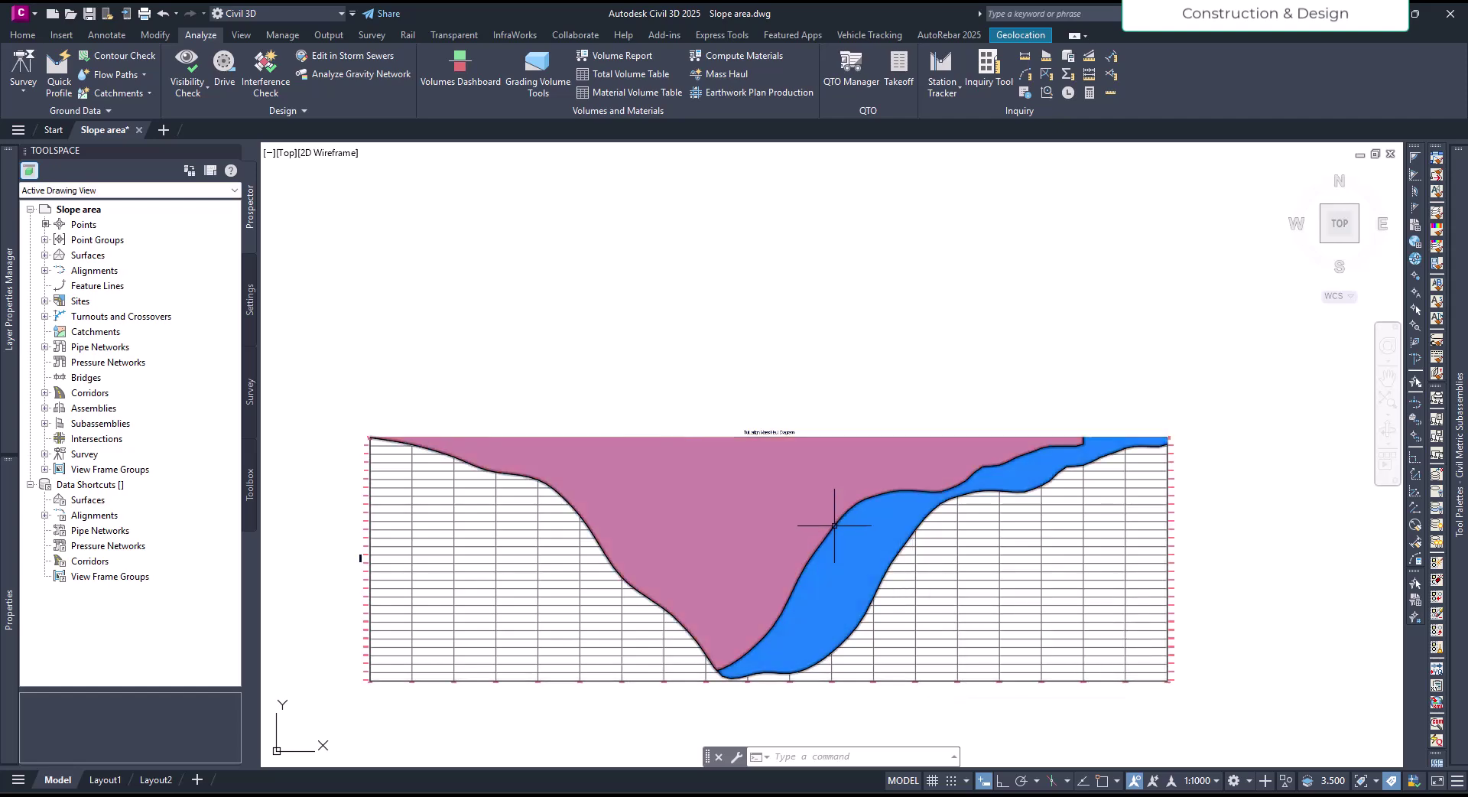
# - Select the mass haul line in the diagram and open its Balancing Options
pyautogui.moveTo(834, 526)
pyautogui.moveTo(624, 394); pyautogui.dragTo(803, 430, button='middle')
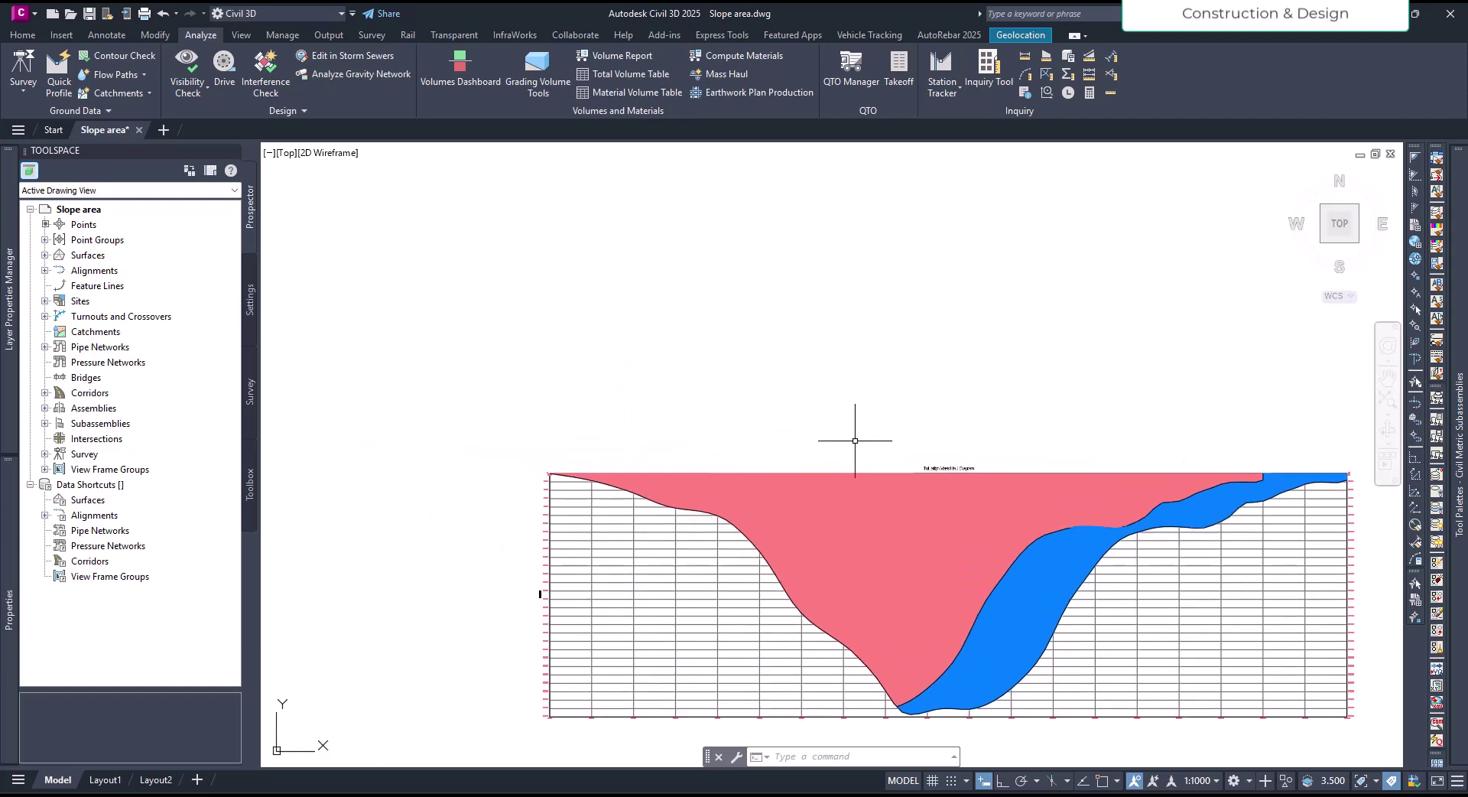
pyautogui.moveTo(855, 440); pyautogui.dragTo(800, 416, button='middle')
pyautogui.moveTo(522, 463); pyautogui.dragTo(650, 443, button='middle')
pyautogui.click(606, 450)
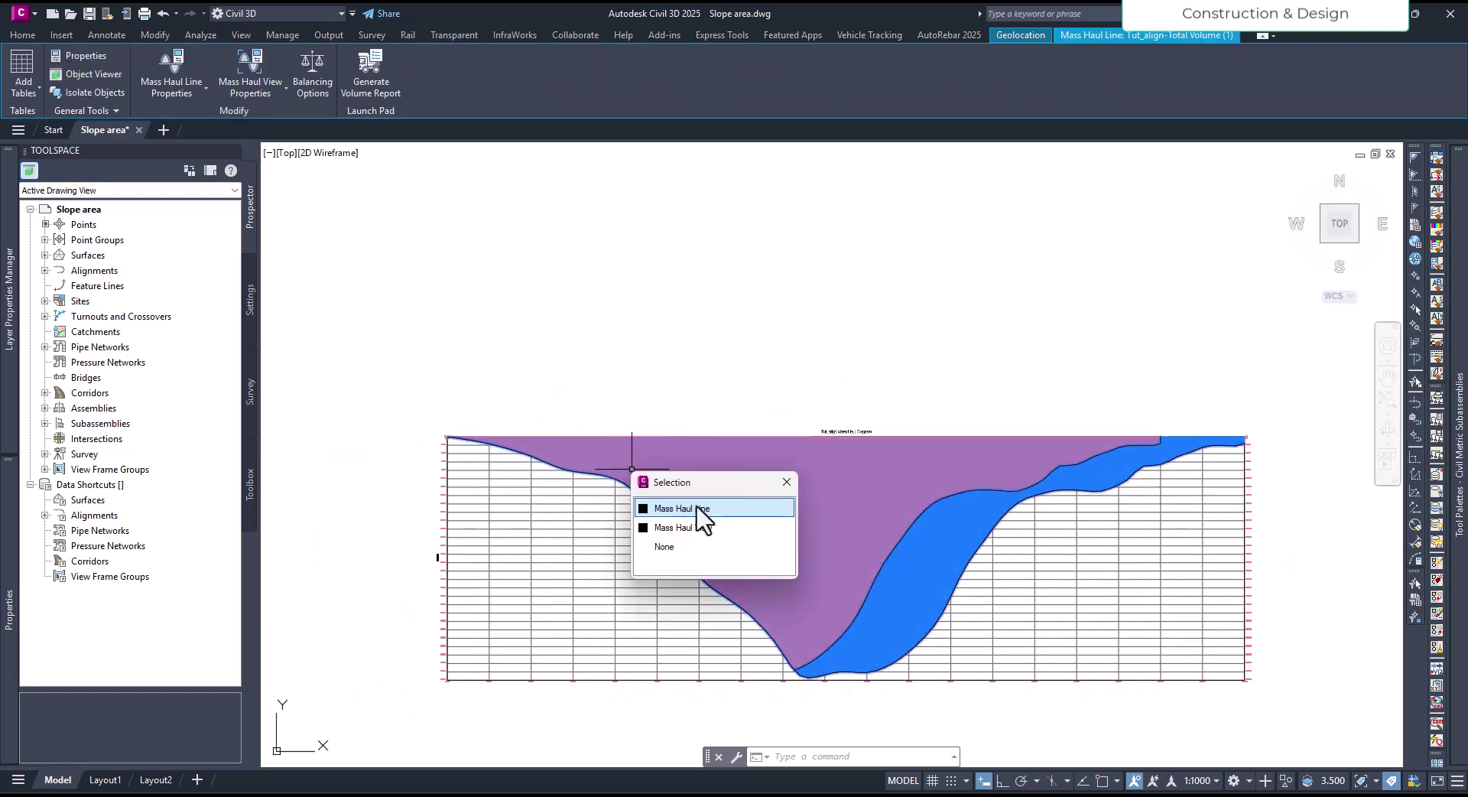
pyautogui.click(673, 504)
pyautogui.moveTo(637, 579); pyautogui.dragTo(706, 573, button='middle')
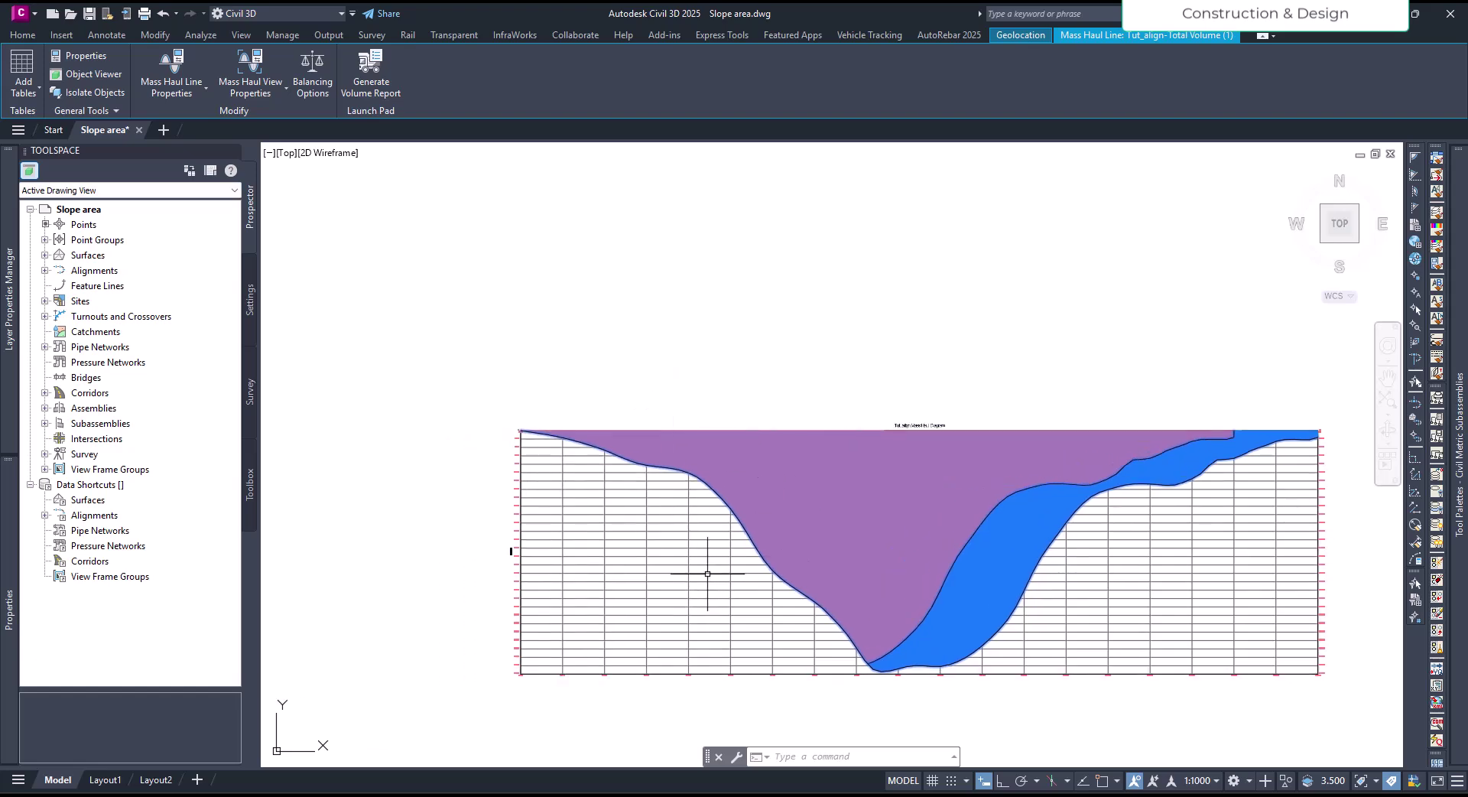
pyautogui.click(307, 70)
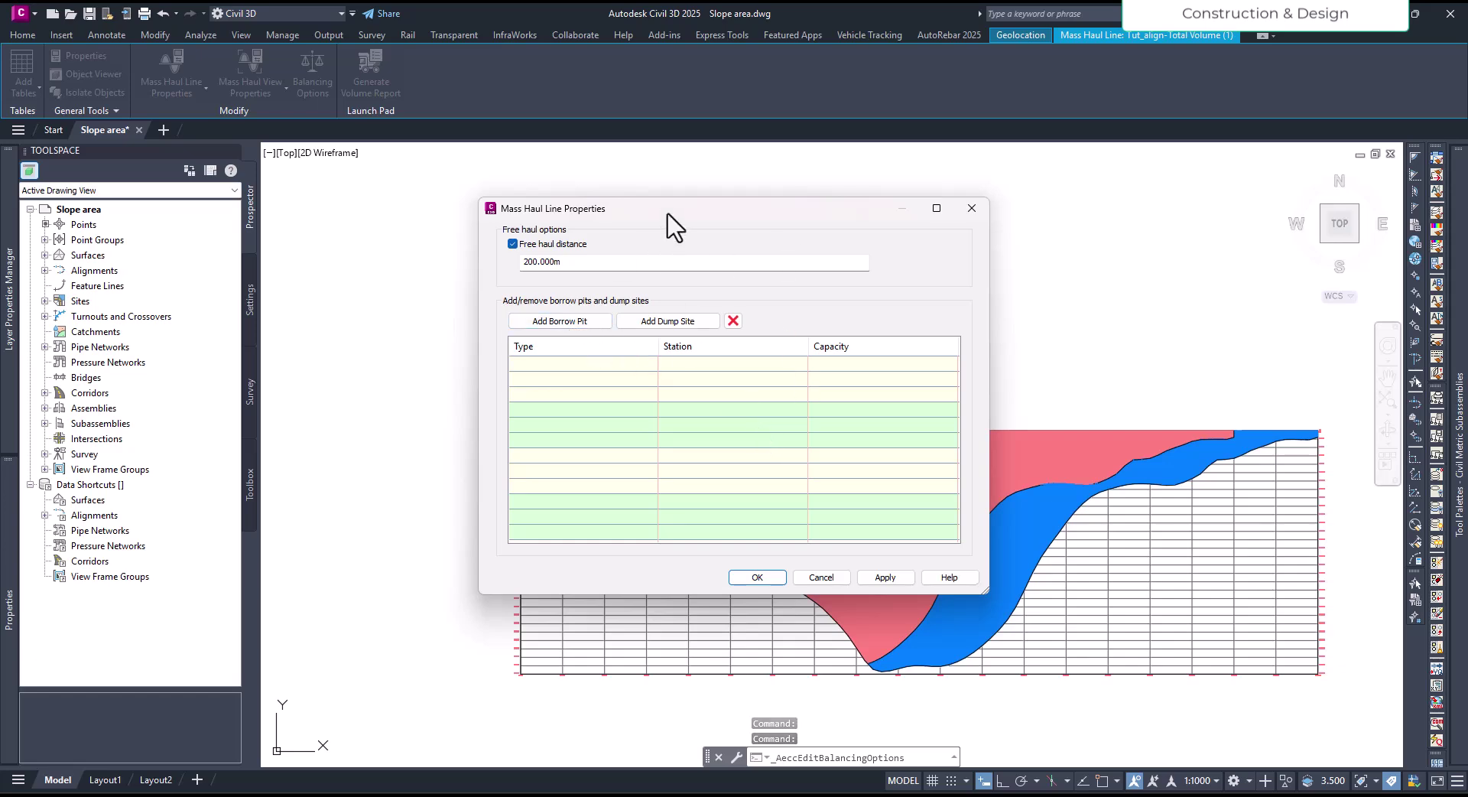
# - Add a Borrow Pit at station 0+500.00 with 30000.00 Cu. M. capacity and apply it
pyautogui.moveTo(672, 215); pyautogui.dragTo(992, 219)
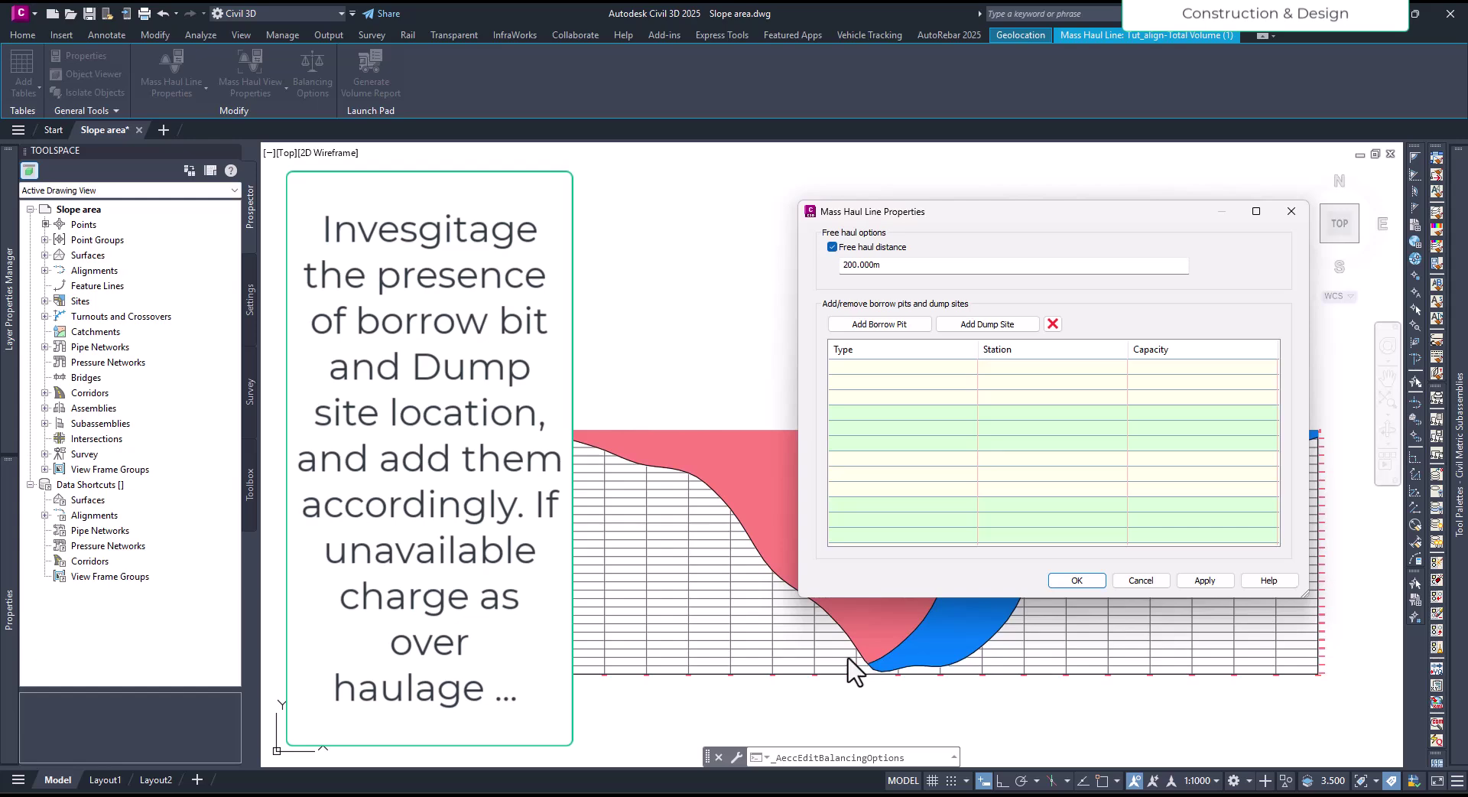
pyautogui.click(880, 324)
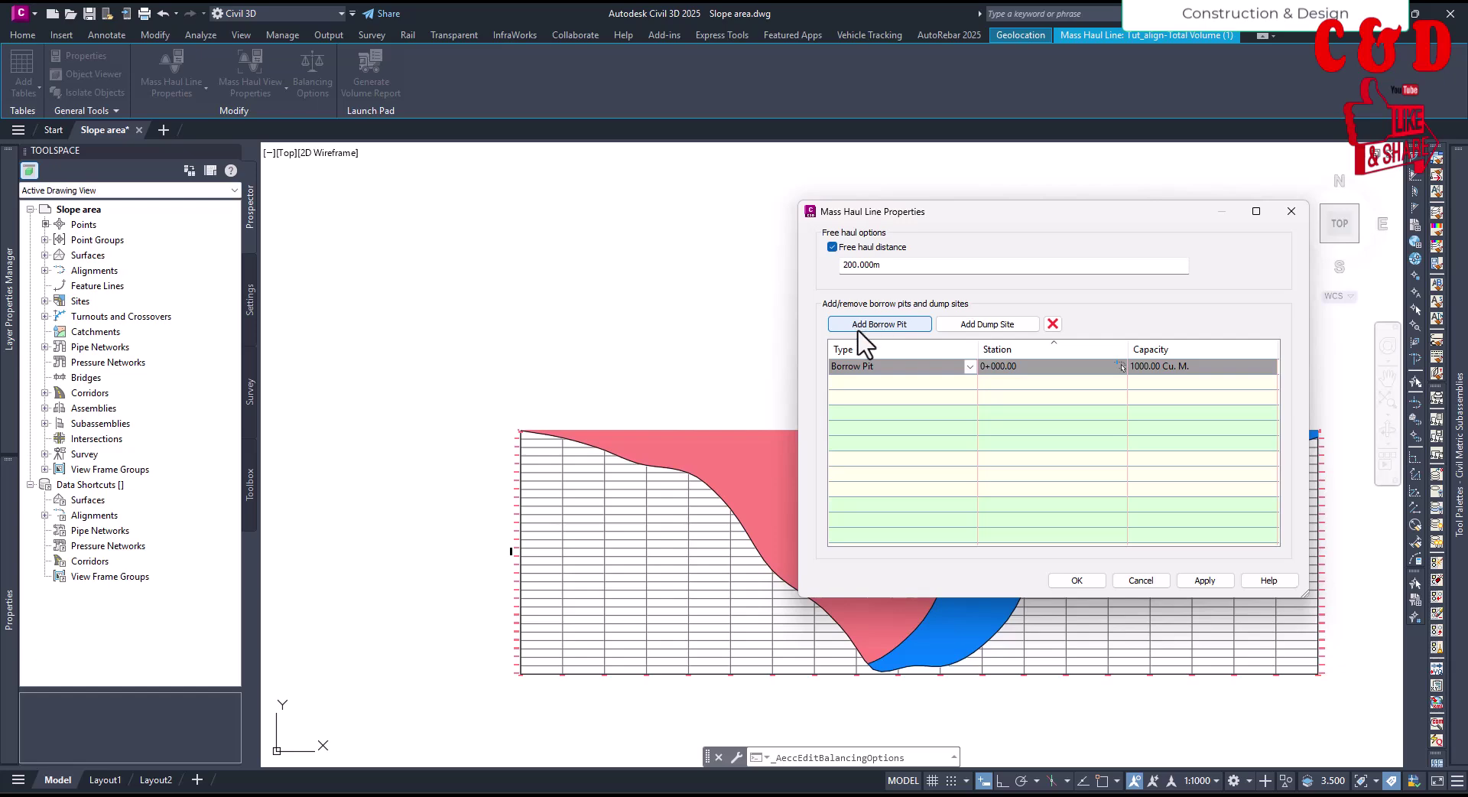
pyautogui.click(965, 367)
pyautogui.click(889, 368)
pyautogui.click(859, 367)
pyautogui.click(859, 367)
pyautogui.click(1013, 367)
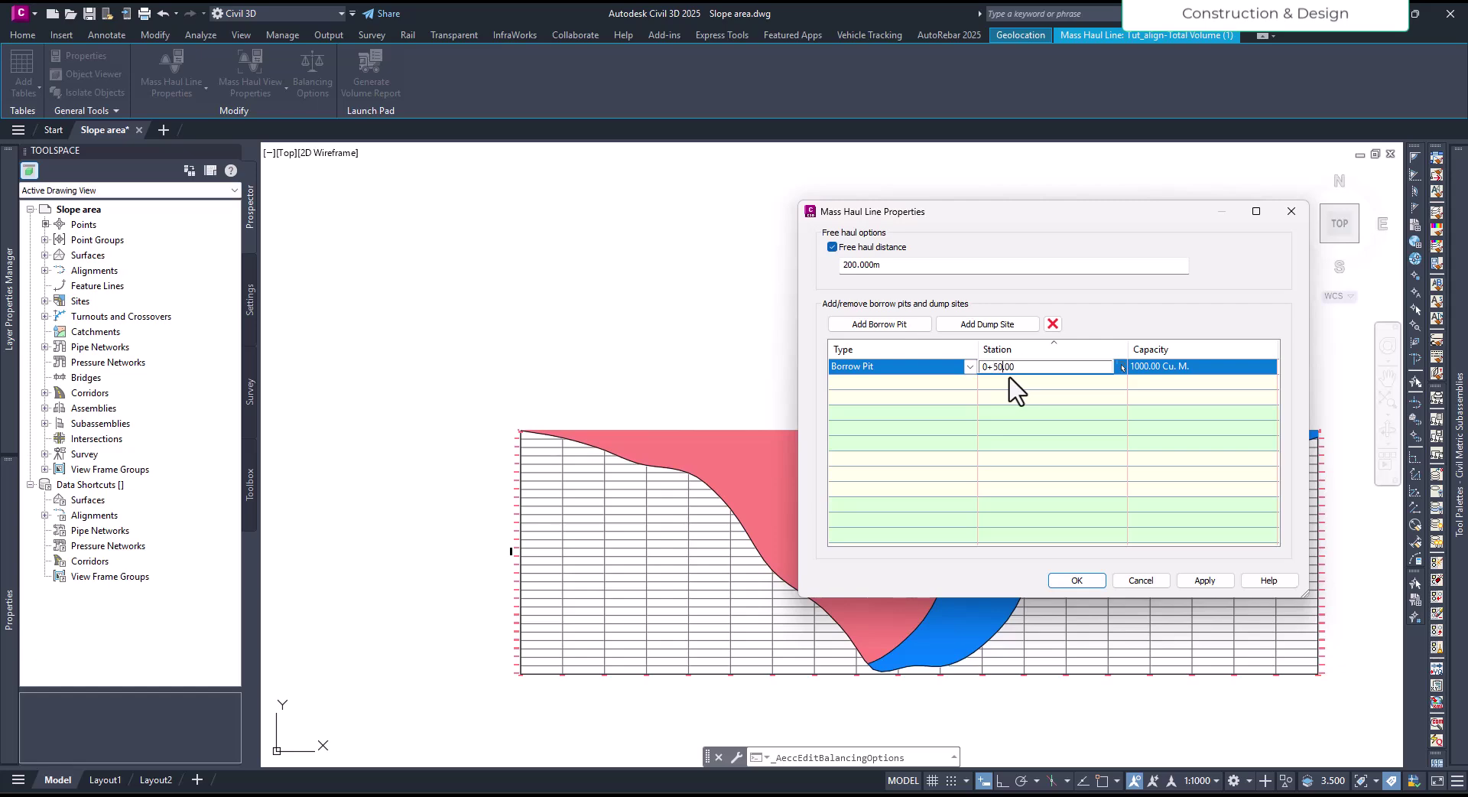
pyautogui.click(1164, 366)
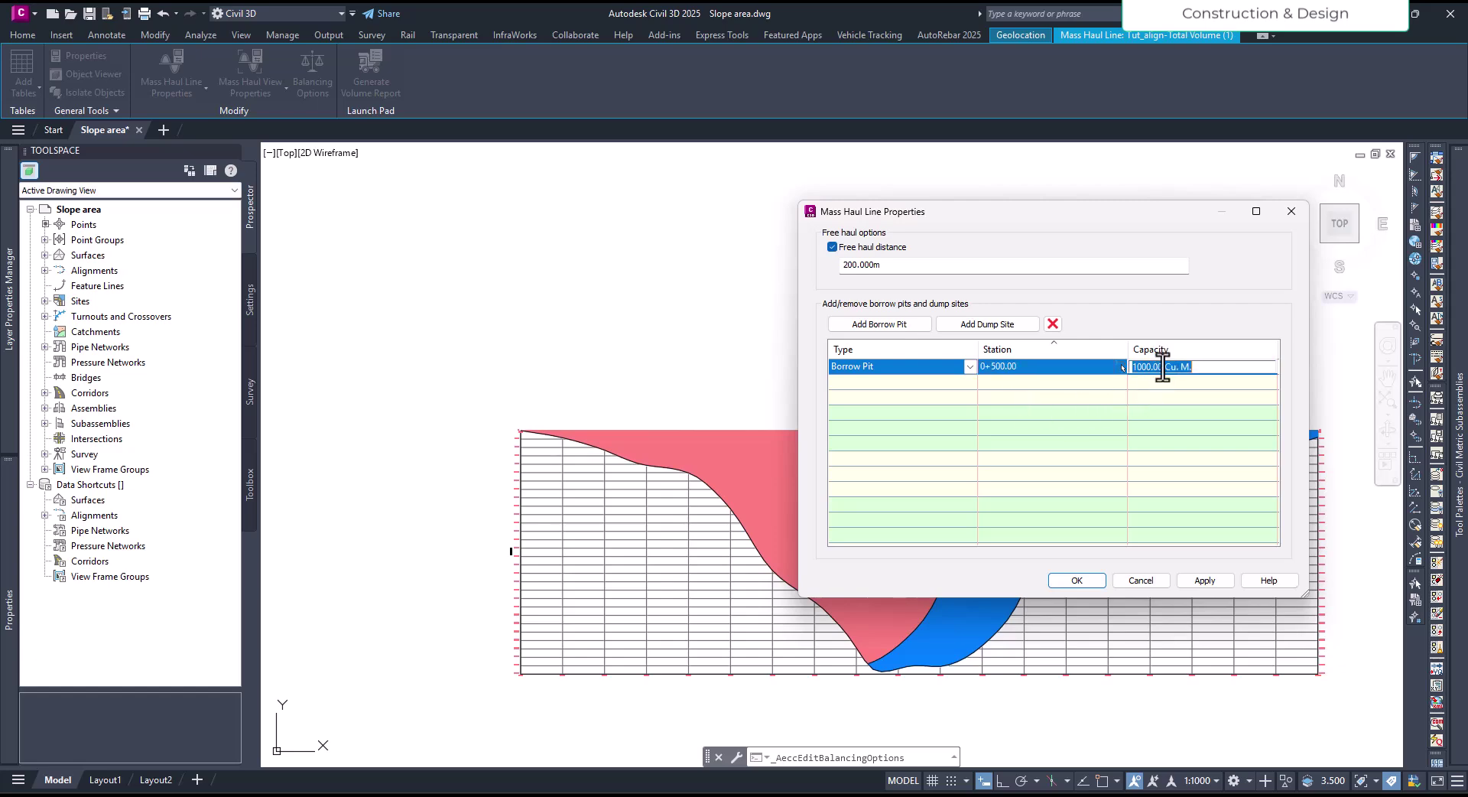
pyautogui.click(1137, 367)
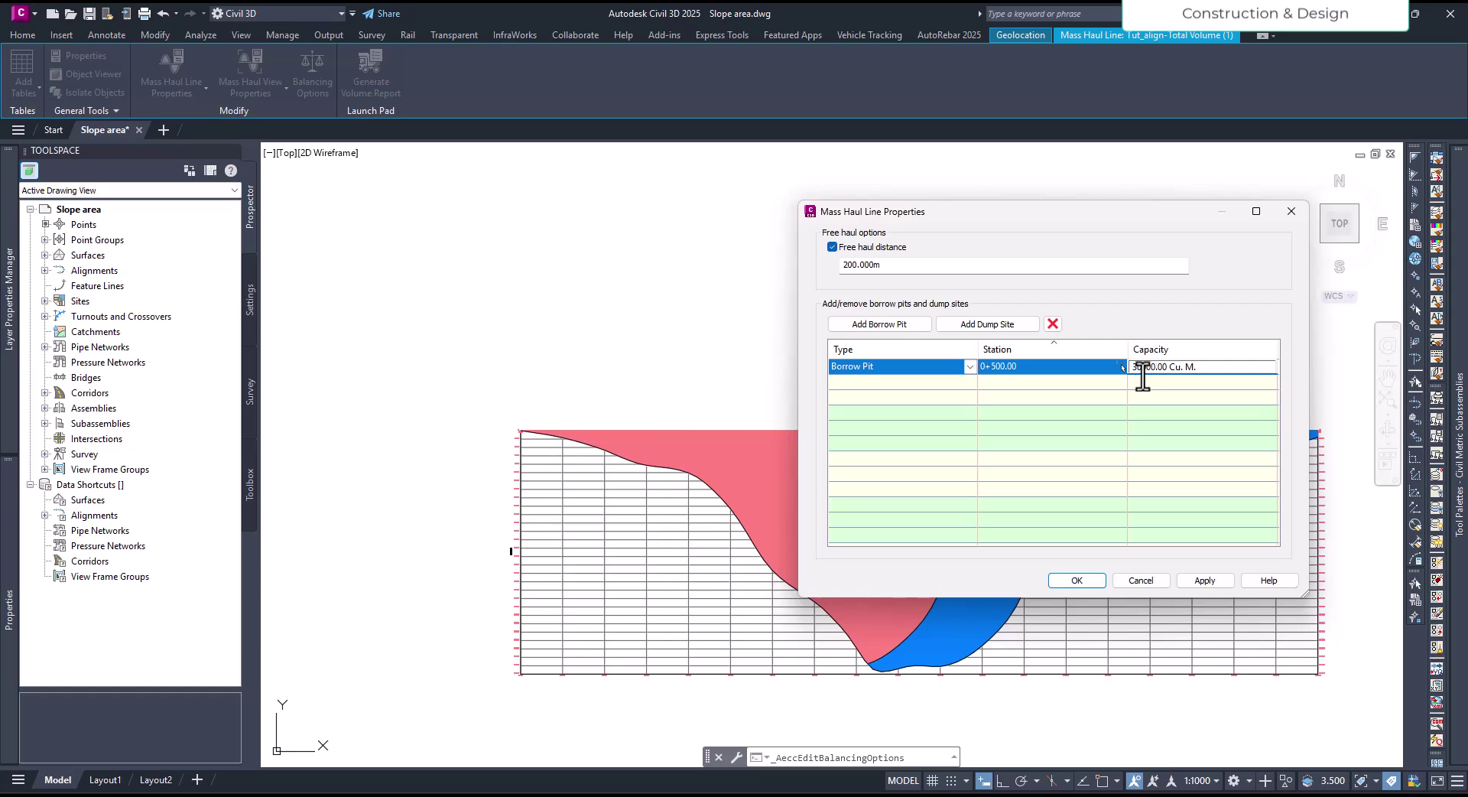
pyautogui.click(1206, 582)
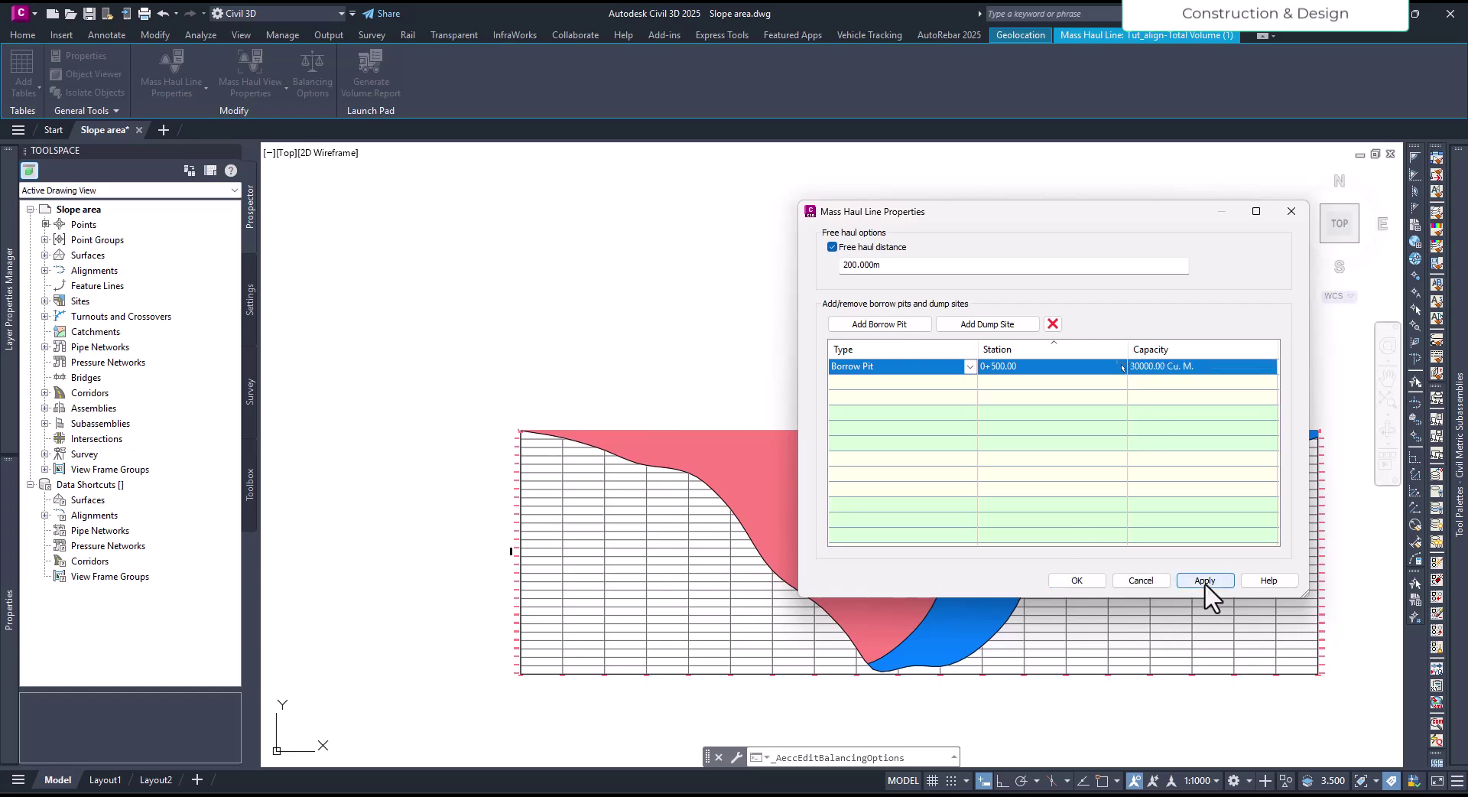
pyautogui.click(1090, 580)
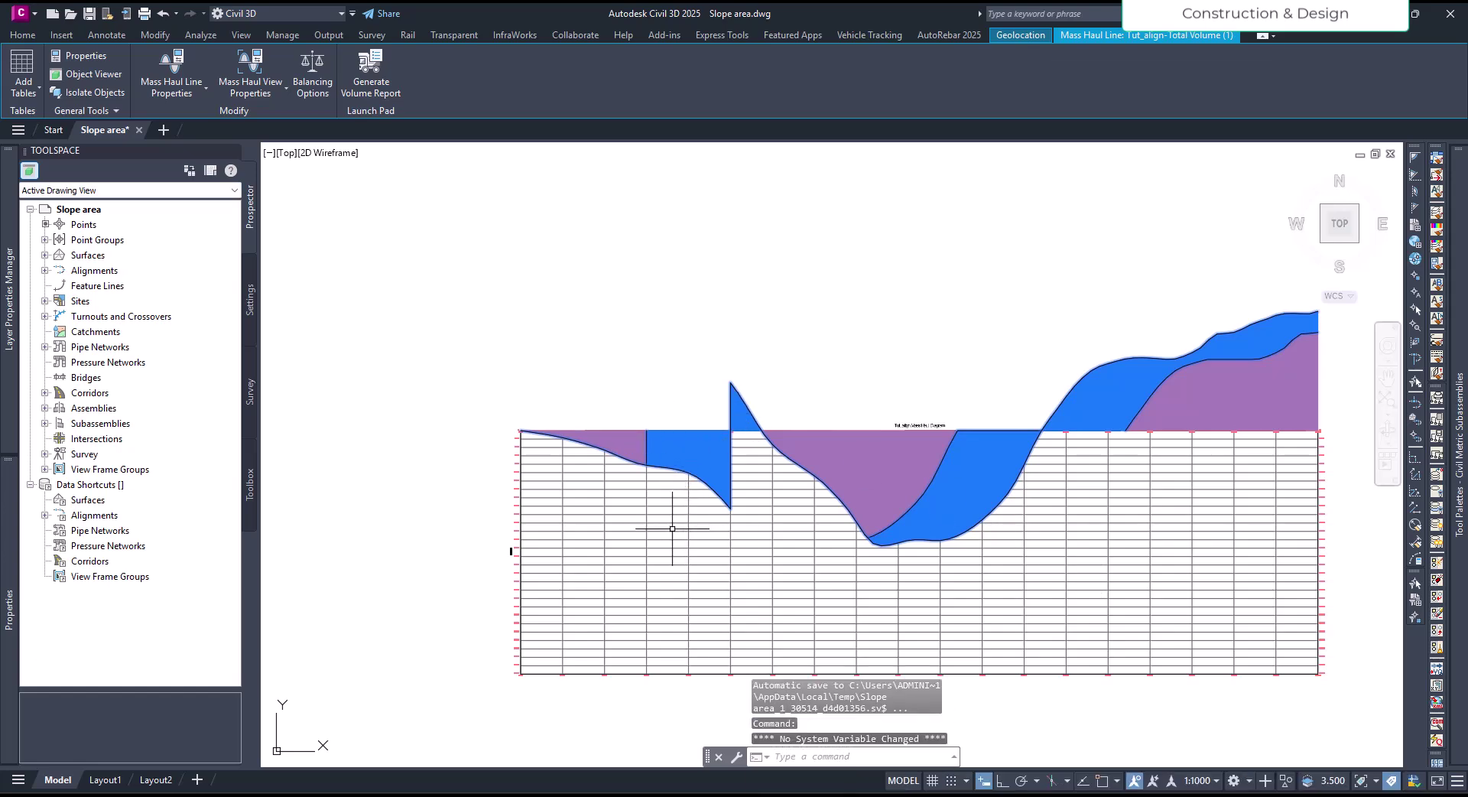
pyautogui.press('Escape')
pyautogui.scroll(8, 617, 637)
pyautogui.scroll(-3, 1107, 672)
pyautogui.scroll(-10, 828, 659)
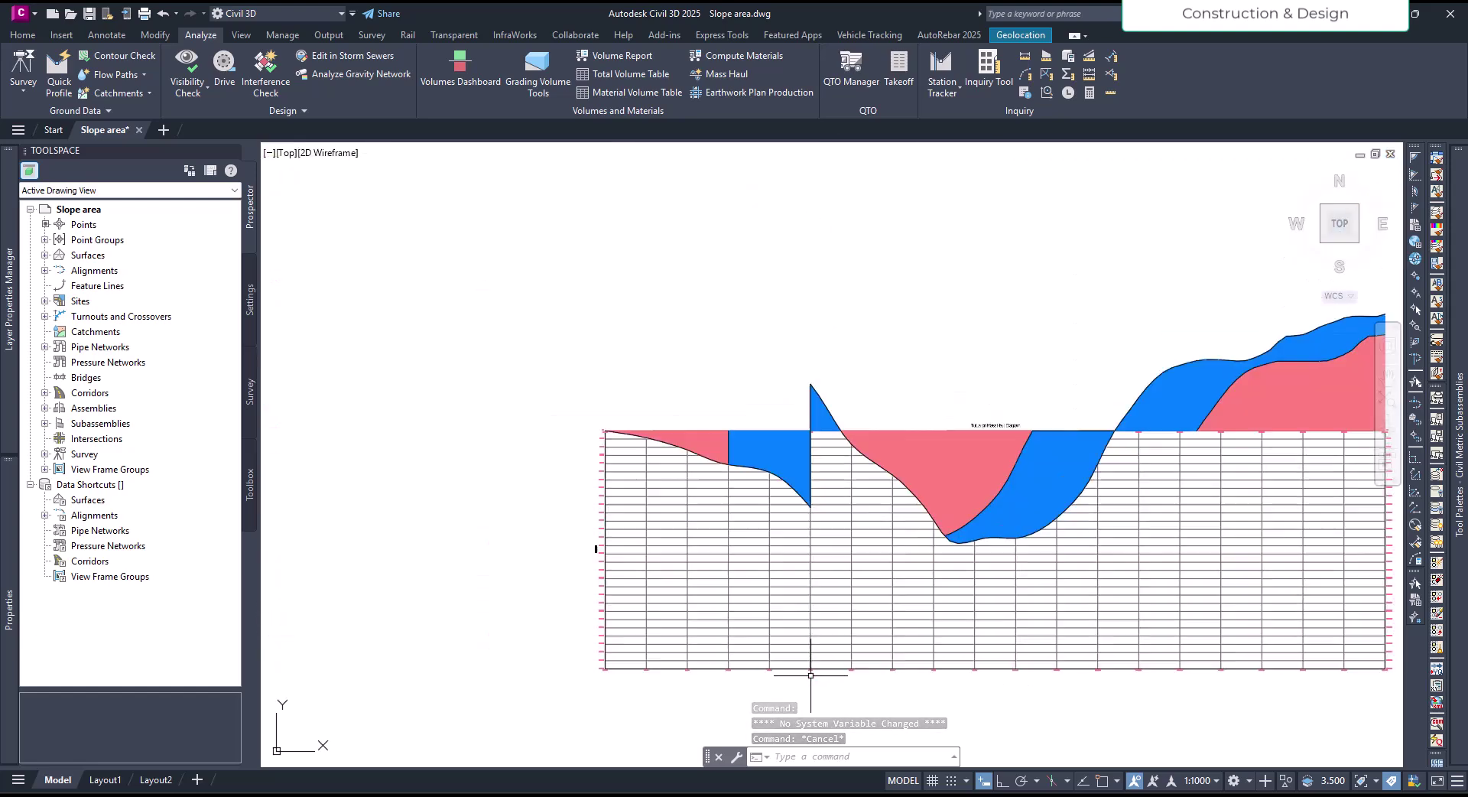
pyautogui.scroll(4, 813, 431)
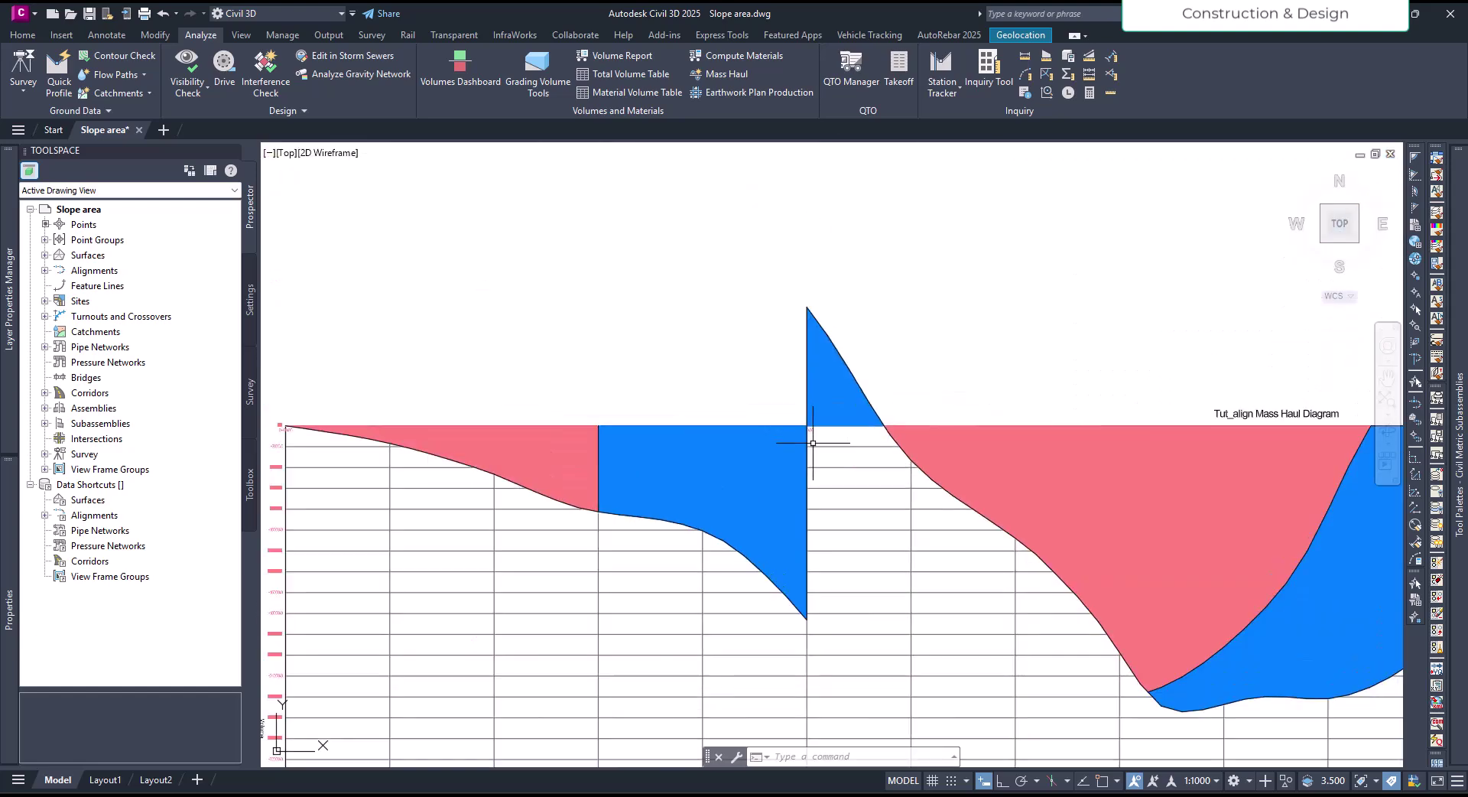
pyautogui.moveTo(825, 503)
pyautogui.mouseDown(button='middle')
pyautogui.moveTo(820, 482)
pyautogui.moveTo(842, 485)
pyautogui.mouseUp(button='middle')
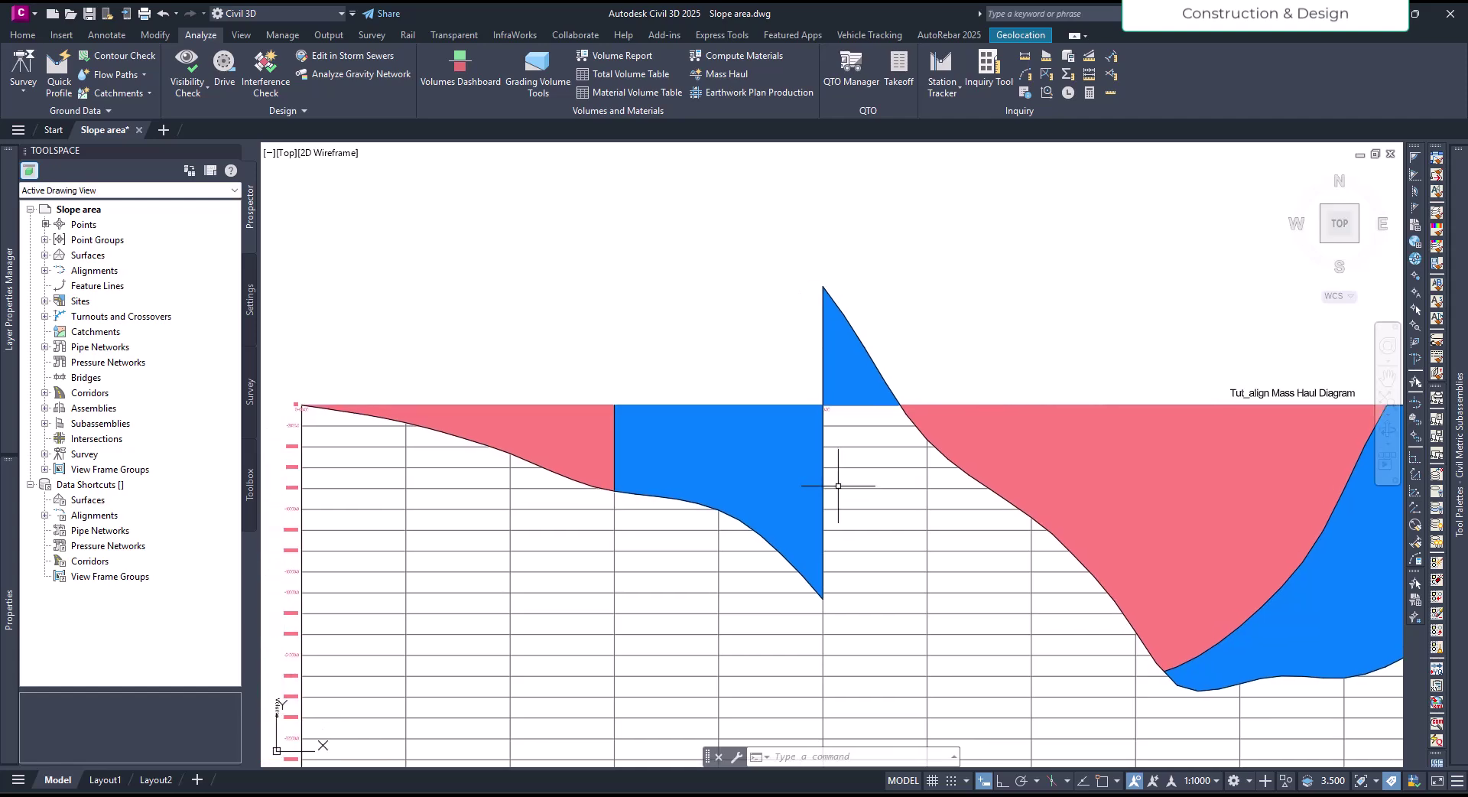
pyautogui.moveTo(831, 540); pyautogui.dragTo(806, 328, button='middle')
pyautogui.scroll(-3, 796, 459)
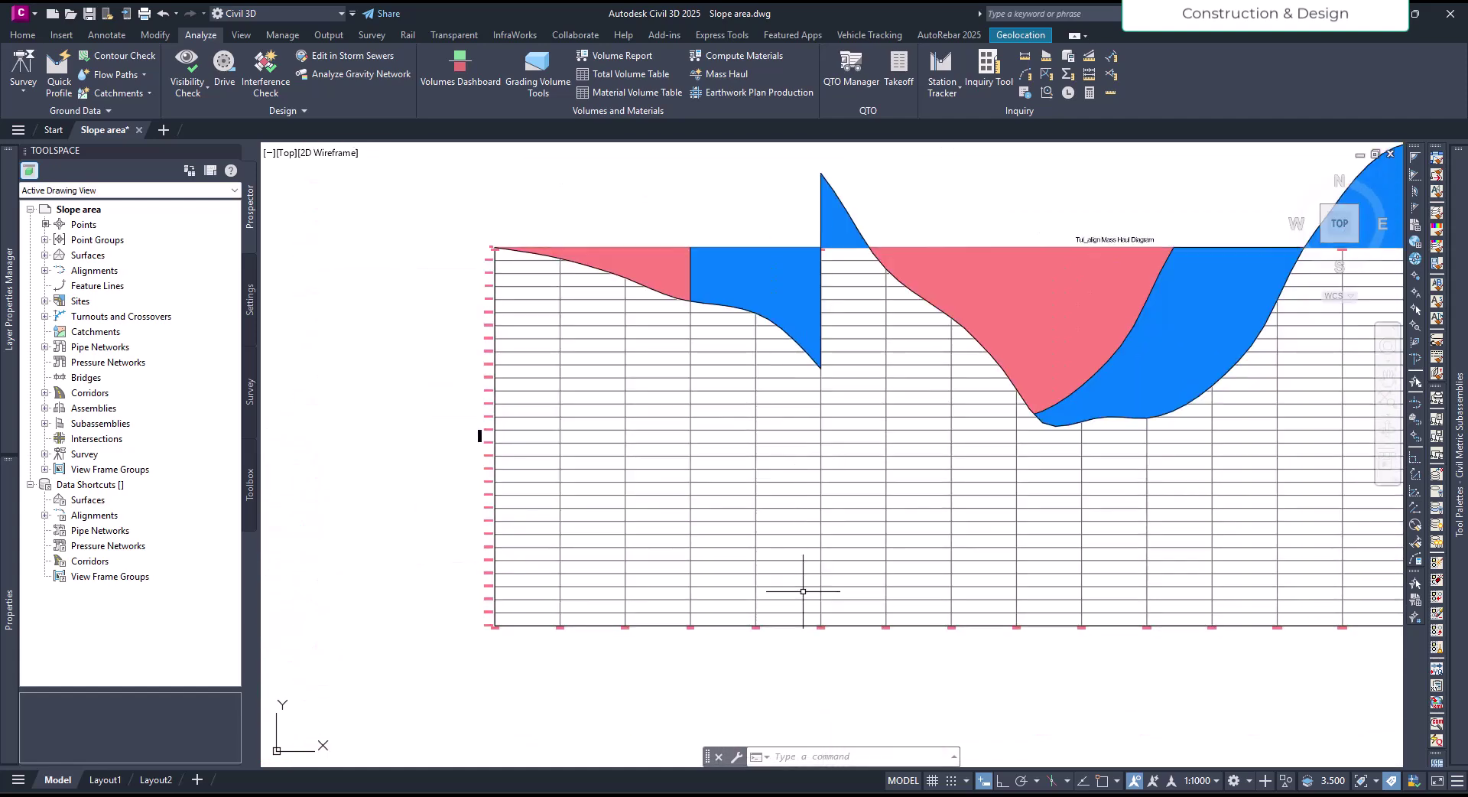
pyautogui.scroll(5, 782, 637)
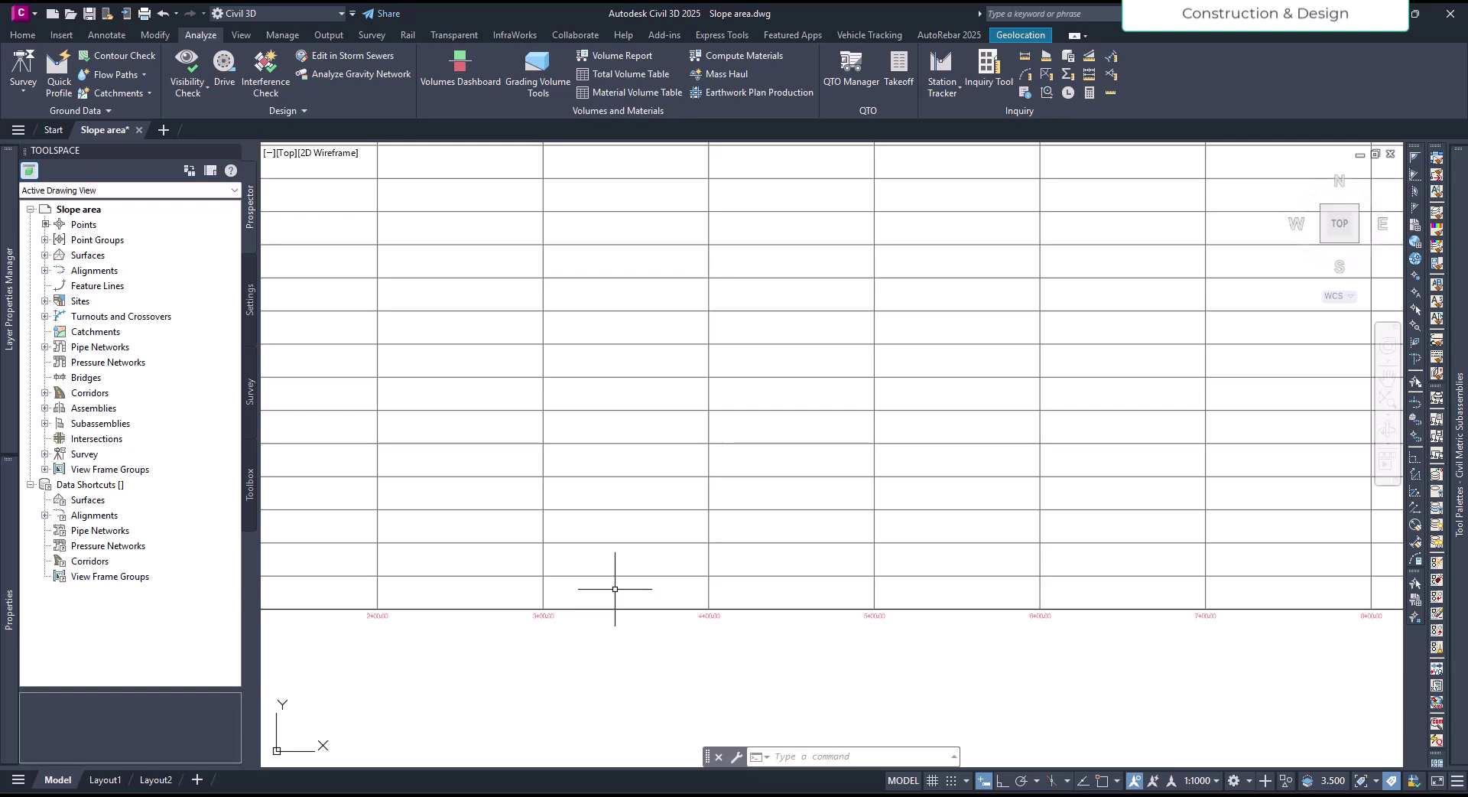
pyautogui.scroll(-2, 765, 669)
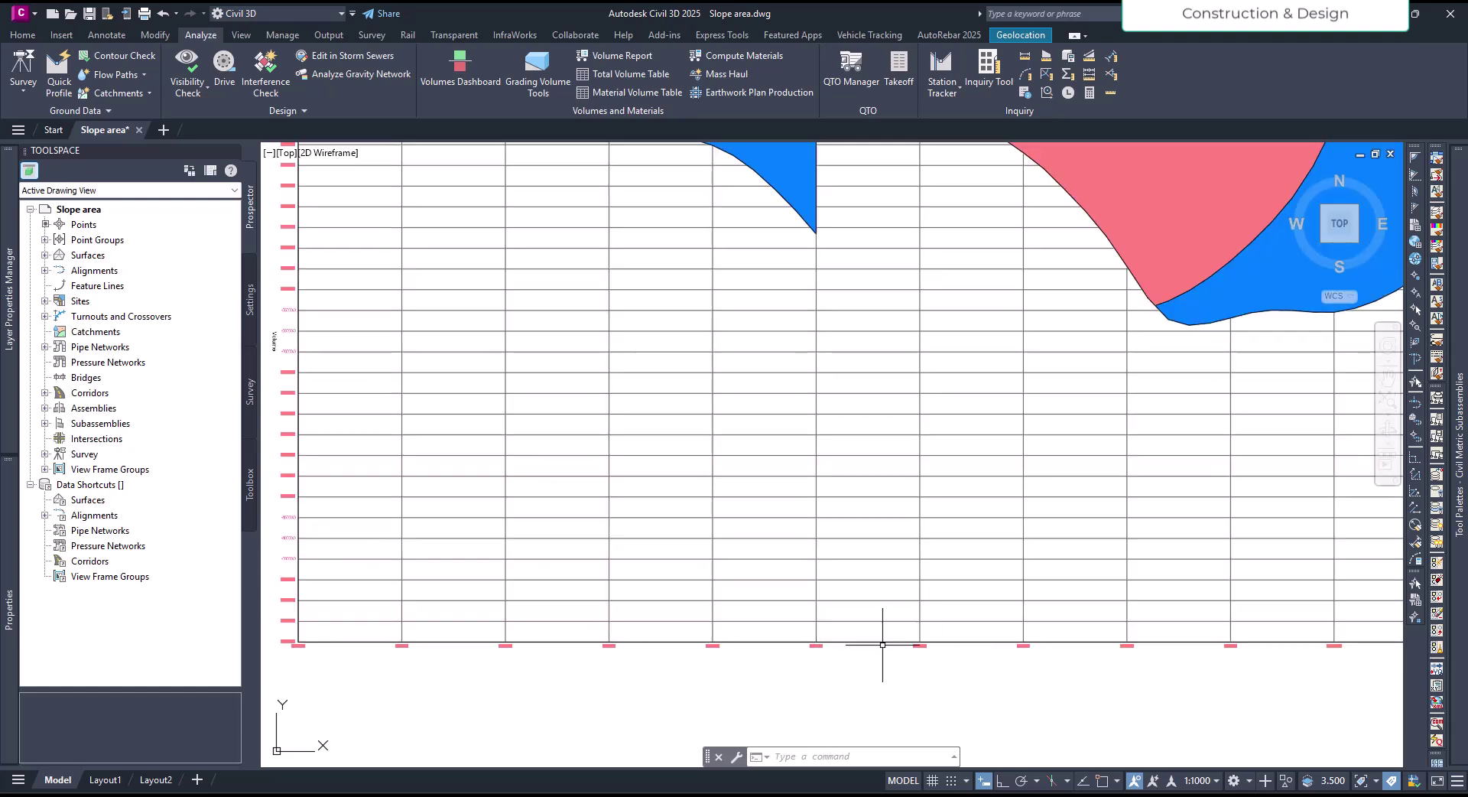
pyautogui.scroll(3, 987, 651)
pyautogui.scroll(-5, 940, 692)
pyautogui.moveTo(900, 439); pyautogui.dragTo(880, 557, button='middle')
pyautogui.scroll(2, 880, 556)
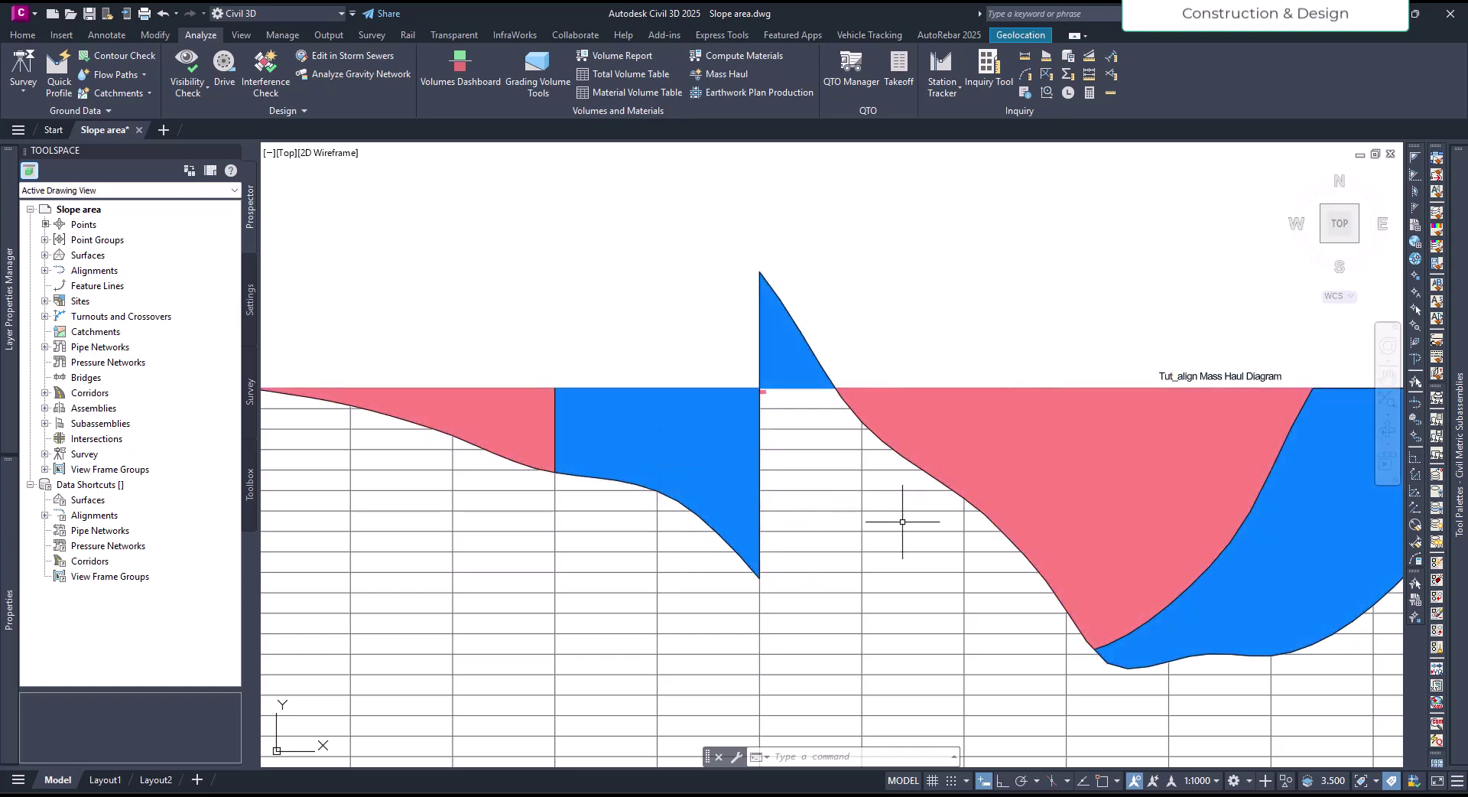
pyautogui.scroll(-3, 878, 517)
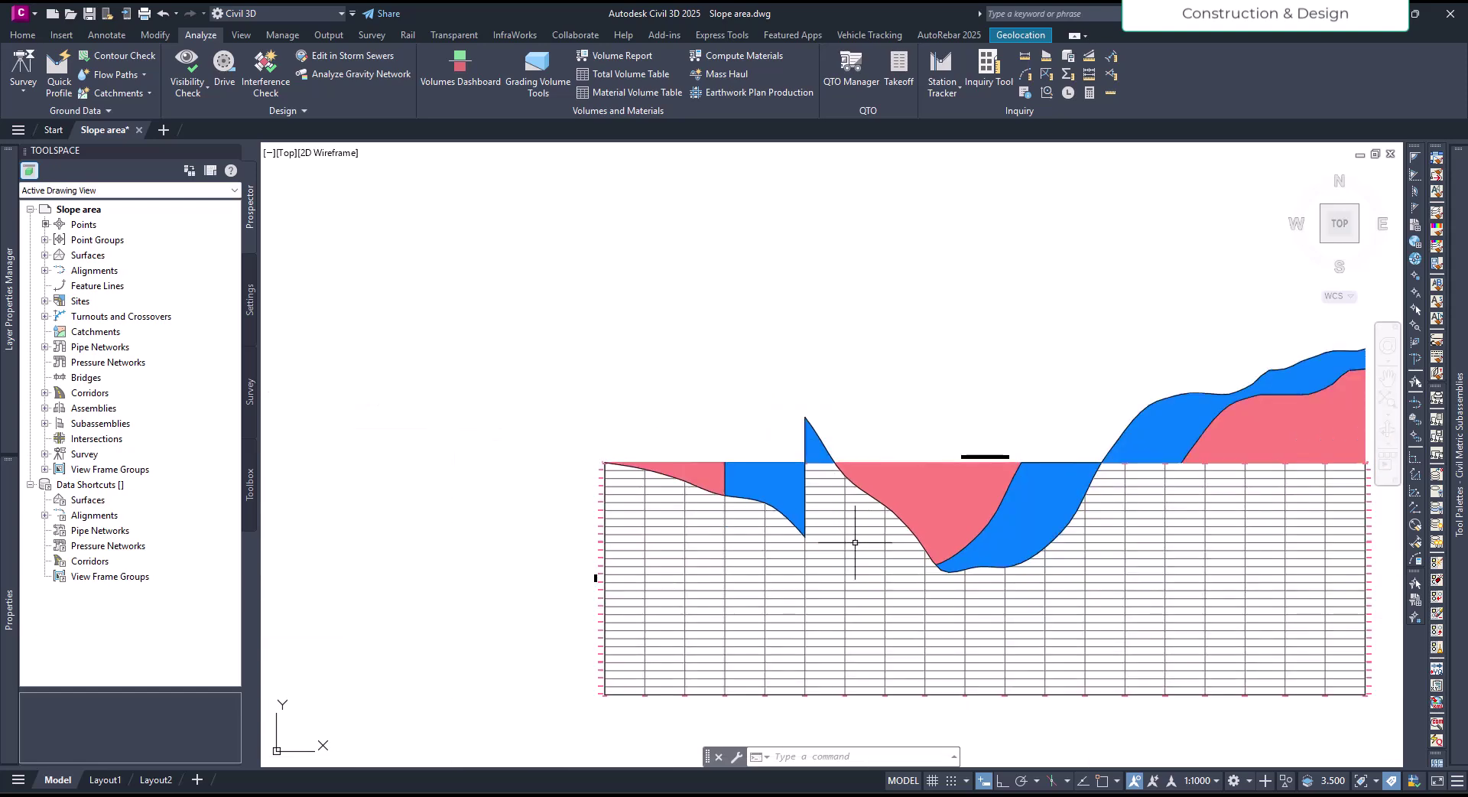
pyautogui.scroll(3, 842, 518)
pyautogui.moveTo(858, 616); pyautogui.dragTo(1013, 583, button='middle')
pyautogui.scroll(-2, 1154, 591)
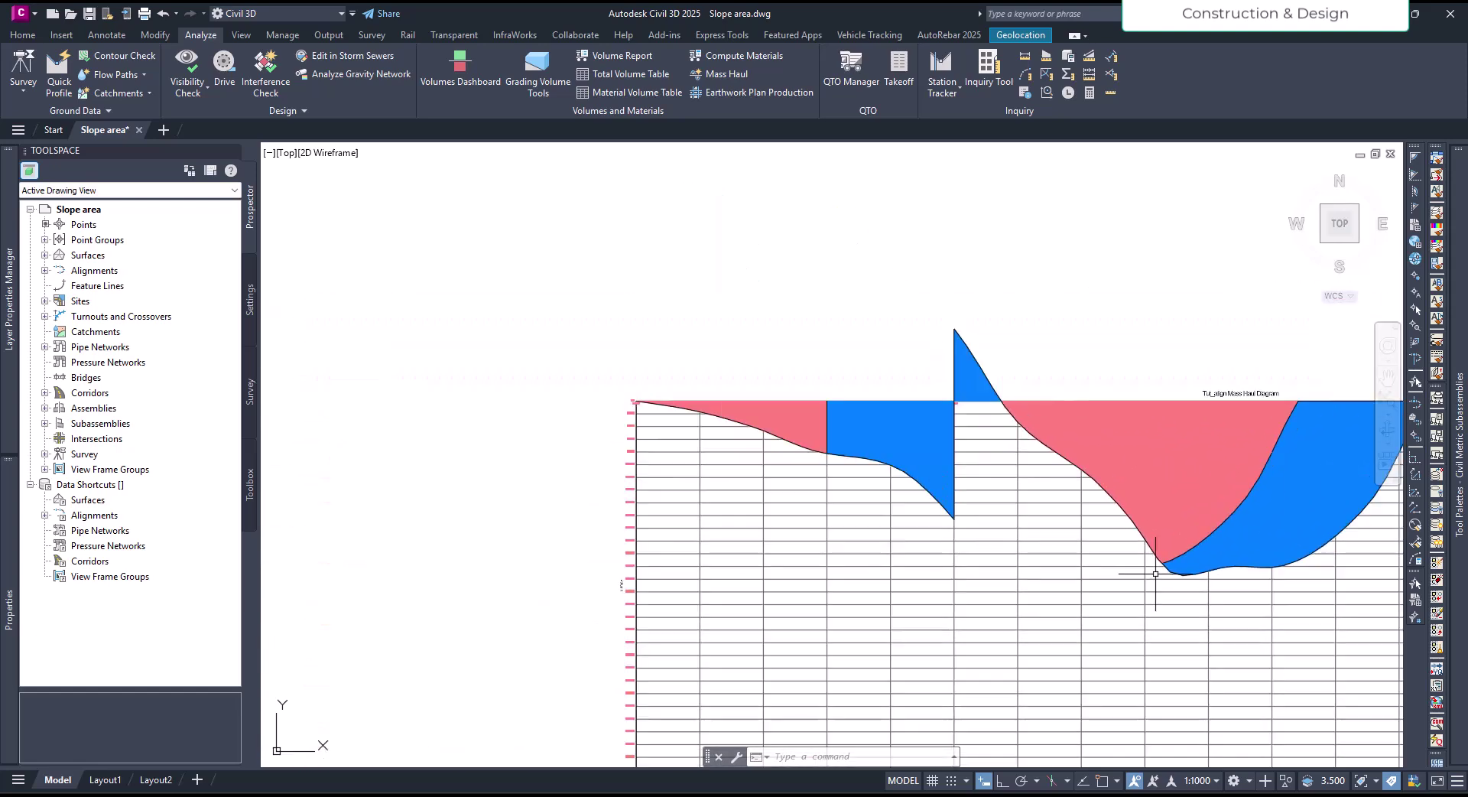
pyautogui.scroll(5, 643, 564)
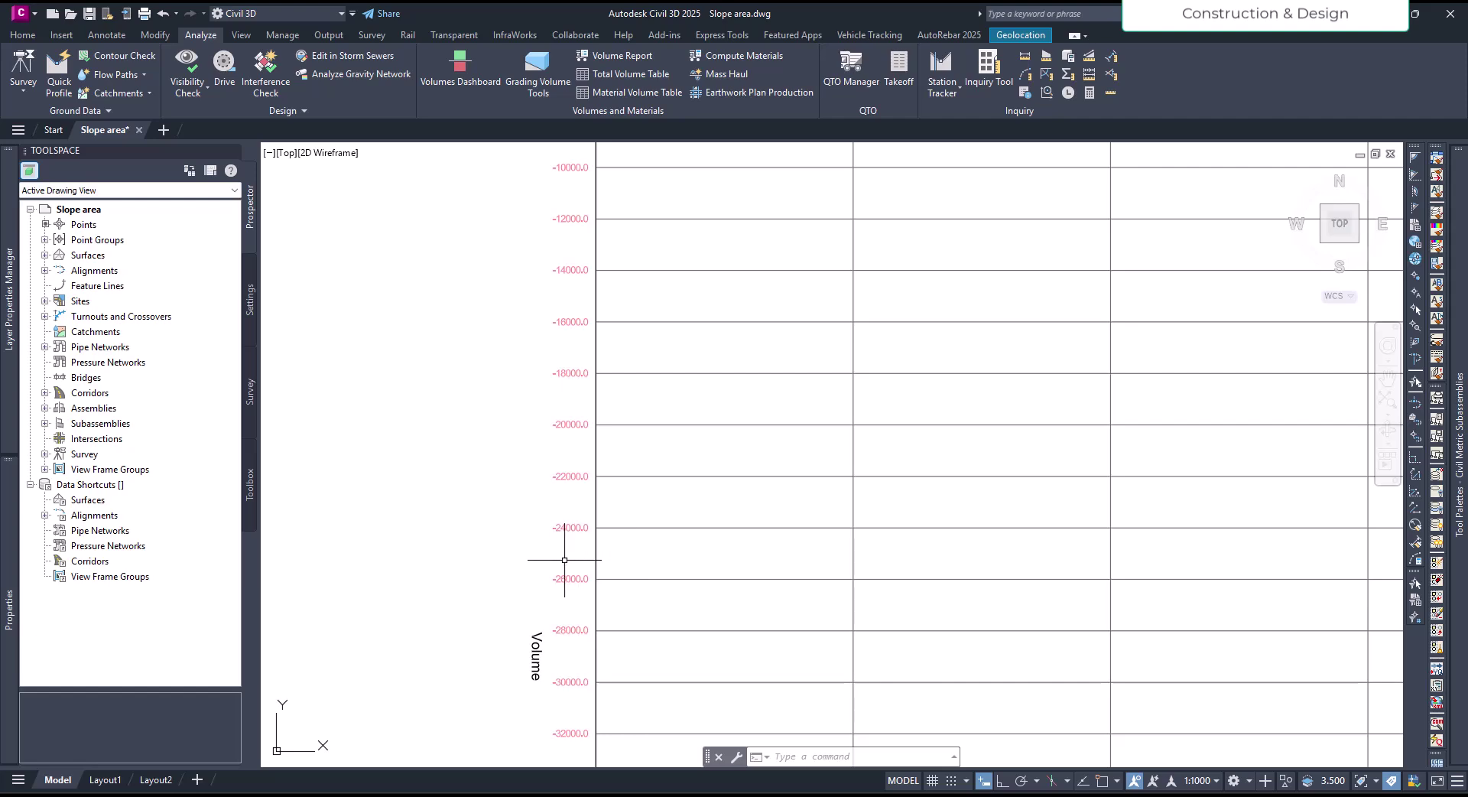
pyautogui.scroll(-5, 569, 582)
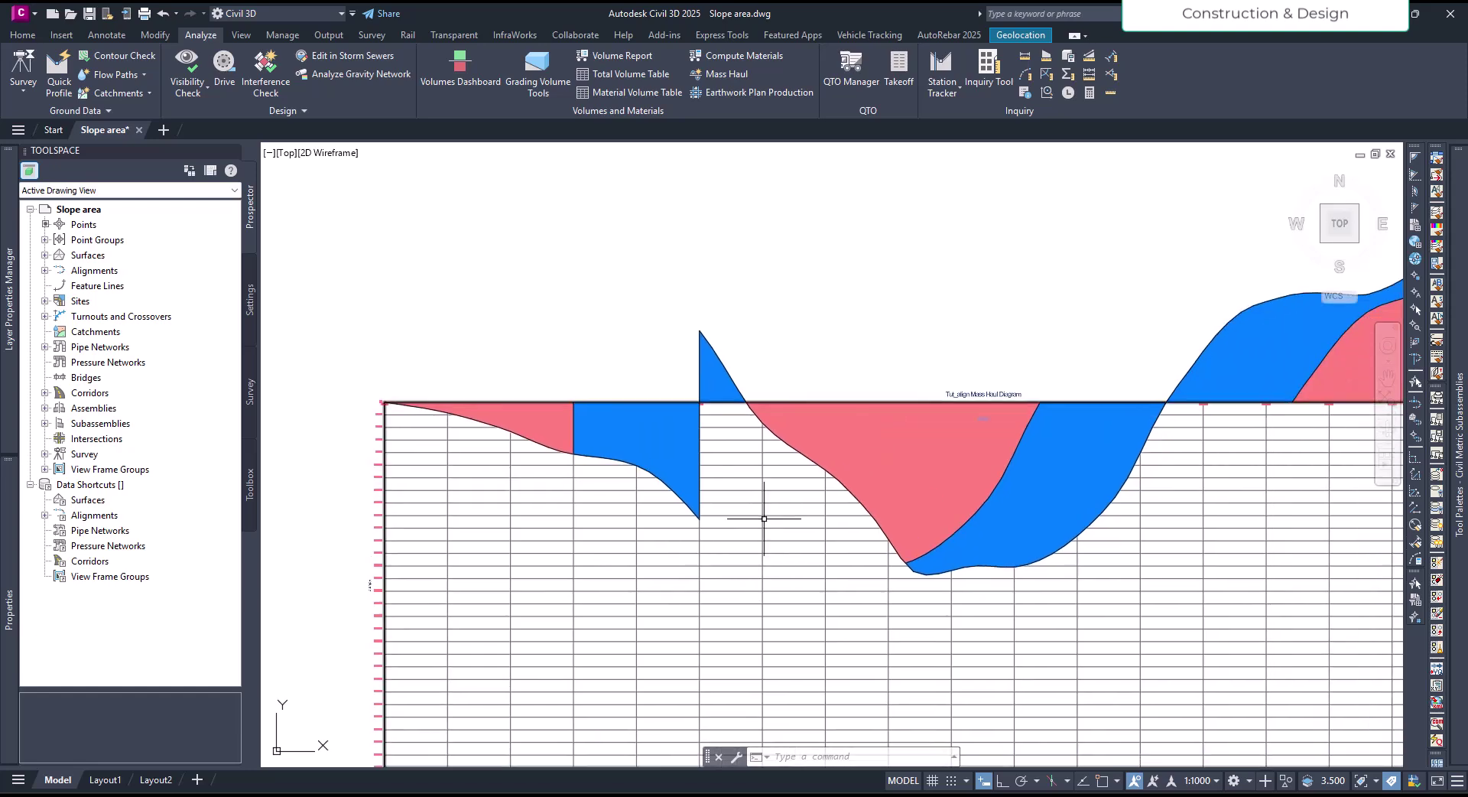
pyautogui.scroll(-2, 880, 535)
pyautogui.moveTo(1039, 531); pyautogui.dragTo(903, 549, button='middle')
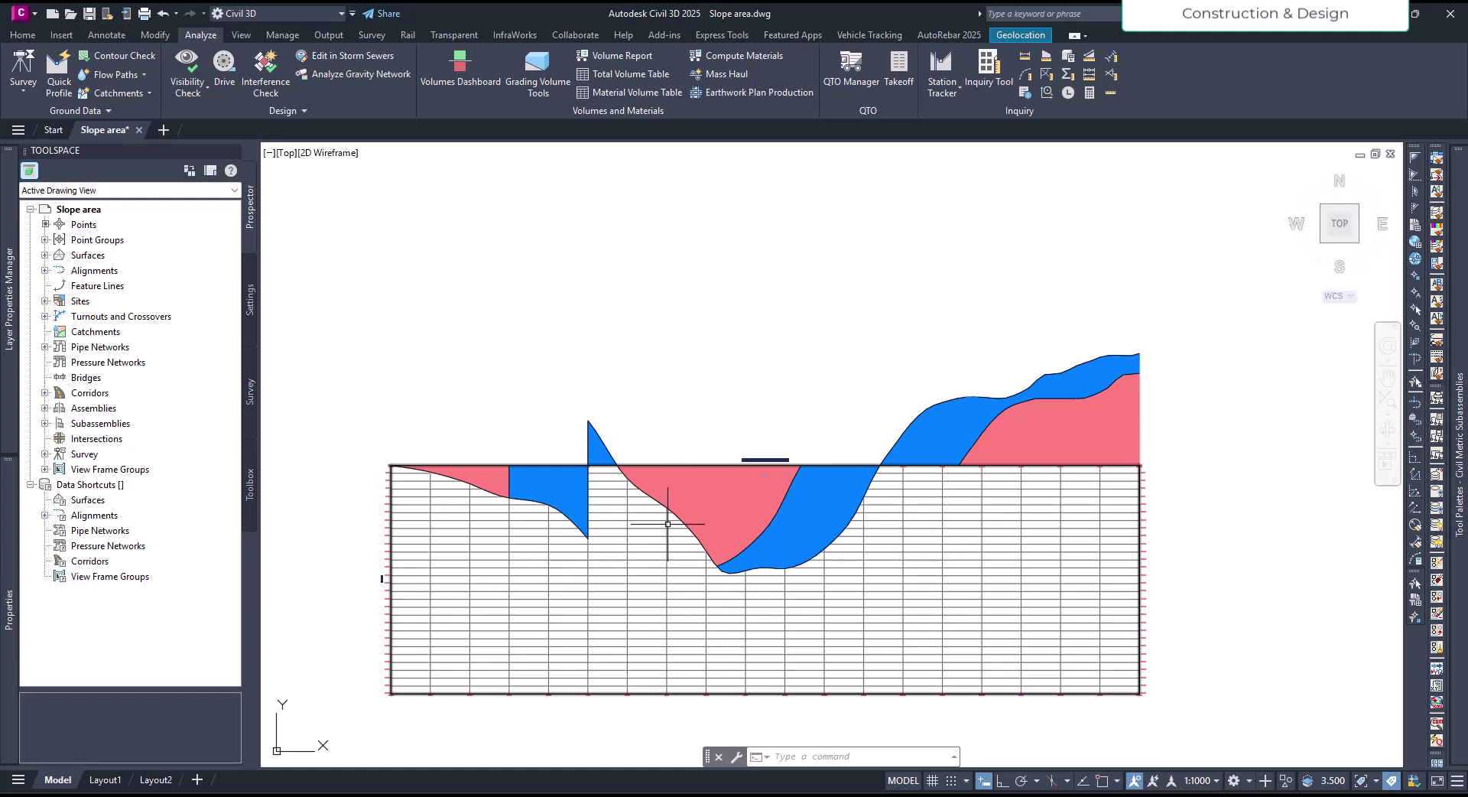
pyautogui.scroll(2, 1017, 475)
pyautogui.scroll(-2, 1044, 531)
pyautogui.scroll(5, 1058, 505)
pyautogui.scroll(-5, 884, 443)
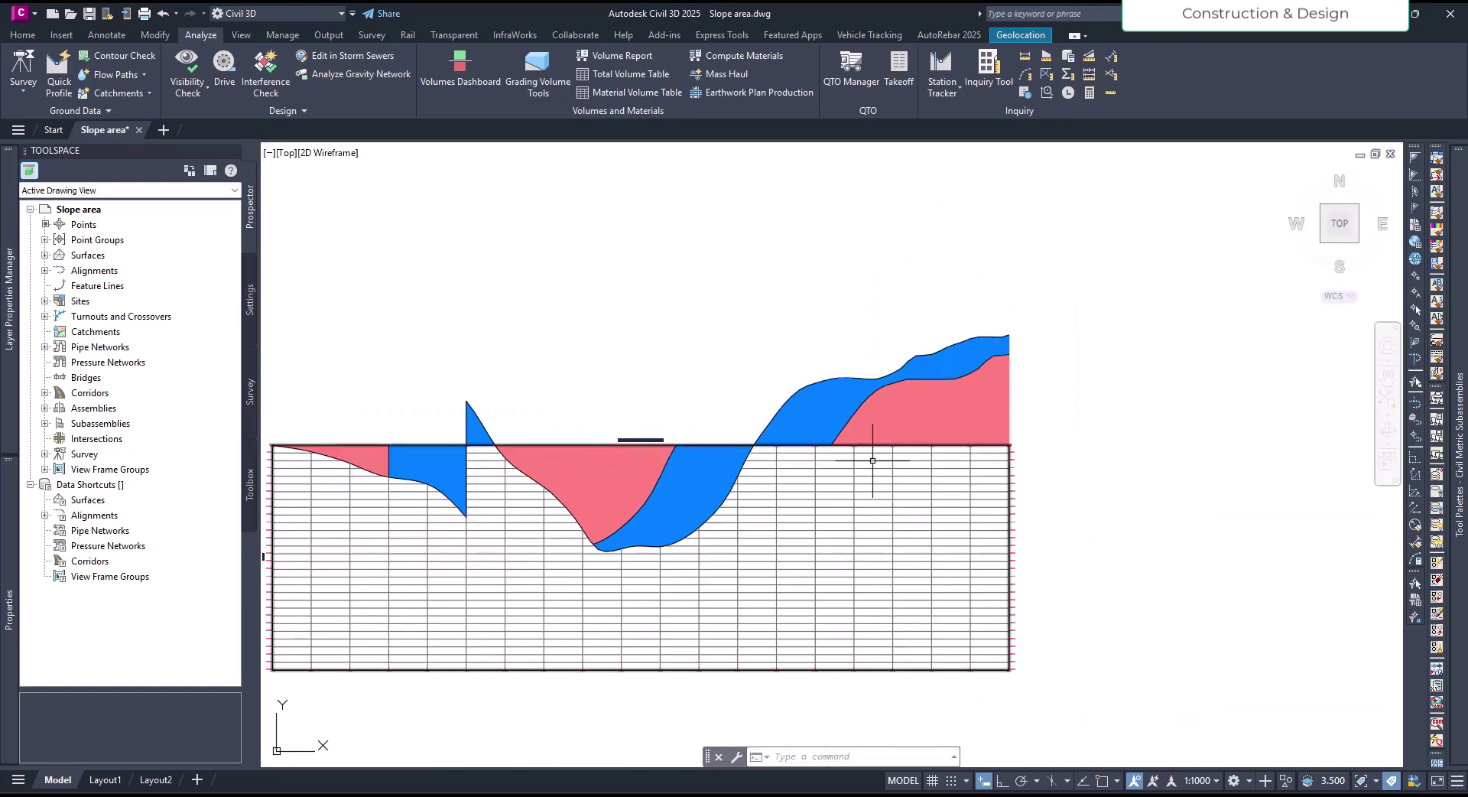
pyautogui.scroll(6, 894, 458)
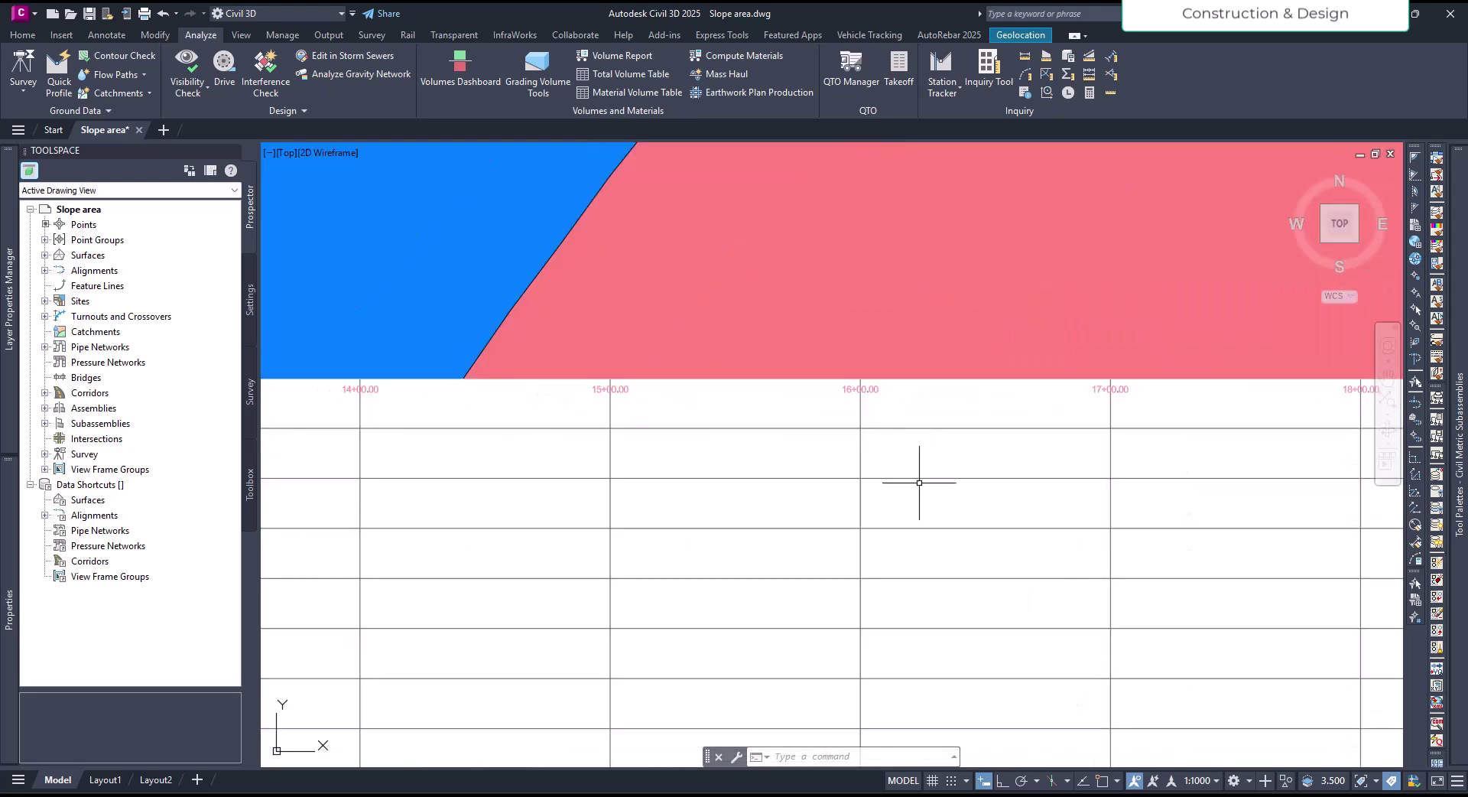
pyautogui.scroll(-6, 908, 472)
pyautogui.scroll(-1, 908, 563)
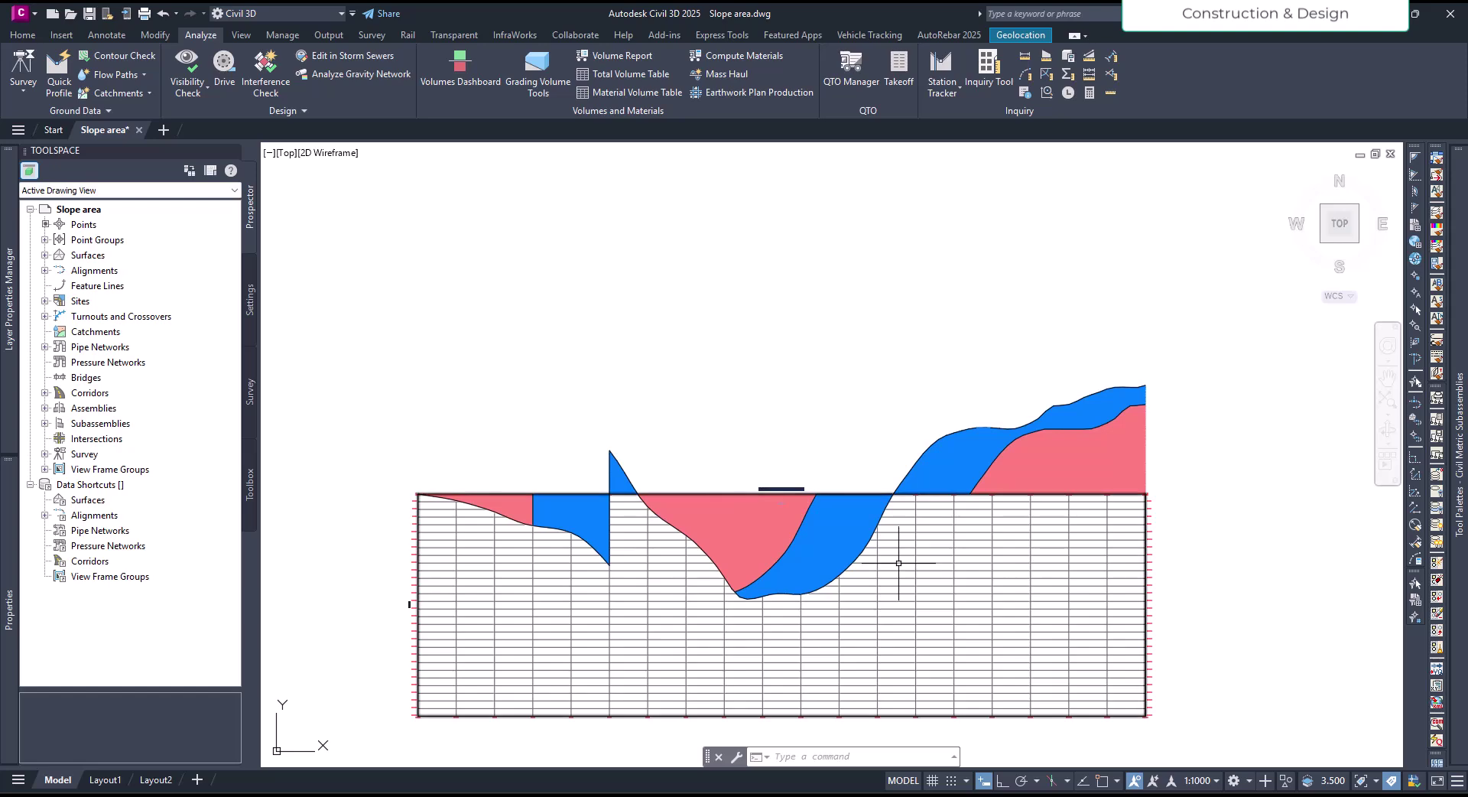
pyautogui.click(898, 563)
pyautogui.scroll(7, 1039, 688)
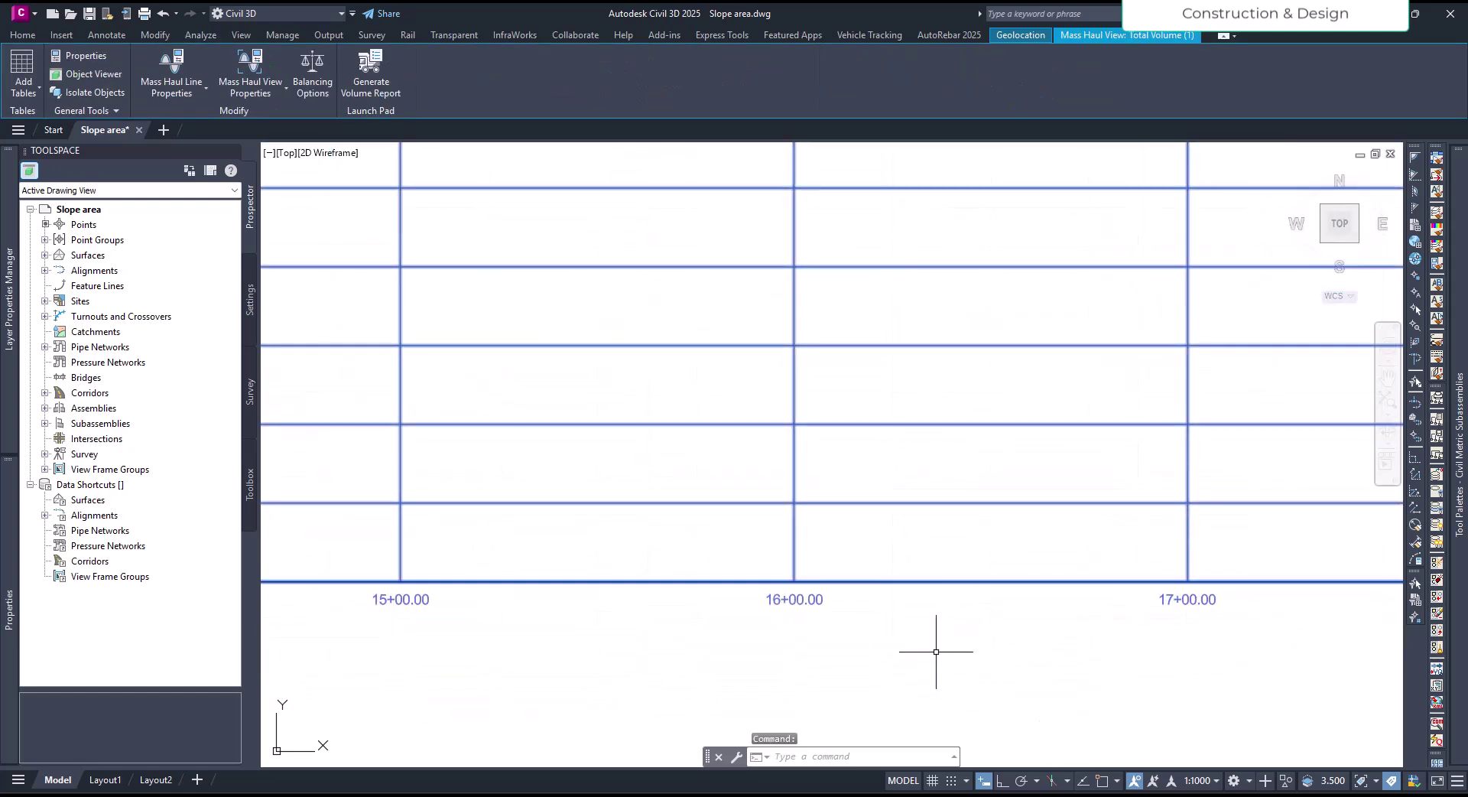
pyautogui.scroll(-7, 979, 665)
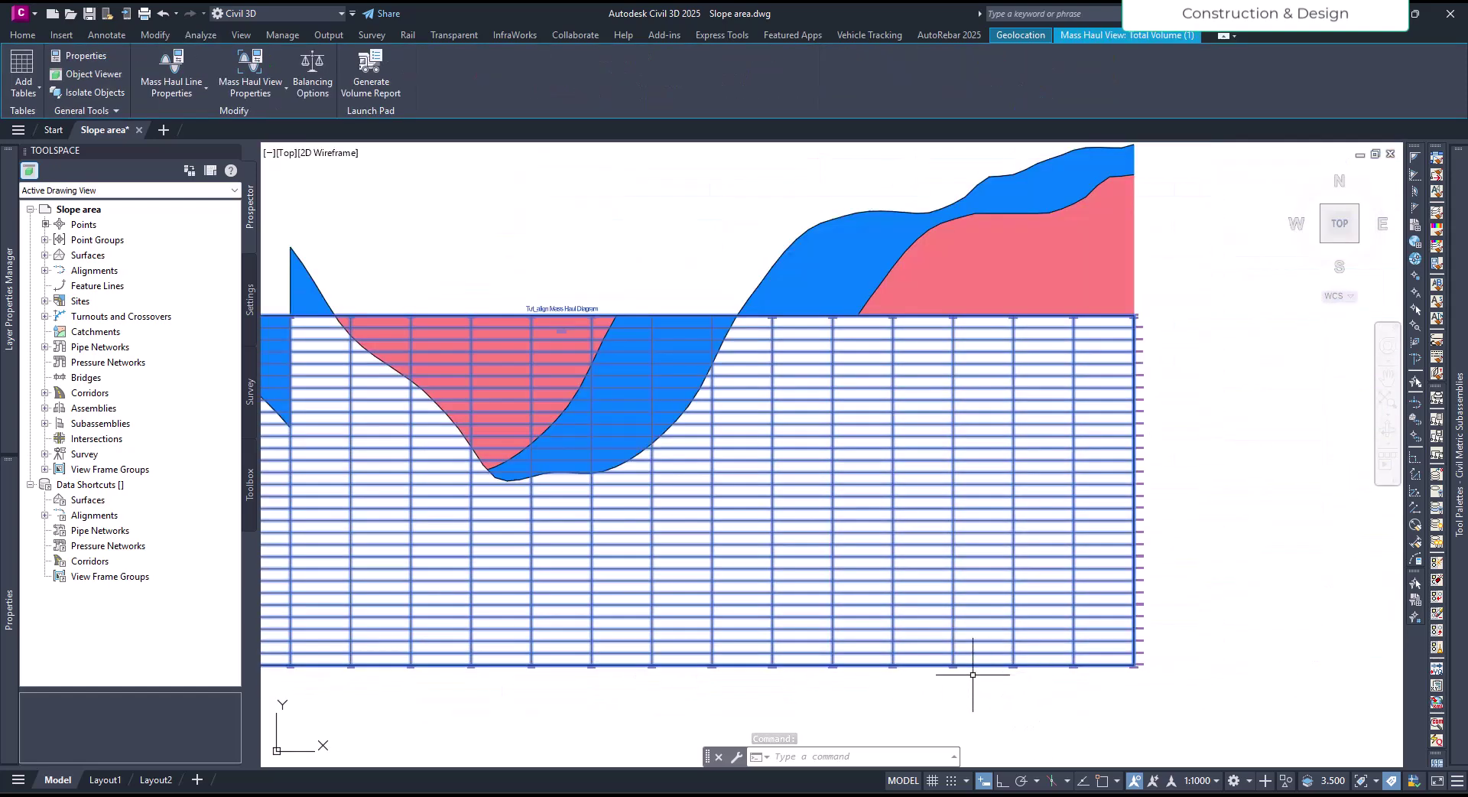
pyautogui.scroll(5, 972, 675)
pyautogui.scroll(-6, 836, 681)
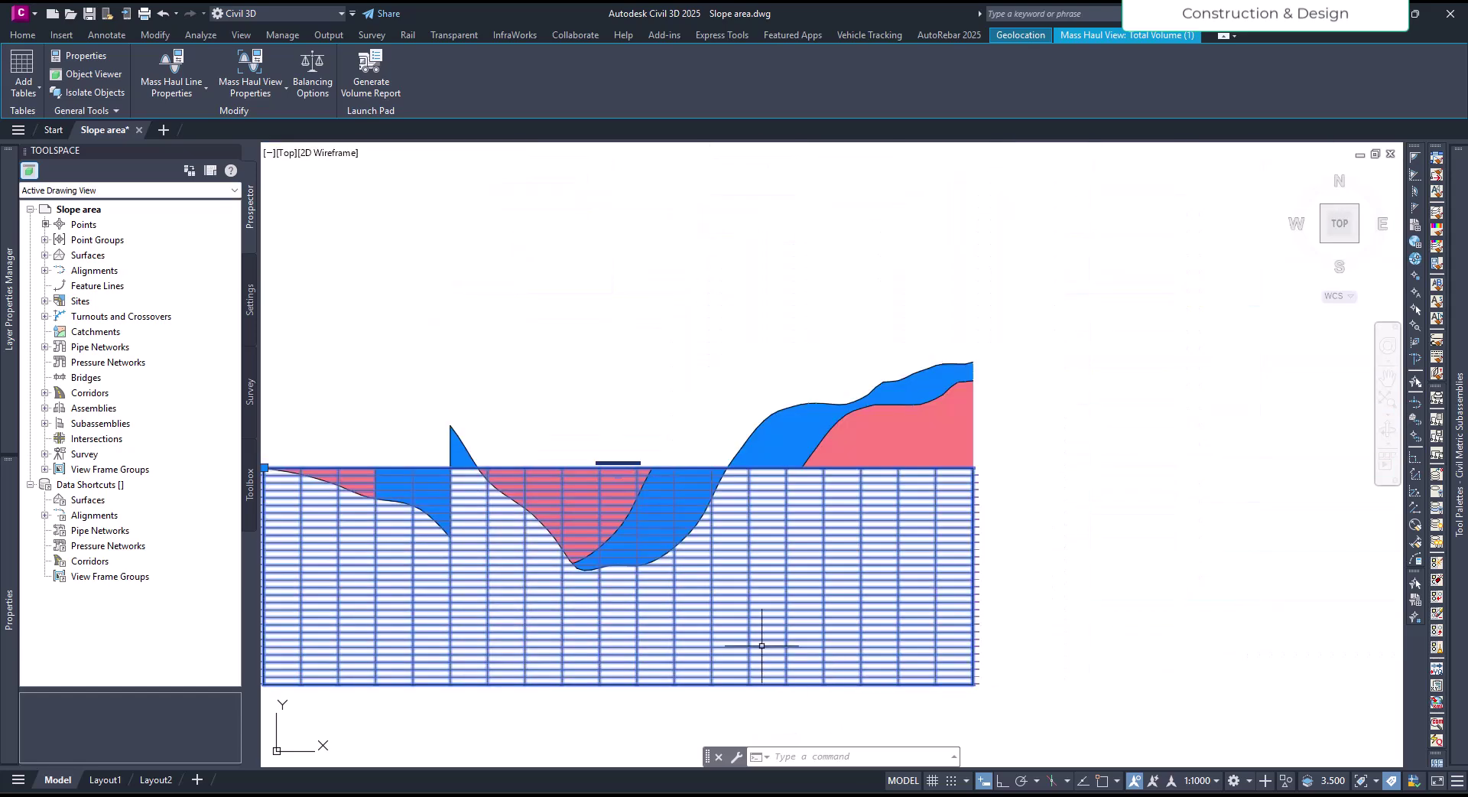
pyautogui.moveTo(761, 645); pyautogui.dragTo(866, 636, button='middle')
# - In Balancing Options, add a Dump Site at 1+500.00 with 2000.00 Cu. M. and apply
pyautogui.click(314, 77)
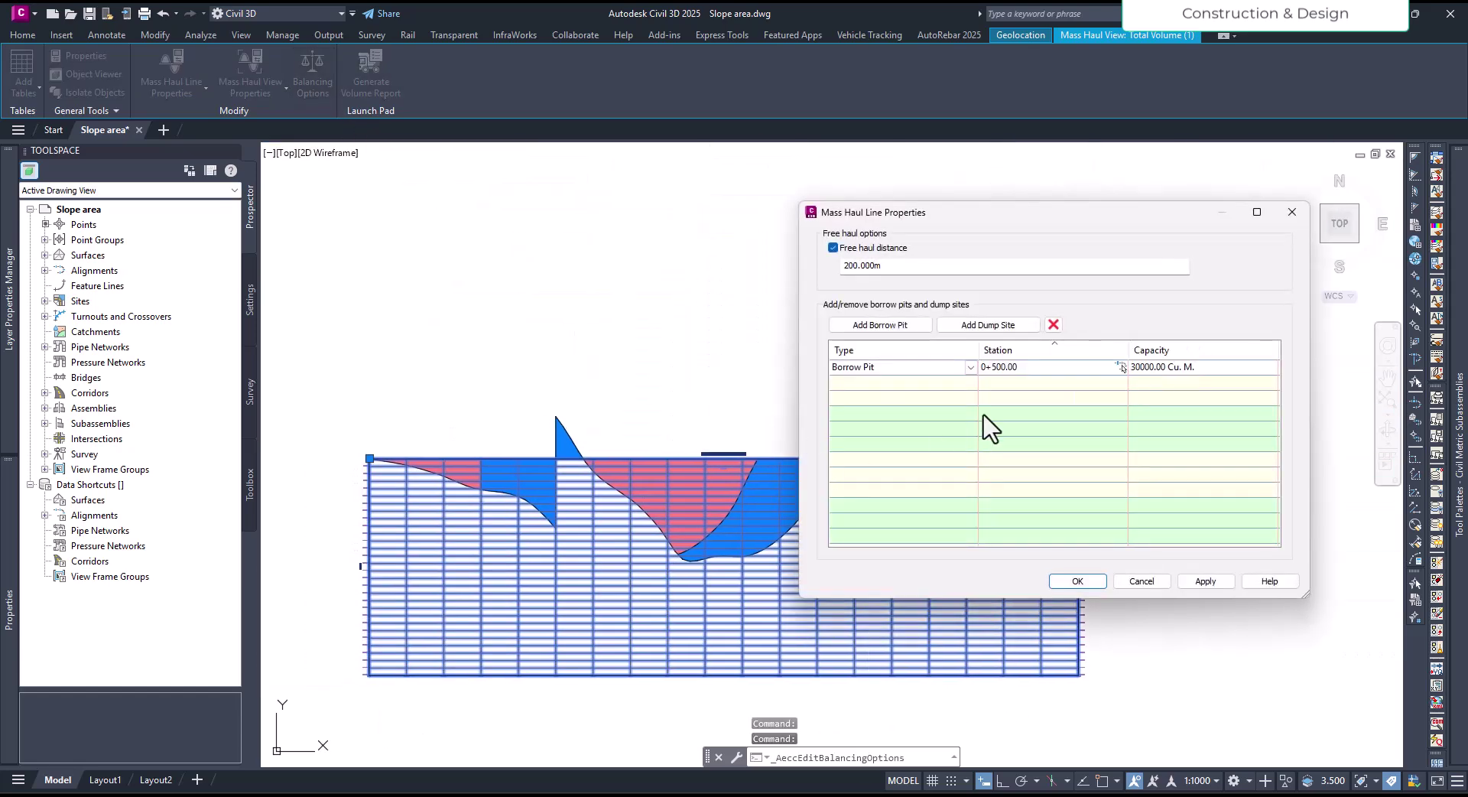
pyautogui.click(988, 324)
pyautogui.click(1006, 382)
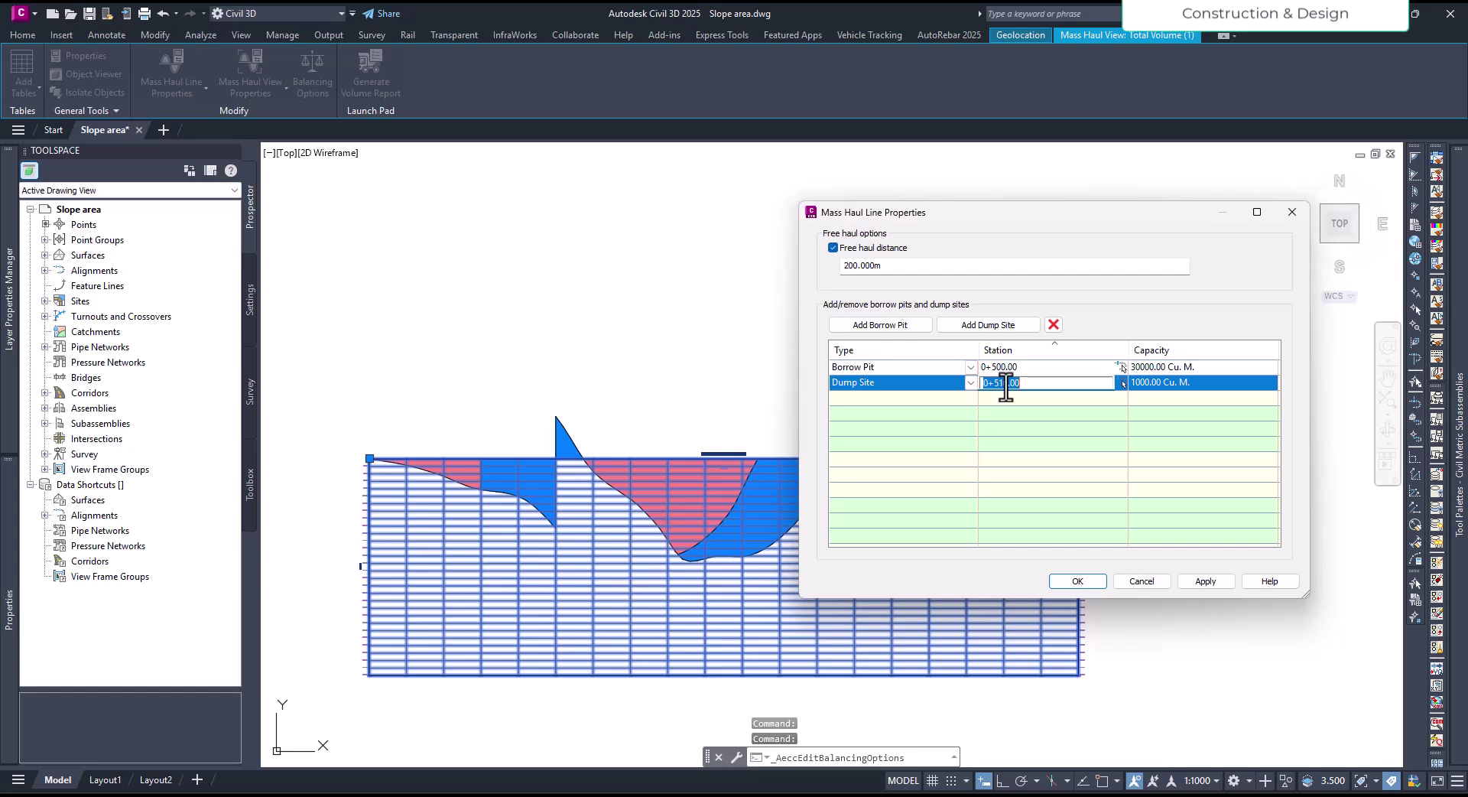
pyautogui.click(1004, 382)
pyautogui.press('BackSpace')
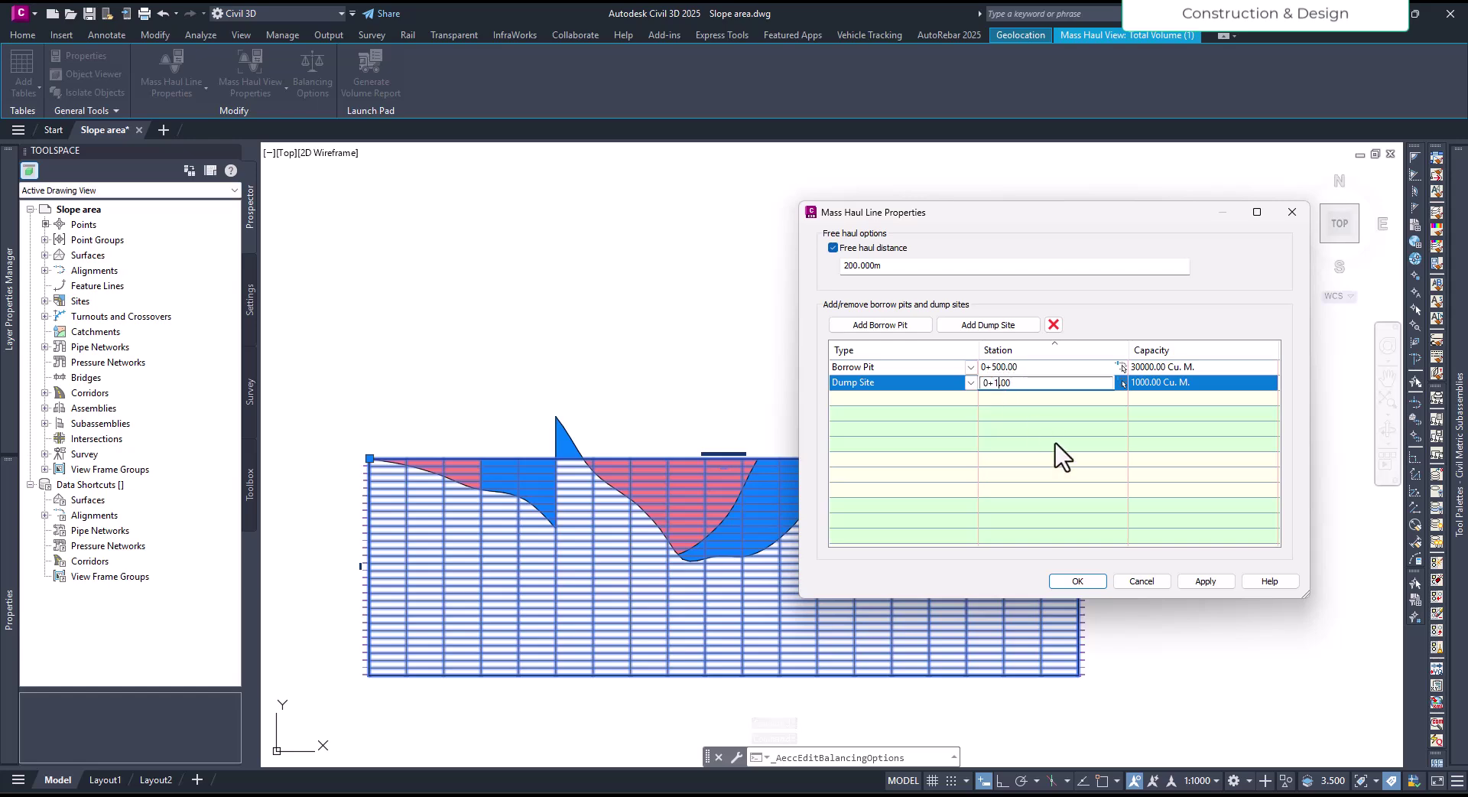
pyautogui.click(1147, 383)
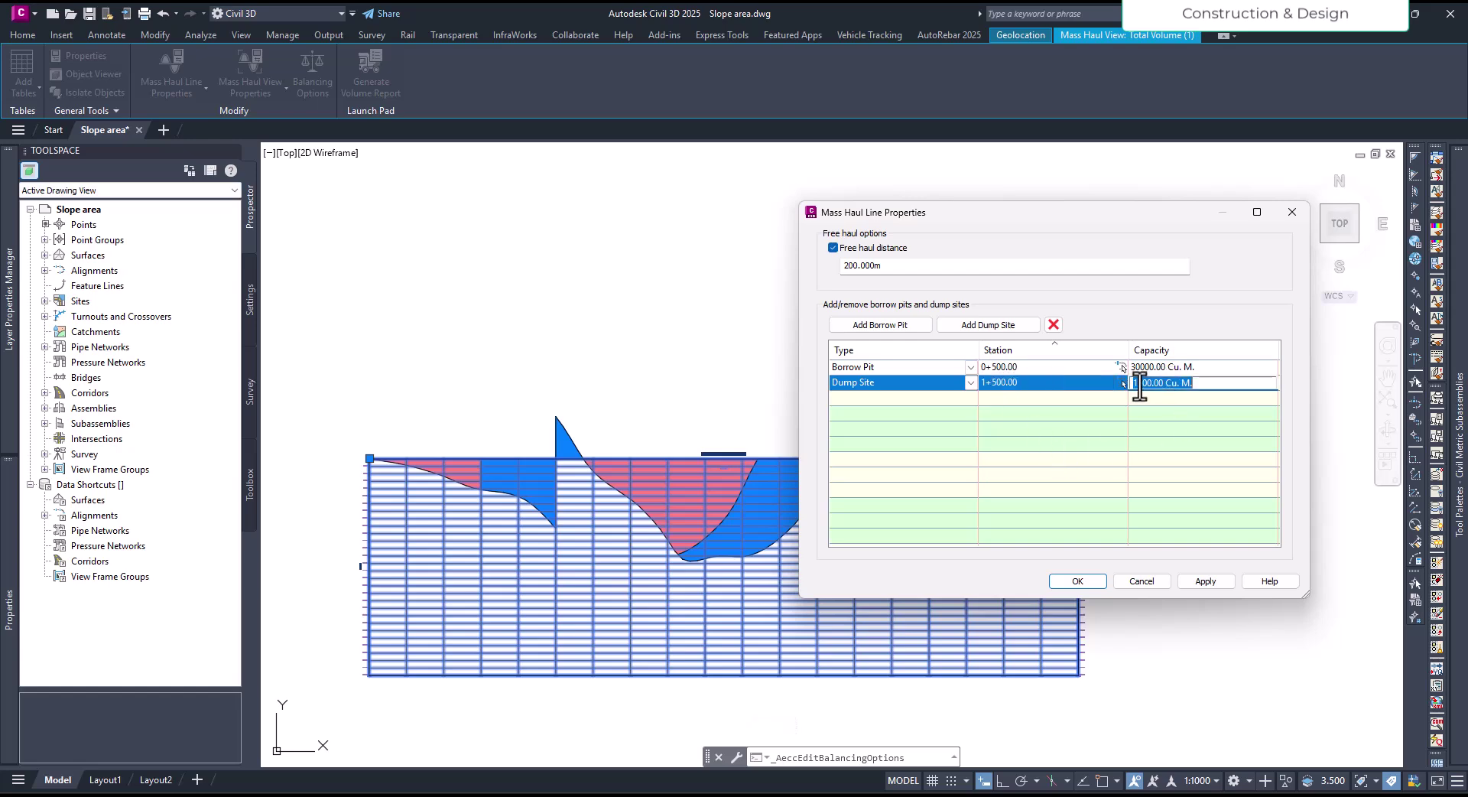
pyautogui.click(1152, 384)
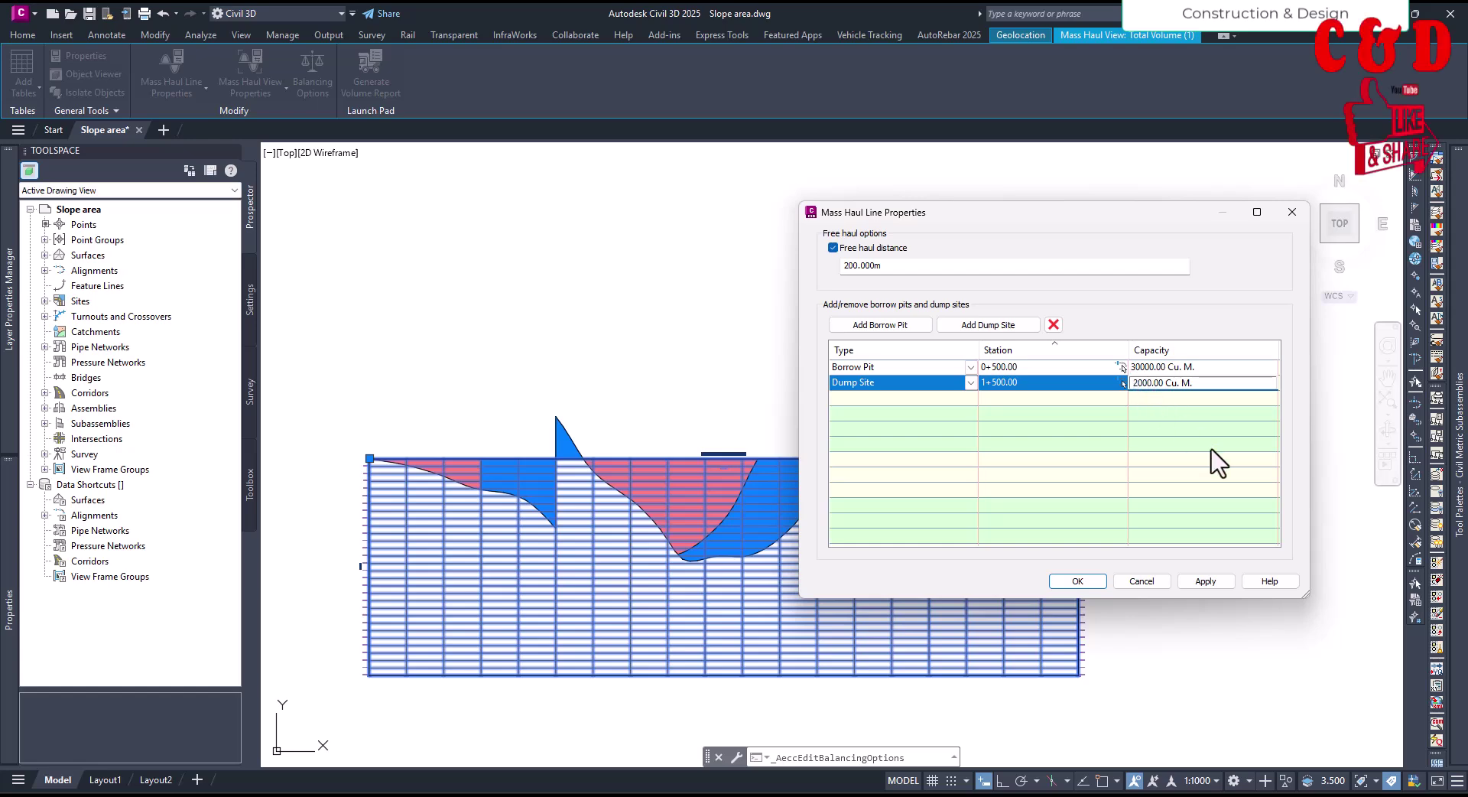
pyautogui.click(1206, 581)
pyautogui.click(1078, 581)
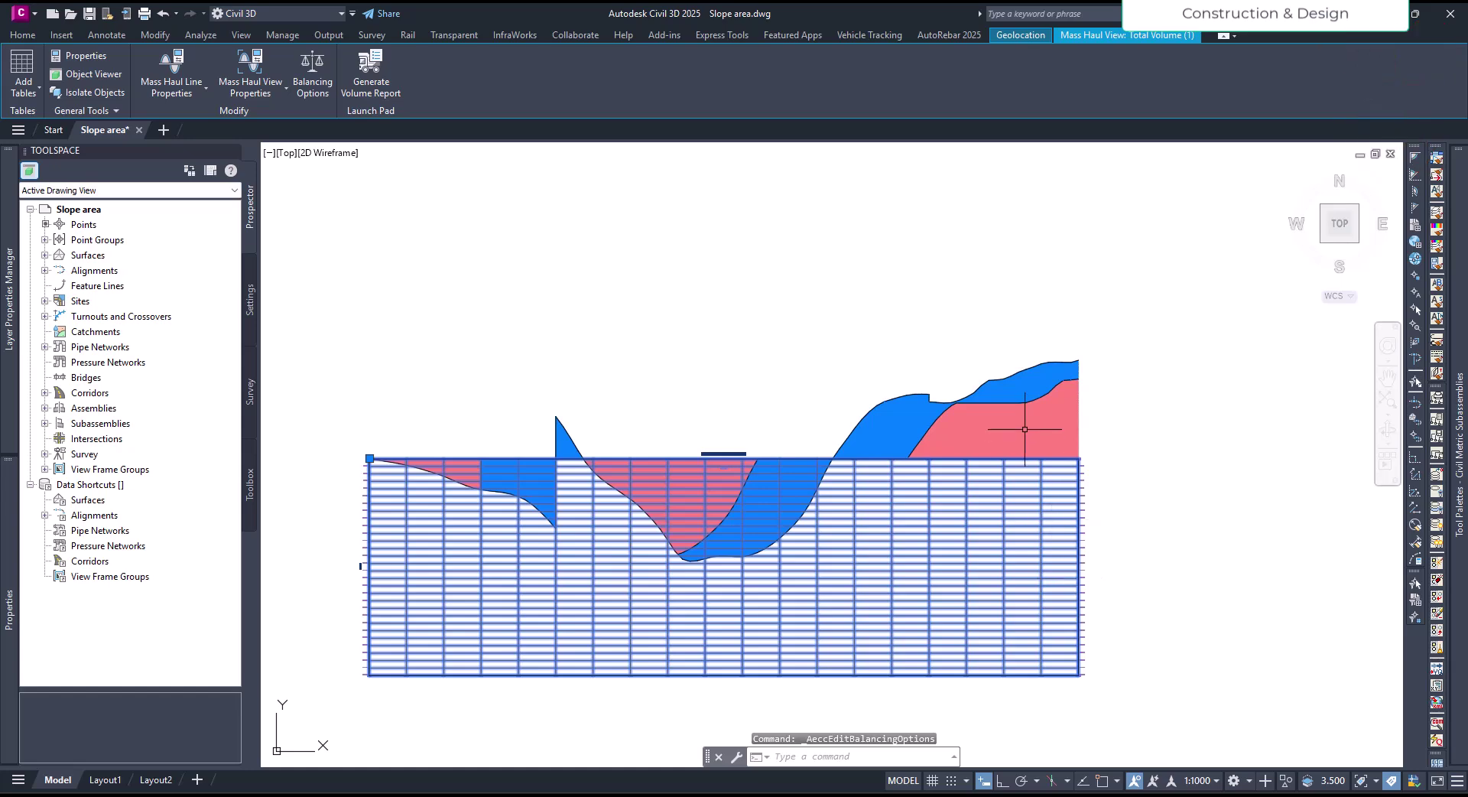
# - Select the mass haul view and open its Tut_MH view style for editing from its properties
pyautogui.scroll(4, 1024, 437)
pyautogui.press('Escape')
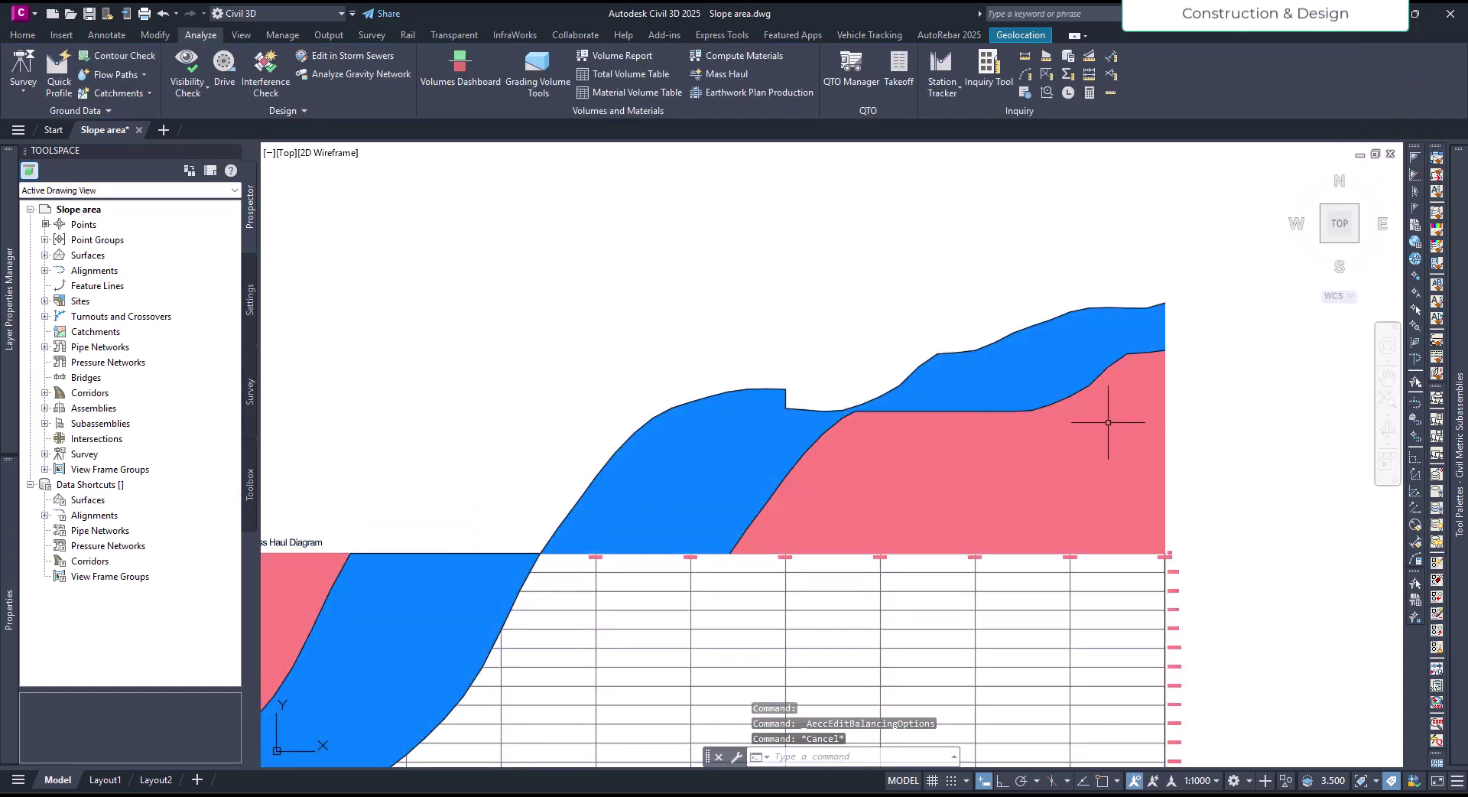
pyautogui.scroll(-3, 1088, 400)
pyautogui.scroll(2, 936, 459)
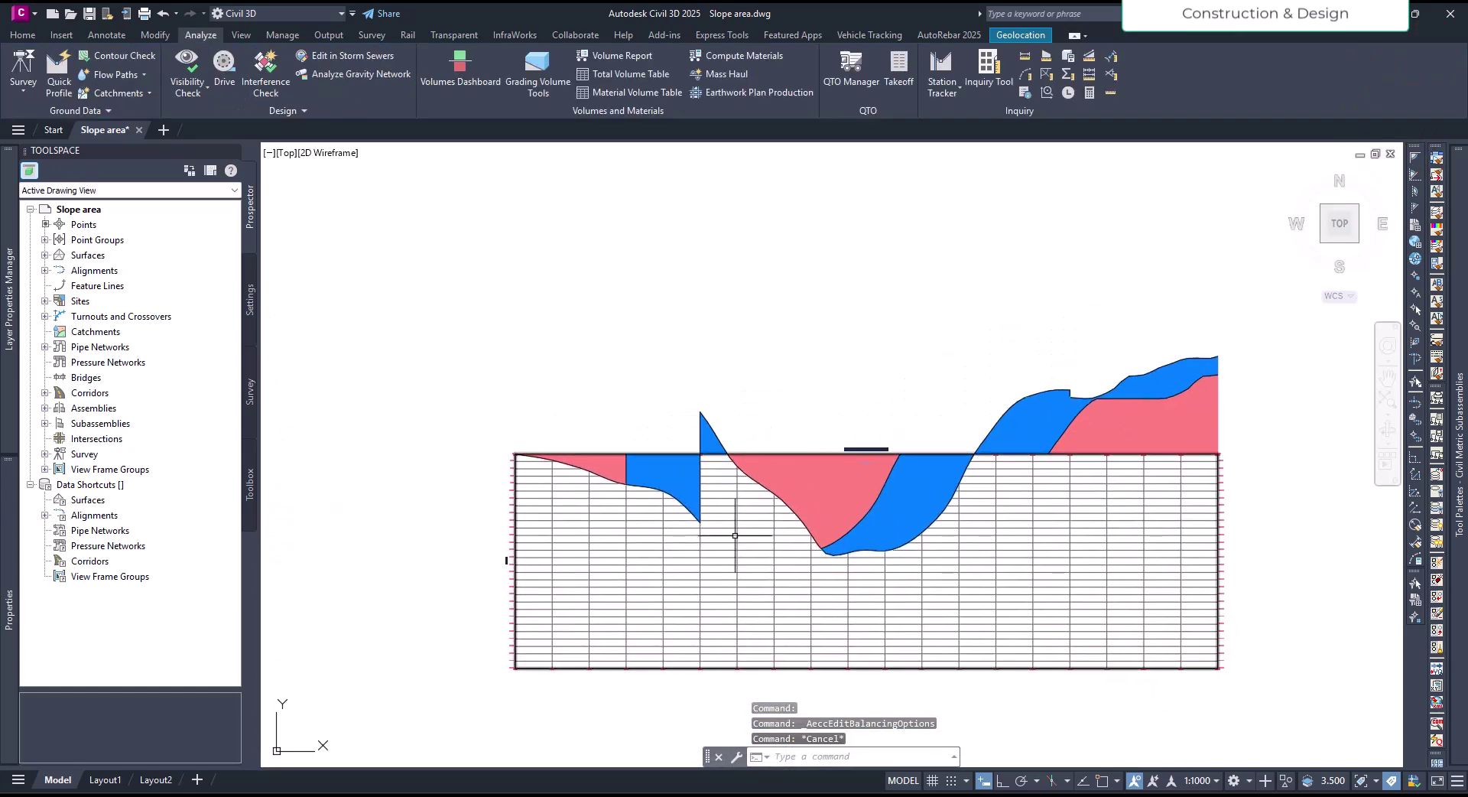
pyautogui.click(735, 535)
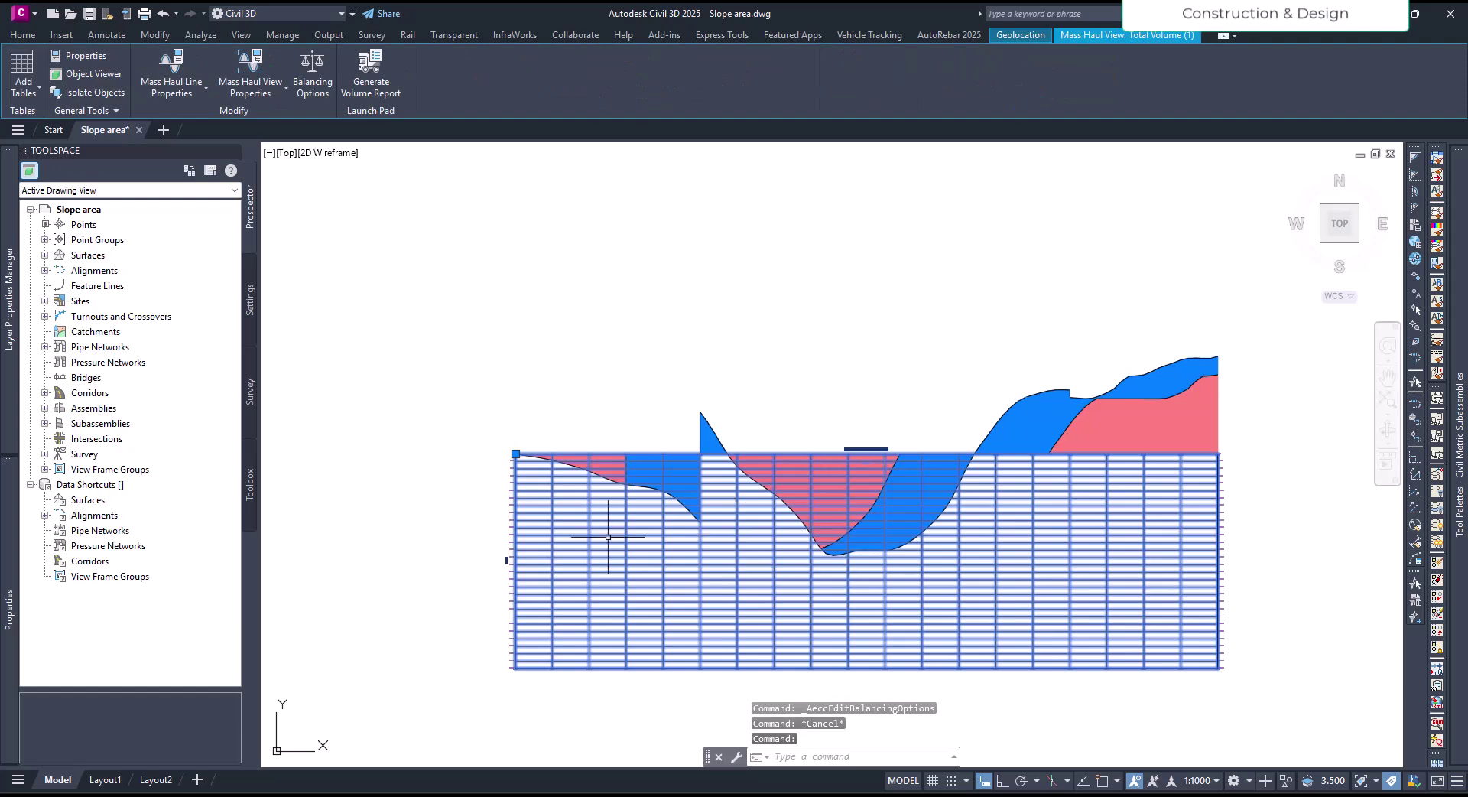
pyautogui.click(250, 67)
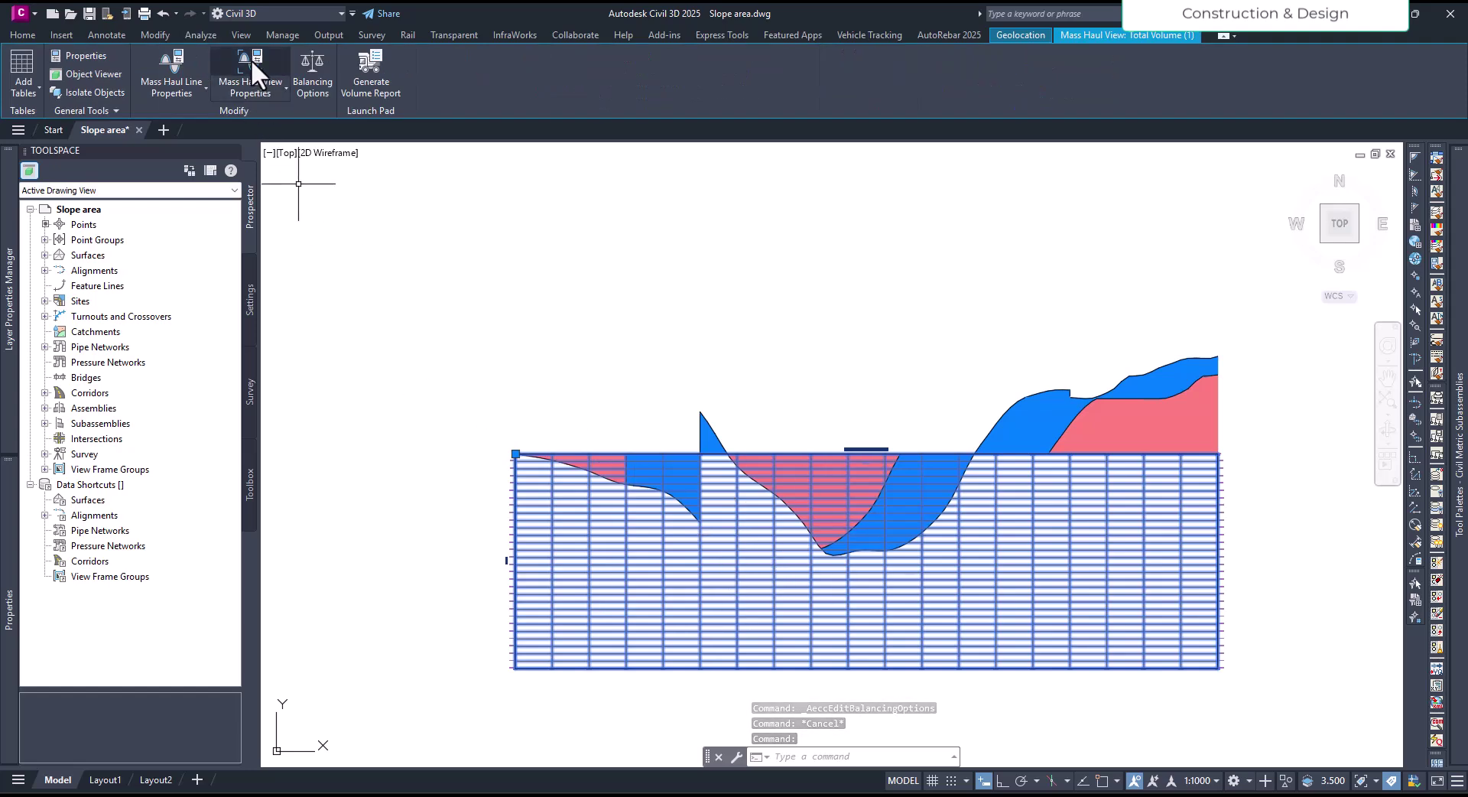
pyautogui.click(676, 394)
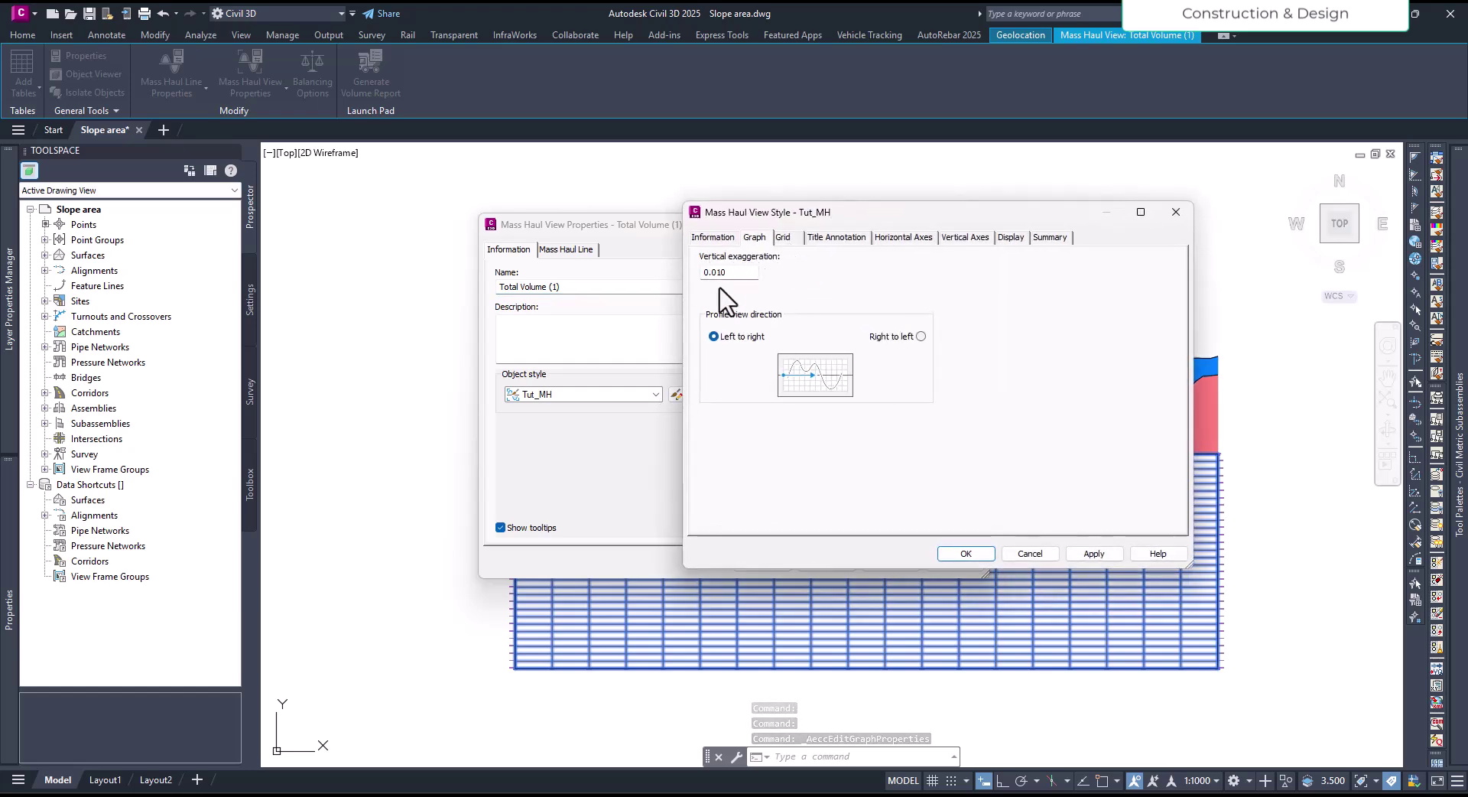
# - On the Grid tab, clip the vertical and horizontal grid and omit grid in padding areas
pyautogui.click(784, 238)
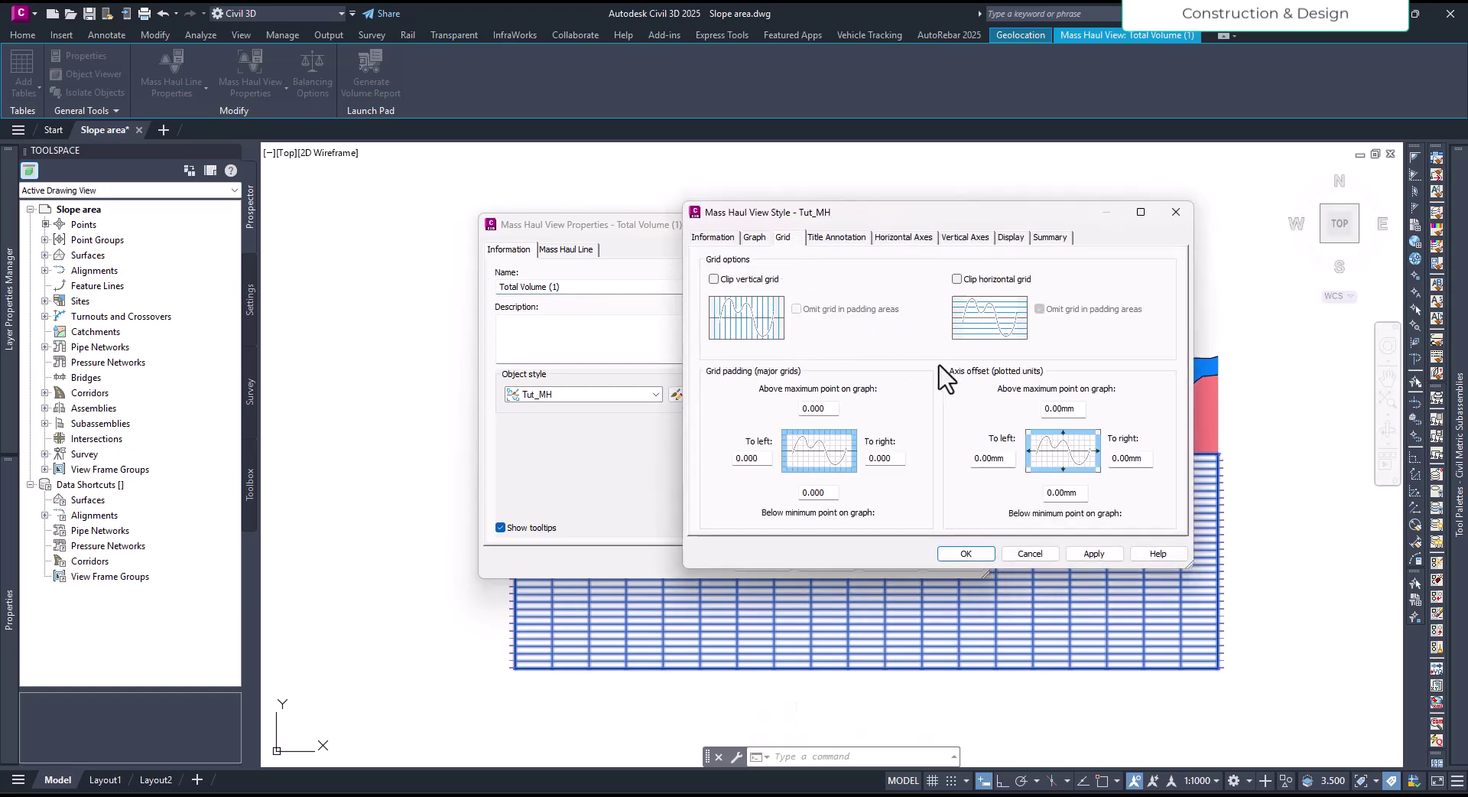
pyautogui.click(714, 279)
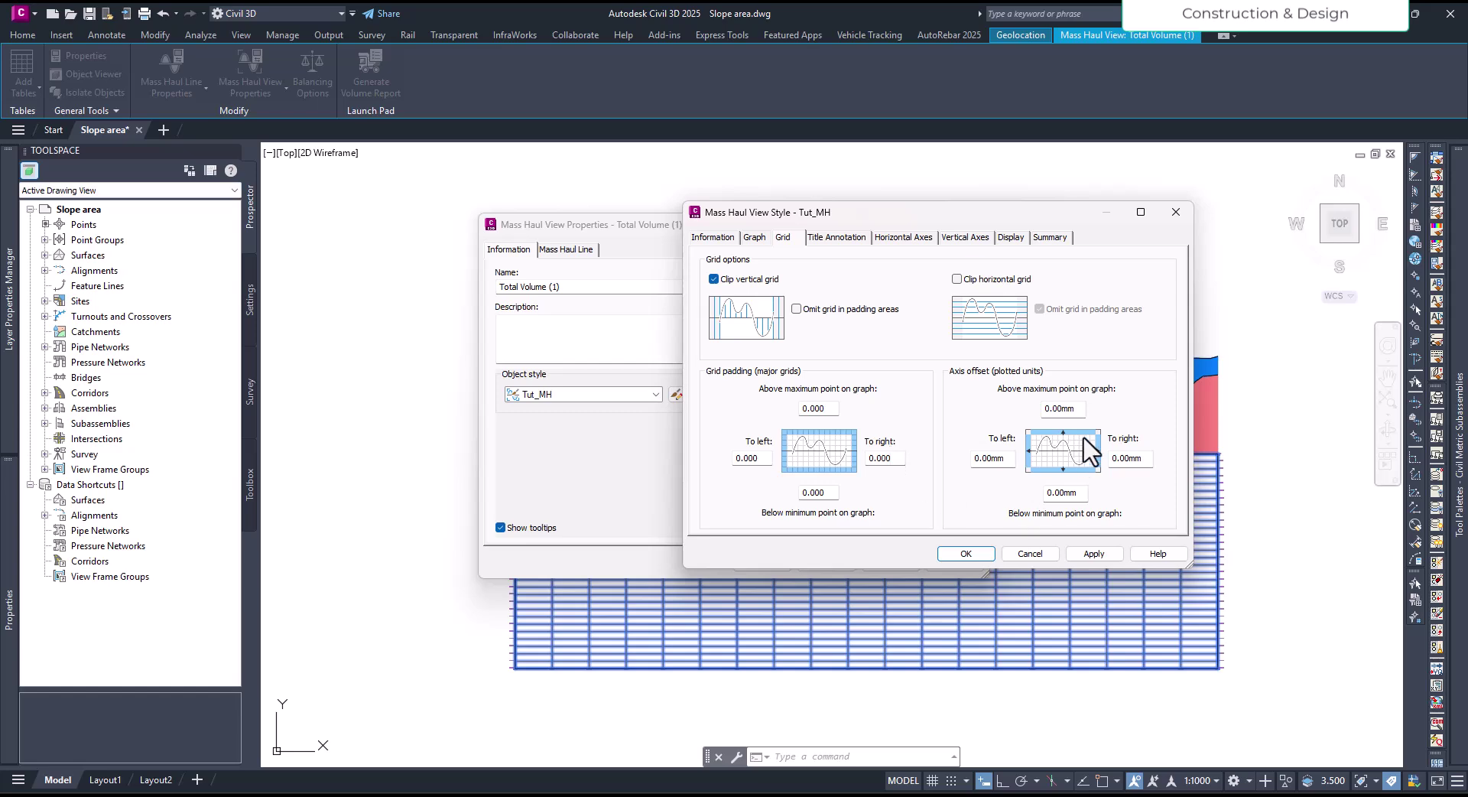
pyautogui.click(957, 280)
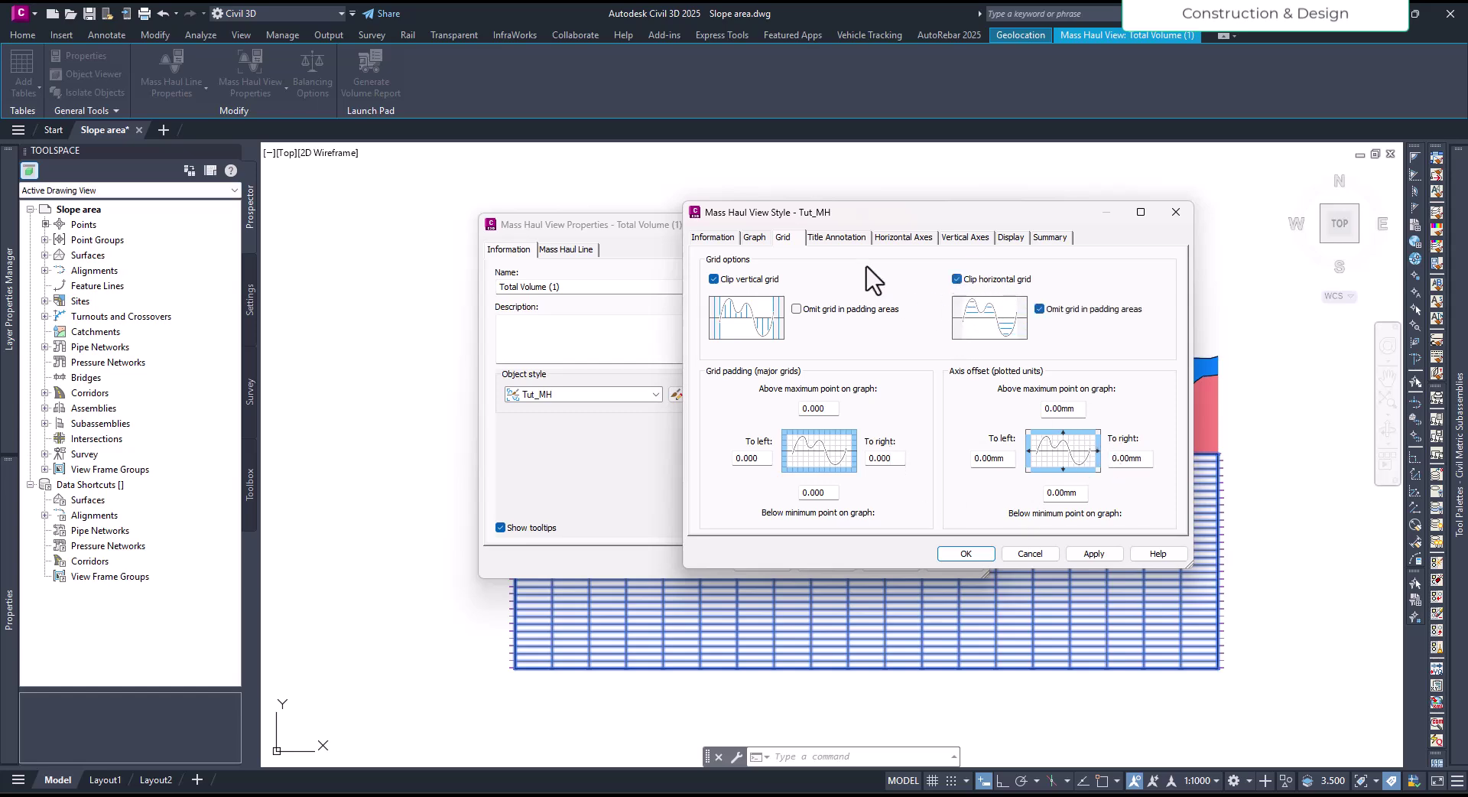
# - Review the title annotation, horizontal axes, vertical axes and display settings of the style
pyautogui.click(836, 237)
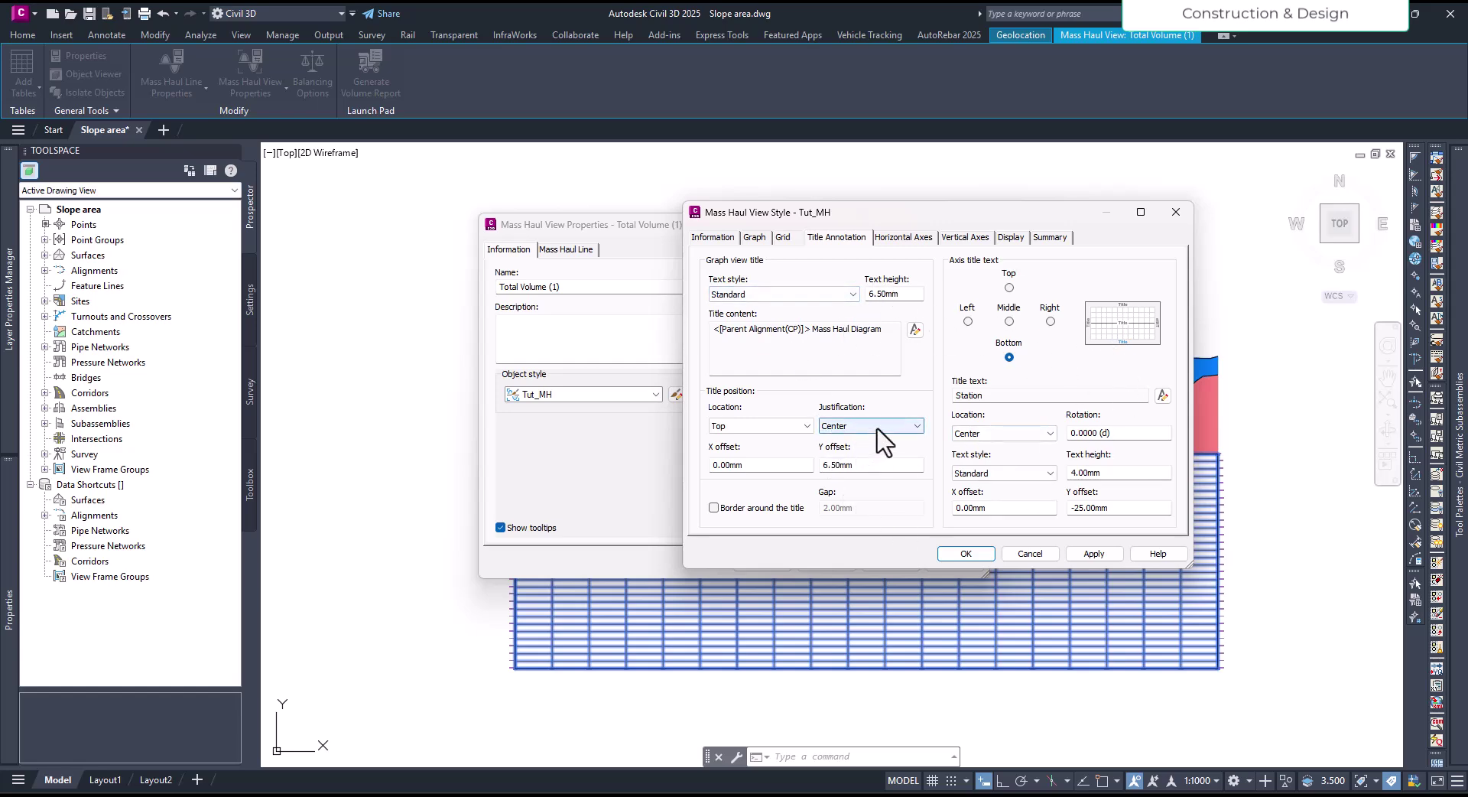
pyautogui.click(903, 239)
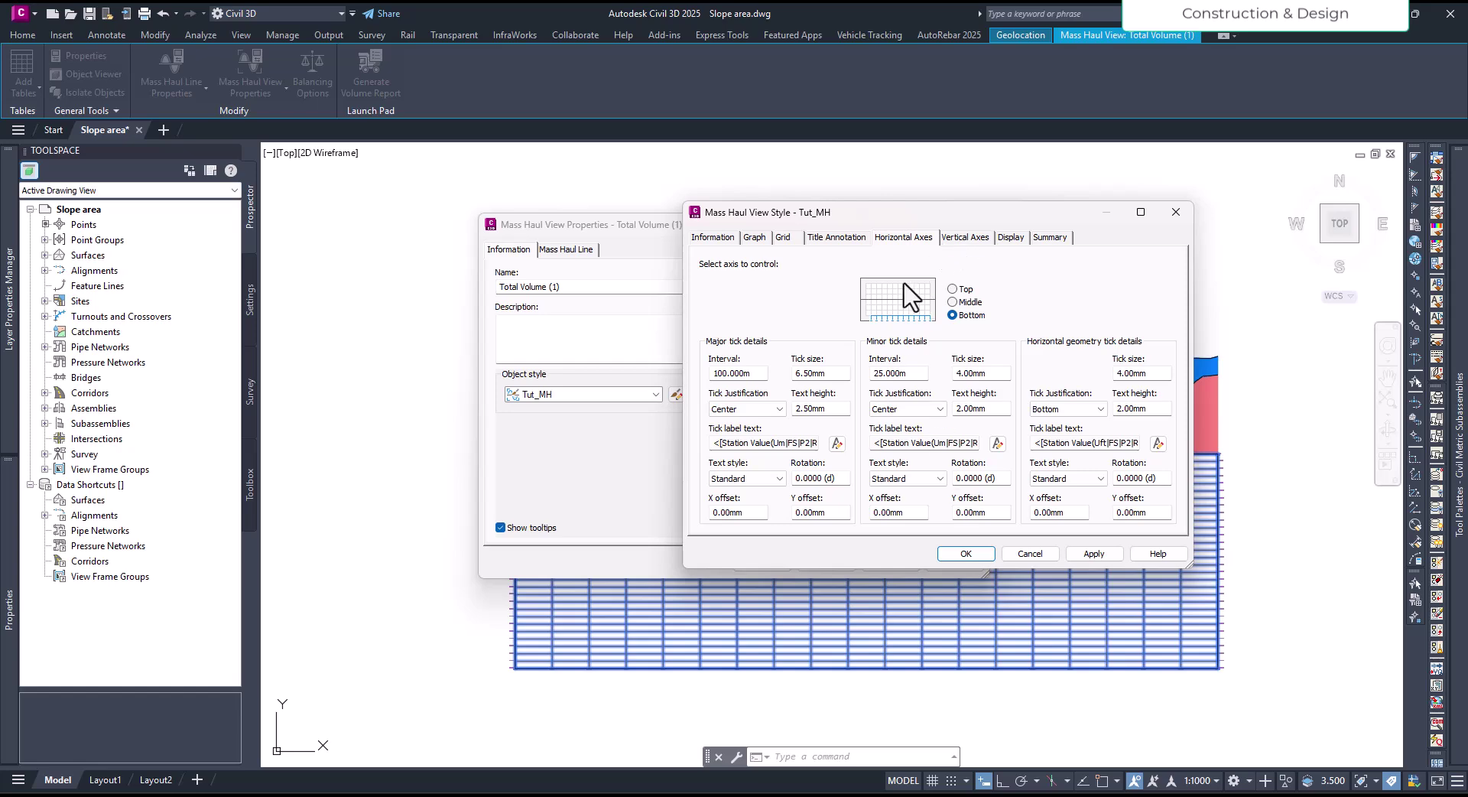
pyautogui.click(965, 239)
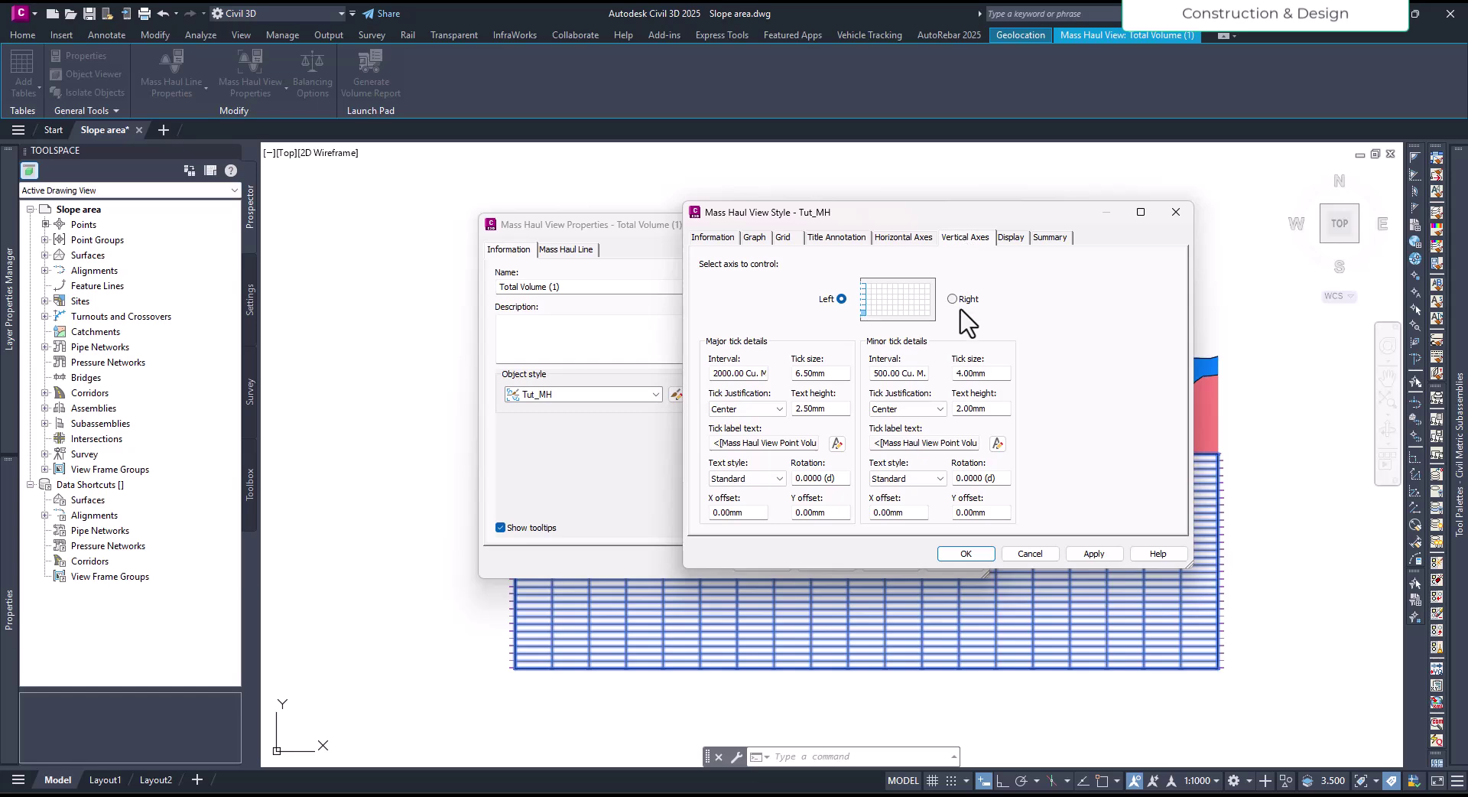
pyautogui.click(1010, 238)
pyautogui.scroll(-5, 803, 410)
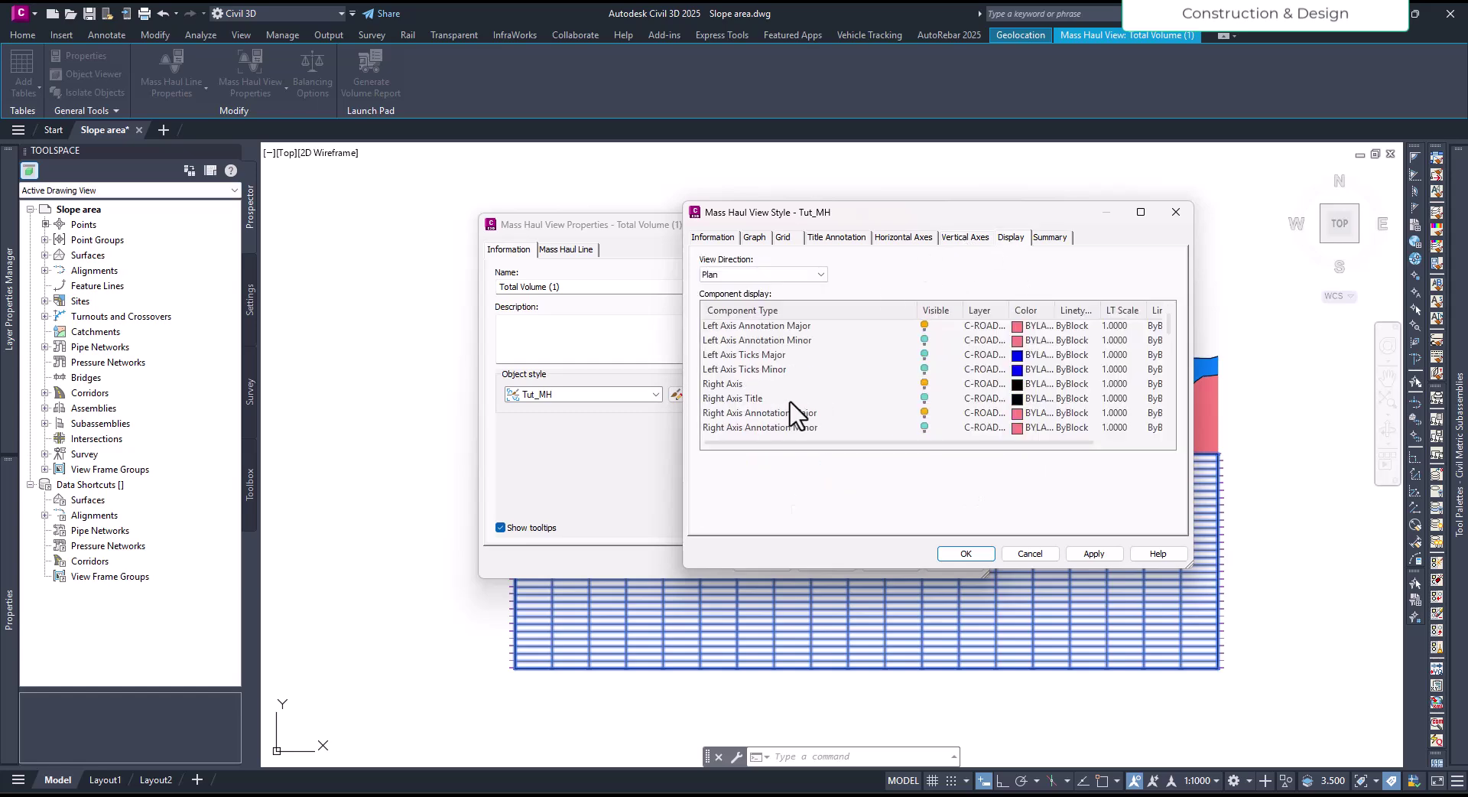
pyautogui.scroll(-2, 815, 424)
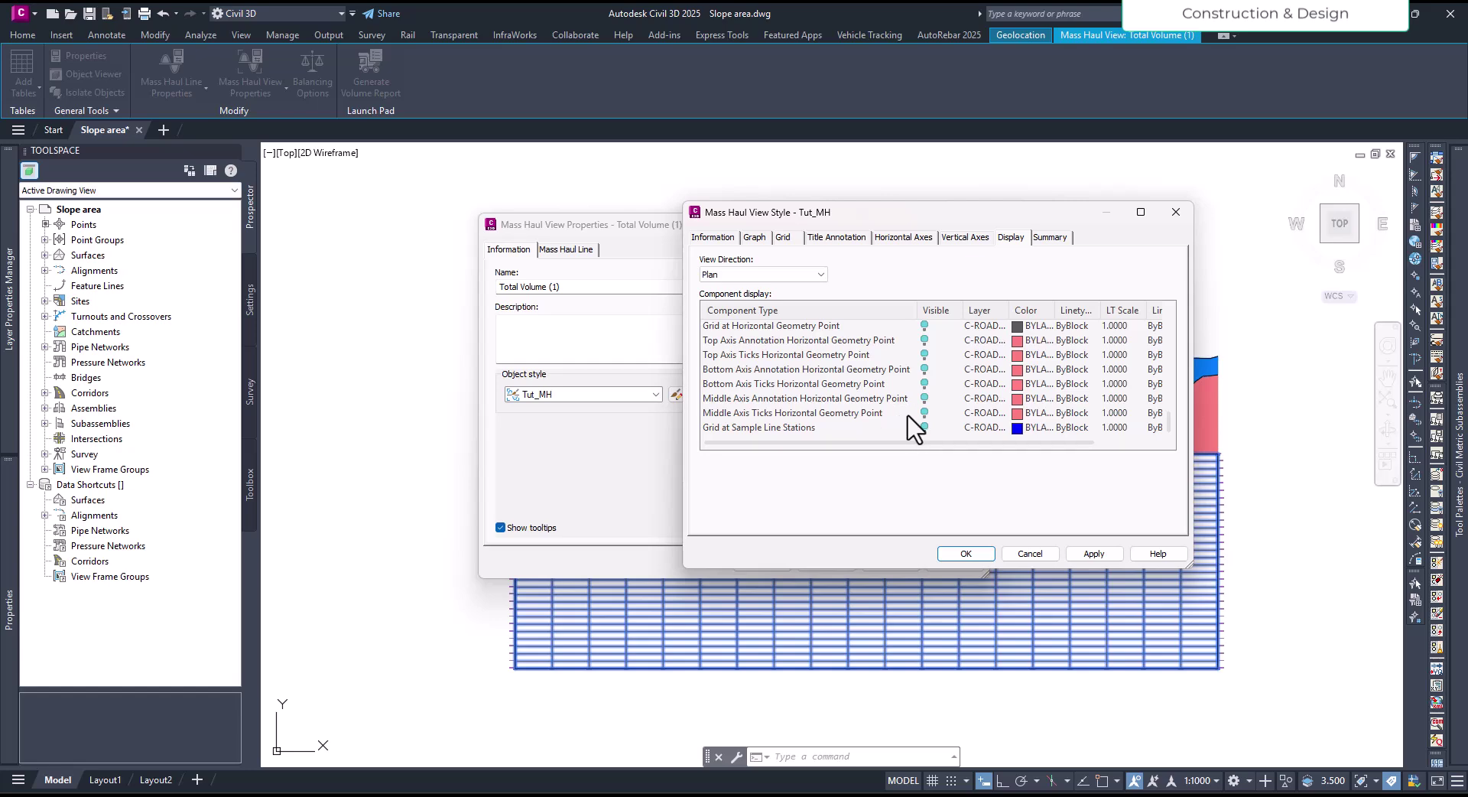
pyautogui.scroll(5, 836, 419)
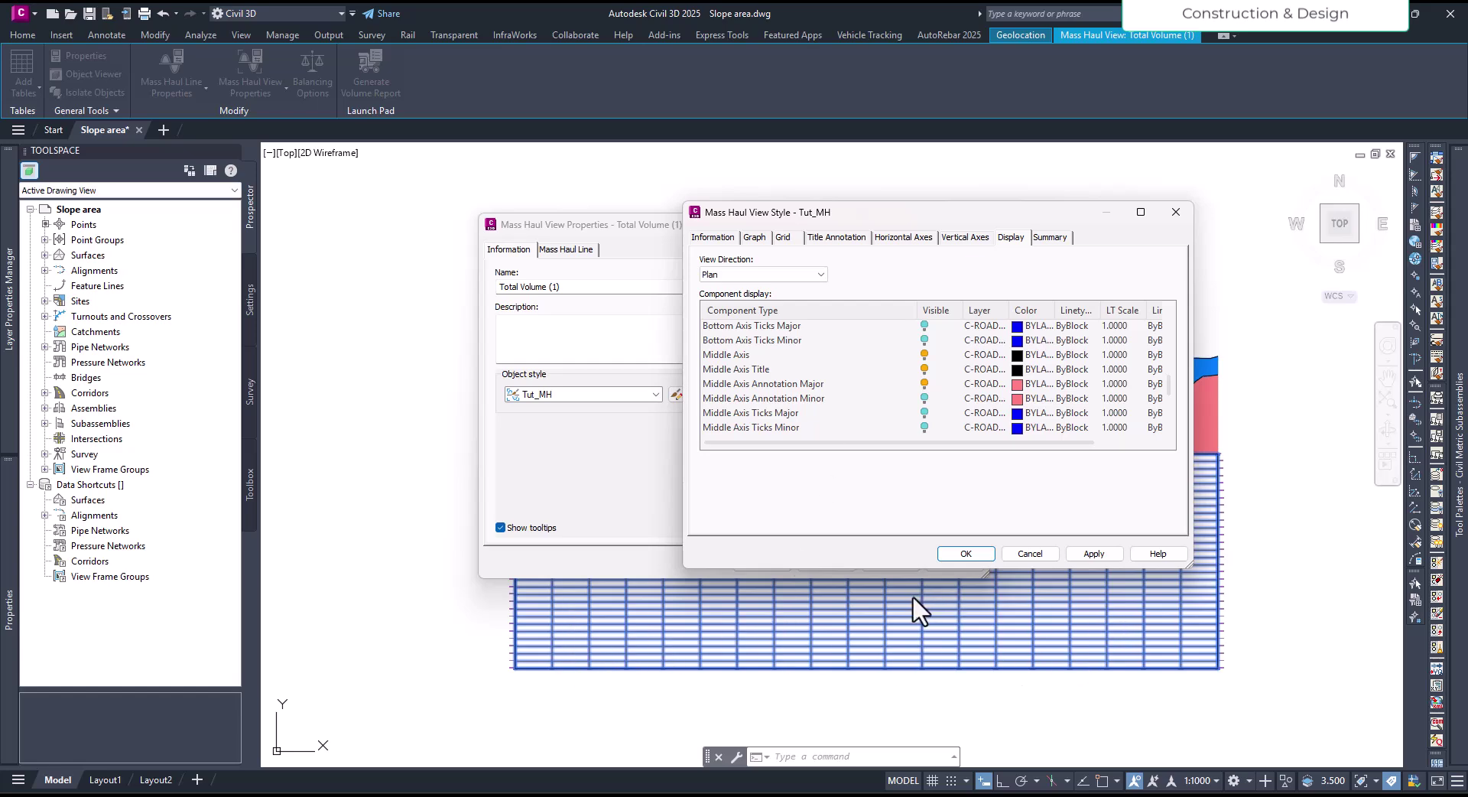
pyautogui.scroll(6, 787, 413)
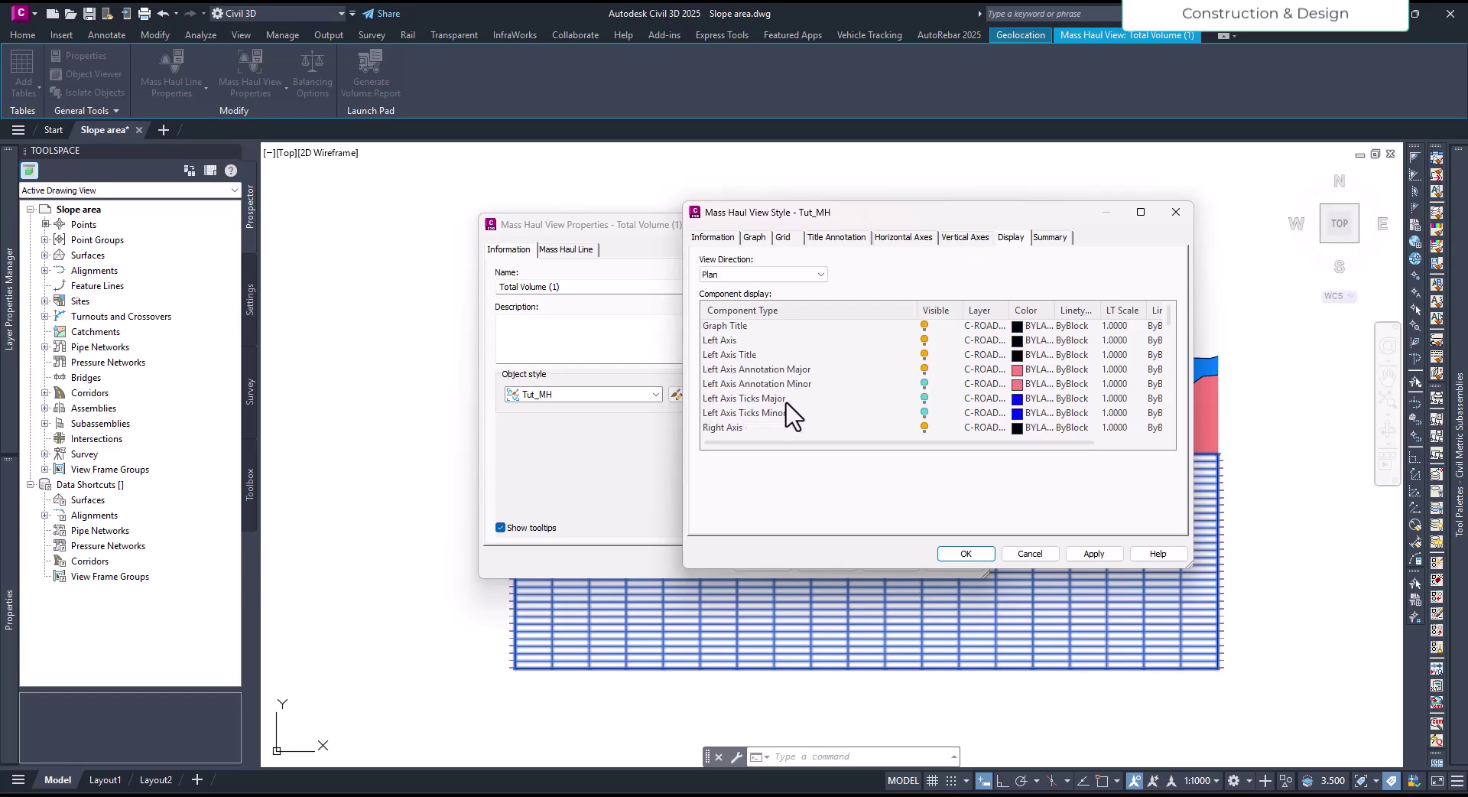
# - Apply the Tut_MH style changes to the mass haul view and close both dialogs
pyautogui.click(1101, 555)
pyautogui.click(980, 558)
pyautogui.click(899, 565)
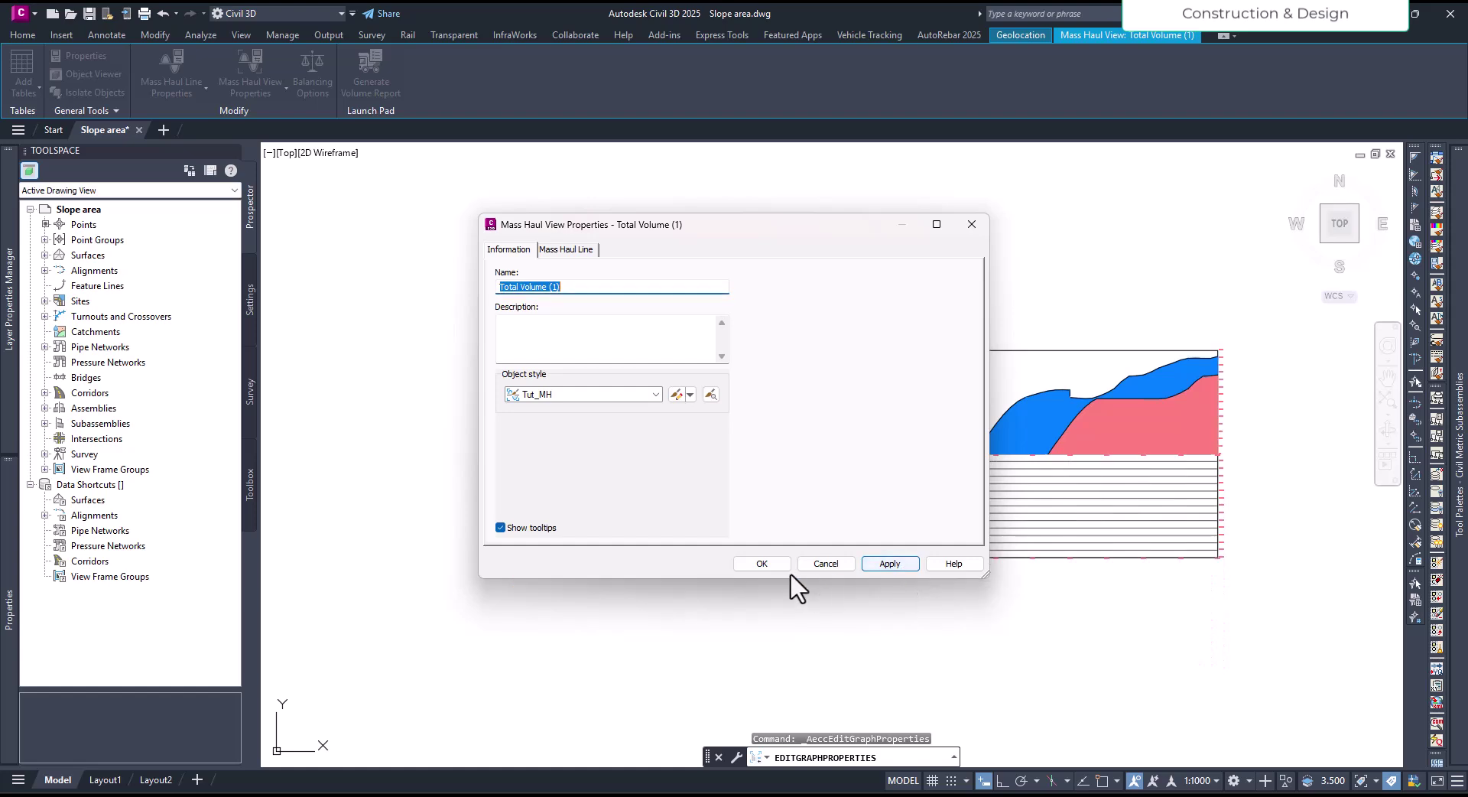
pyautogui.click(809, 566)
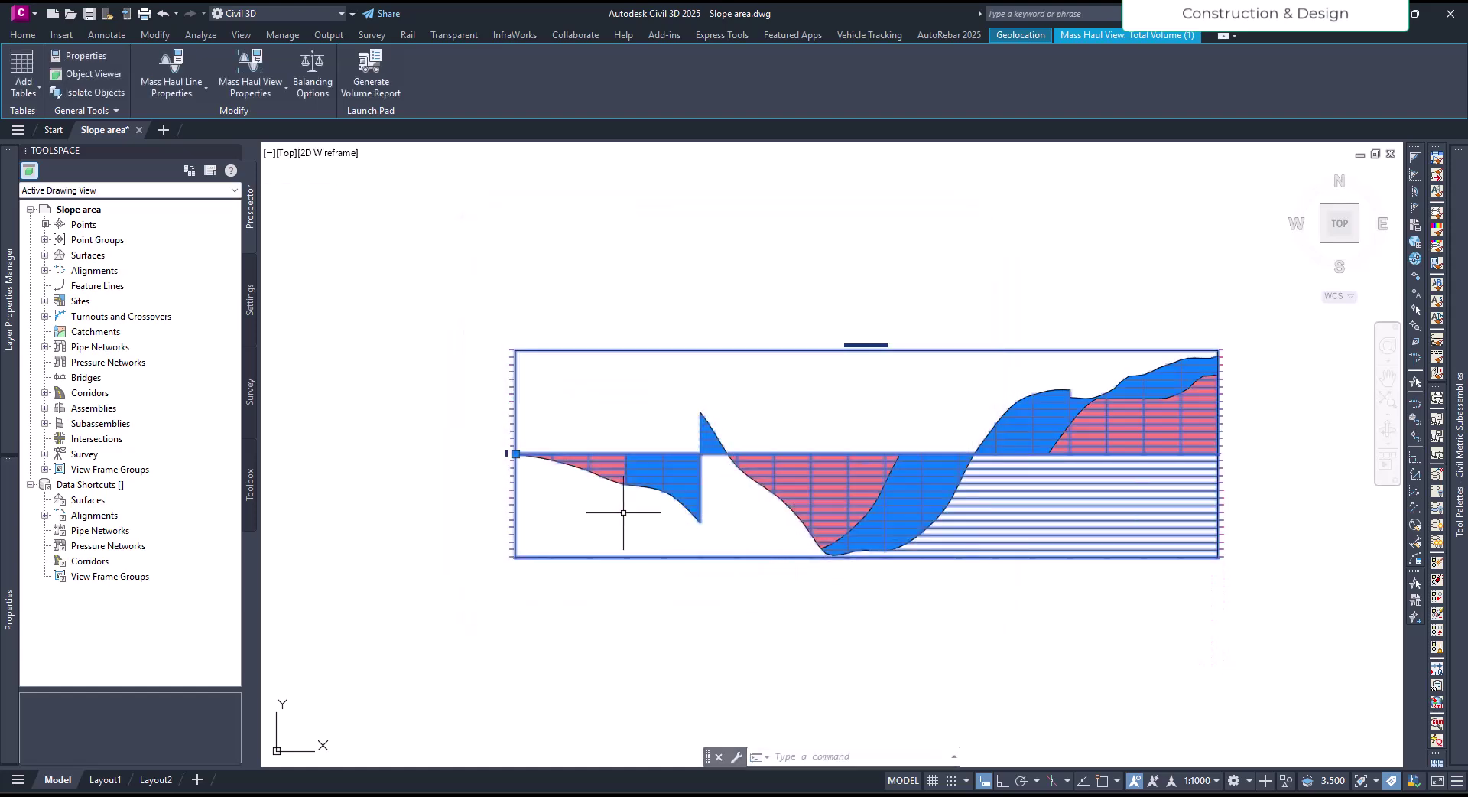
pyautogui.scroll(3, 689, 550)
pyautogui.press('Escape')
pyautogui.scroll(-3, 747, 589)
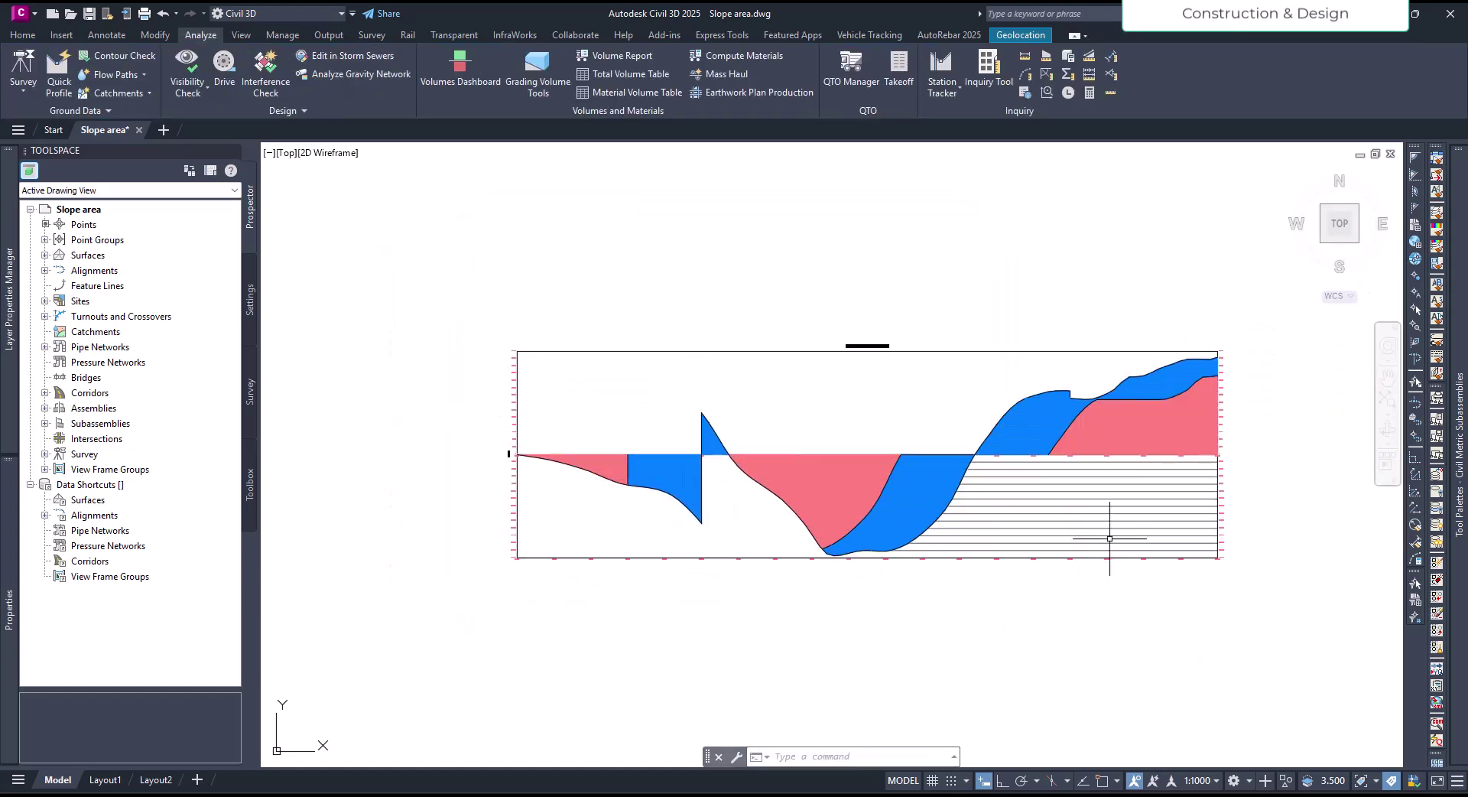
pyautogui.scroll(2, 1012, 518)
pyautogui.scroll(-2, 916, 530)
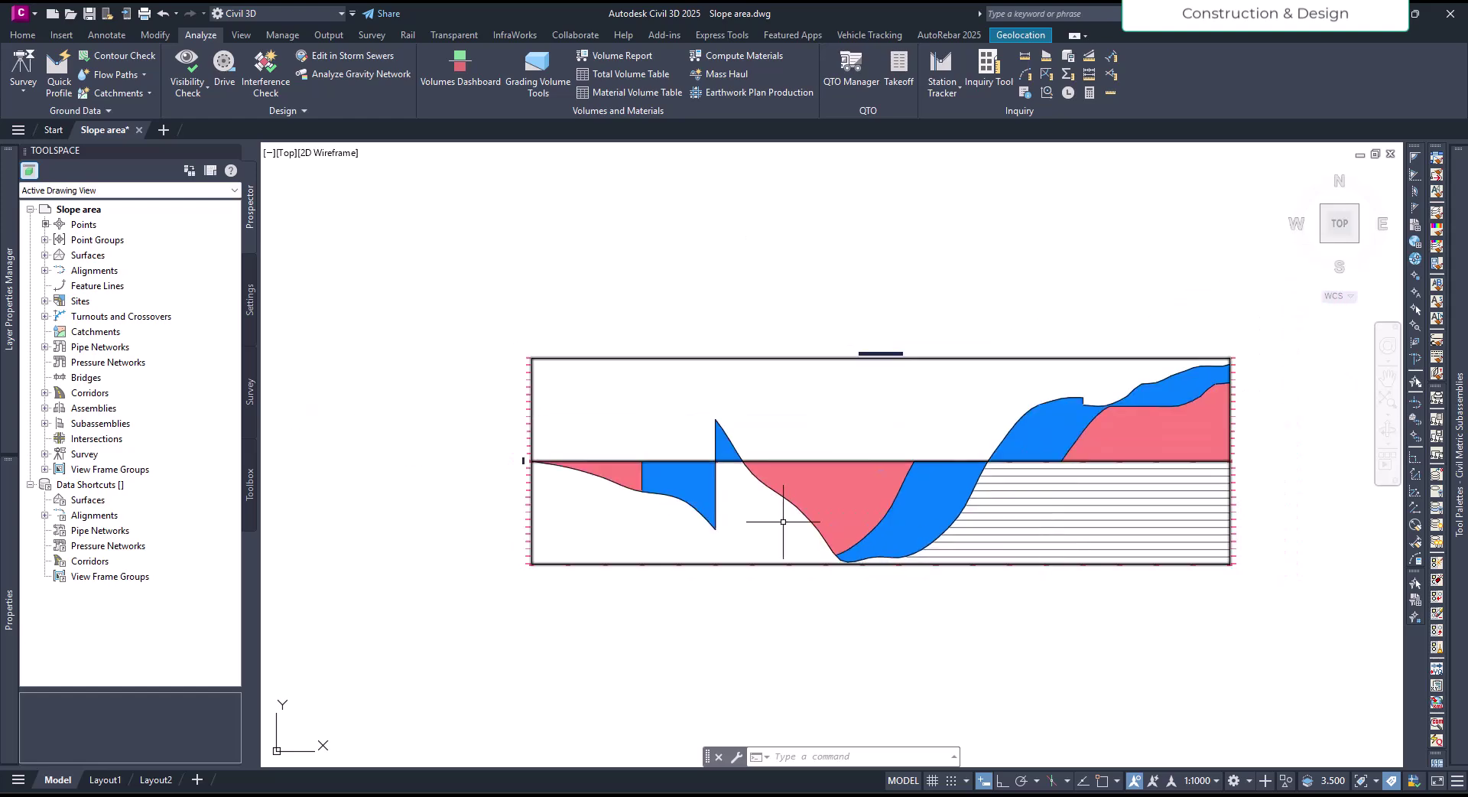
pyautogui.scroll(3, 553, 494)
pyautogui.scroll(4, 428, 373)
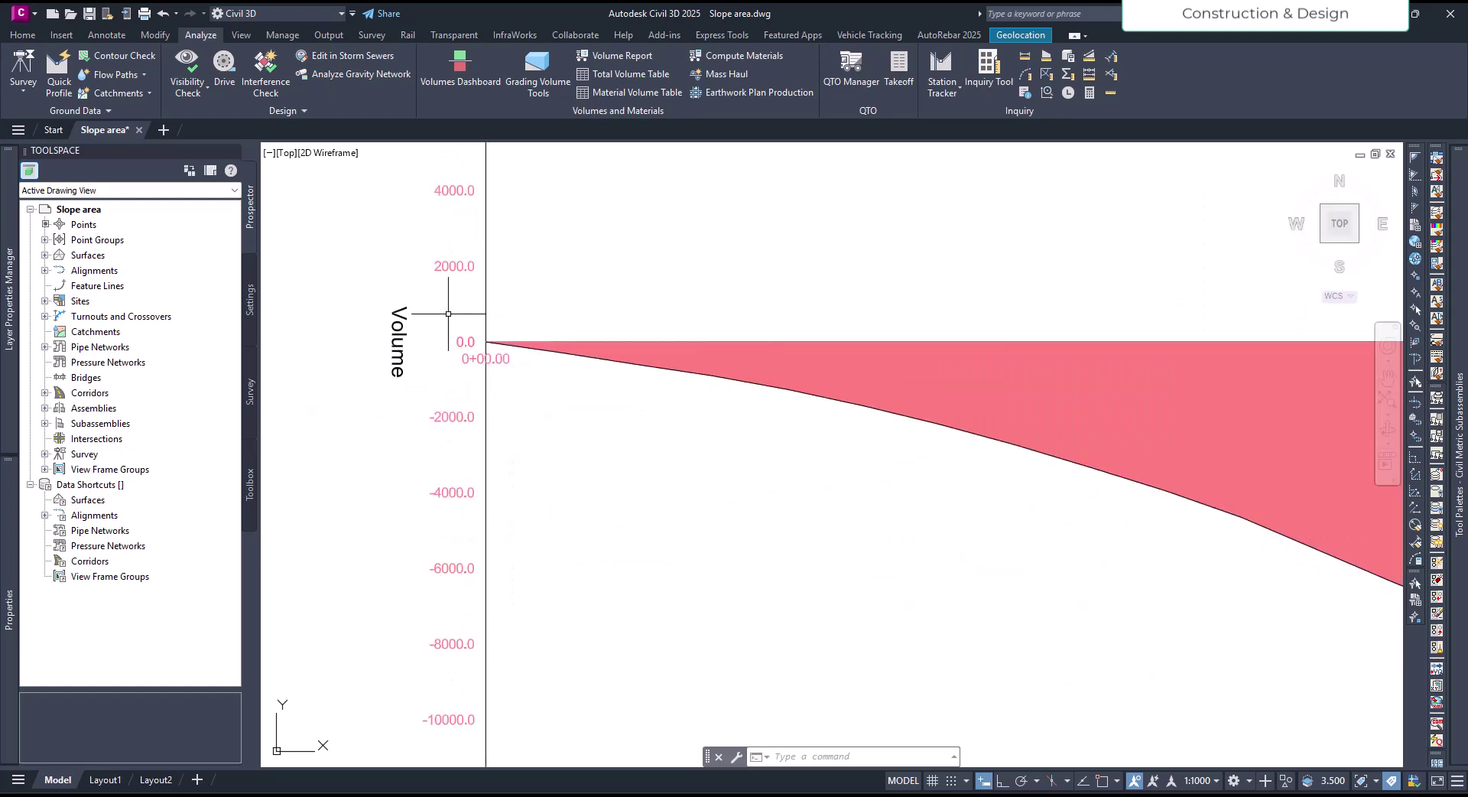
pyautogui.scroll(-4, 482, 581)
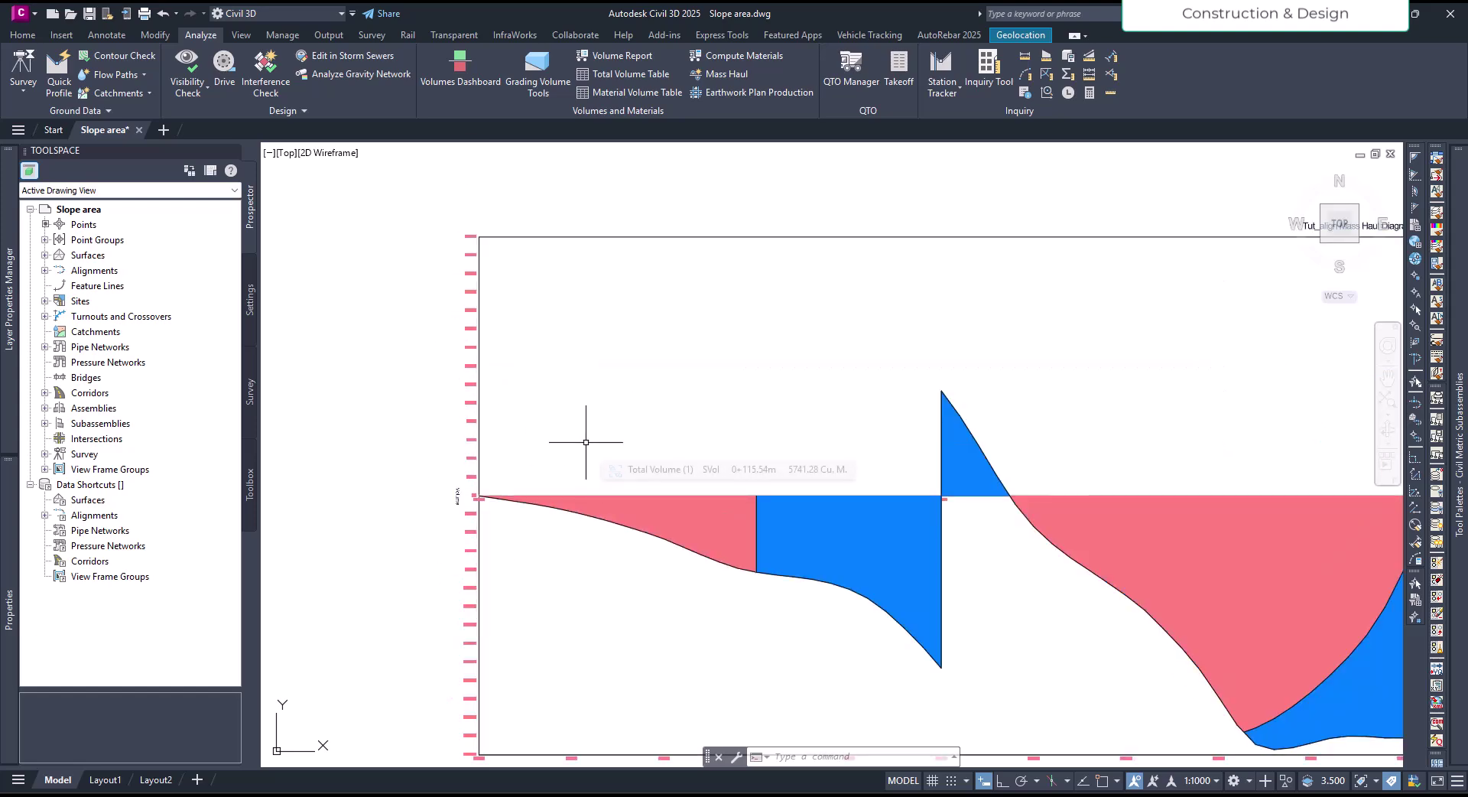
pyautogui.scroll(-3, 584, 439)
pyautogui.scroll(2, 734, 507)
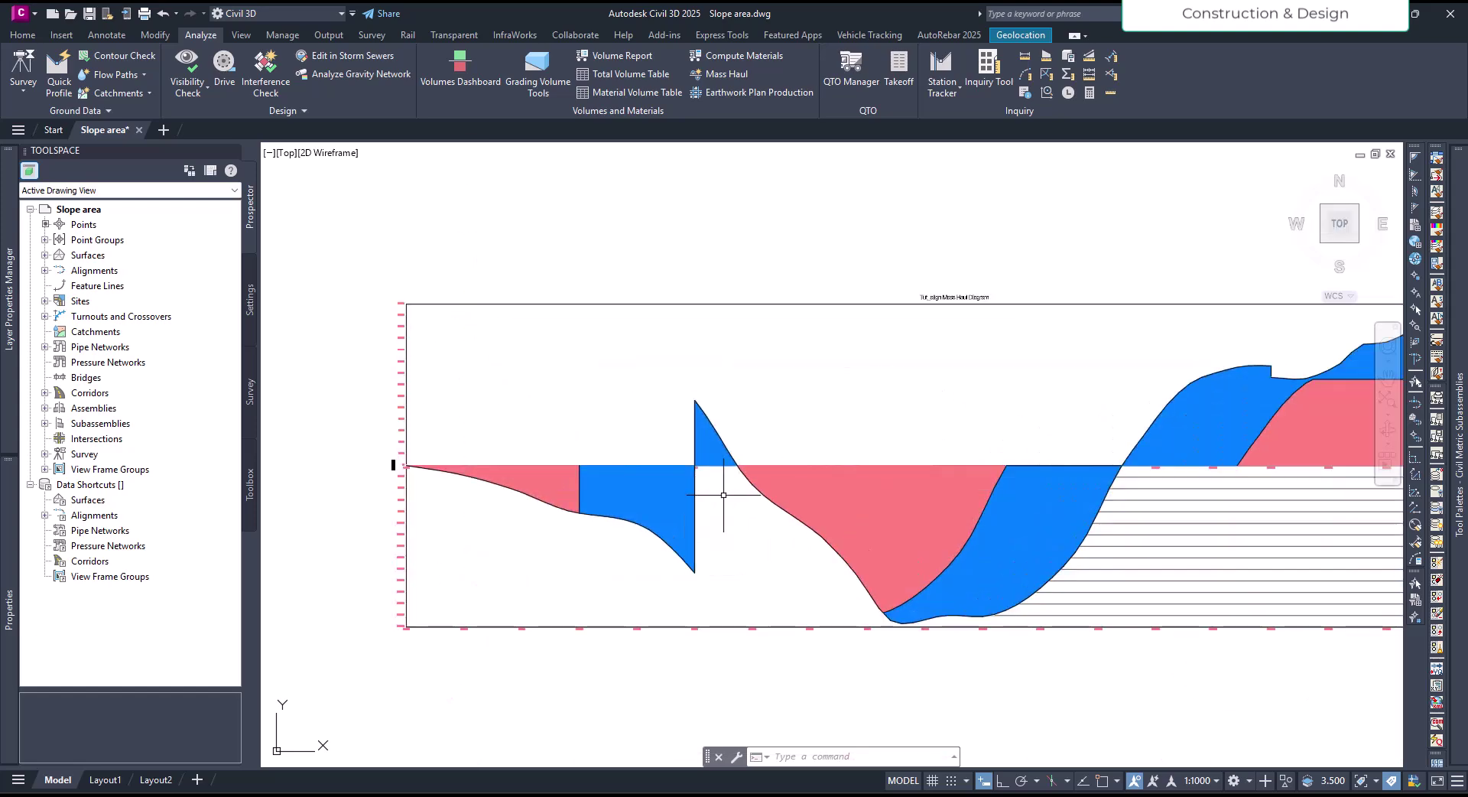
pyautogui.scroll(5, 721, 495)
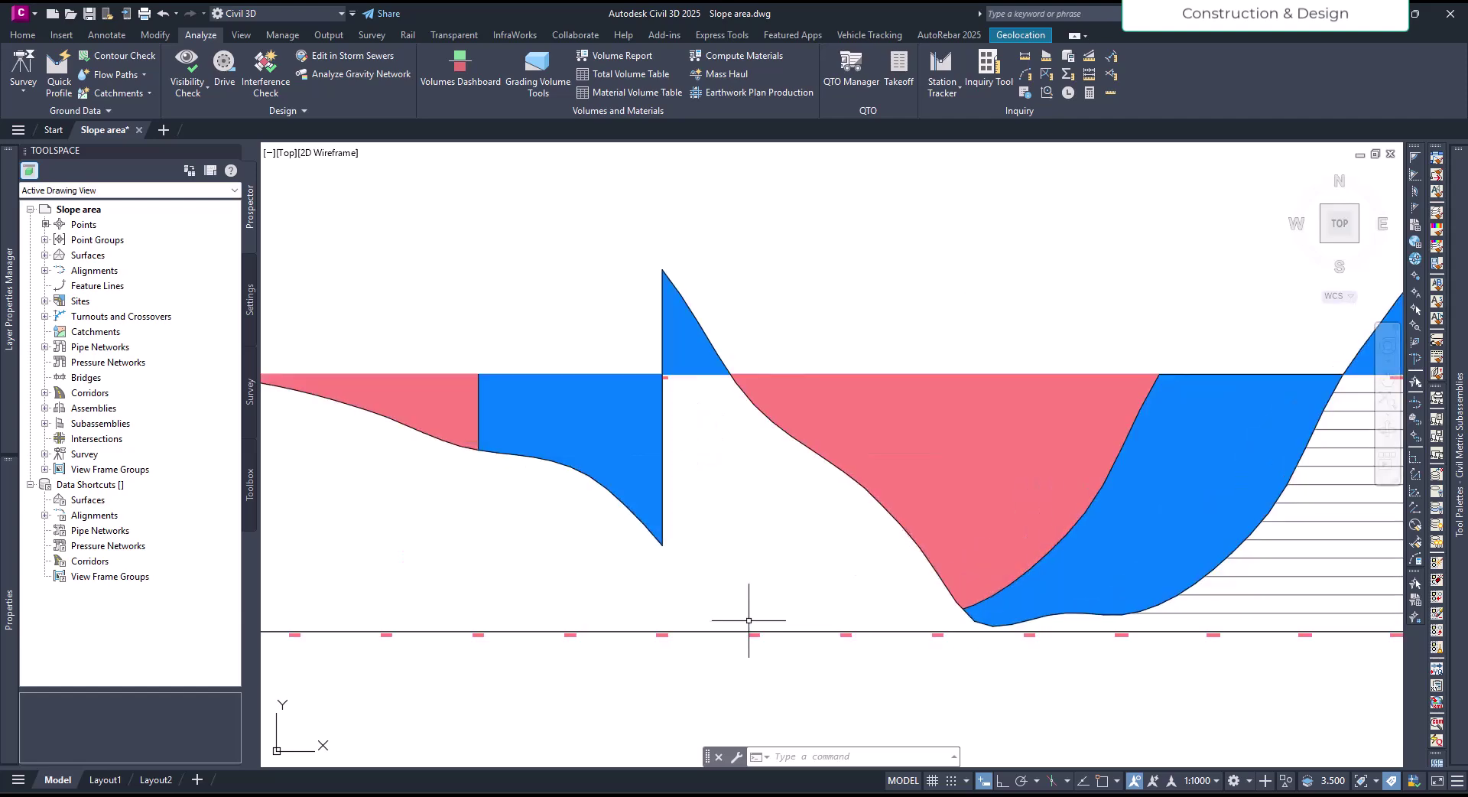
pyautogui.scroll(-3, 799, 688)
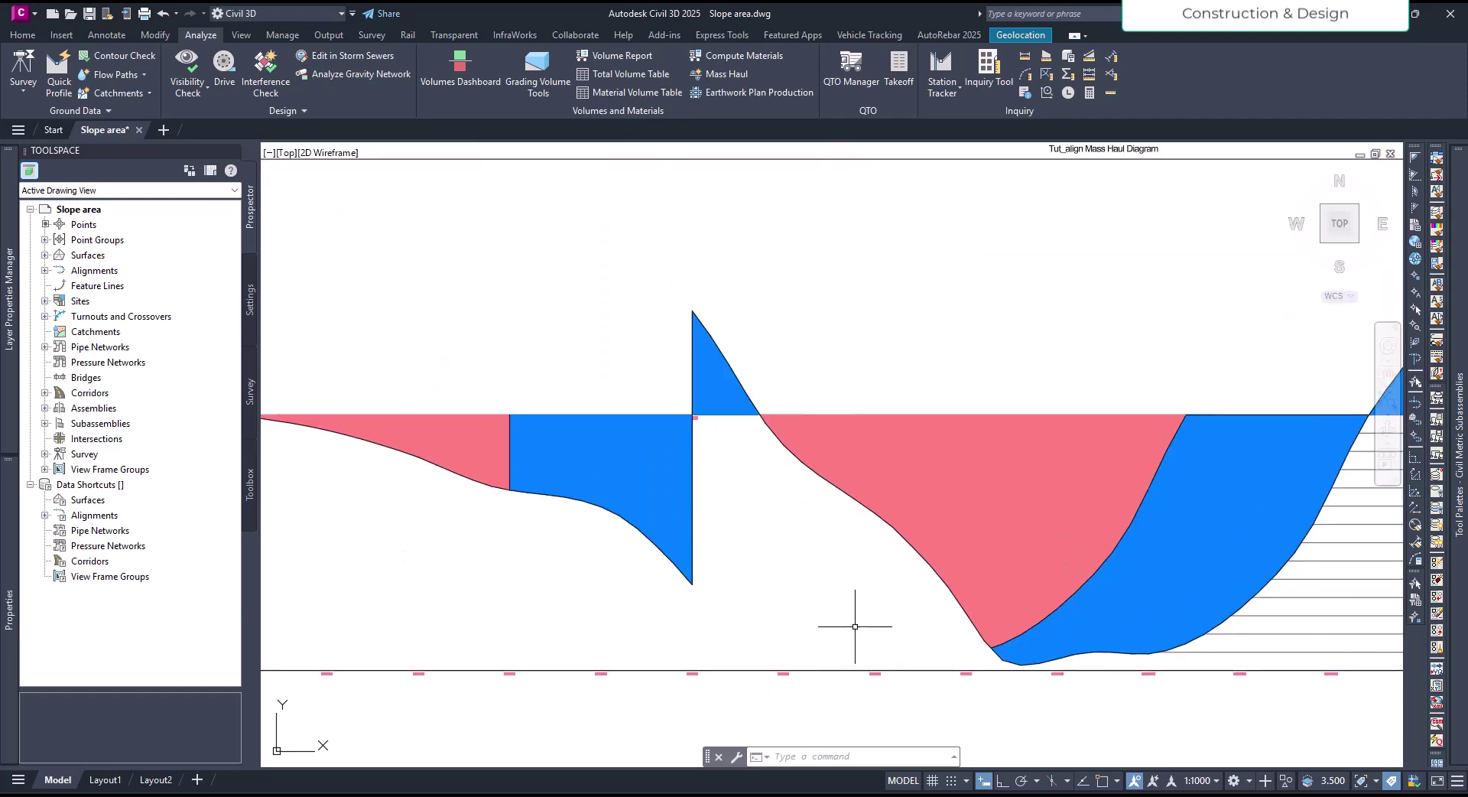
pyautogui.moveTo(855, 603)
pyautogui.mouseDown(button='middle')
pyautogui.moveTo(752, 627)
pyautogui.moveTo(901, 564)
pyautogui.mouseUp(button='middle')
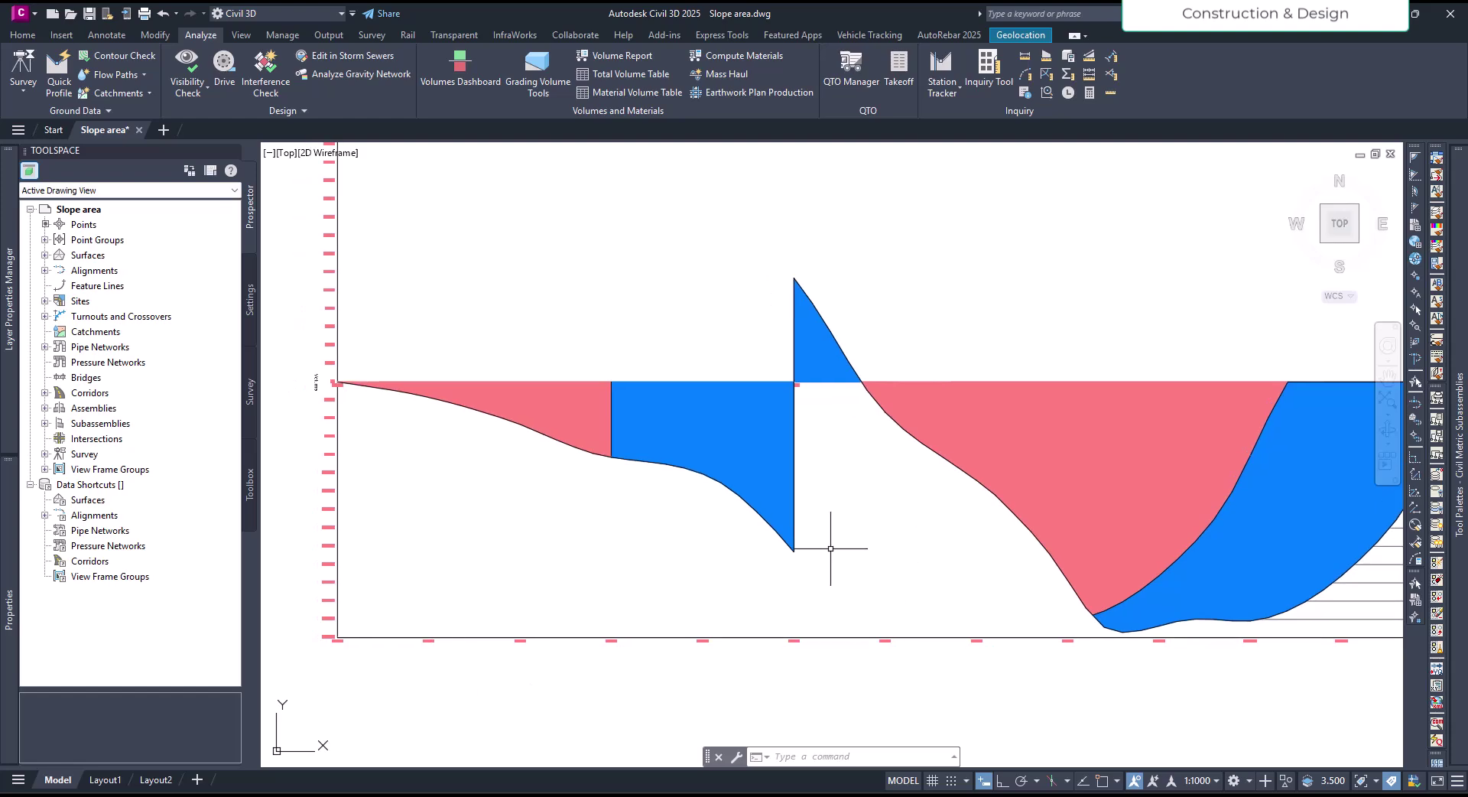
pyautogui.moveTo(562, 487)
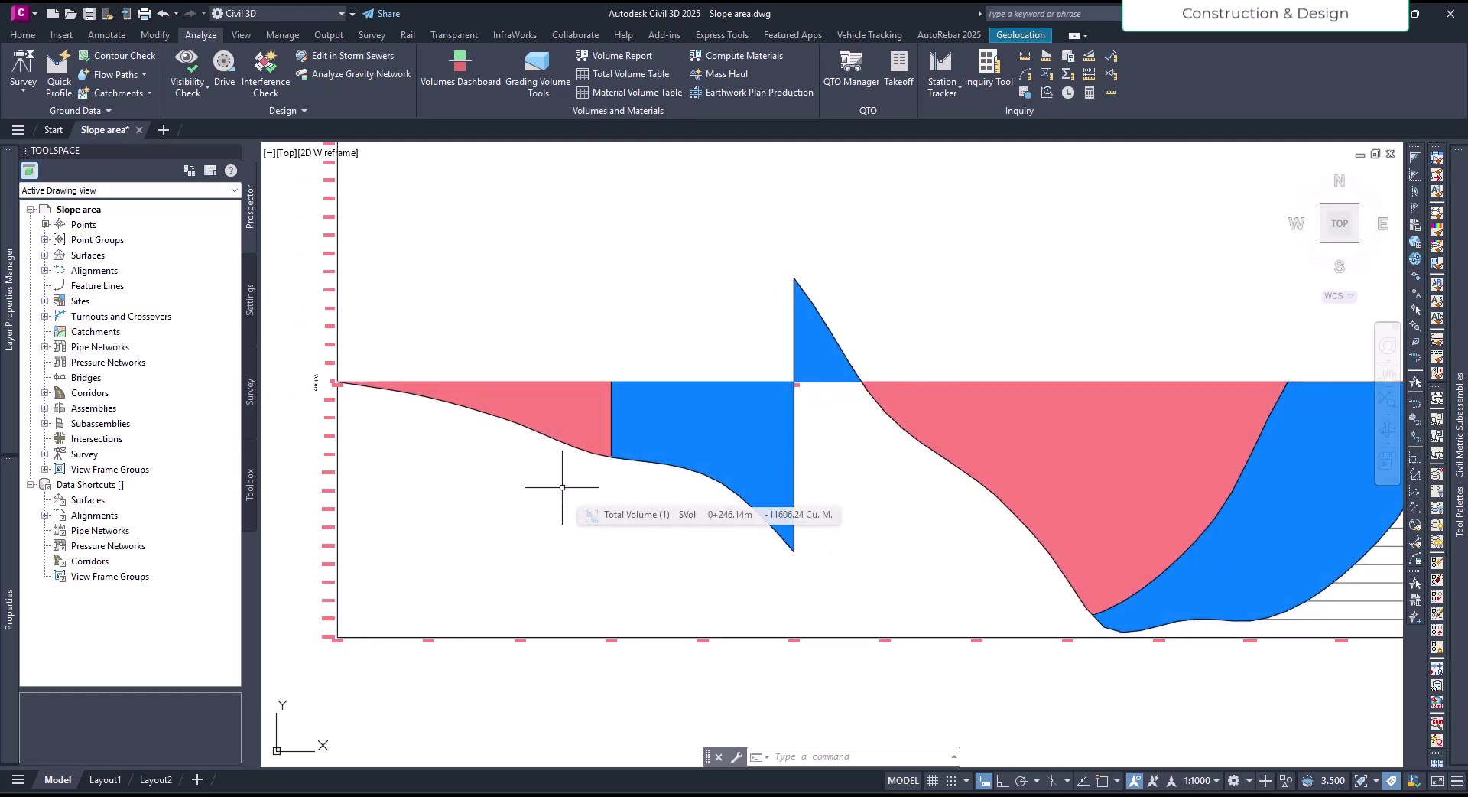
pyautogui.scroll(-4, 574, 535)
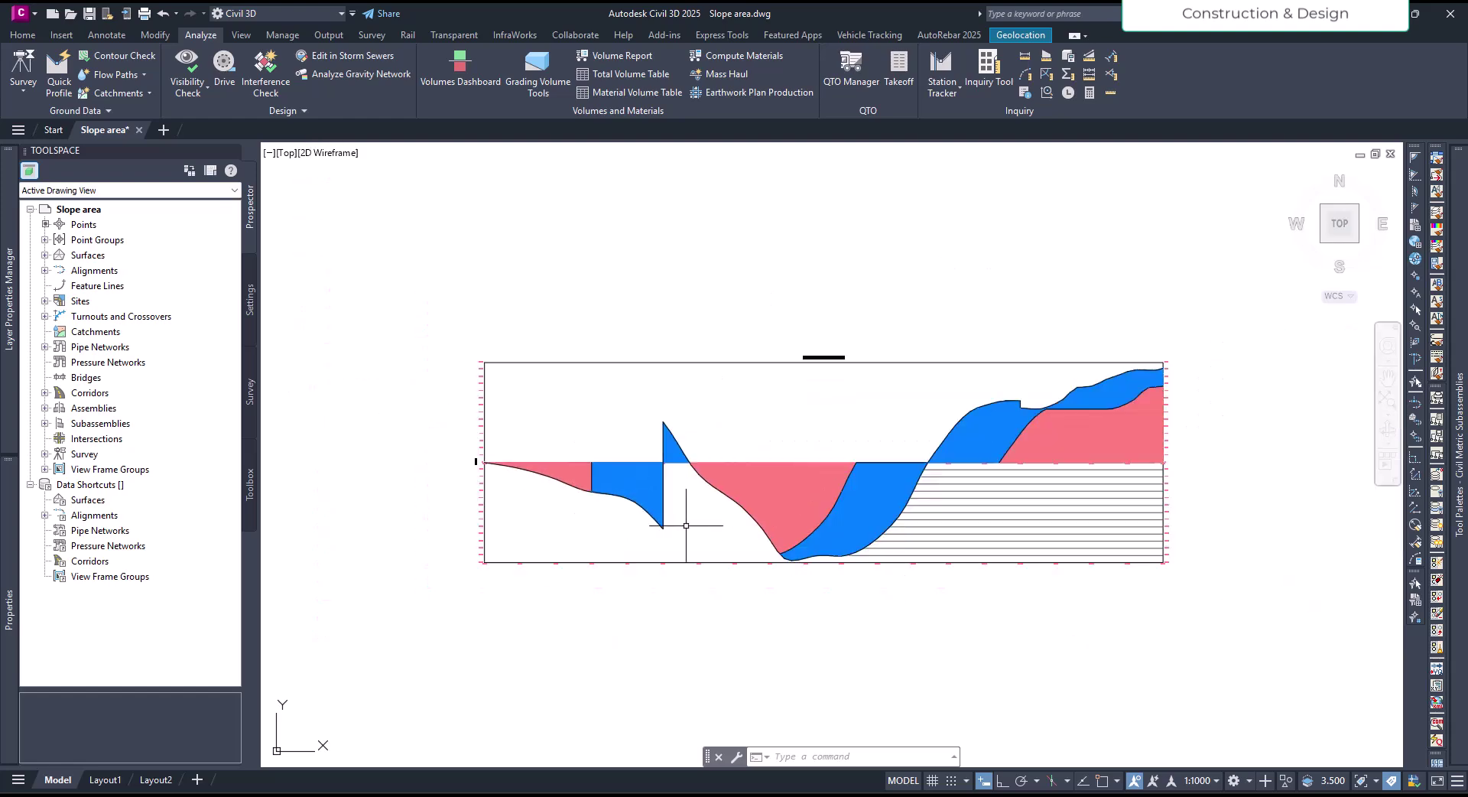
pyautogui.moveTo(673, 544)
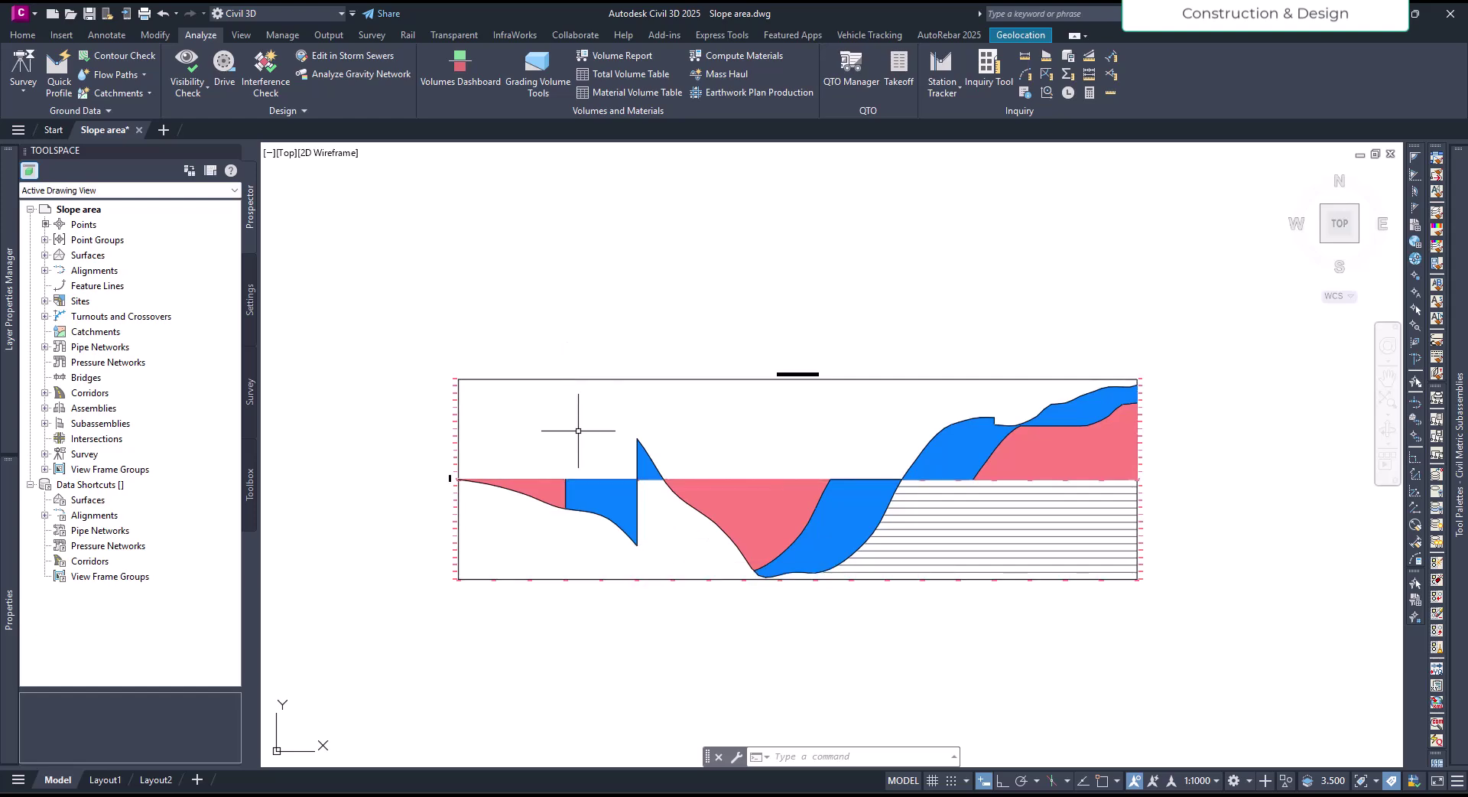
pyautogui.scroll(2, 822, 535)
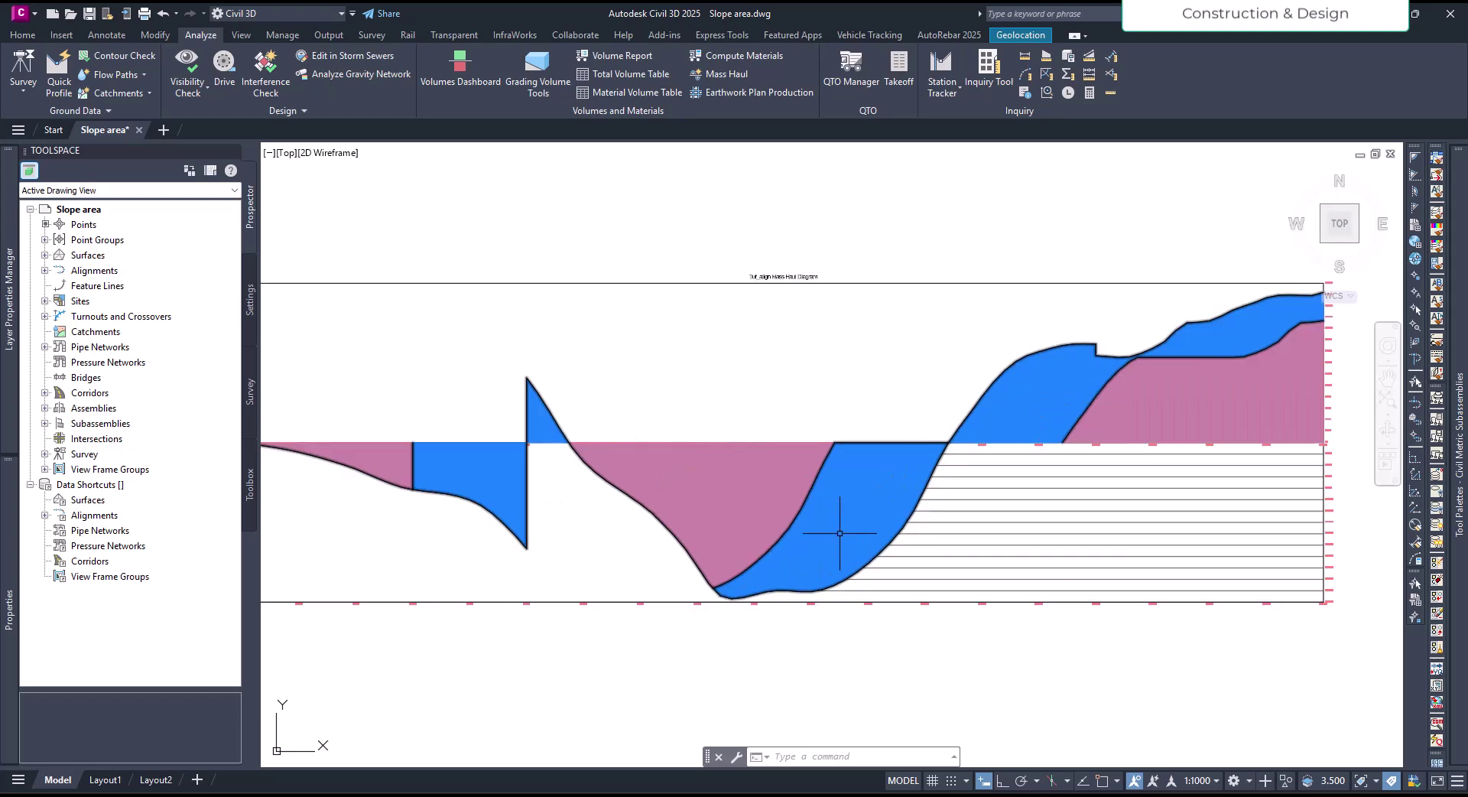
pyautogui.scroll(-2, 948, 527)
pyautogui.scroll(1, 817, 537)
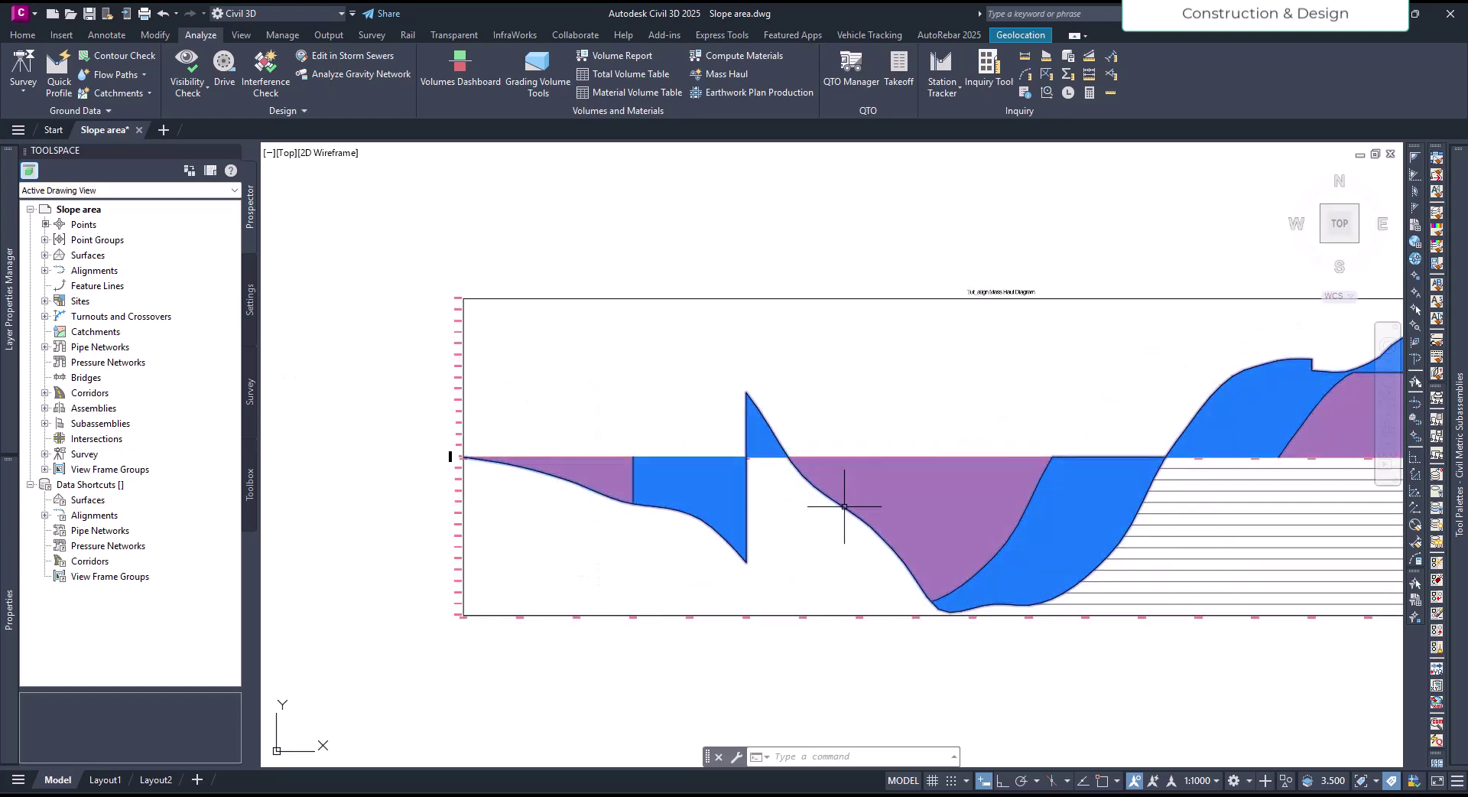
pyautogui.click(844, 501)
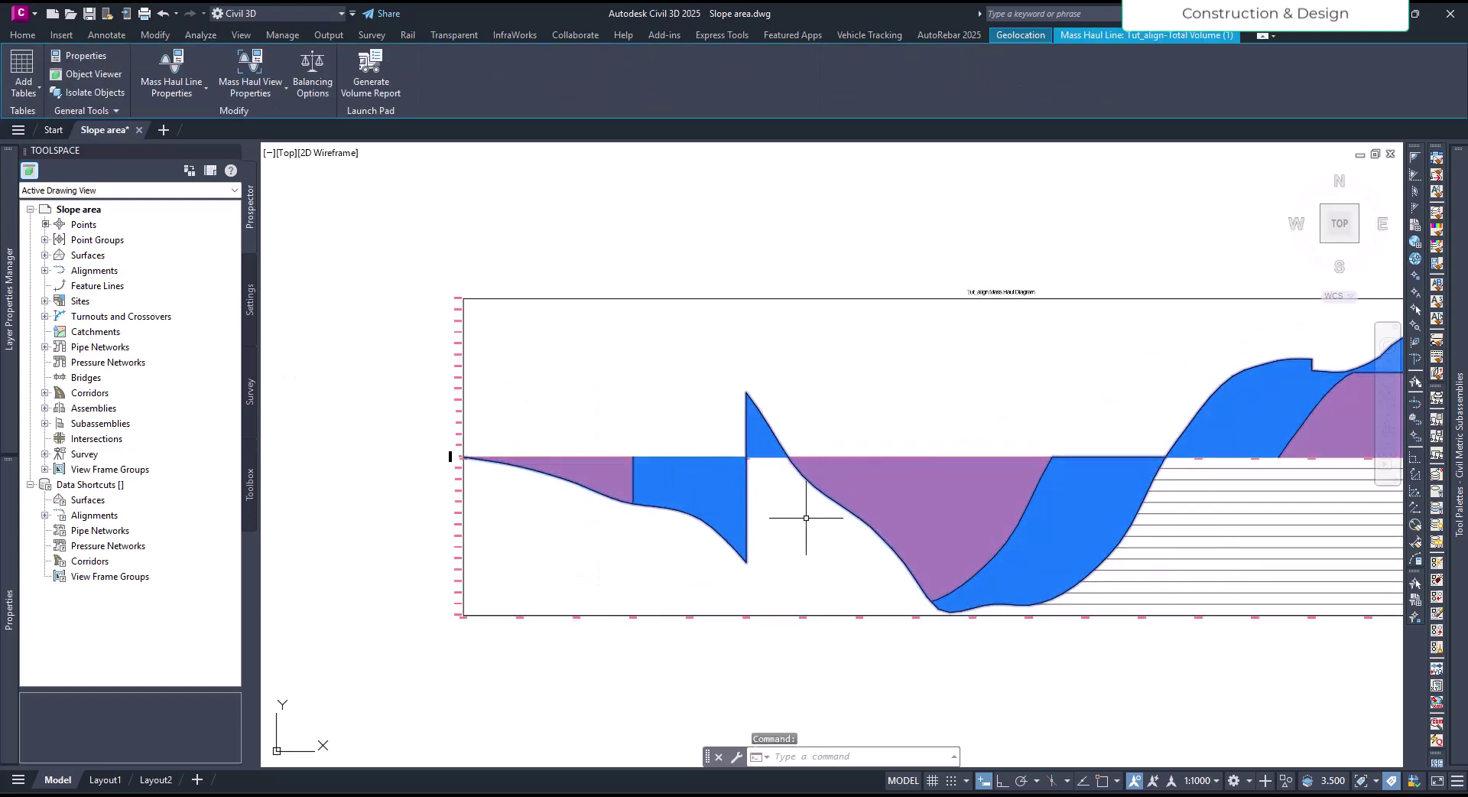
# - Open Mass Haul Line Properties and look through its data and balancing settings
pyautogui.click(244, 61)
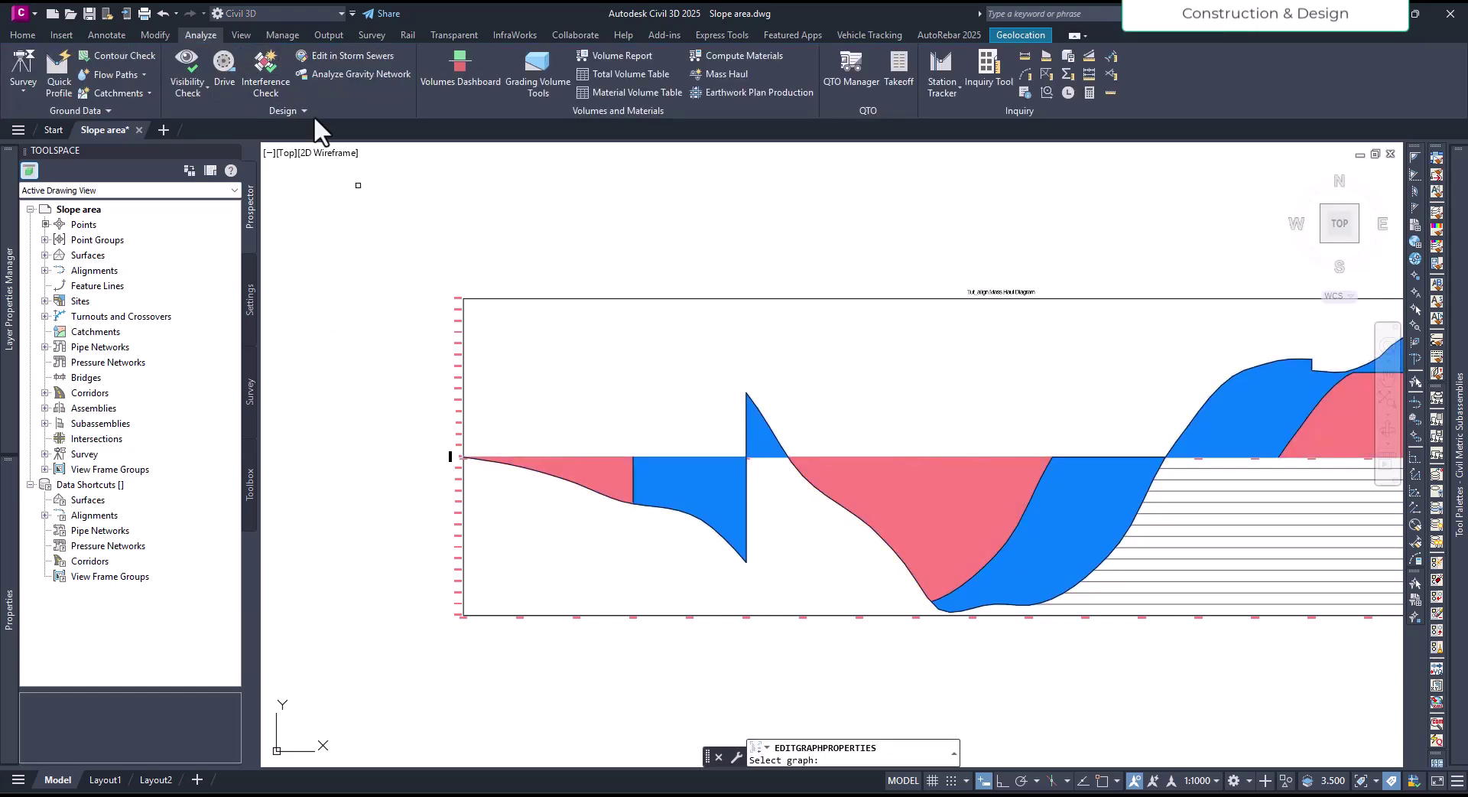
pyautogui.press('Escape')
pyautogui.click(277, 98)
pyautogui.click(277, 119)
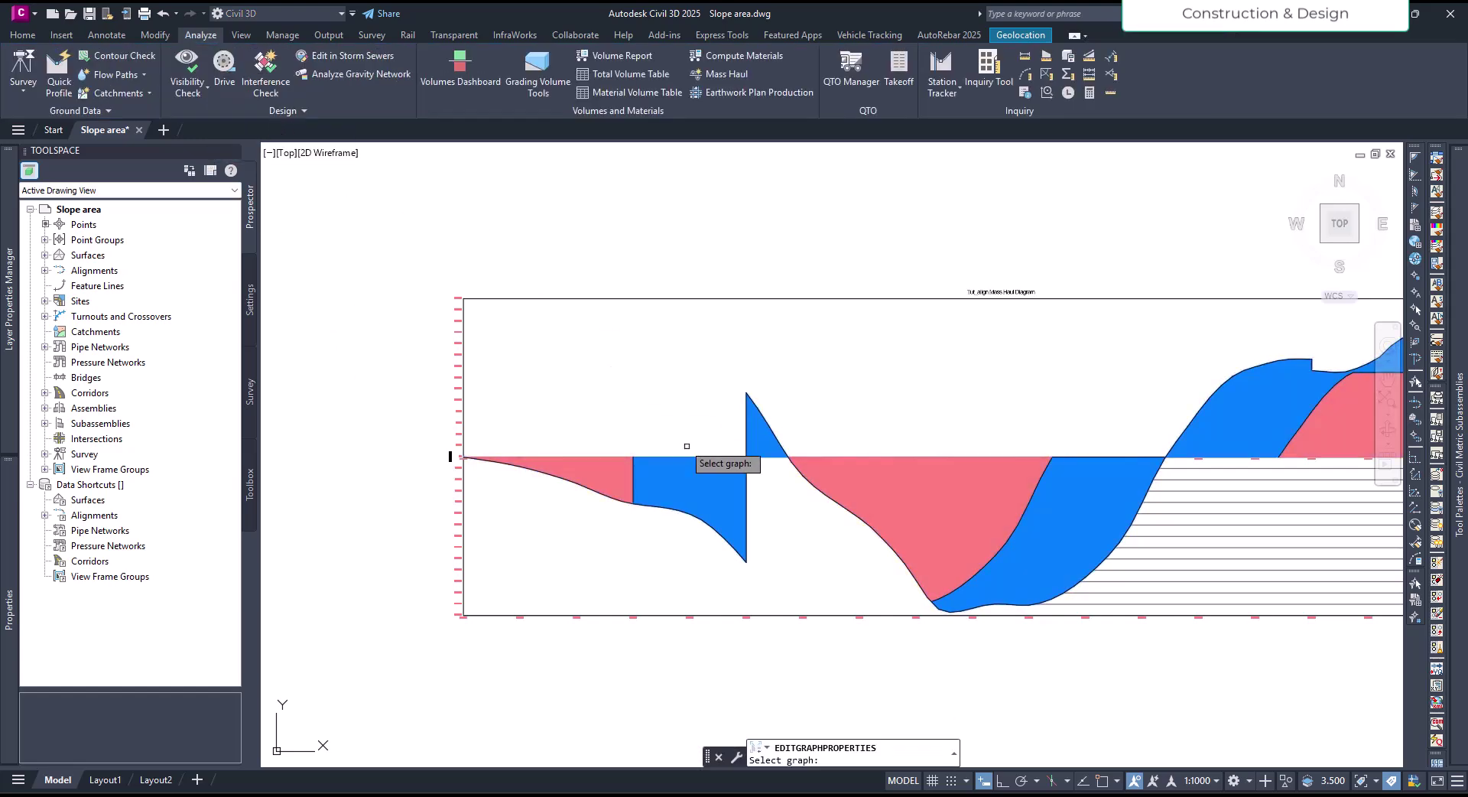
pyautogui.press('Escape')
pyautogui.click(189, 61)
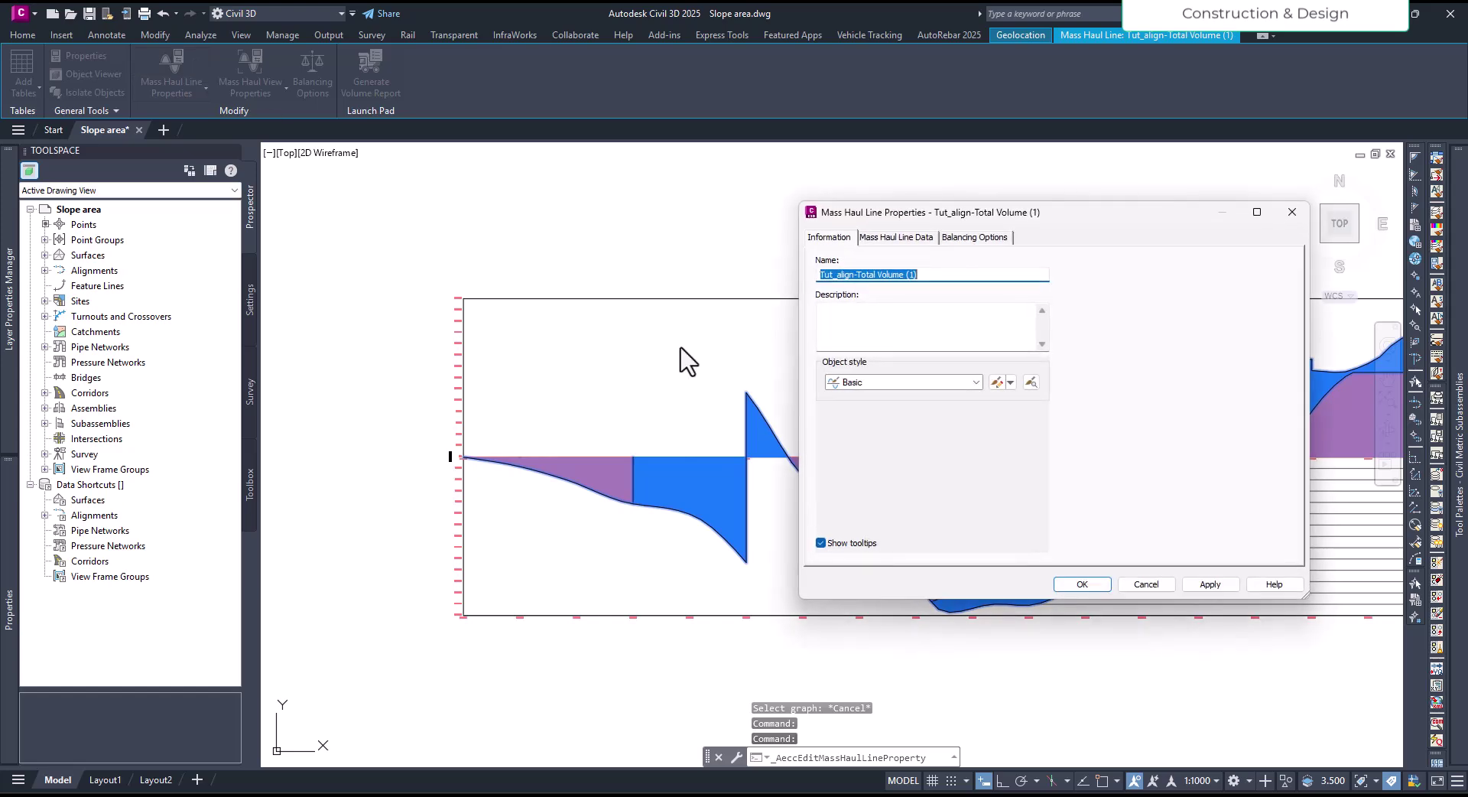
pyautogui.moveTo(939, 222); pyautogui.dragTo(802, 237)
pyautogui.click(759, 252)
pyautogui.click(692, 252)
pyautogui.click(837, 252)
pyautogui.click(689, 254)
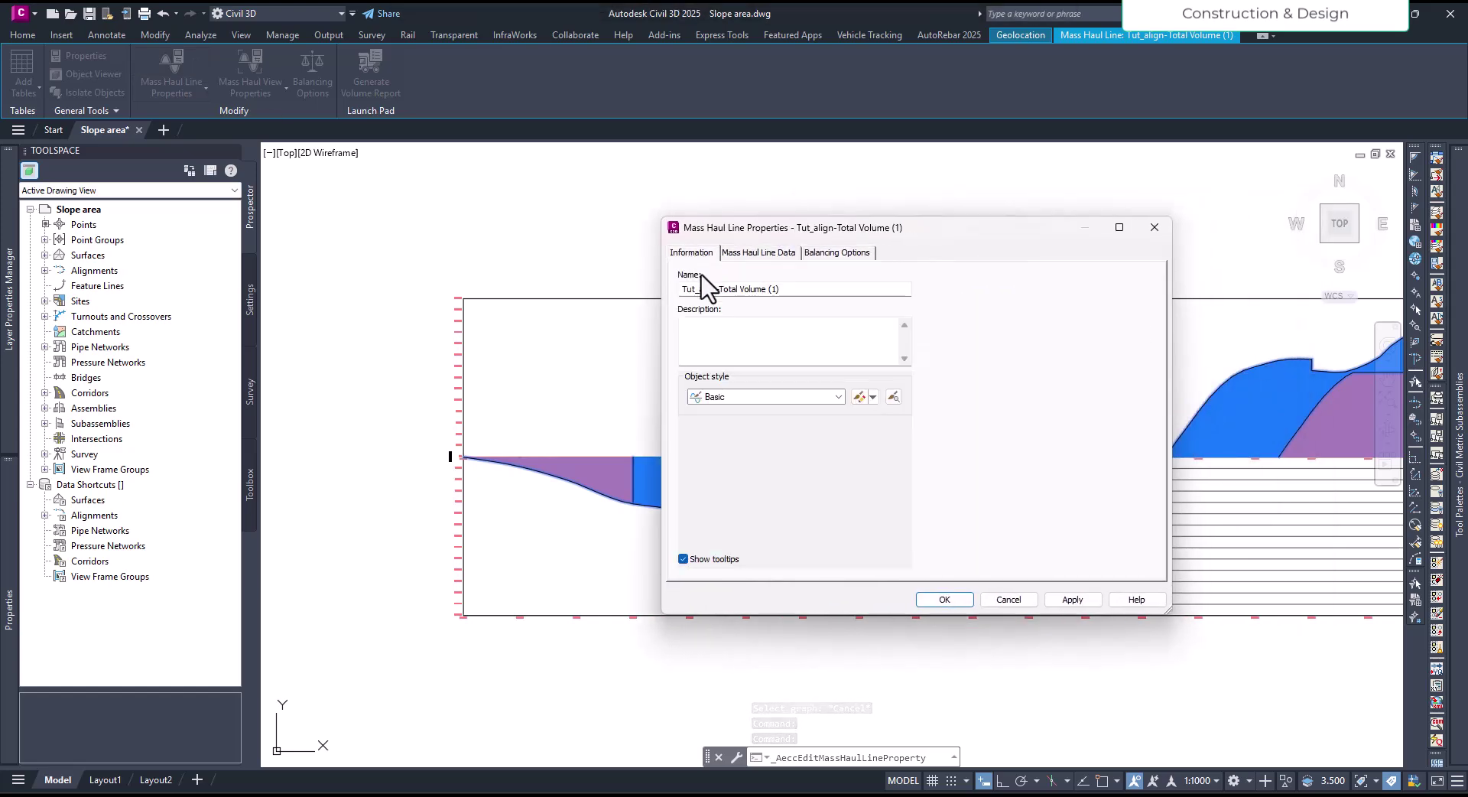
# - In the Basic style, enable free haul from grade point and balance point, then open the Free Haul Area Hatch pattern
pyautogui.click(859, 396)
pyautogui.click(556, 251)
pyautogui.click(600, 253)
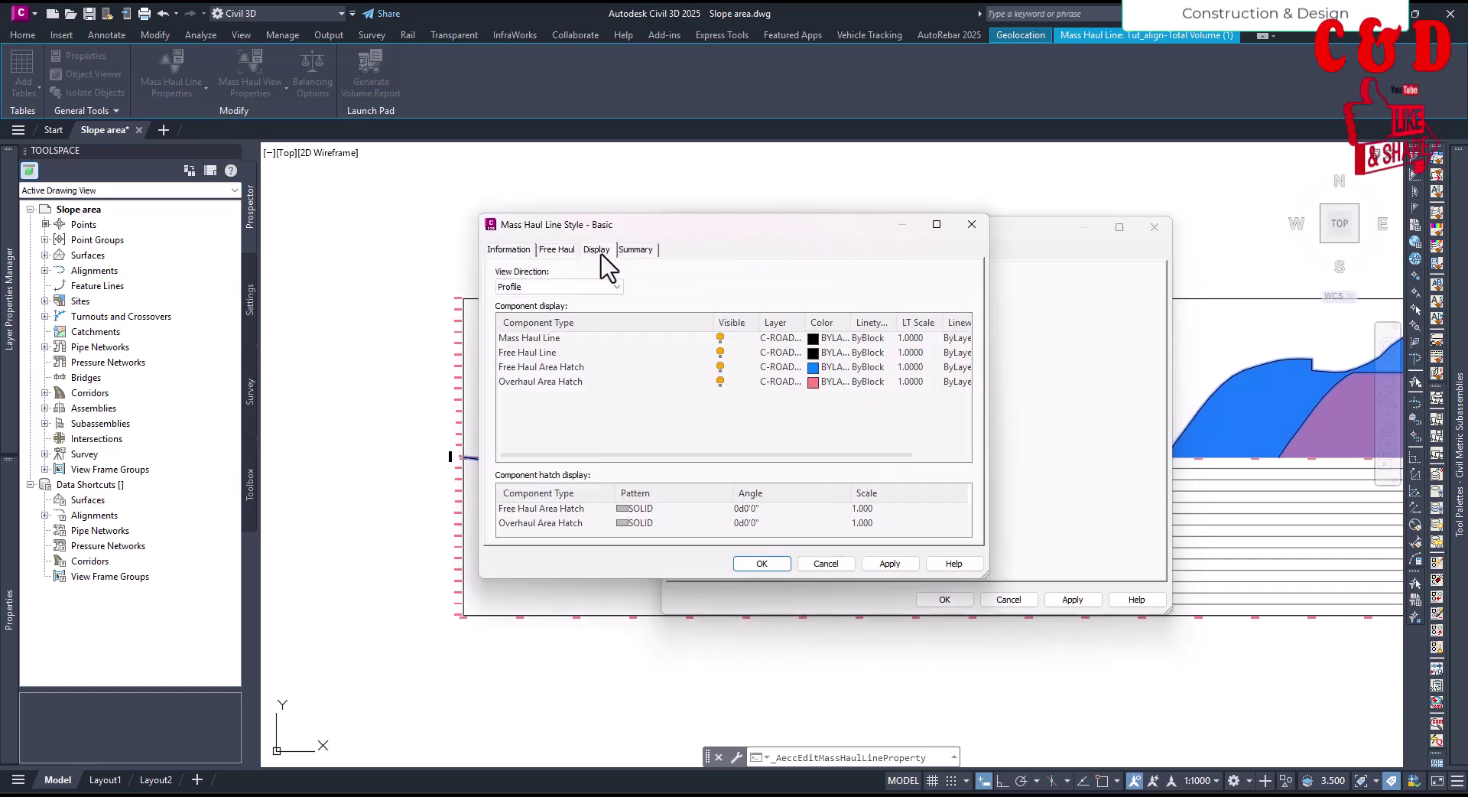
pyautogui.click(560, 250)
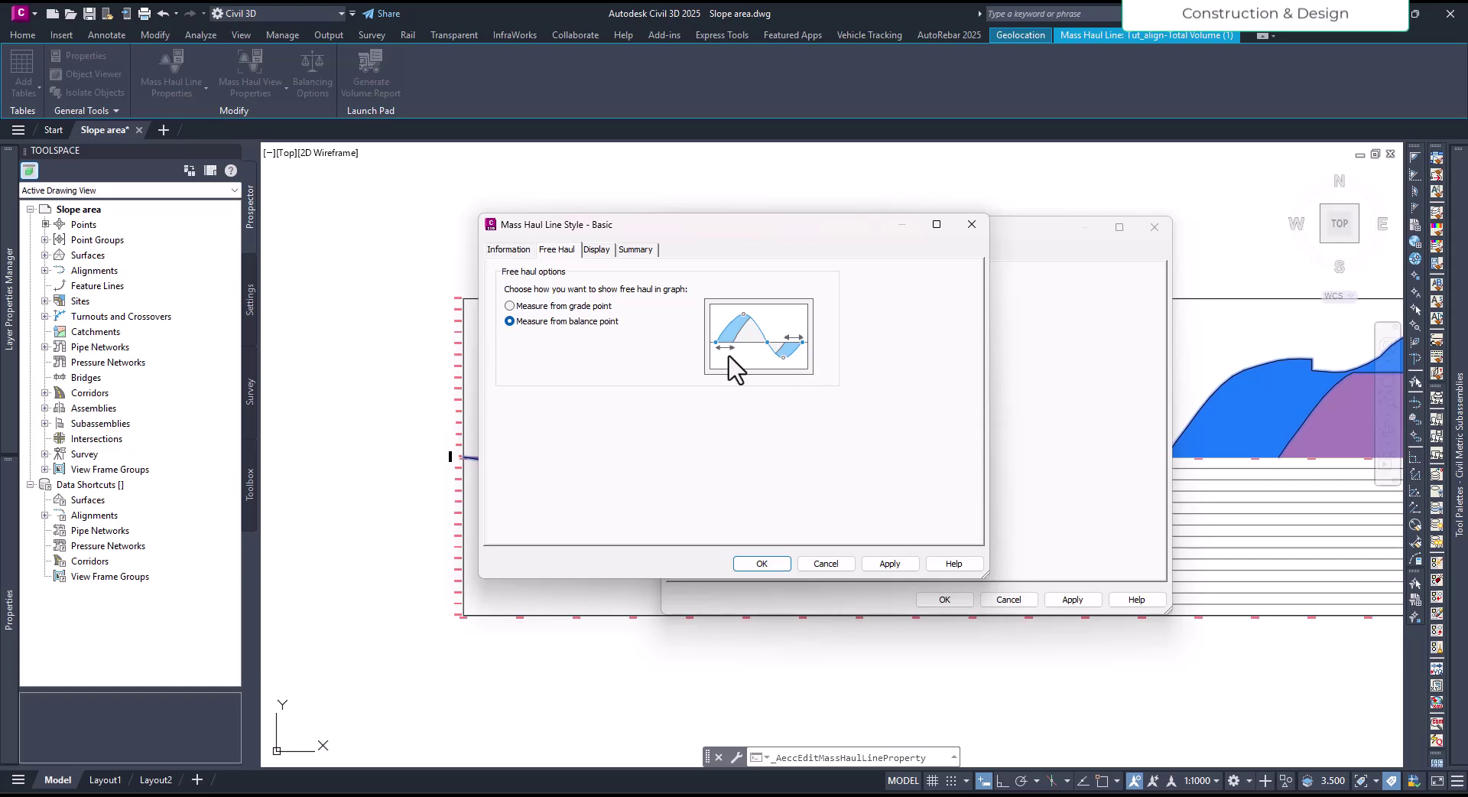
pyautogui.click(509, 306)
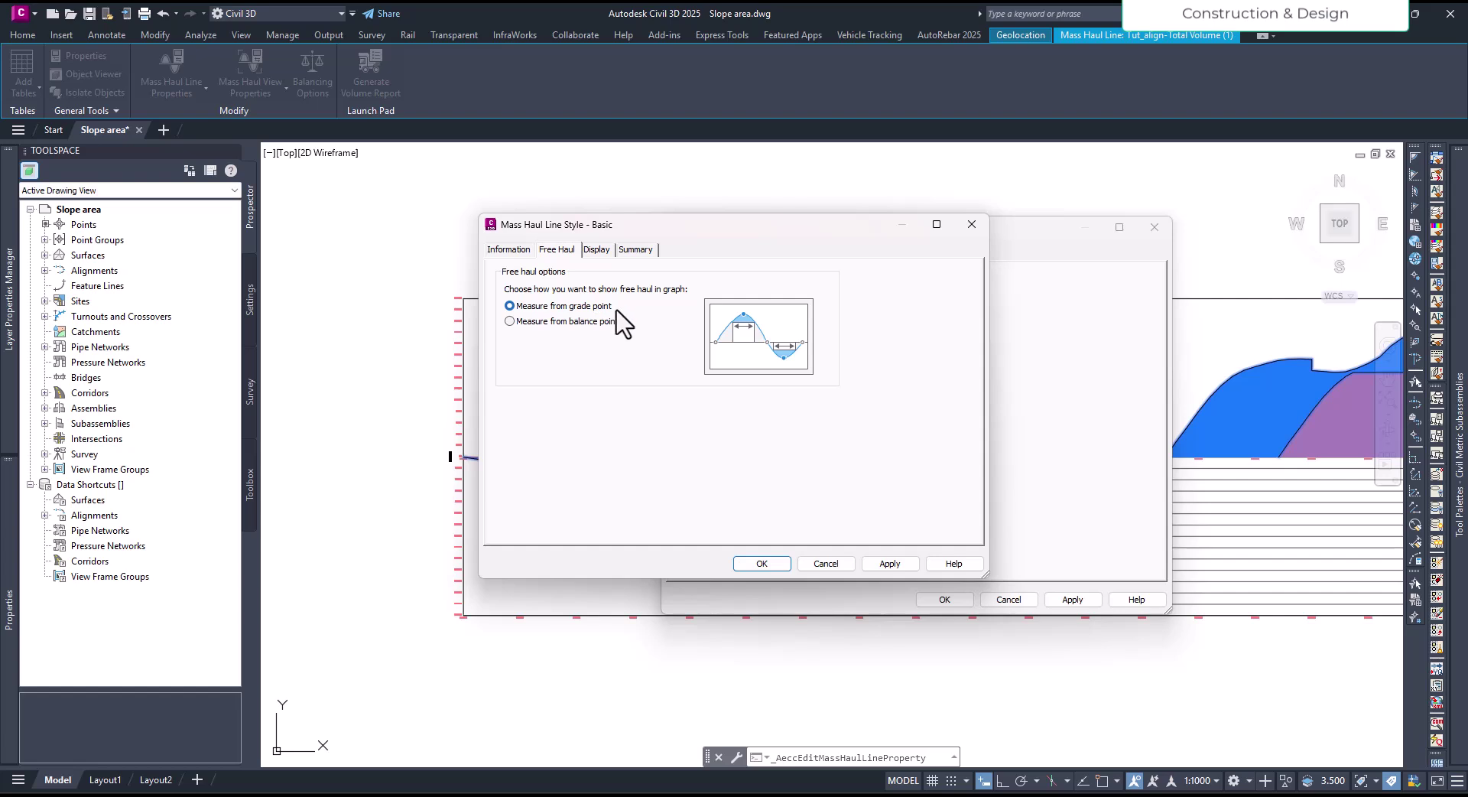
pyautogui.click(509, 321)
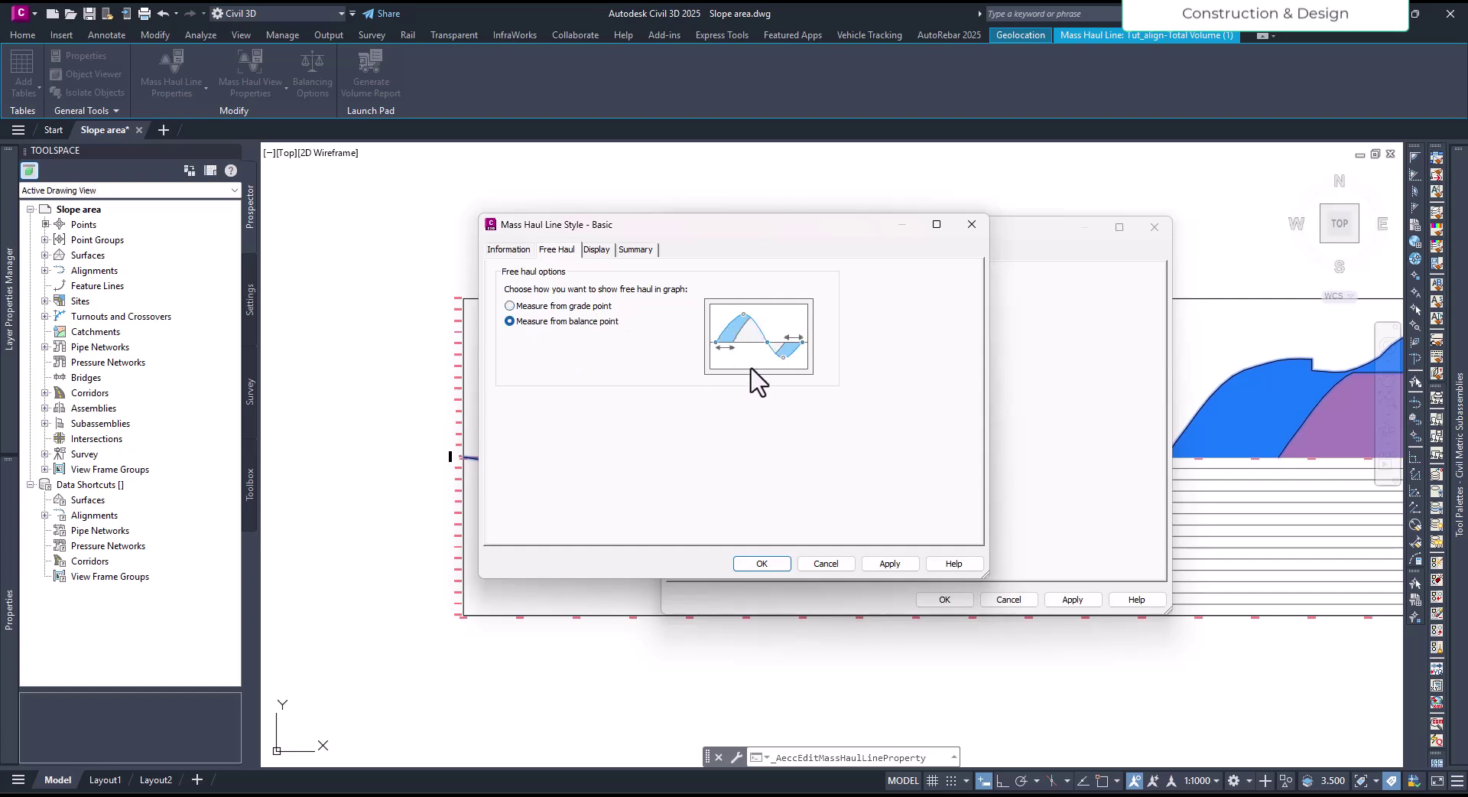
pyautogui.click(600, 253)
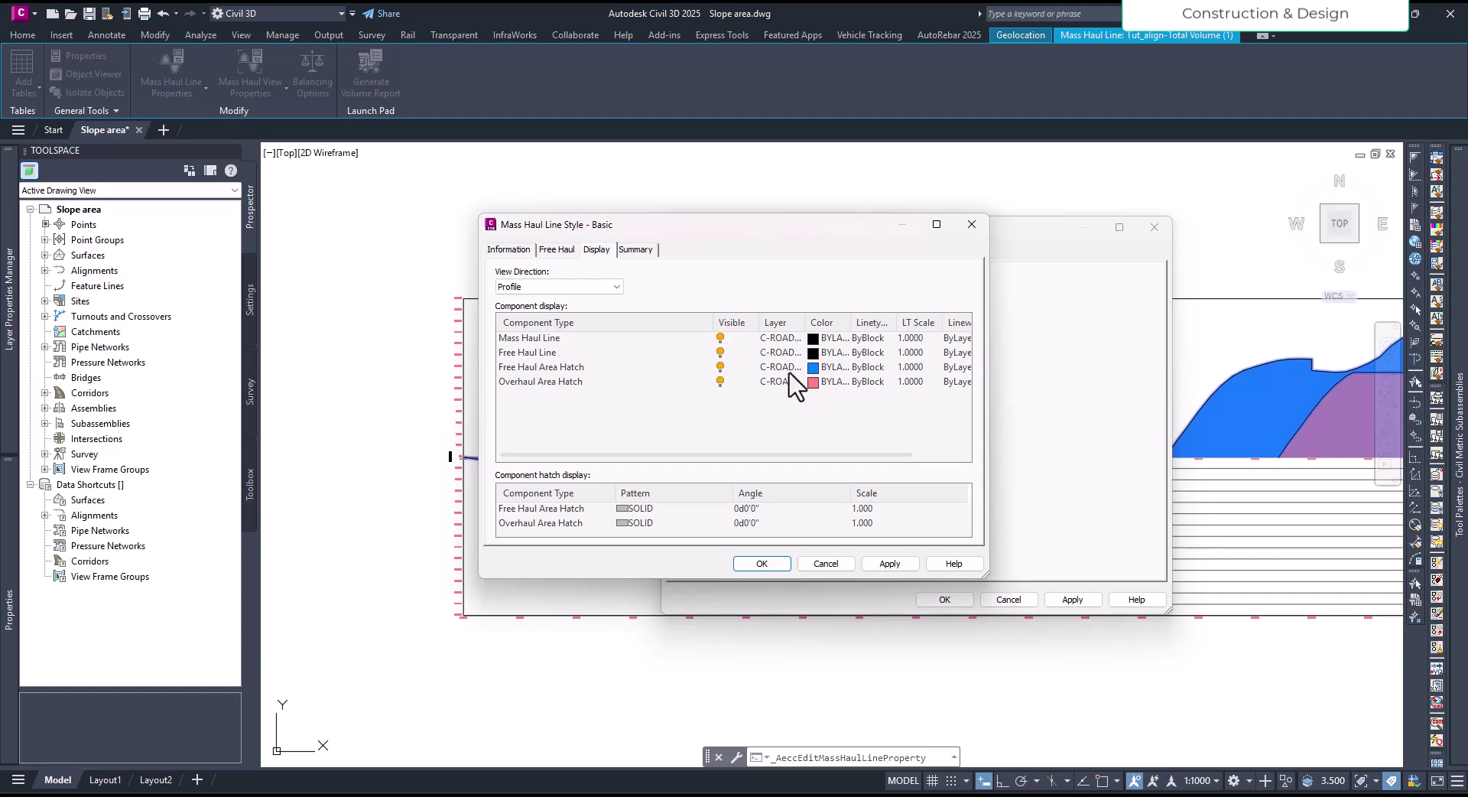
pyautogui.click(638, 508)
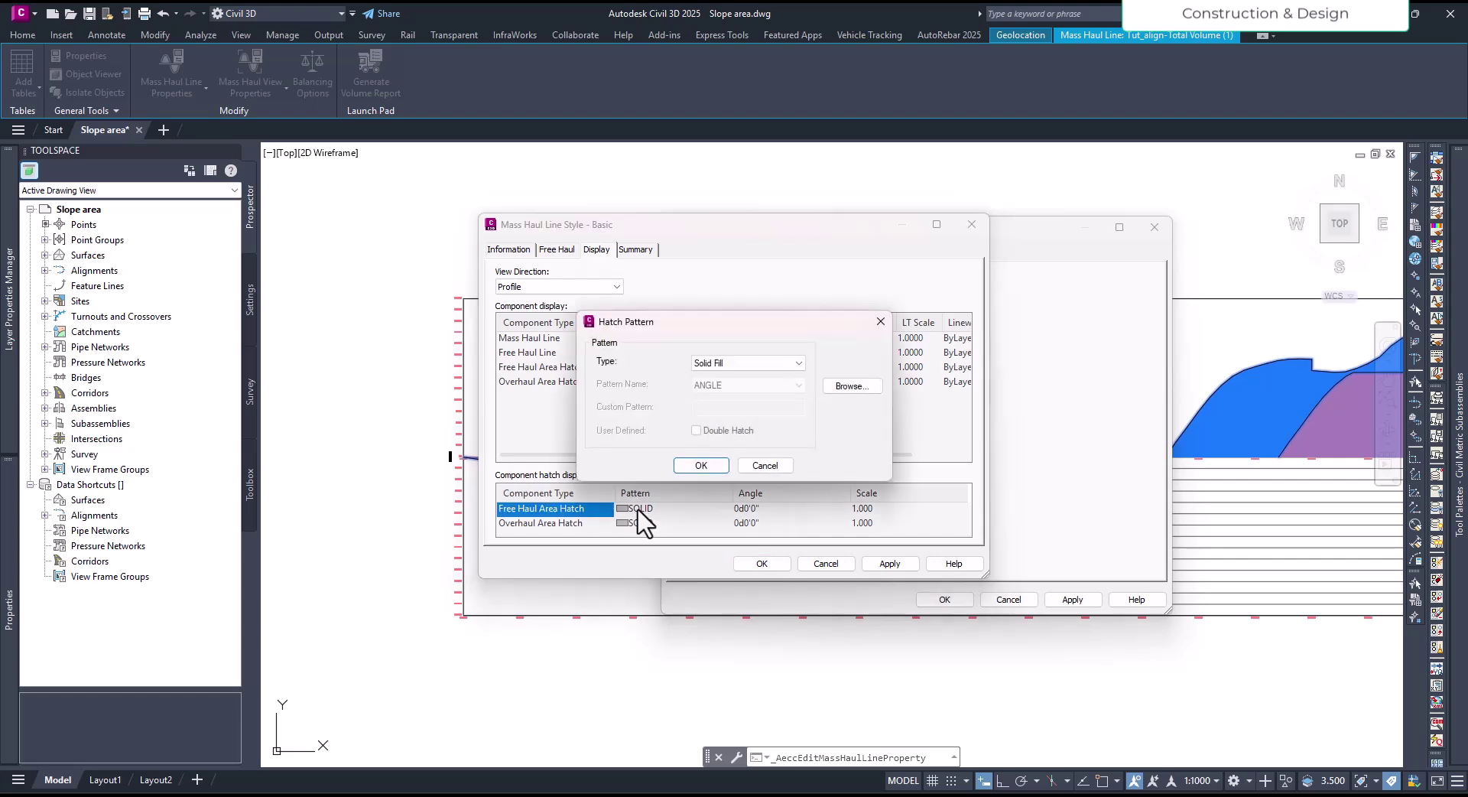
# - Set the Free Haul Area Hatch to the Predefined ANGLE pattern and apply it
pyautogui.click(754, 365)
pyautogui.click(749, 377)
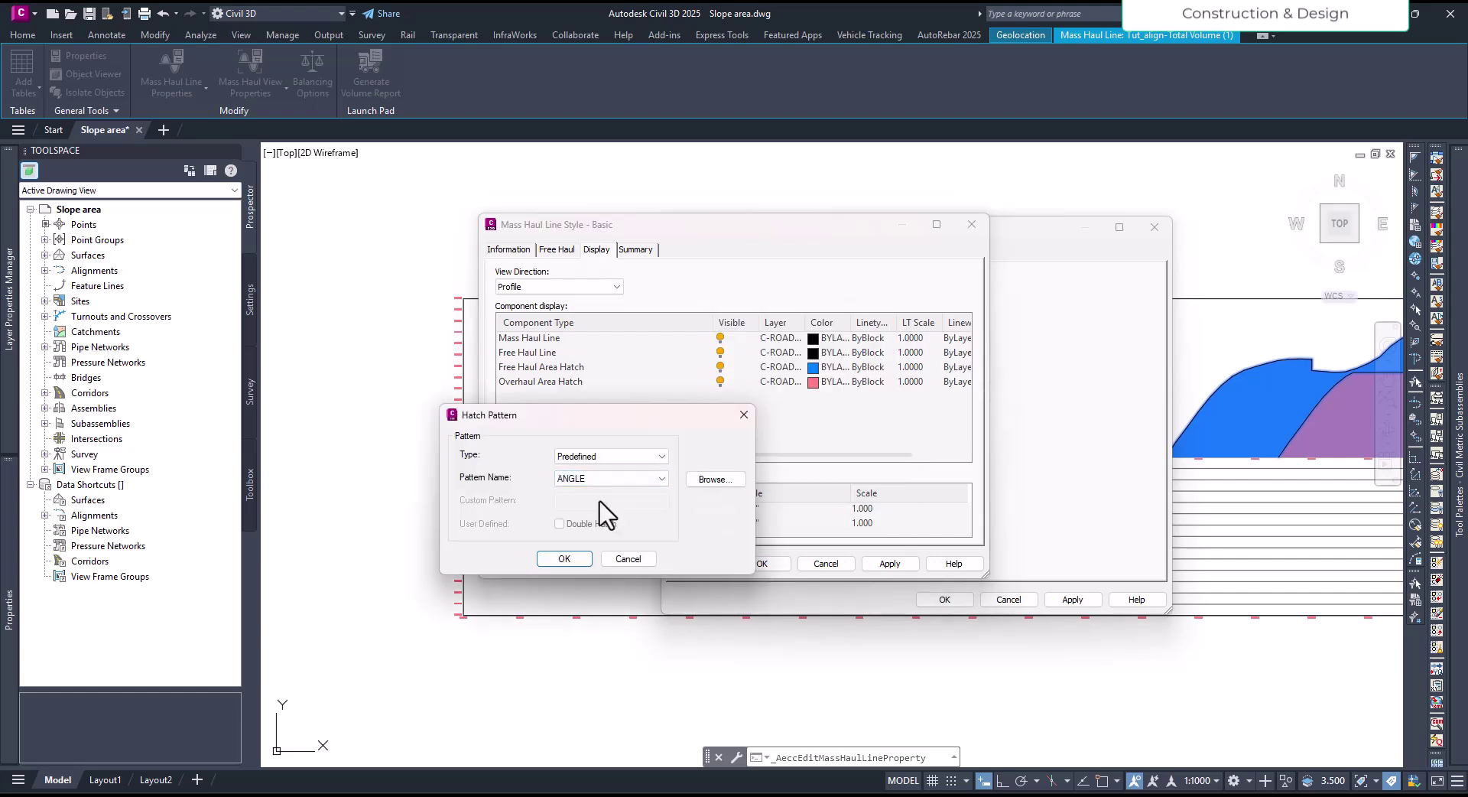
pyautogui.click(564, 559)
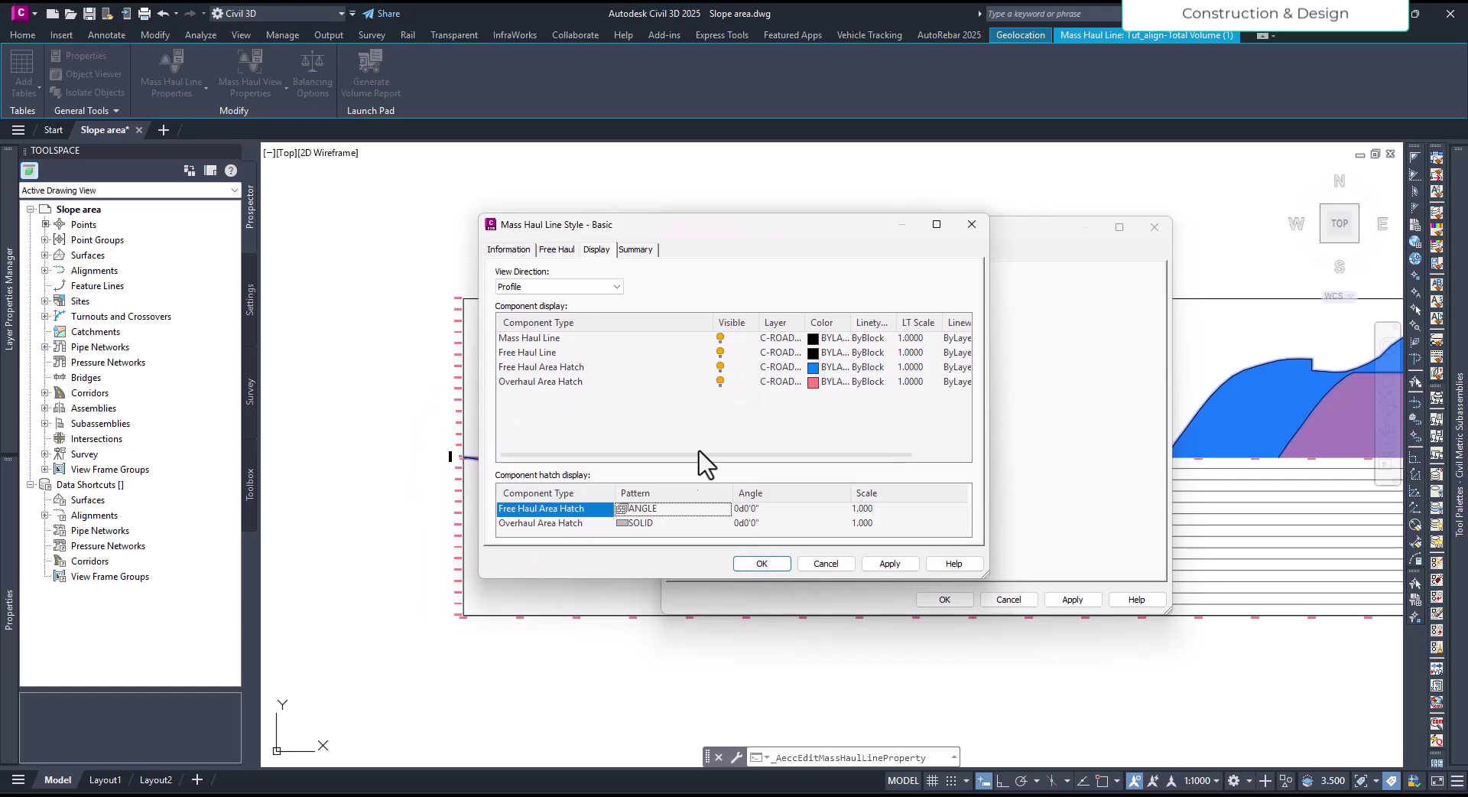
pyautogui.click(800, 568)
pyautogui.click(1065, 599)
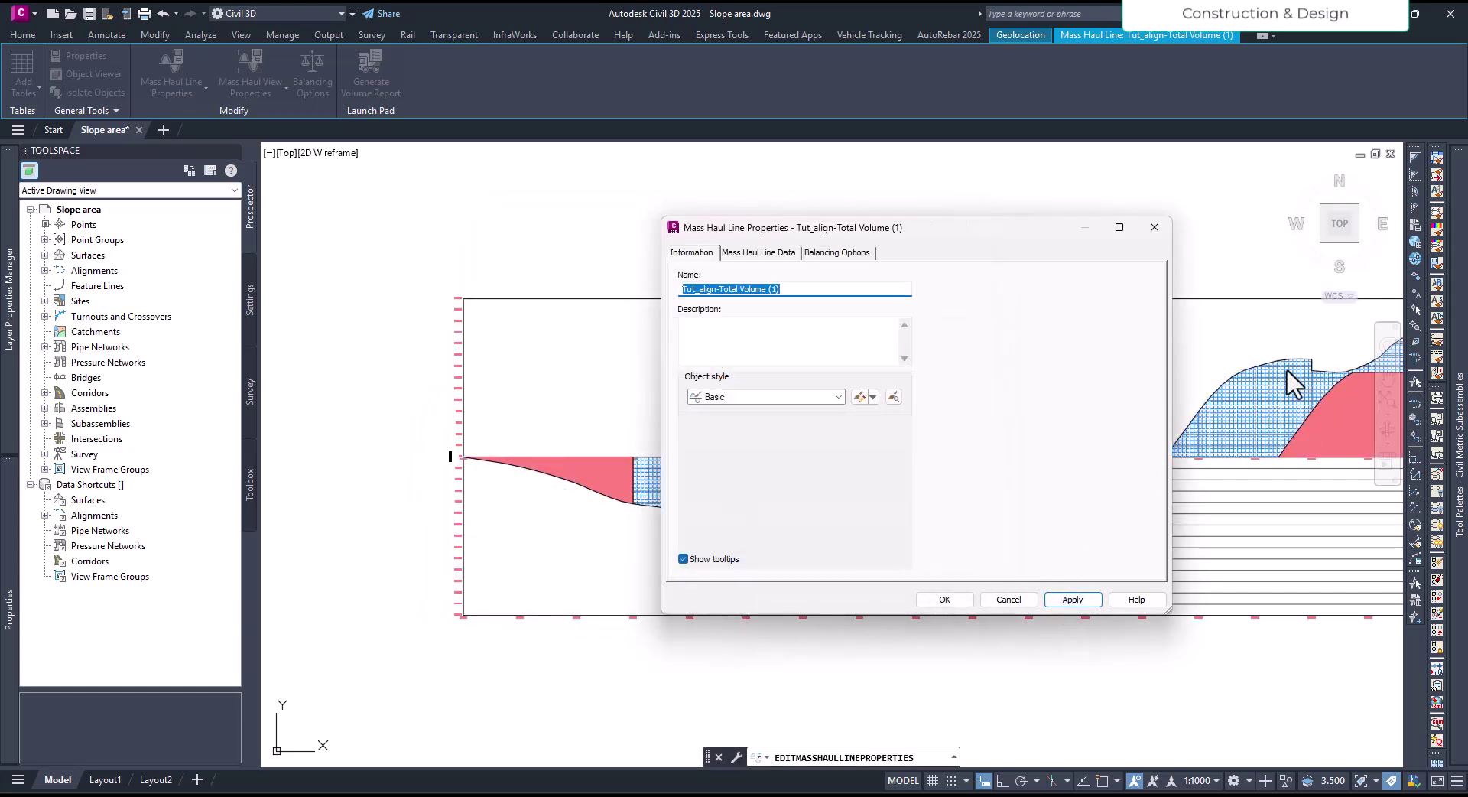
# - Reopen the Basic style and open the Overhaul Area Hatch pattern settings, trying other hatch types
pyautogui.click(862, 397)
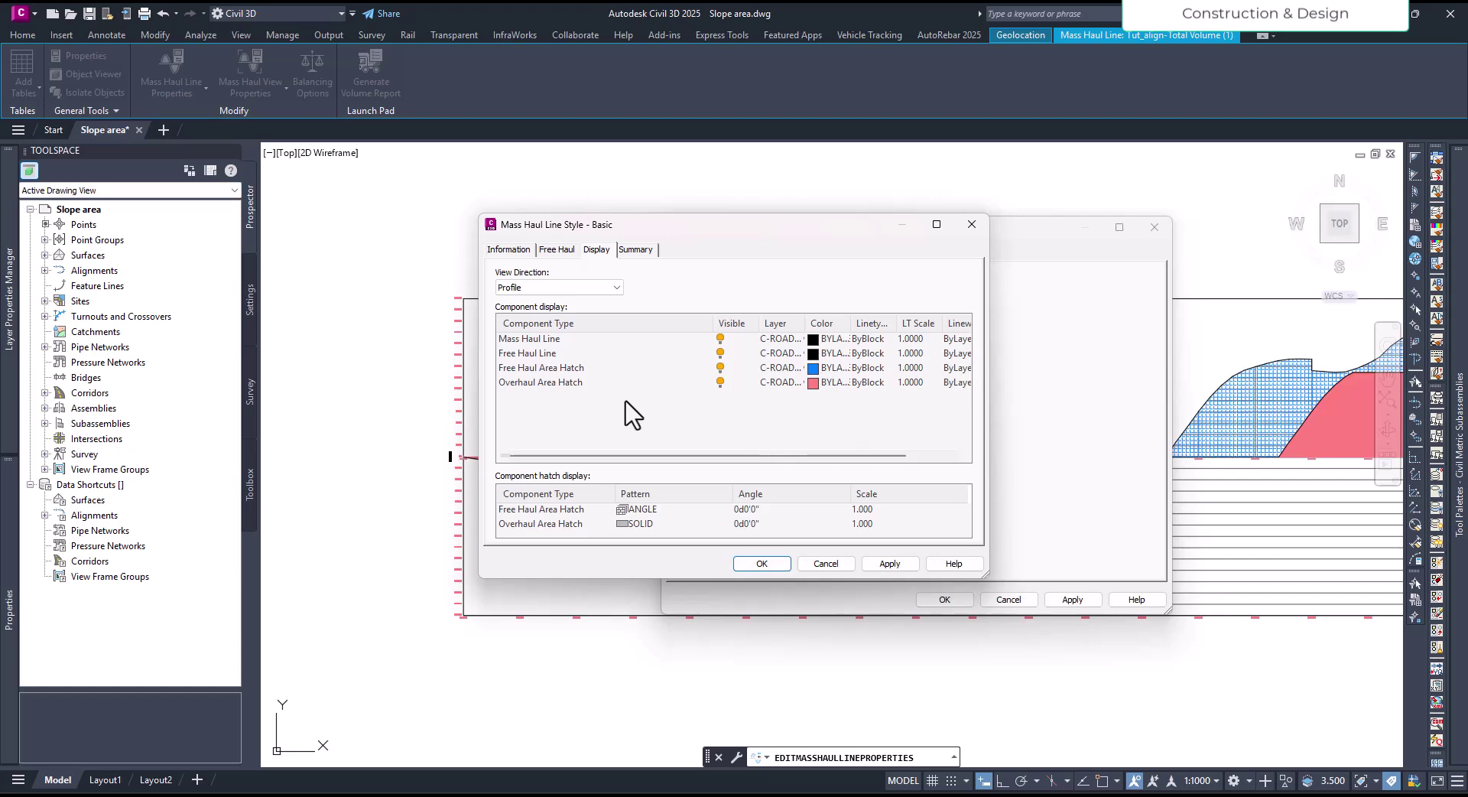
pyautogui.click(590, 384)
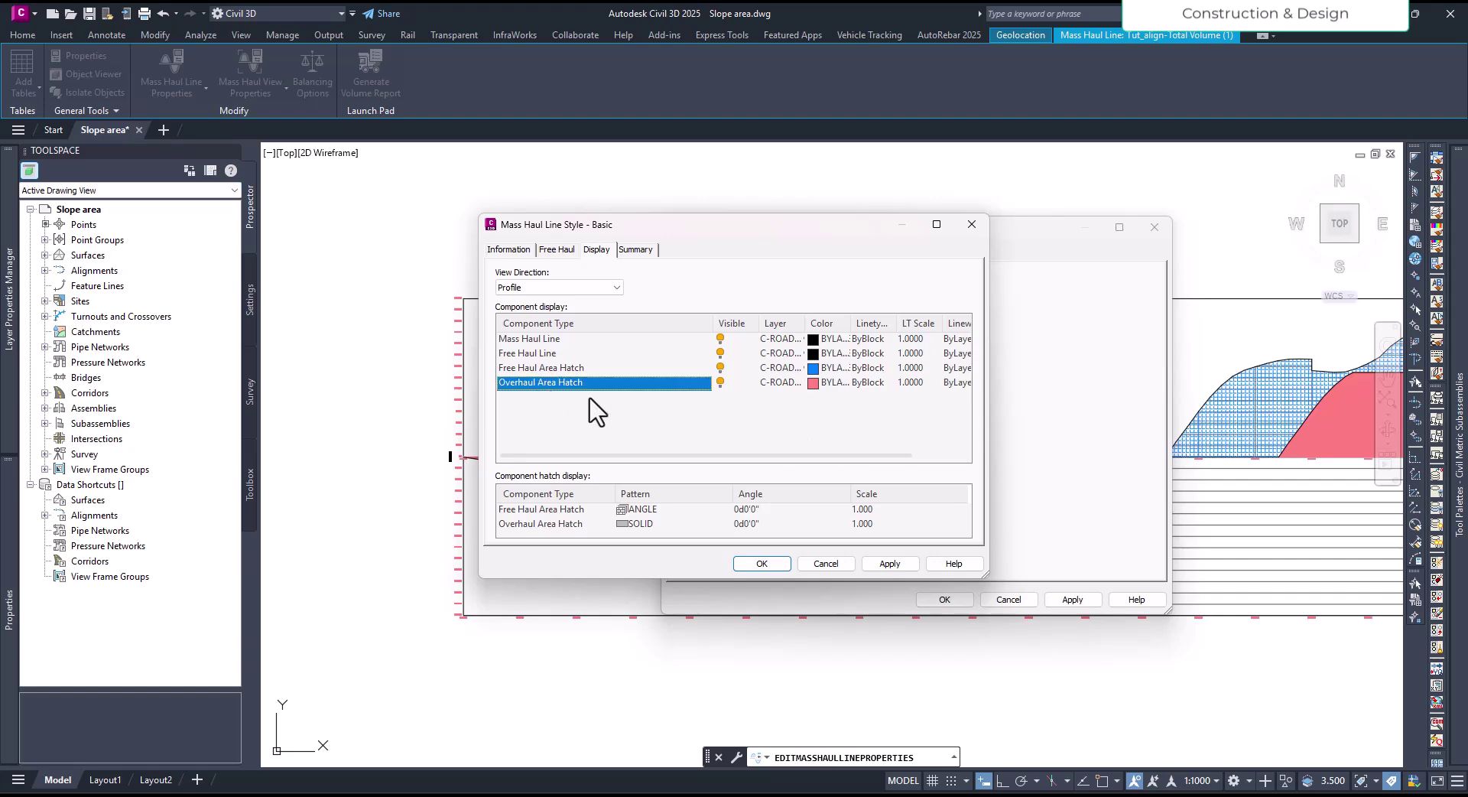
pyautogui.click(636, 526)
pyautogui.click(761, 364)
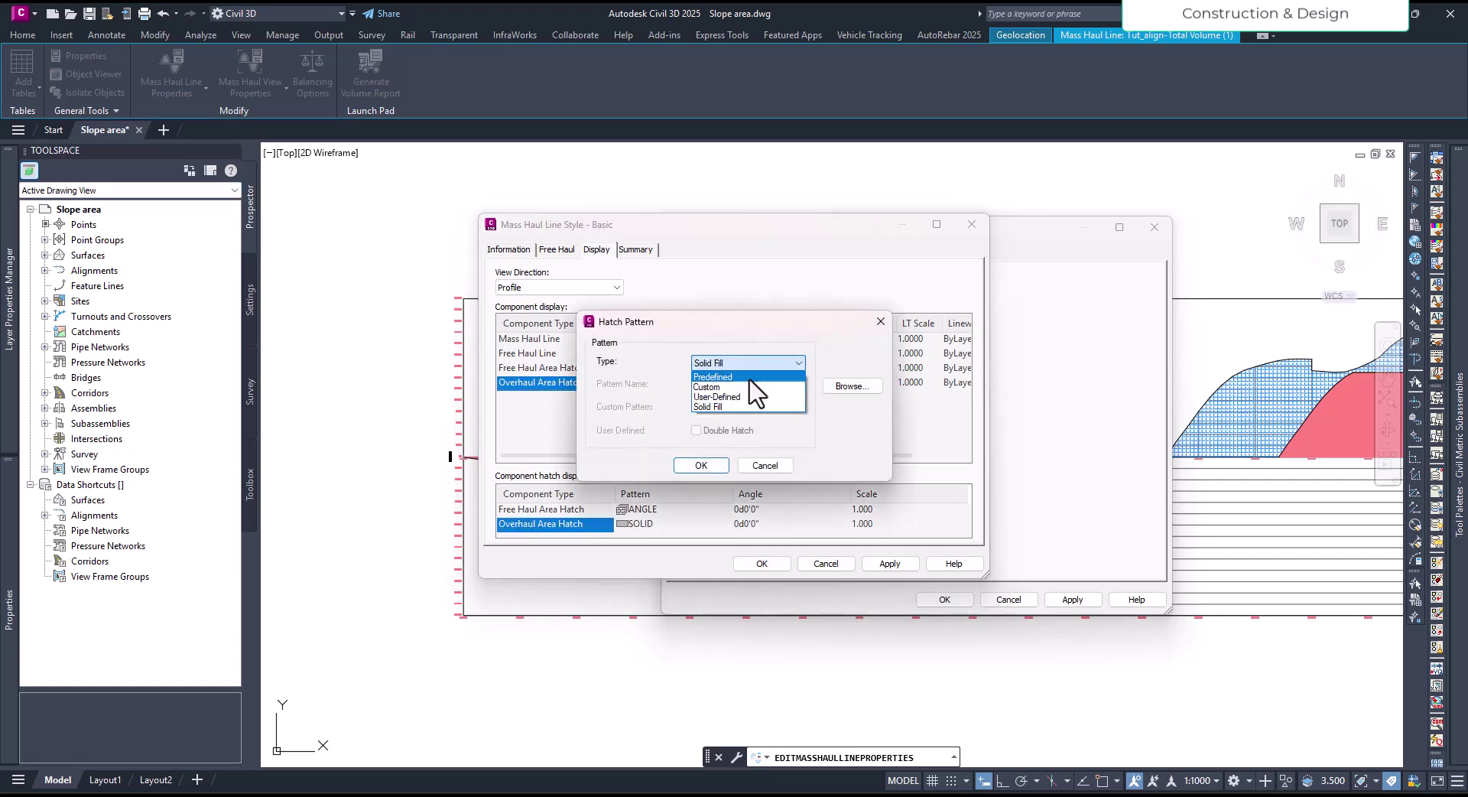
pyautogui.click(746, 396)
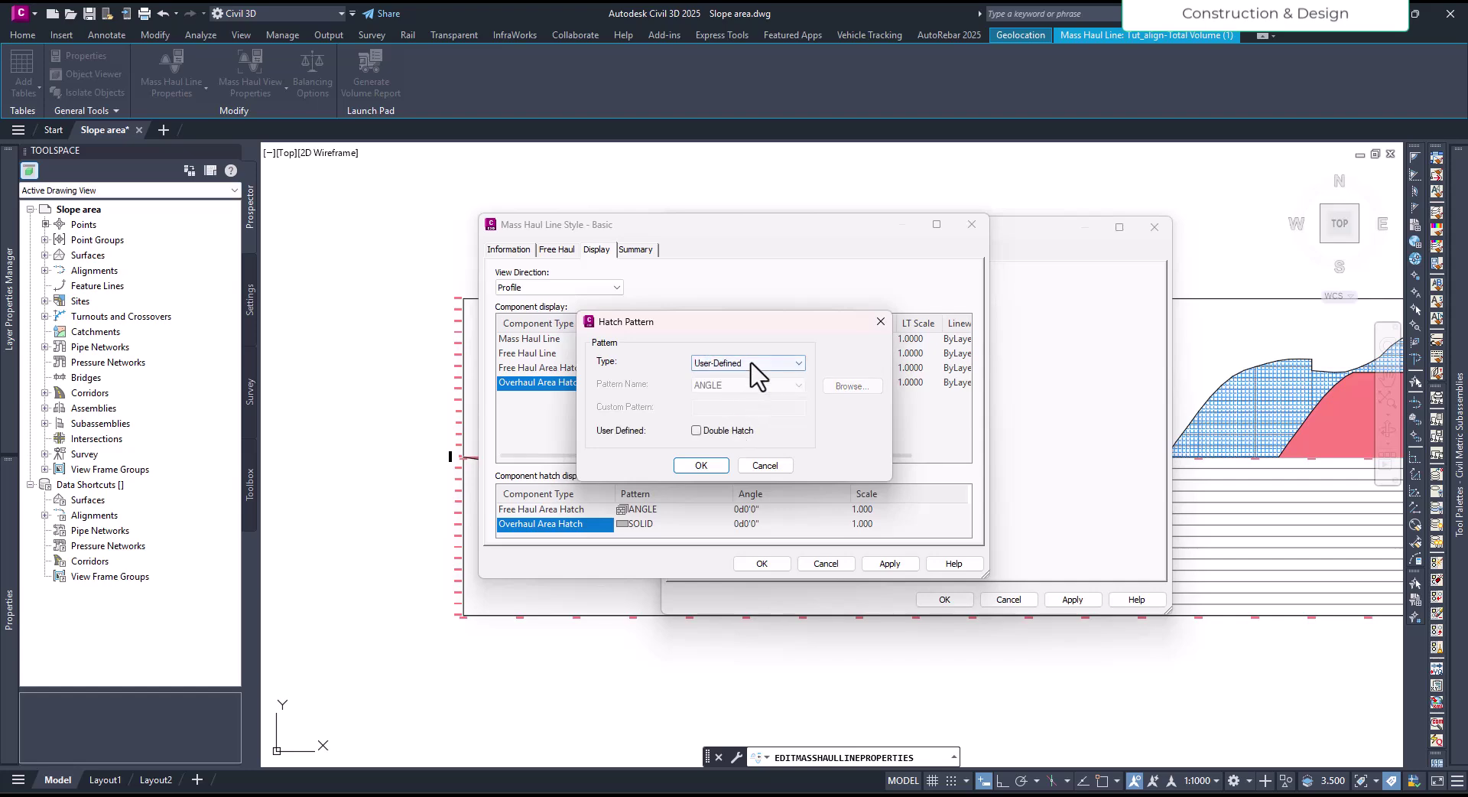
pyautogui.click(754, 364)
pyautogui.click(738, 387)
# - Set the Overhaul Area Hatch to the Predefined CLAY pattern, then apply and close the properties
pyautogui.click(750, 364)
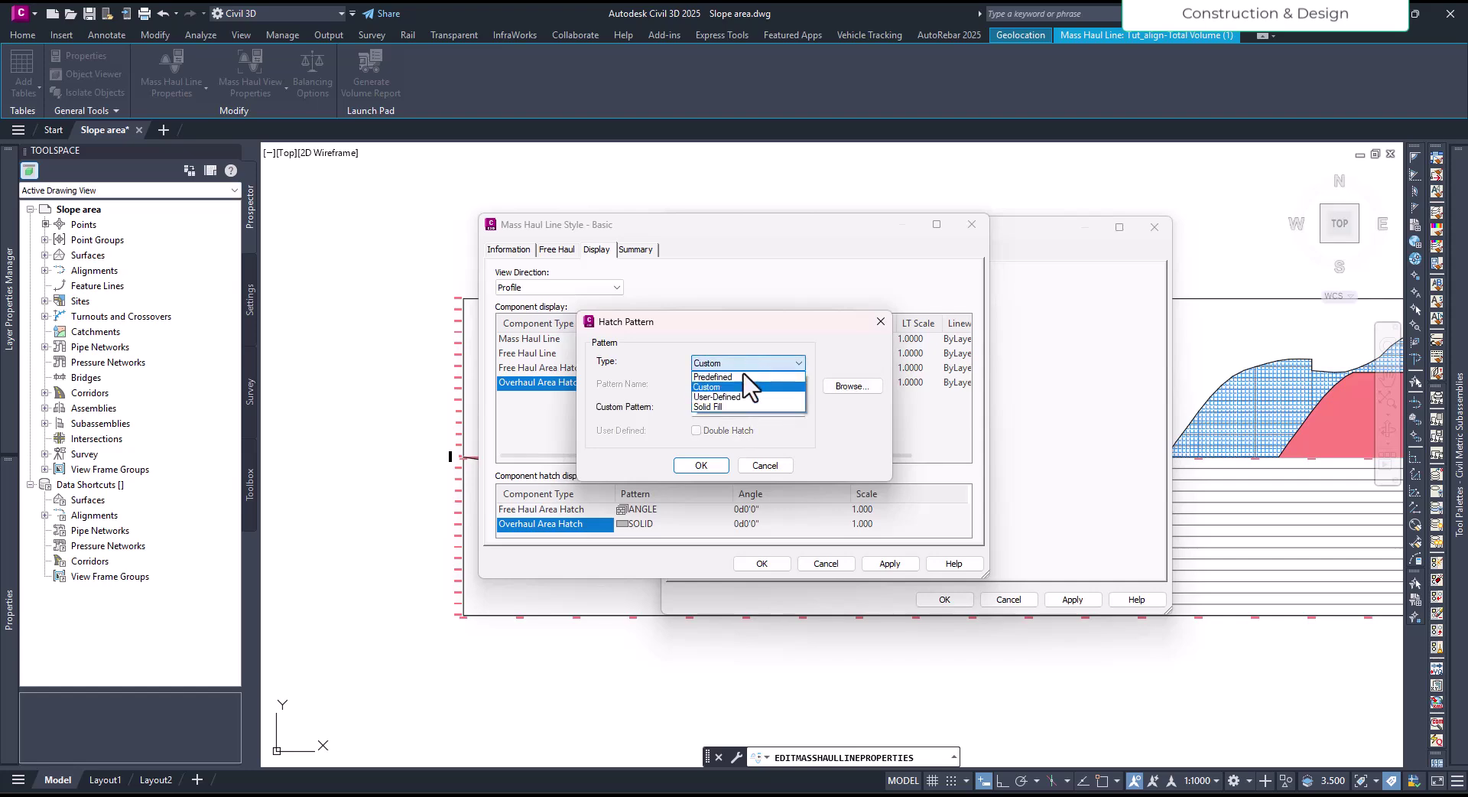
pyautogui.click(738, 376)
pyautogui.click(742, 384)
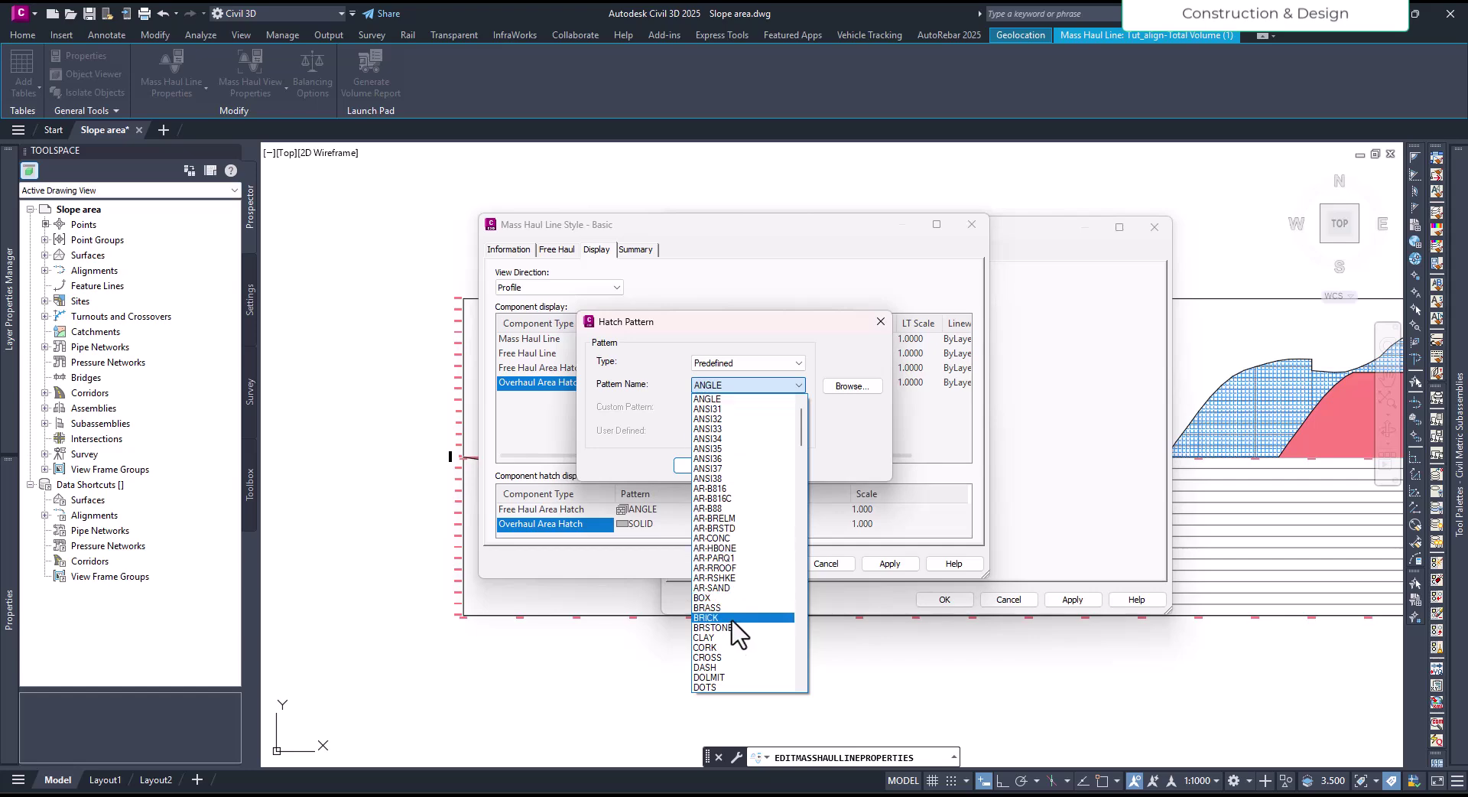
pyautogui.click(707, 637)
pyautogui.click(698, 465)
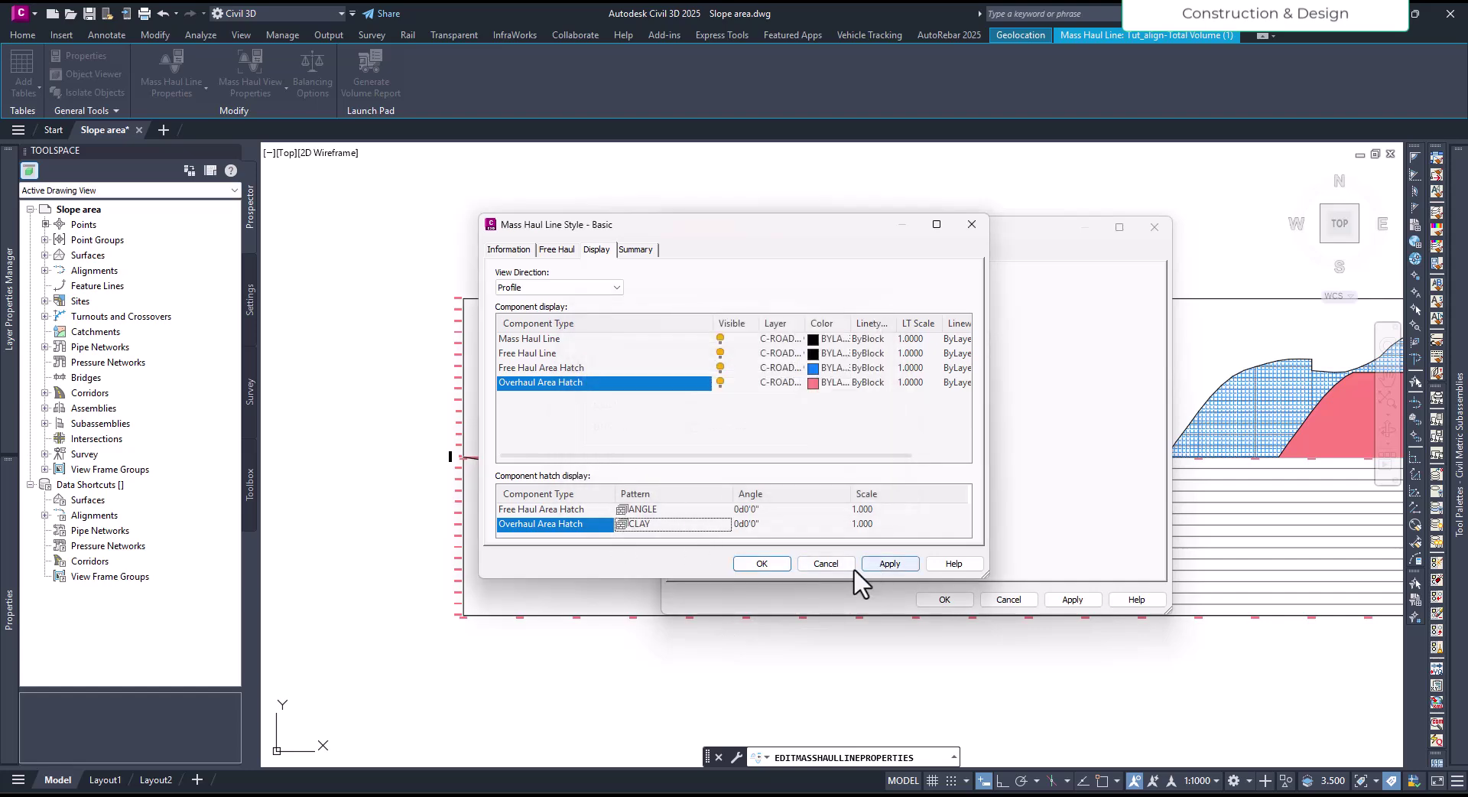
pyautogui.press('Return')
pyautogui.click(1067, 600)
pyautogui.click(925, 599)
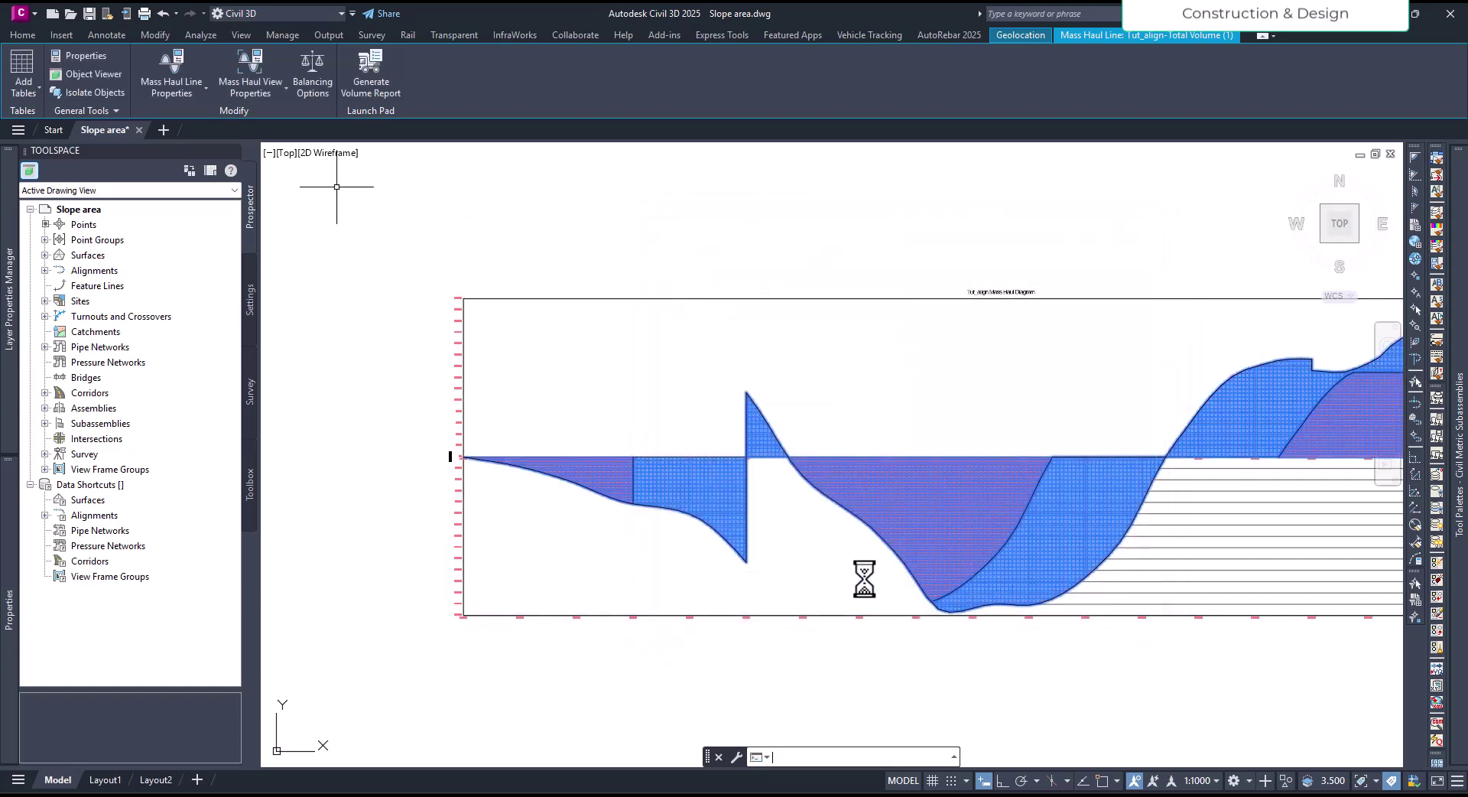
pyautogui.press('Escape')
pyautogui.scroll(5, 815, 535)
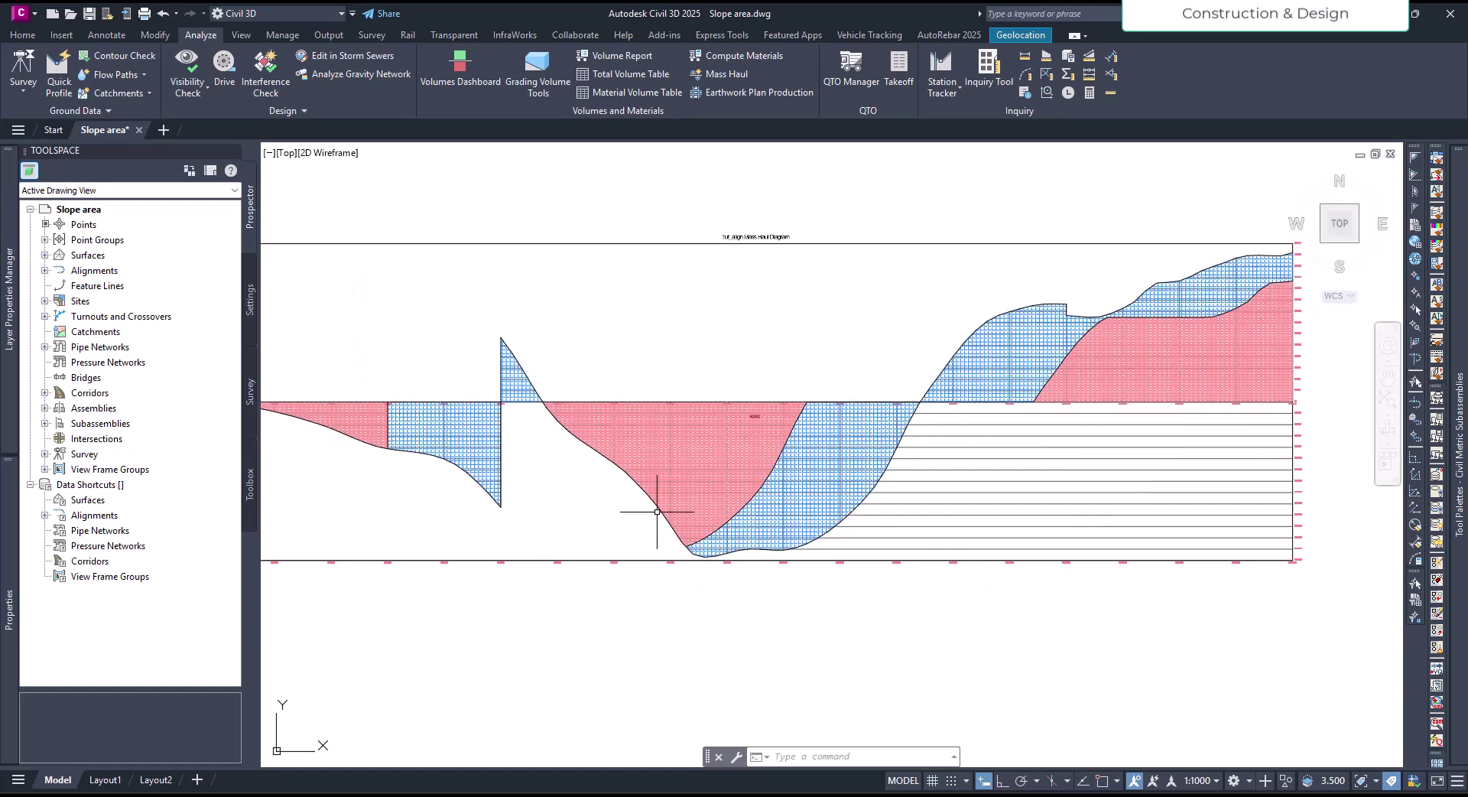
pyautogui.scroll(-6, 954, 531)
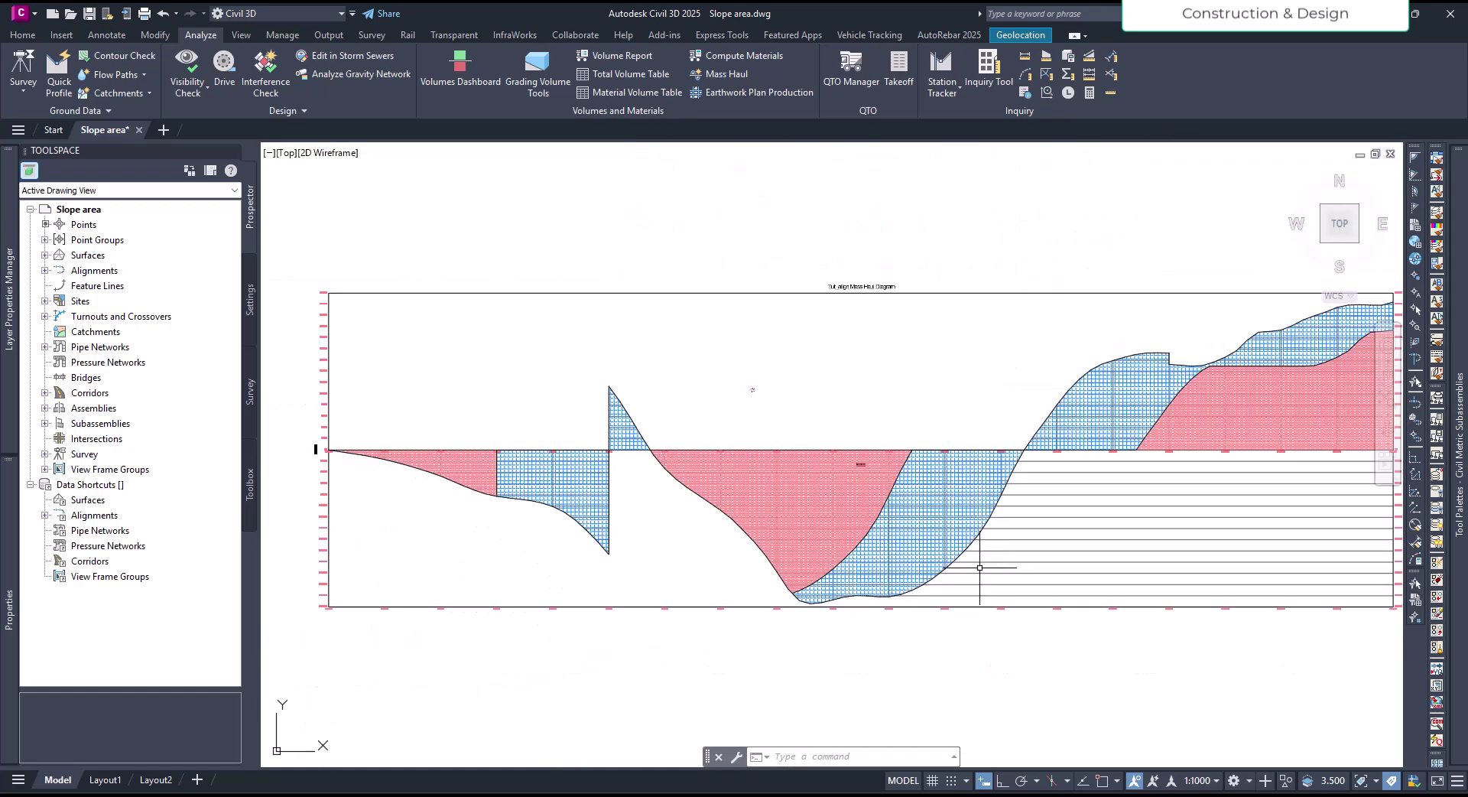
pyautogui.scroll(2, 921, 550)
pyautogui.scroll(8, 1192, 479)
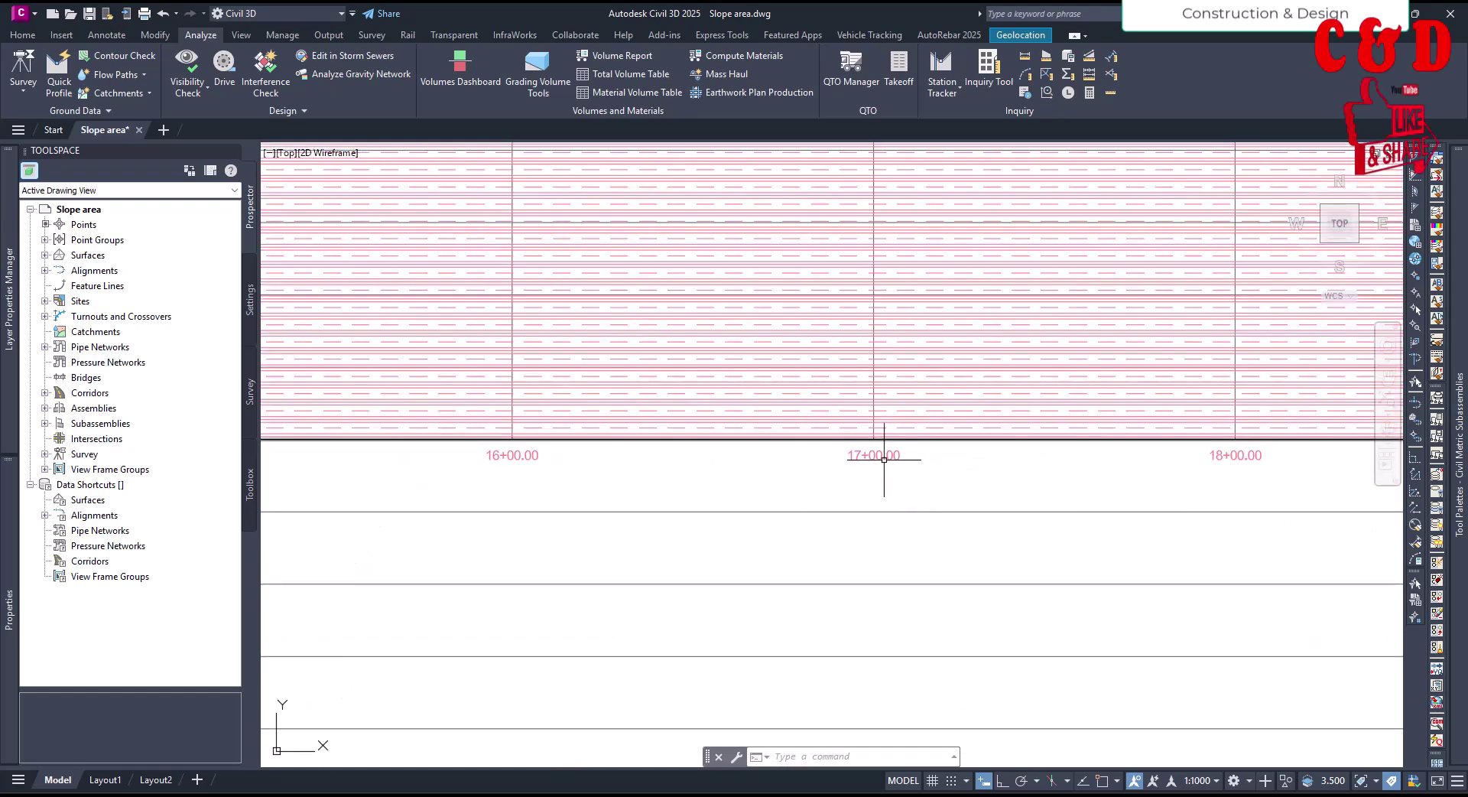
pyautogui.scroll(-2, 910, 469)
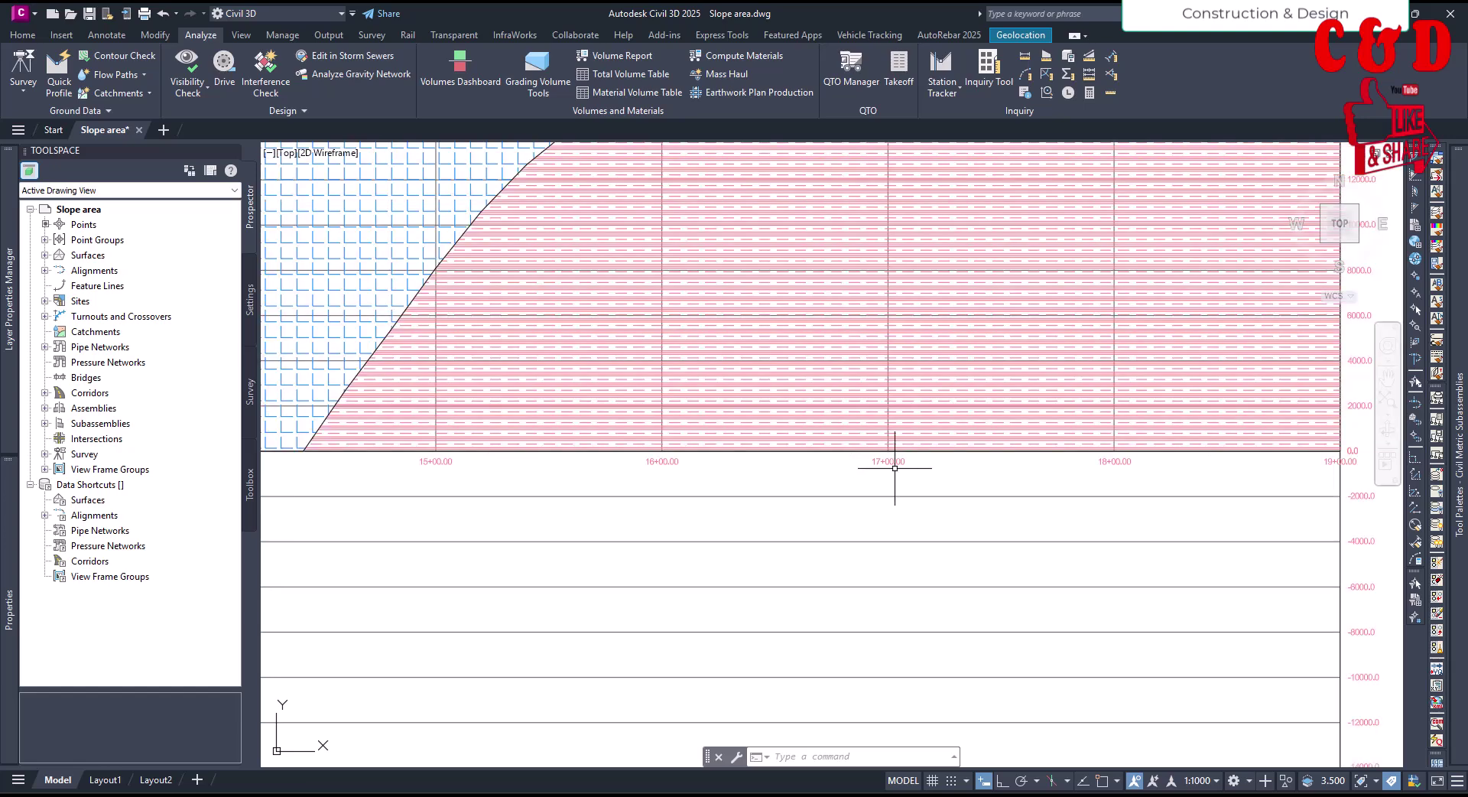
pyautogui.scroll(-2, 898, 470)
pyautogui.scroll(3, 1093, 485)
pyautogui.scroll(-3, 1101, 520)
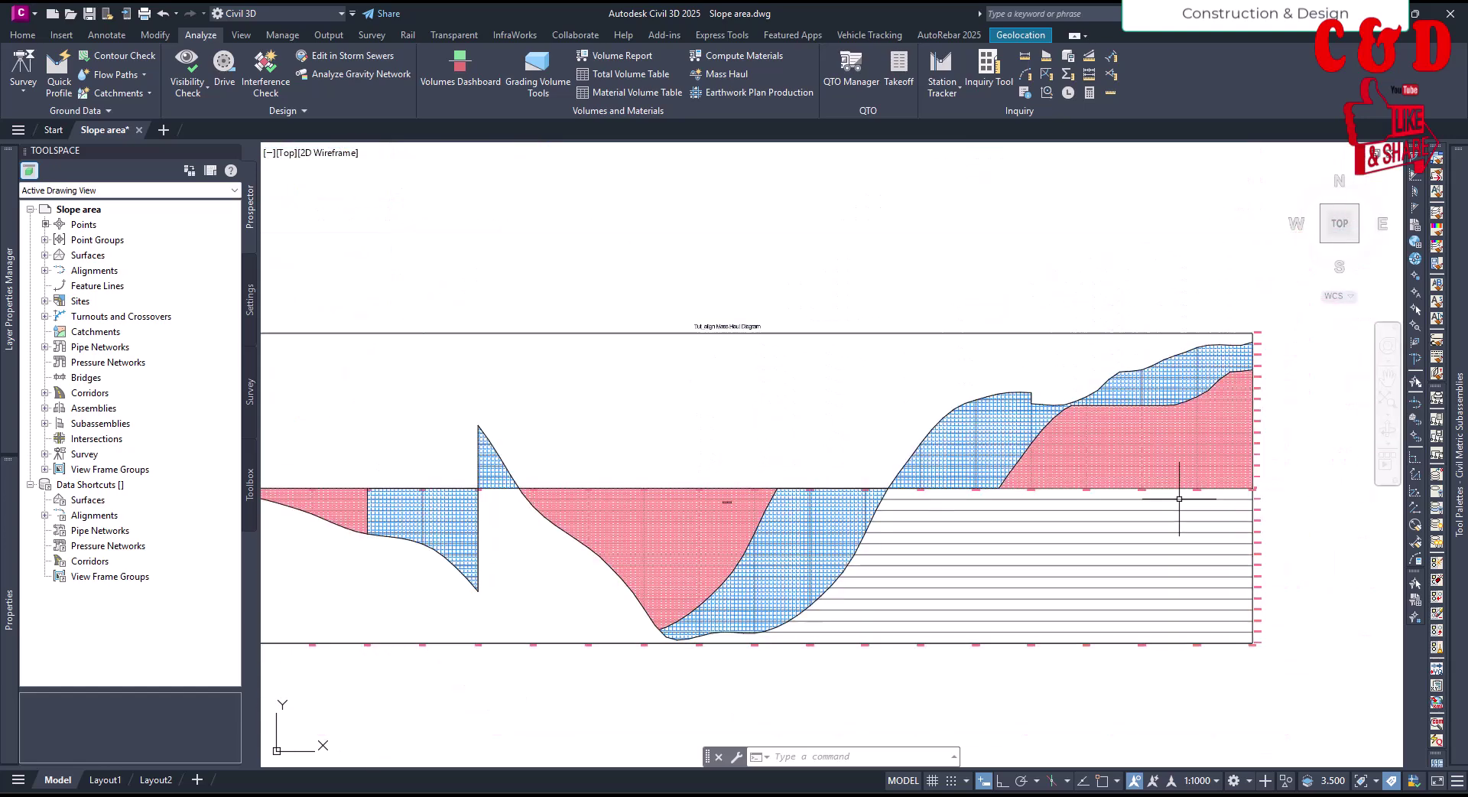
pyautogui.scroll(1, 1186, 544)
pyautogui.scroll(-1, 1052, 547)
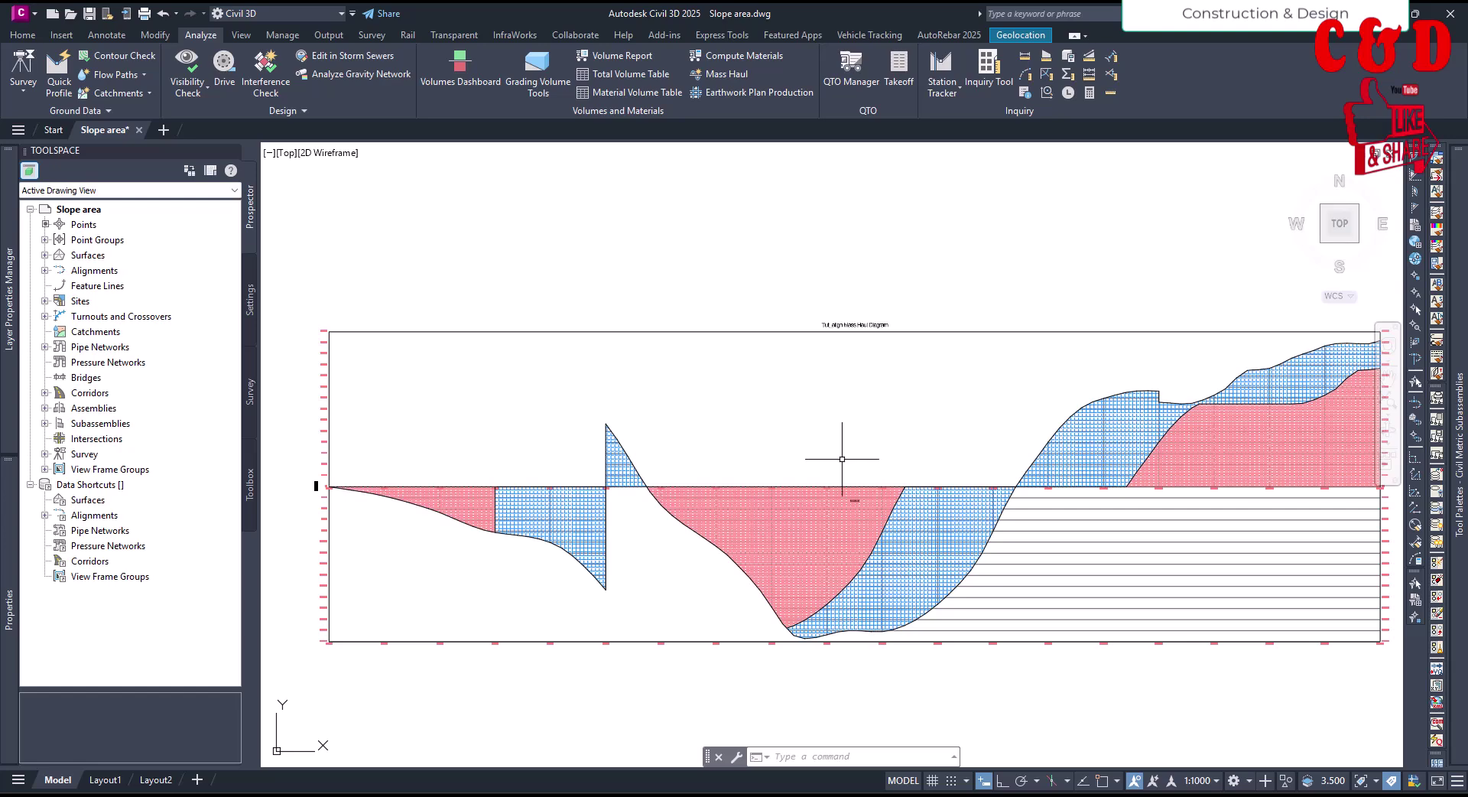
pyautogui.scroll(-2, 847, 451)
pyautogui.scroll(2, 849, 447)
pyautogui.moveTo(832, 443); pyautogui.dragTo(830, 451, button='middle')
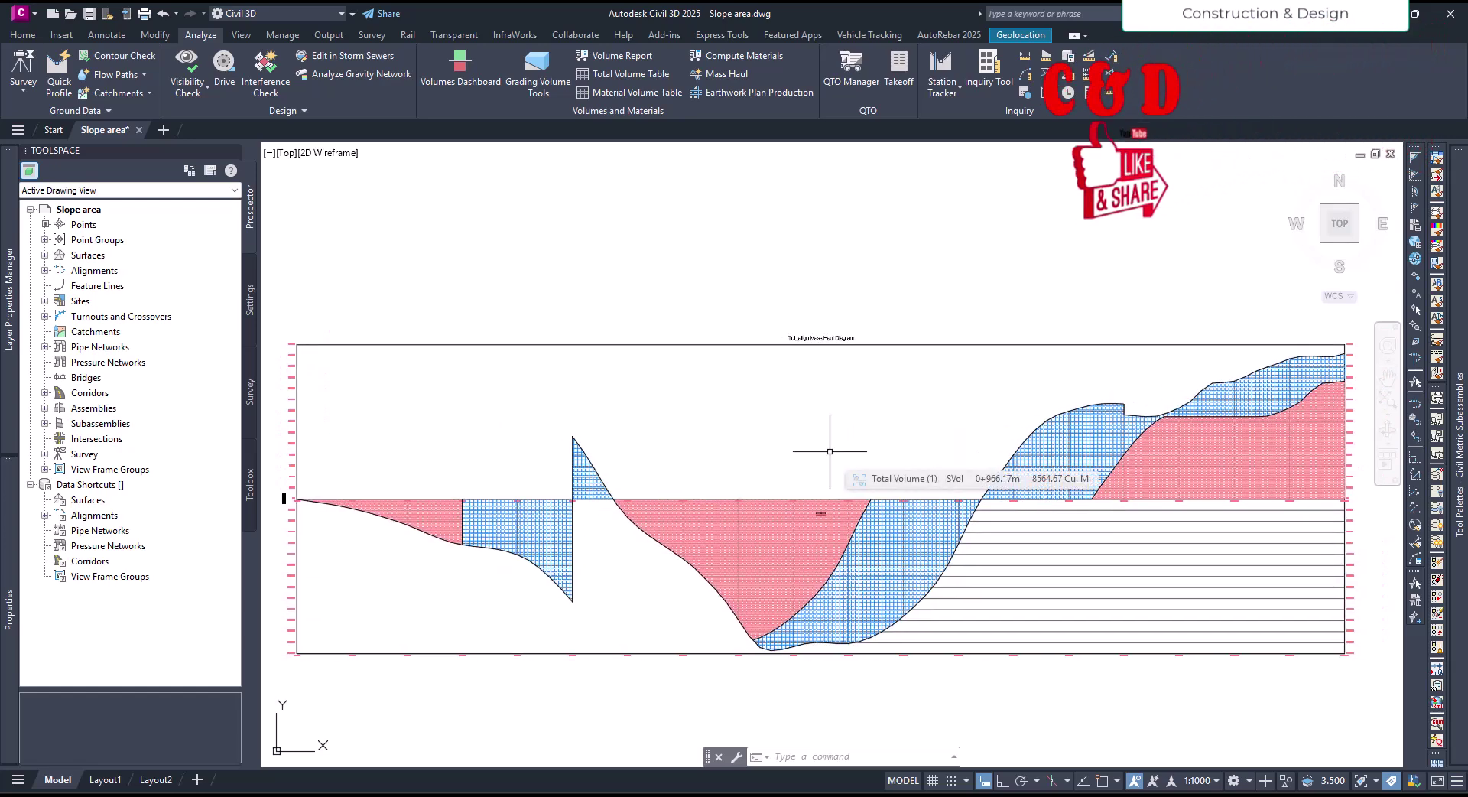